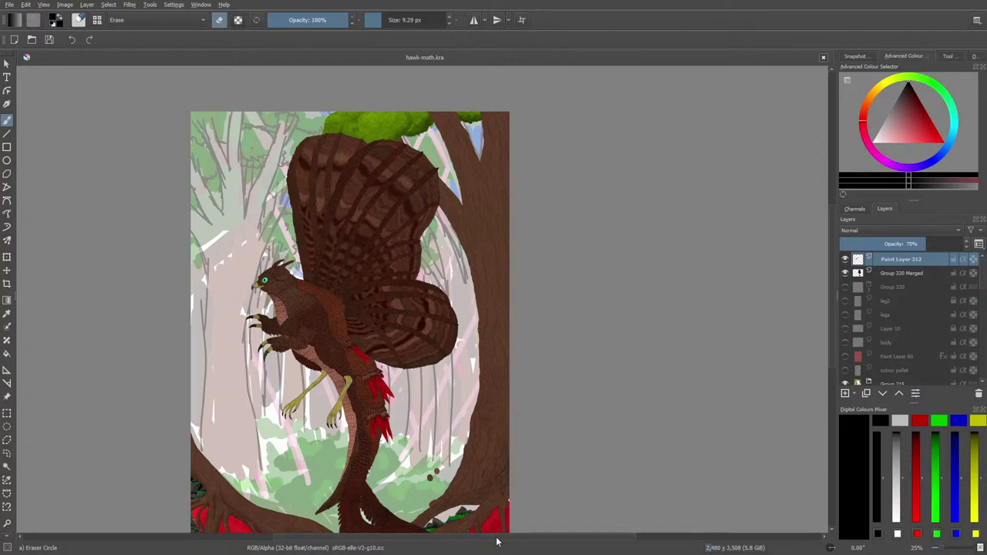
Step: Hide the Group 215 background layers to check the hawk-moth figure on its own
{"action": "left_click_drag", "start_coordinate": [488, 540], "coordinate": [645, 540]}
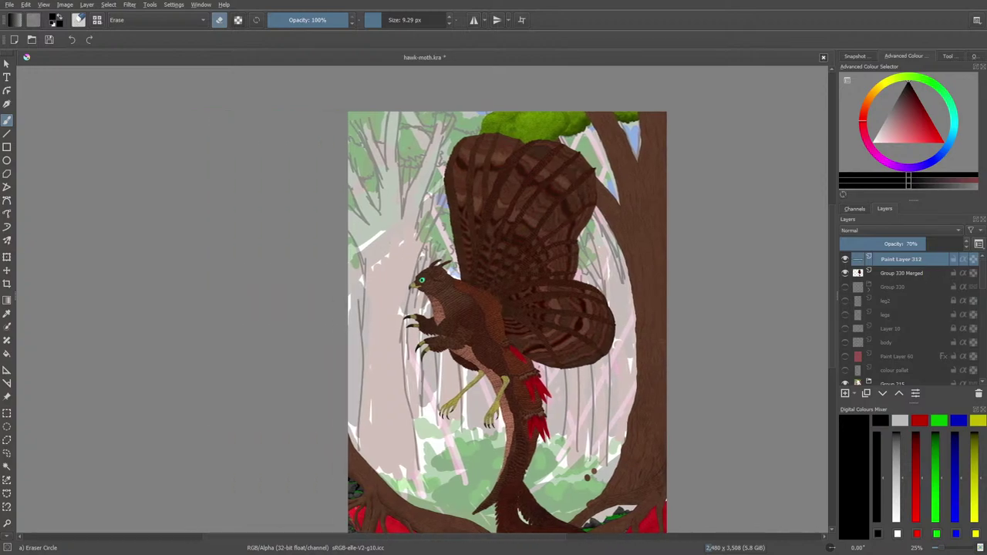
{"action": "scroll", "coordinate": [836, 225], "scroll_direction": "up", "scroll_amount": 2}
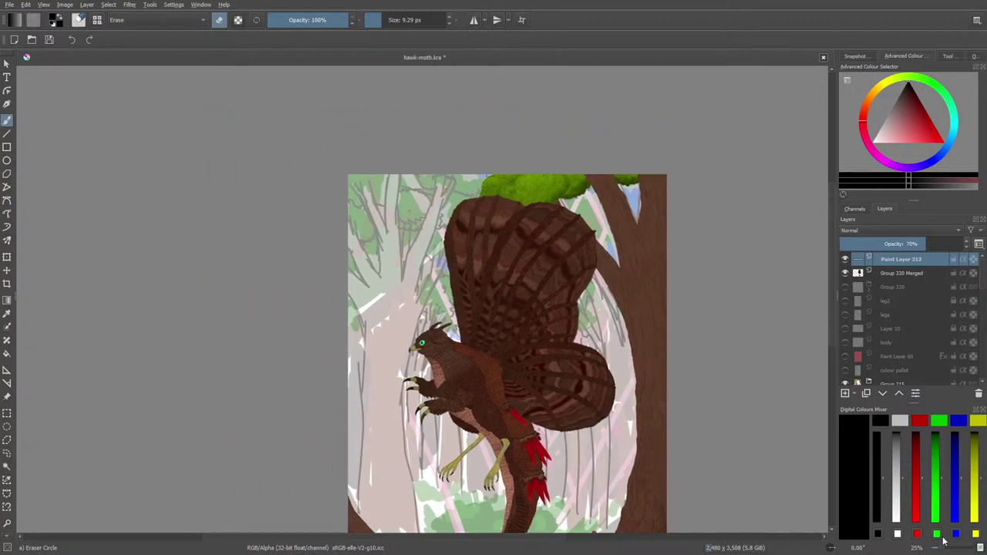
{"action": "left_click_drag", "start_coordinate": [941, 548], "coordinate": [947, 549]}
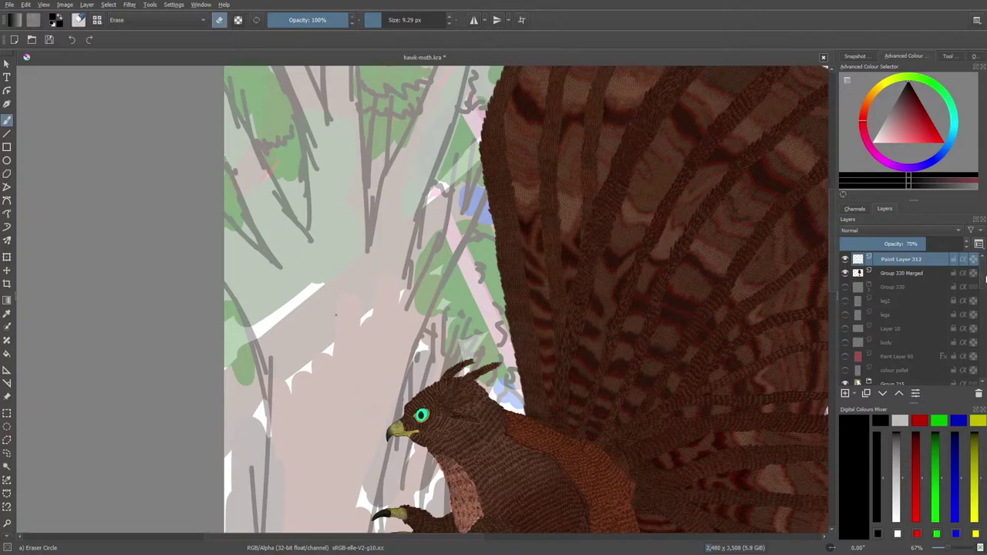
{"action": "scroll", "coordinate": [984, 279], "scroll_direction": "down", "scroll_amount": 1}
{"action": "left_click", "coordinate": [844, 339]}
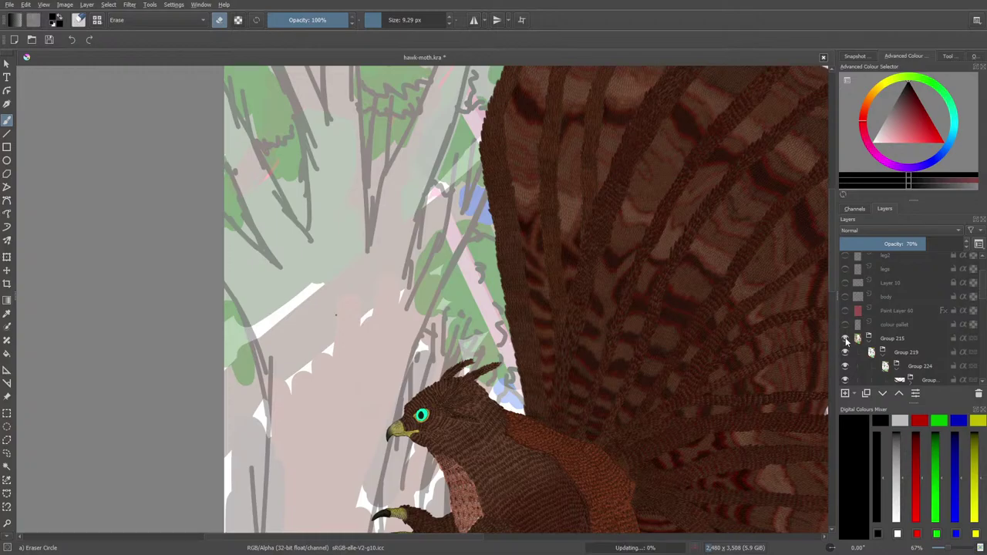
{"action": "left_click", "coordinate": [845, 339]}
{"action": "left_click", "coordinate": [845, 340]}
{"action": "left_click", "coordinate": [845, 340]}
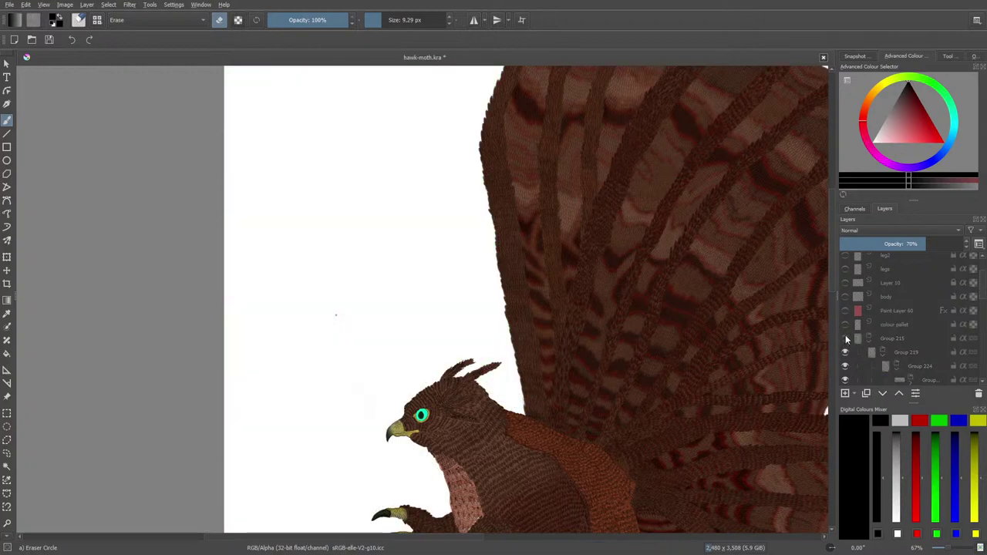
{"action": "left_click", "coordinate": [845, 340]}
{"action": "left_click", "coordinate": [844, 340]}
Step: Check what the Group 330 Merged layer contains by switching its visibility off and on, and select that layer
{"action": "scroll", "coordinate": [957, 262], "scroll_direction": "up", "scroll_amount": 2}
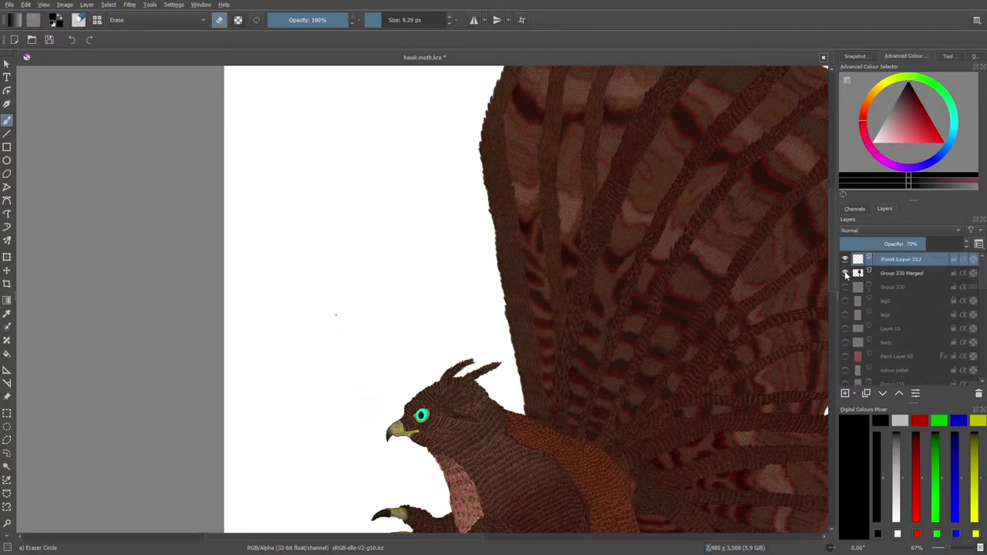
{"action": "left_click", "coordinate": [847, 274]}
{"action": "left_click", "coordinate": [847, 273]}
{"action": "left_click", "coordinate": [898, 274]}
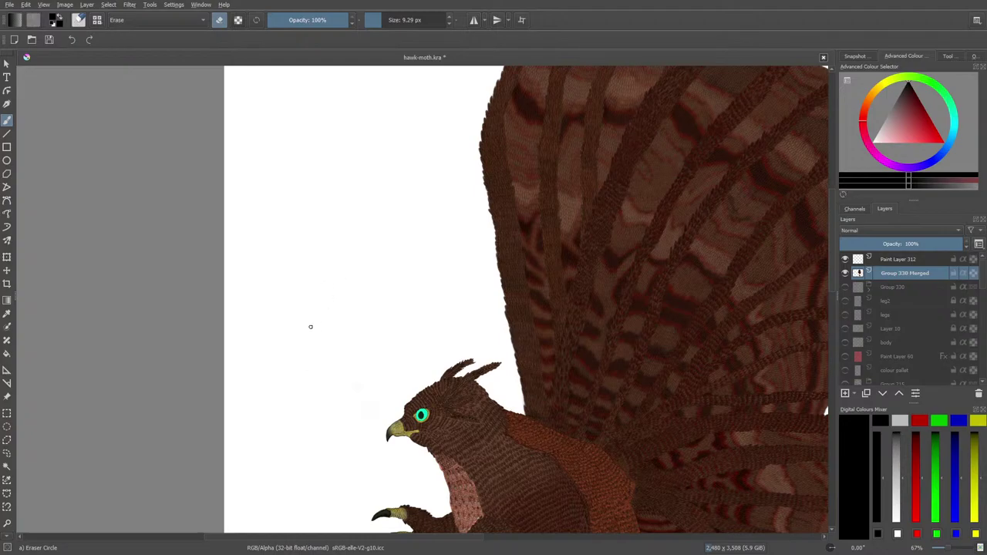
Step: Make Group 330 and the background Group 215 visible
{"action": "left_click", "coordinate": [845, 287]}
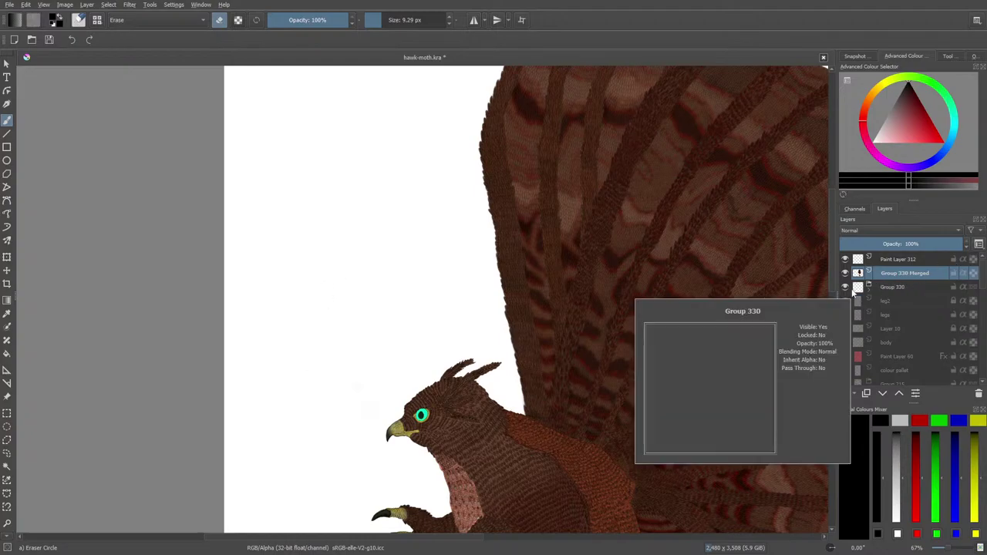
{"action": "left_click_drag", "start_coordinate": [985, 274], "coordinate": [984, 297]}
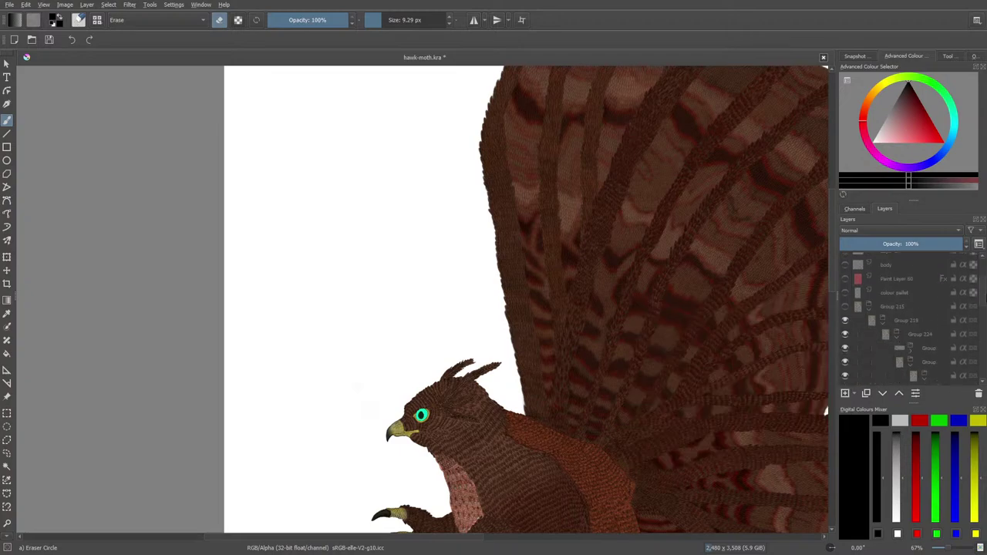
{"action": "left_click", "coordinate": [846, 301]}
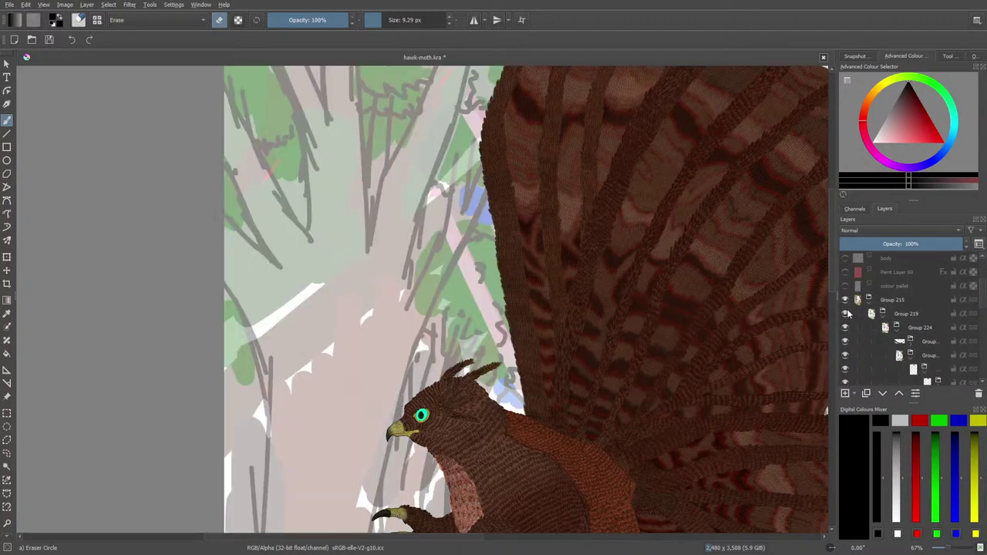
Step: Locate the green foliage layers inside Group 215 and select the background sketch group directly below Paint Layer 354
{"action": "mouse_move", "coordinate": [849, 313]}
{"action": "left_click_drag", "start_coordinate": [984, 291], "coordinate": [985, 347]}
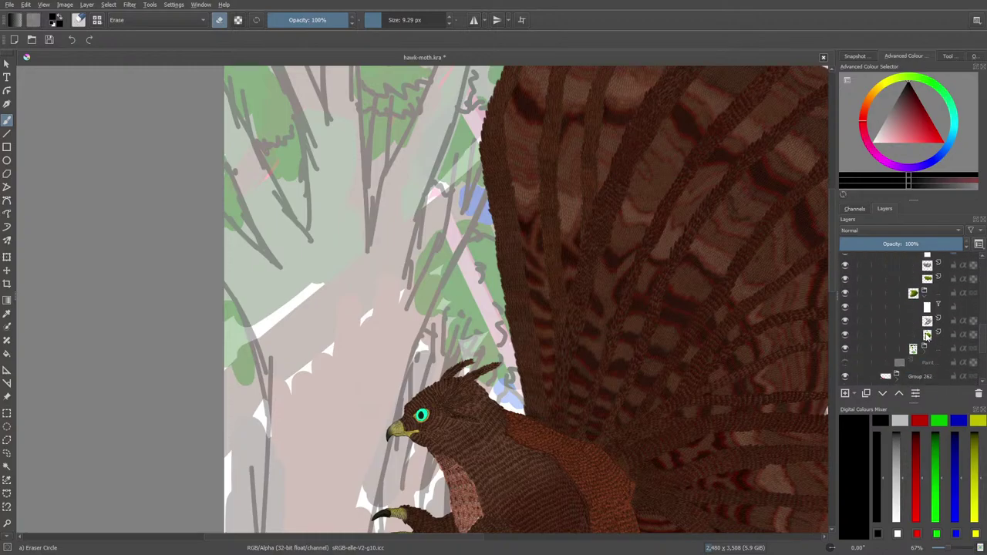
{"action": "left_click", "coordinate": [932, 342]}
{"action": "mouse_move", "coordinate": [932, 341]}
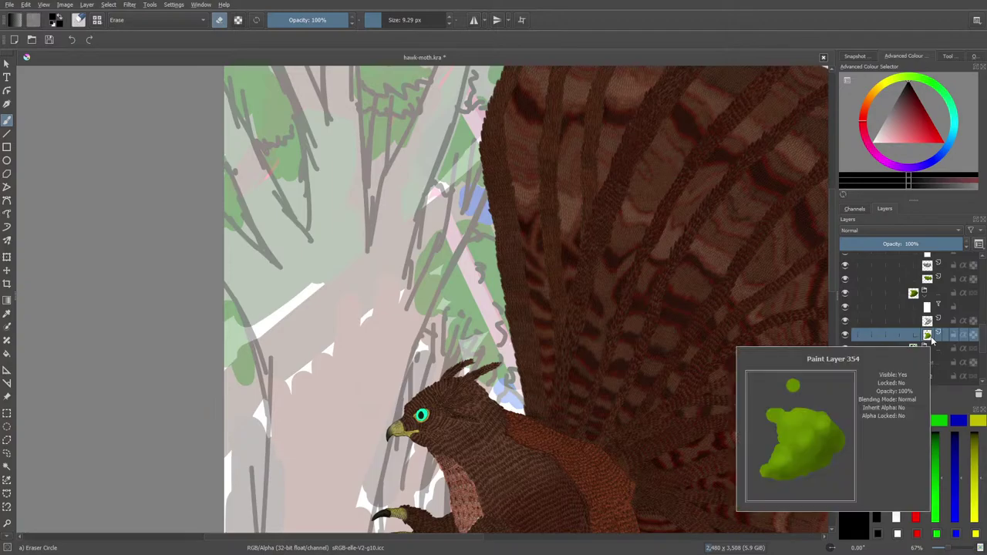
{"action": "left_click_drag", "start_coordinate": [833, 268], "coordinate": [830, 229]}
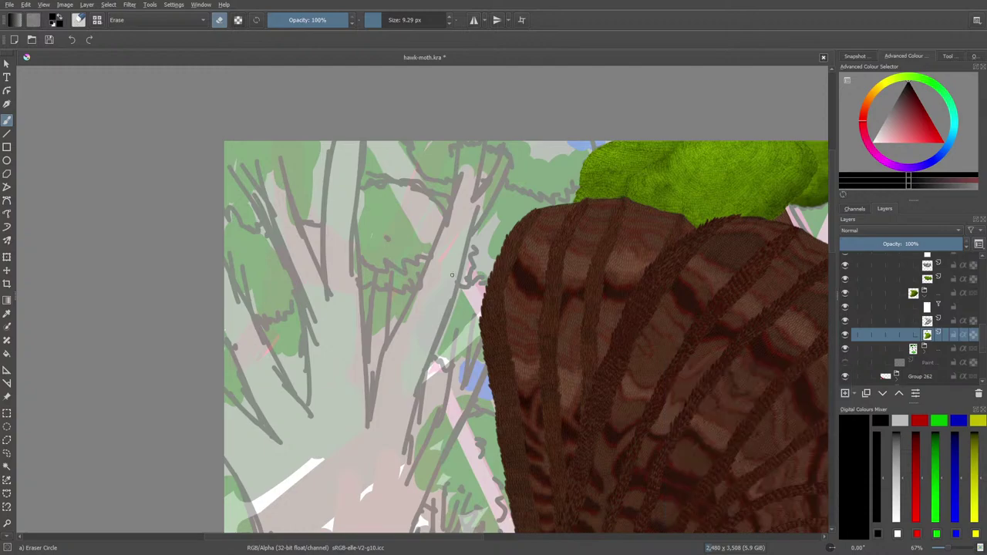
{"action": "left_click", "coordinate": [915, 351]}
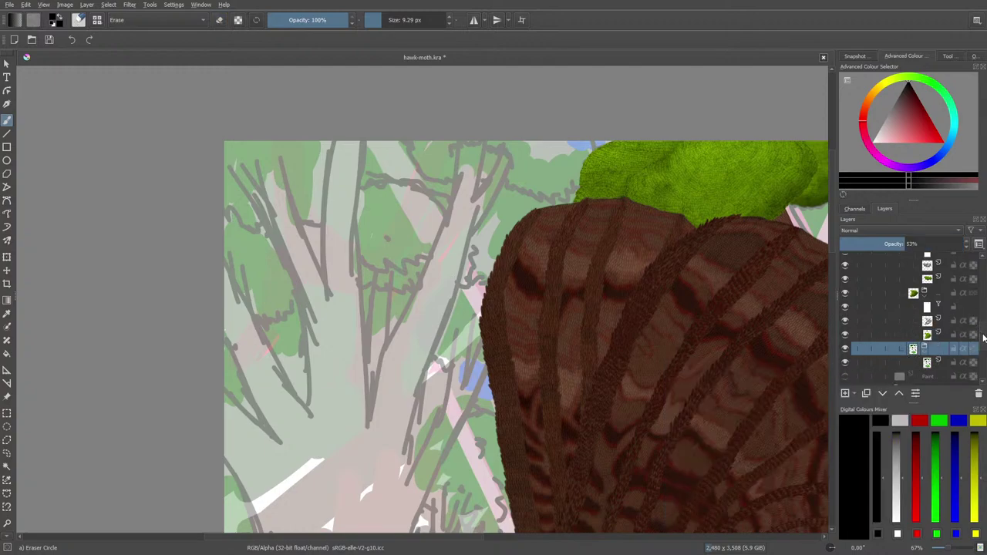
Step: Add a new paint layer above the background sketch group and put it in a group of its own
{"action": "scroll", "coordinate": [983, 337], "scroll_direction": "down", "scroll_amount": 5}
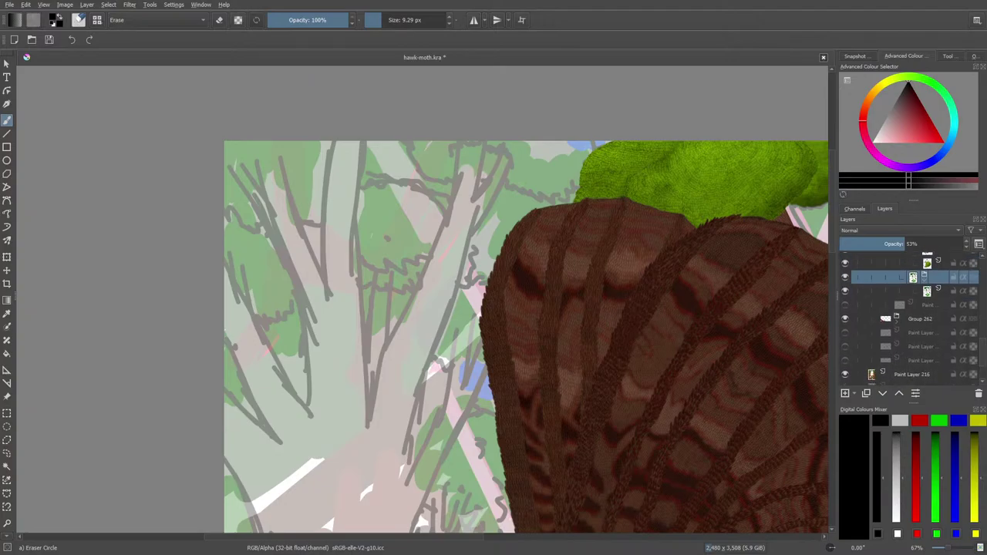
{"action": "scroll", "coordinate": [947, 549], "scroll_direction": "down", "scroll_amount": 5}
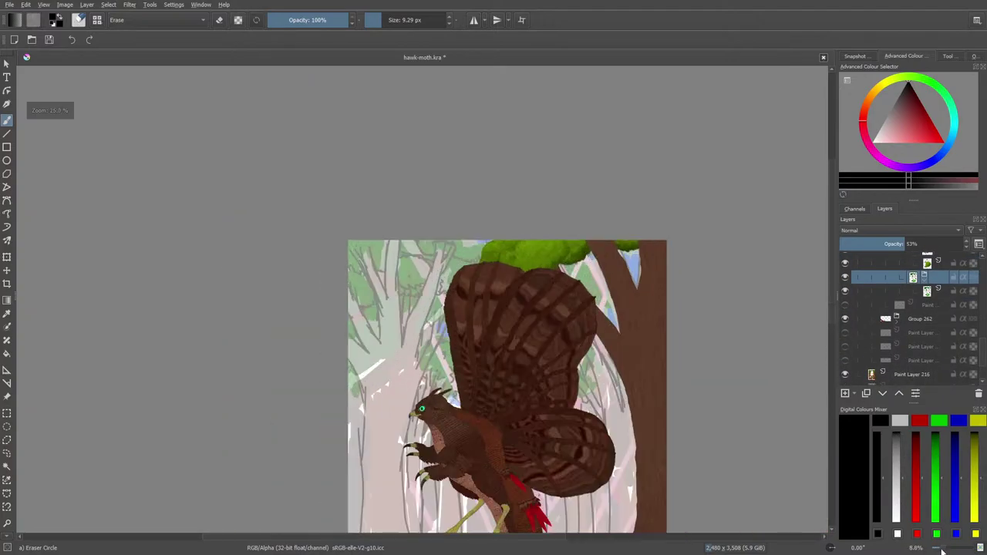
{"action": "scroll", "coordinate": [943, 550], "scroll_direction": "up", "scroll_amount": 1}
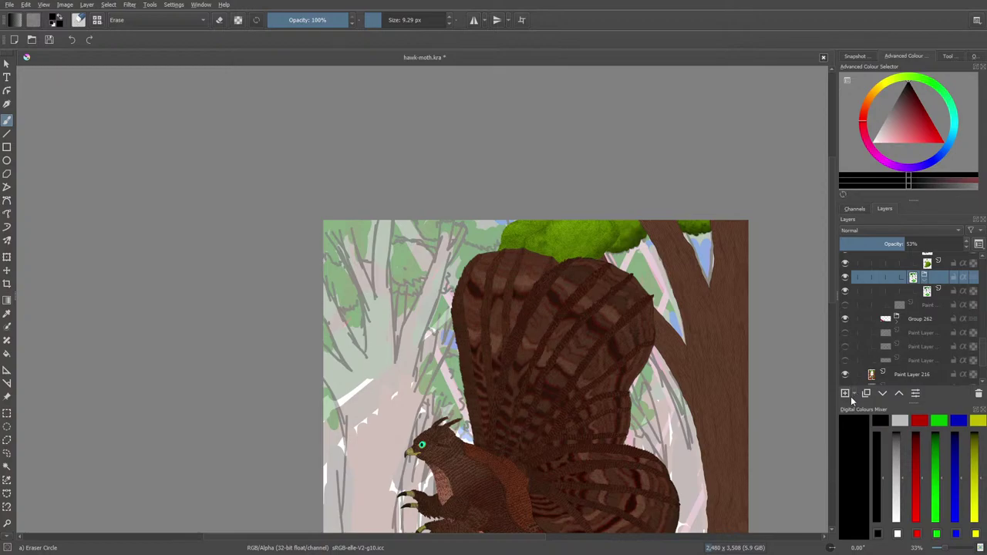
{"action": "left_click", "coordinate": [847, 396]}
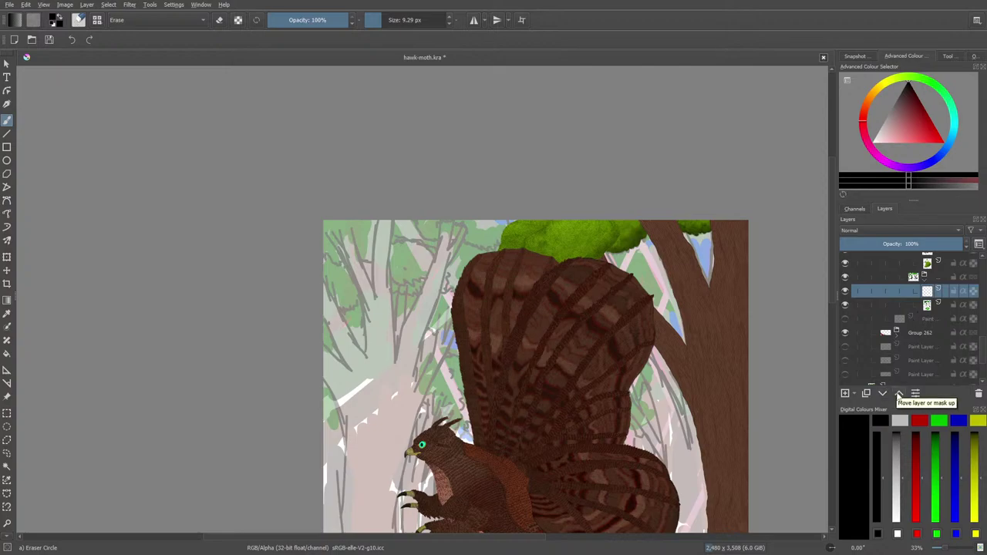
{"action": "left_click", "coordinate": [899, 394]}
{"action": "right_click", "coordinate": [913, 278]}
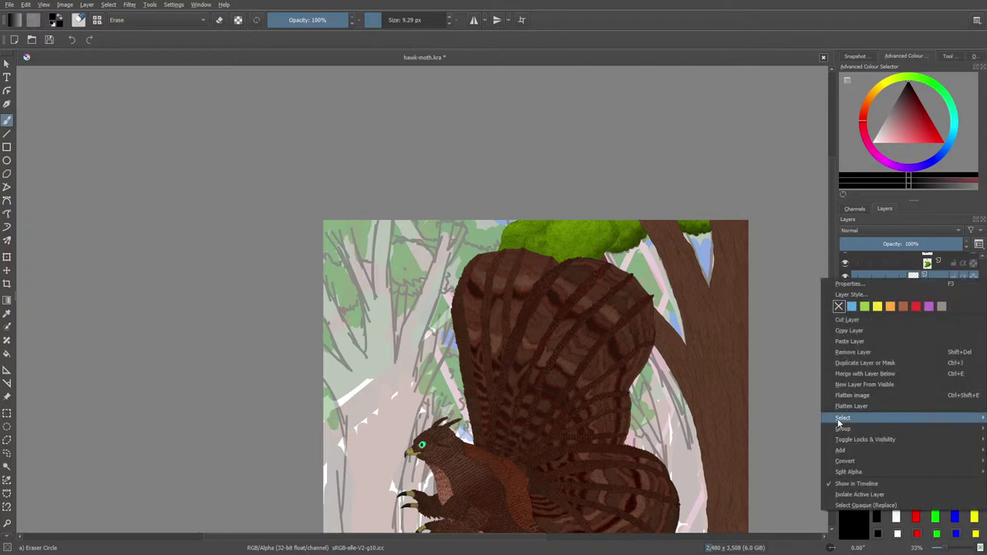
{"action": "left_click", "coordinate": [804, 429]}
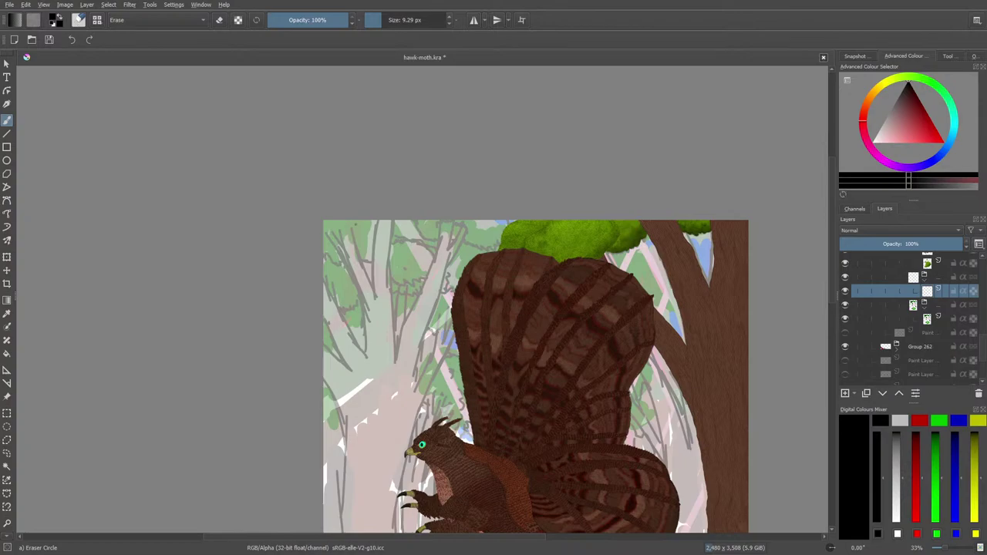
Step: Switch the brush to the d) Ink-3 Gpen preset
{"action": "left_click", "coordinate": [945, 548]}
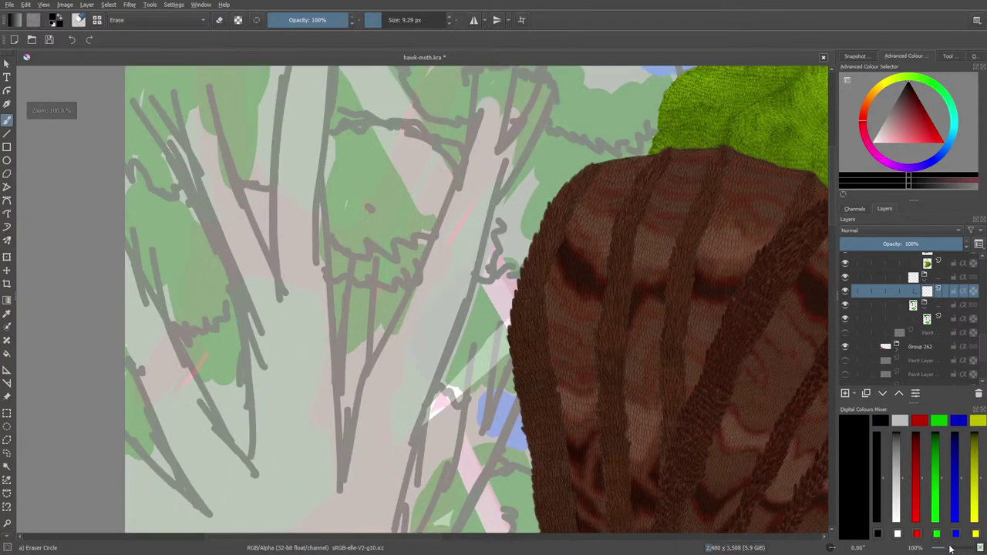
{"action": "left_click_drag", "start_coordinate": [830, 202], "coordinate": [831, 181]}
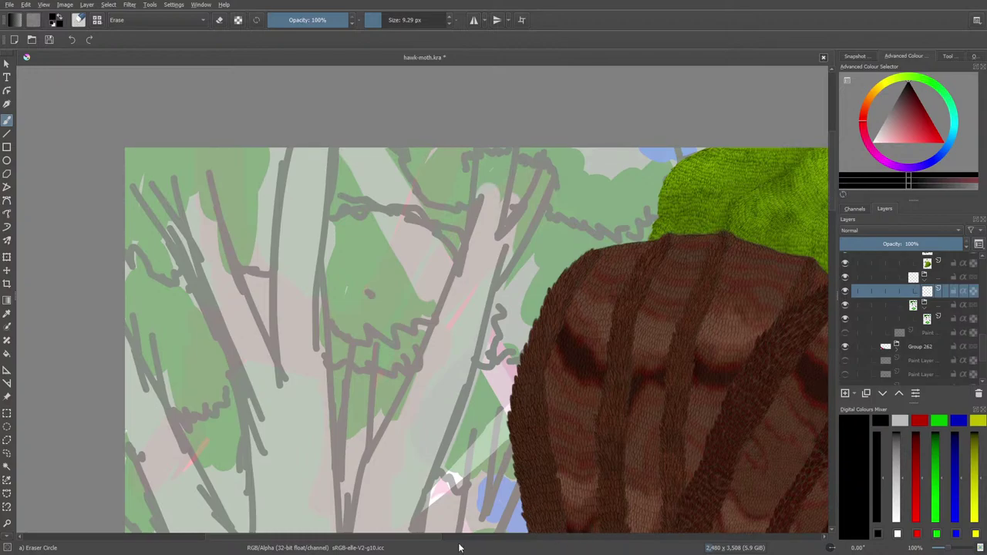
{"action": "left_click_drag", "start_coordinate": [408, 537], "coordinate": [287, 541]}
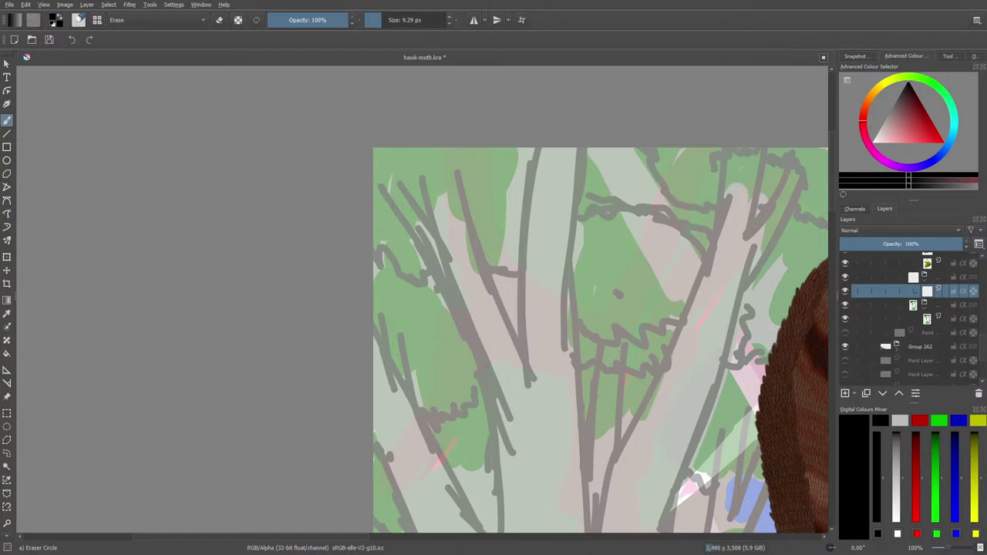
{"action": "left_click", "coordinate": [78, 19]}
{"action": "left_click", "coordinate": [102, 156]}
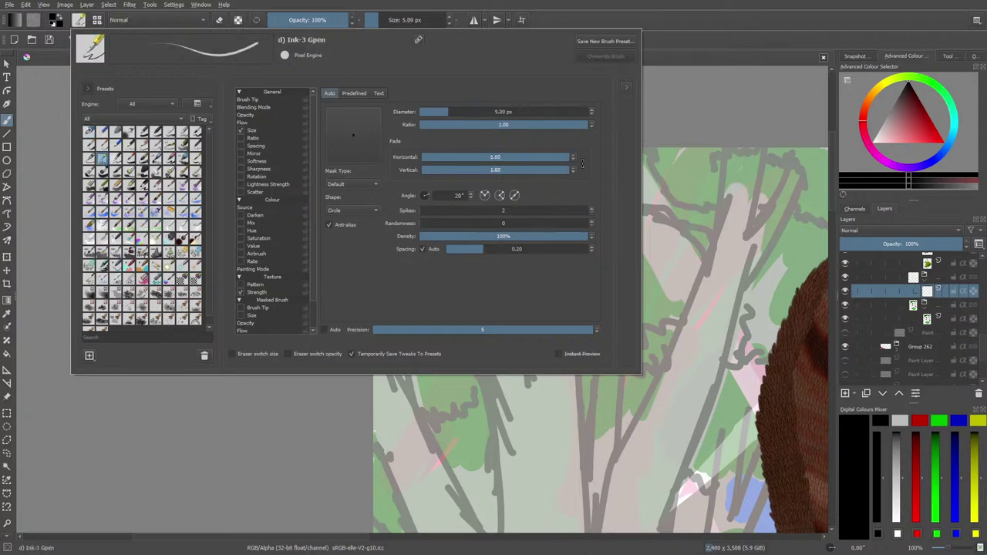
{"action": "right_click", "coordinate": [122, 176]}
{"action": "right_click", "coordinate": [352, 197]}
{"action": "right_click", "coordinate": [352, 197]}
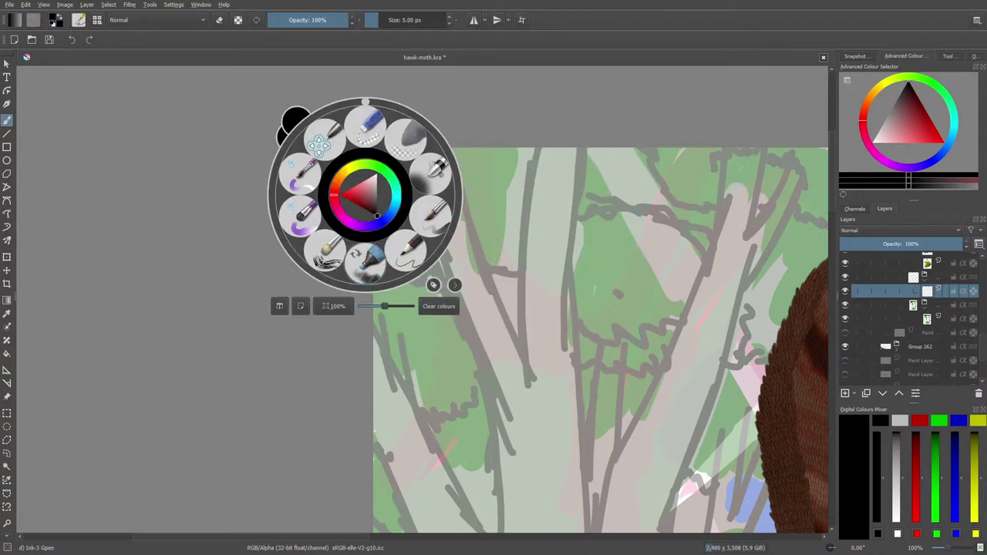
Step: Choose the c) Pencil-2 brush preset and set the brush size to 3.58 px
{"action": "left_click", "coordinate": [77, 24]}
{"action": "left_click", "coordinate": [78, 20]}
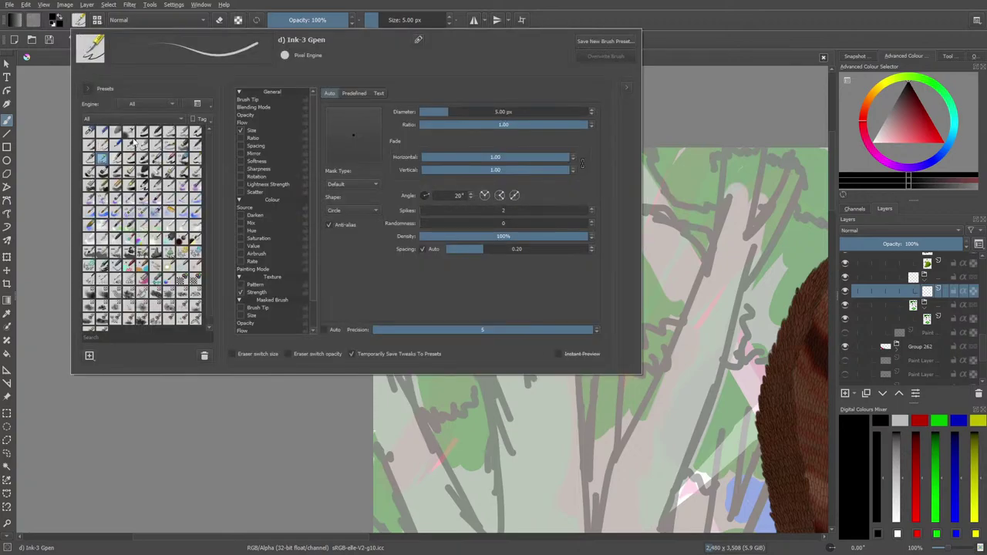
{"action": "left_click", "coordinate": [128, 144]}
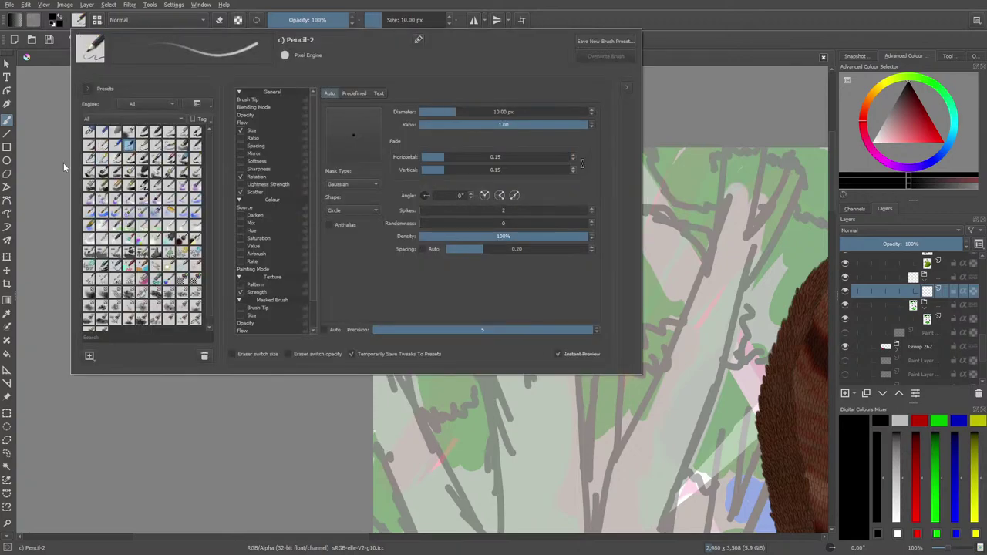
{"action": "right_click", "coordinate": [59, 111]}
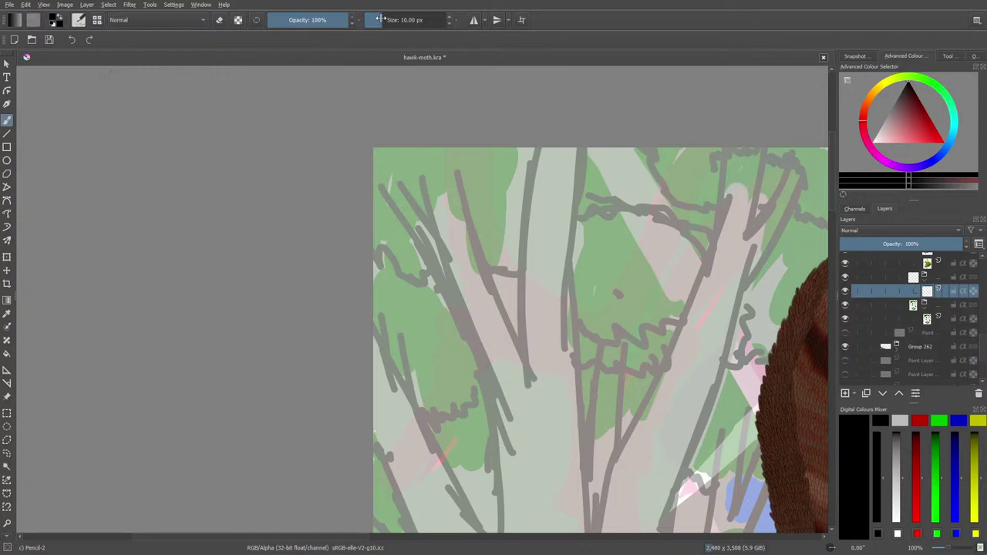
{"action": "left_click_drag", "start_coordinate": [380, 19], "coordinate": [375, 17]}
Step: Sketch jagged foliage edges over the upper-left tree branches and erase the stray line at the far left end of the upper edge
{"action": "left_click_drag", "start_coordinate": [406, 188], "coordinate": [445, 174]}
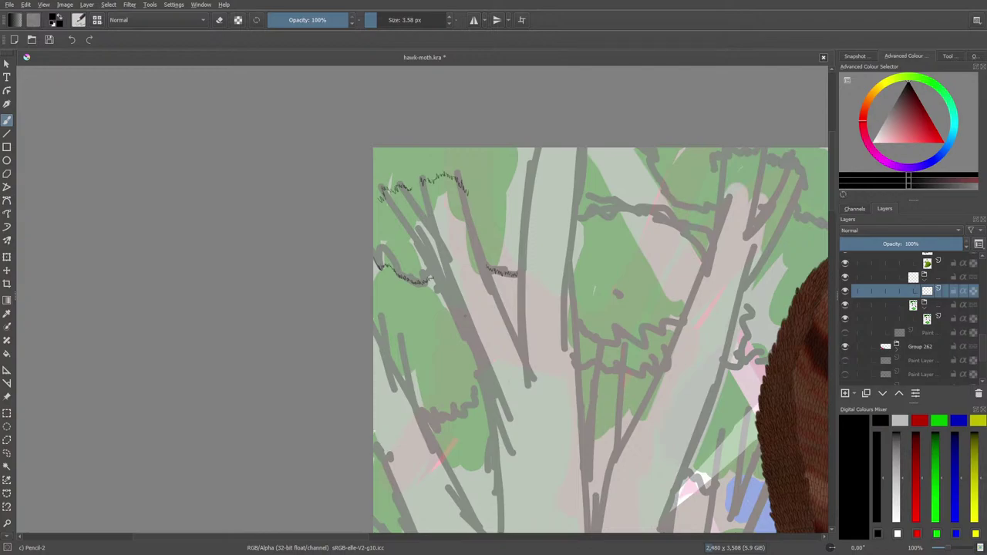
{"action": "scroll", "coordinate": [951, 540], "scroll_direction": "up", "scroll_amount": 3}
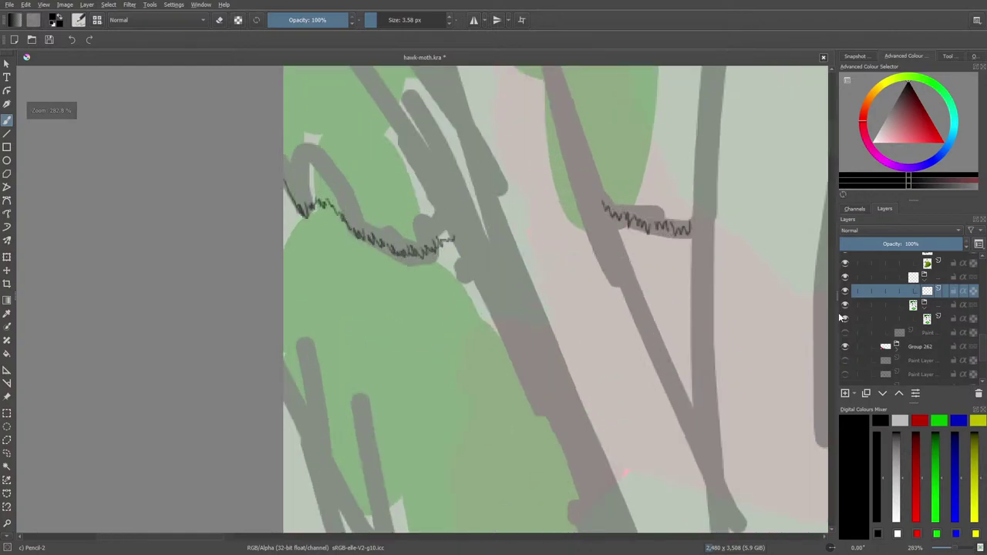
{"action": "scroll", "coordinate": [831, 145], "scroll_direction": "up", "scroll_amount": 1}
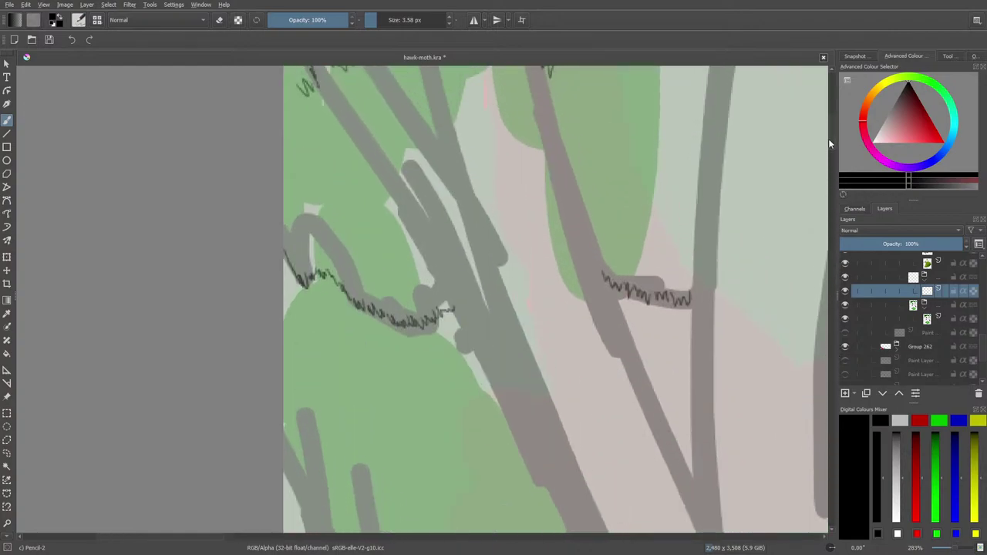
{"action": "scroll", "coordinate": [830, 145], "scroll_direction": "up", "scroll_amount": 2}
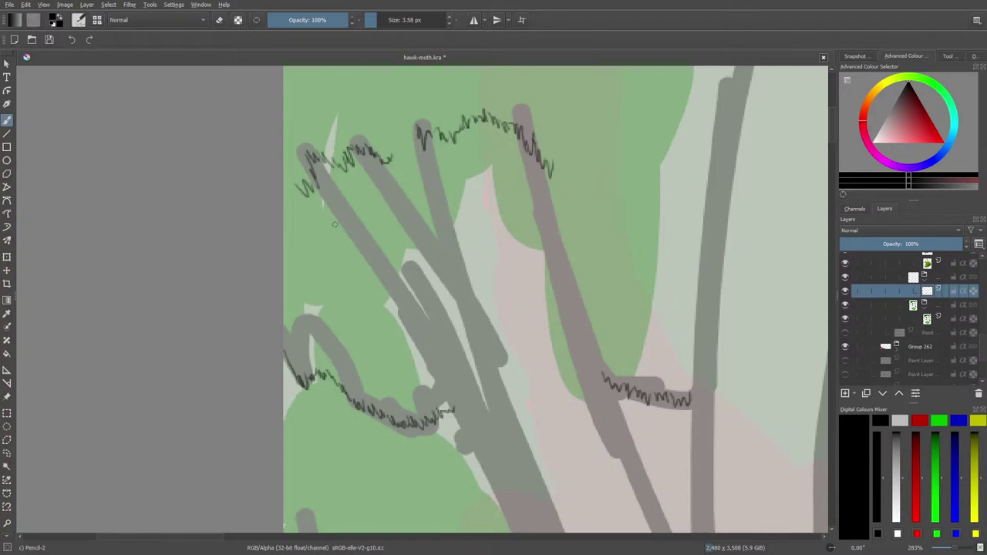
{"action": "key", "text": "e"}
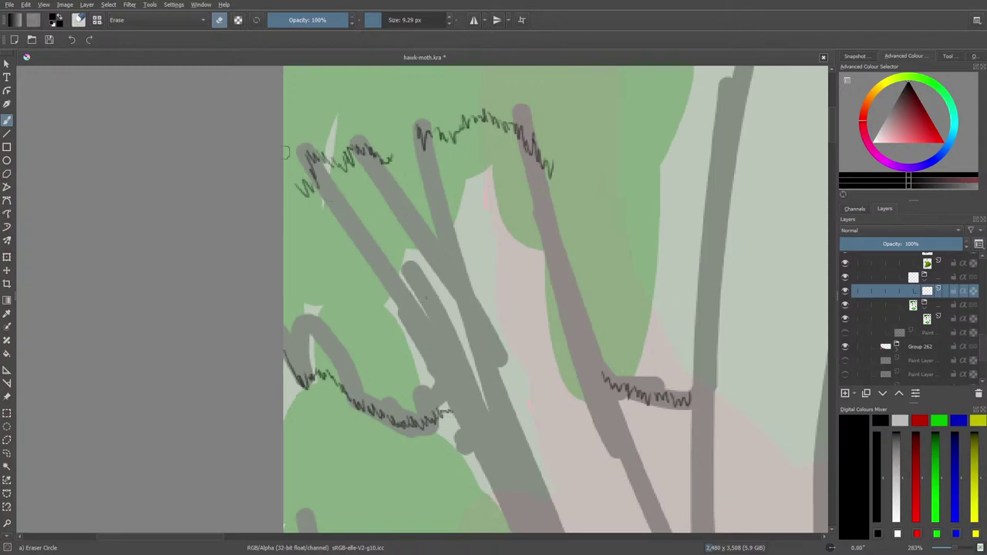
{"action": "mouse_move", "coordinate": [286, 152]}
{"action": "left_mouse_down"}
{"action": "mouse_move", "coordinate": [299, 199]}
{"action": "mouse_move", "coordinate": [318, 184]}
{"action": "mouse_move", "coordinate": [306, 181]}
{"action": "mouse_move", "coordinate": [311, 191]}
{"action": "left_mouse_up"}
{"action": "key", "text": "e"}
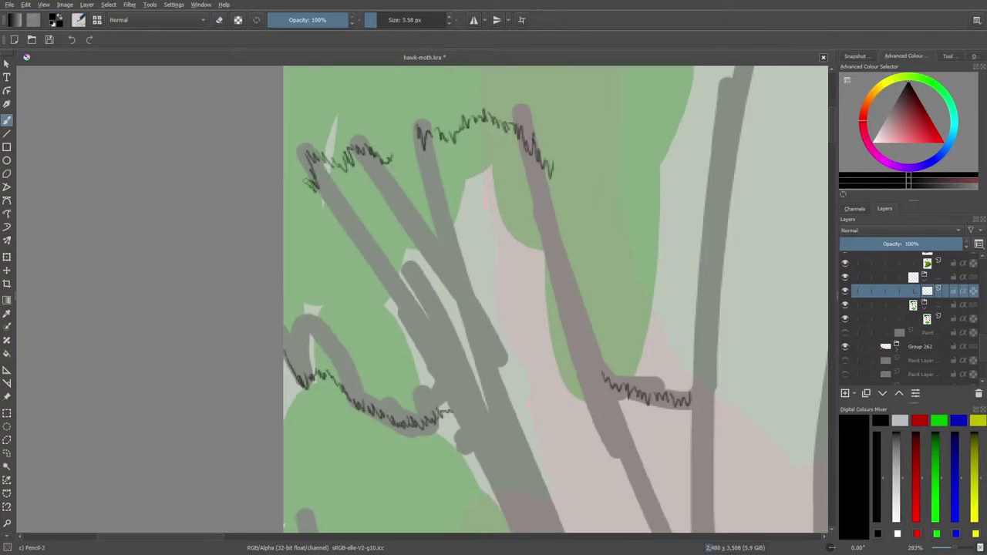
Step: Extend the upper foliage edge slightly downward and join the two lower edge segments with a jagged line across the branches
{"action": "left_click_drag", "start_coordinate": [391, 159], "coordinate": [389, 171]}
{"action": "mouse_move", "coordinate": [440, 415]}
{"action": "left_mouse_down"}
{"action": "mouse_move", "coordinate": [516, 393]}
{"action": "mouse_move", "coordinate": [519, 400]}
{"action": "mouse_move", "coordinate": [530, 383]}
{"action": "mouse_move", "coordinate": [537, 394]}
{"action": "mouse_move", "coordinate": [541, 381]}
{"action": "mouse_move", "coordinate": [602, 378]}
{"action": "left_mouse_up"}
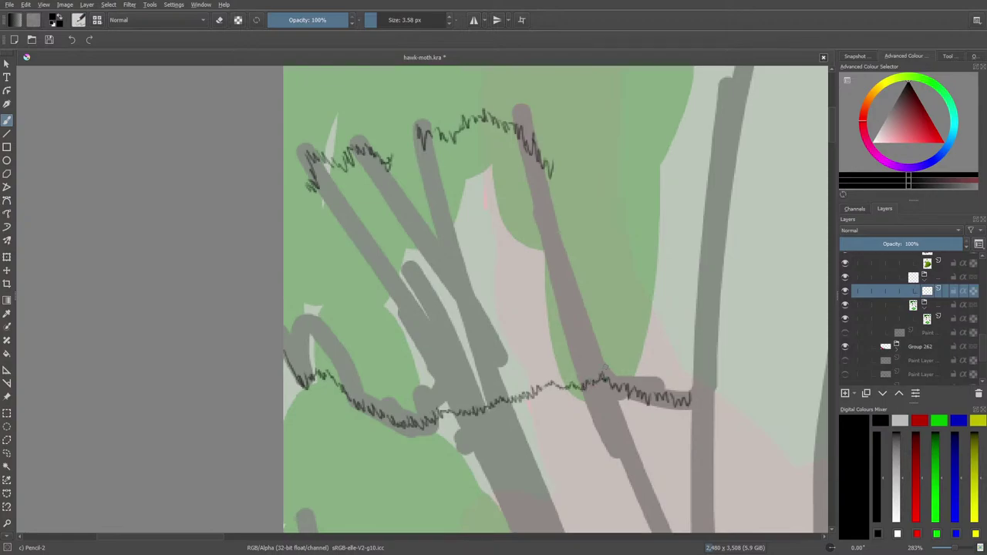
Step: Extend the lower foliage edge as a thin jagged curve up to the canvas's upper edge and erase the misplaced inner stretch
{"action": "scroll", "coordinate": [830, 123], "scroll_direction": "up", "scroll_amount": 3}
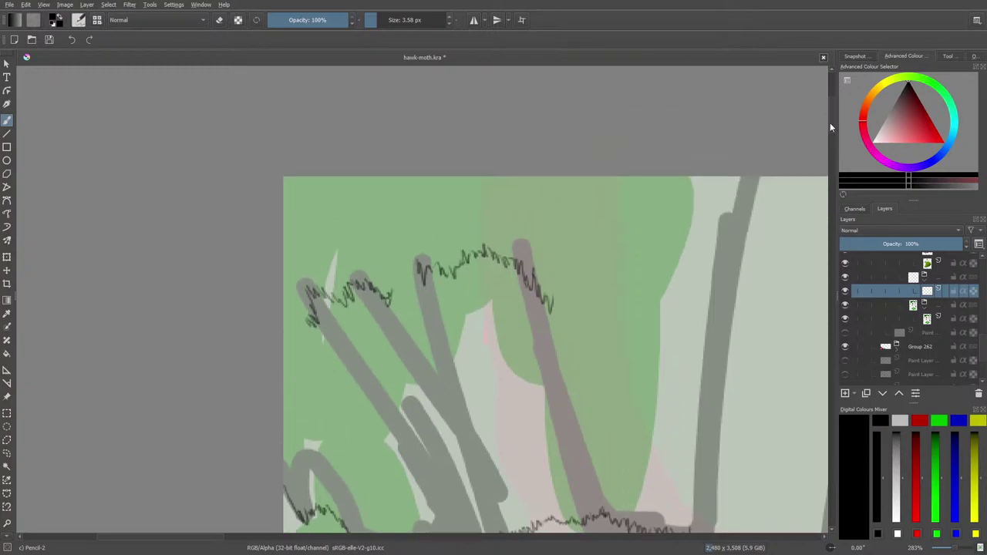
{"action": "scroll", "coordinate": [833, 129], "scroll_direction": "down", "scroll_amount": 2}
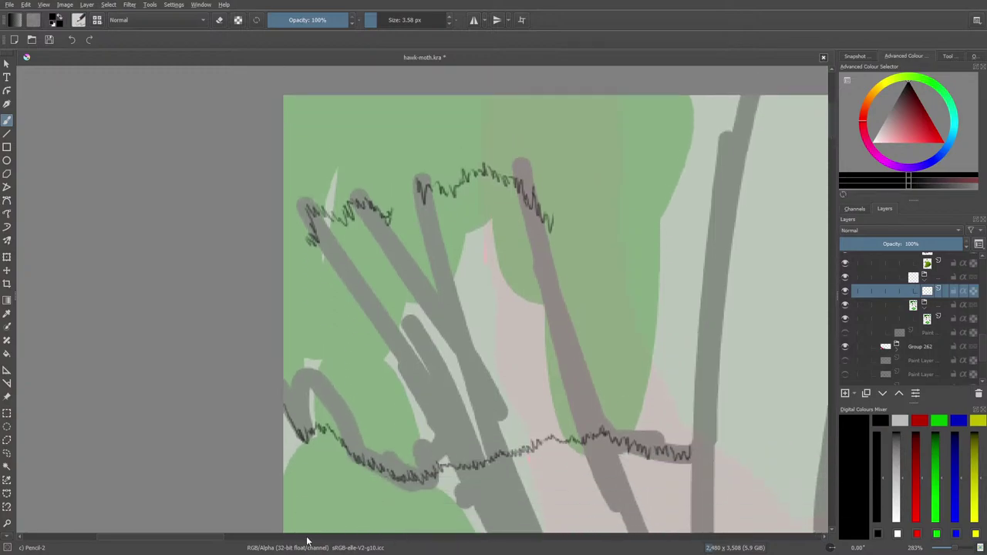
{"action": "scroll", "coordinate": [205, 536], "scroll_direction": "right", "scroll_amount": 3}
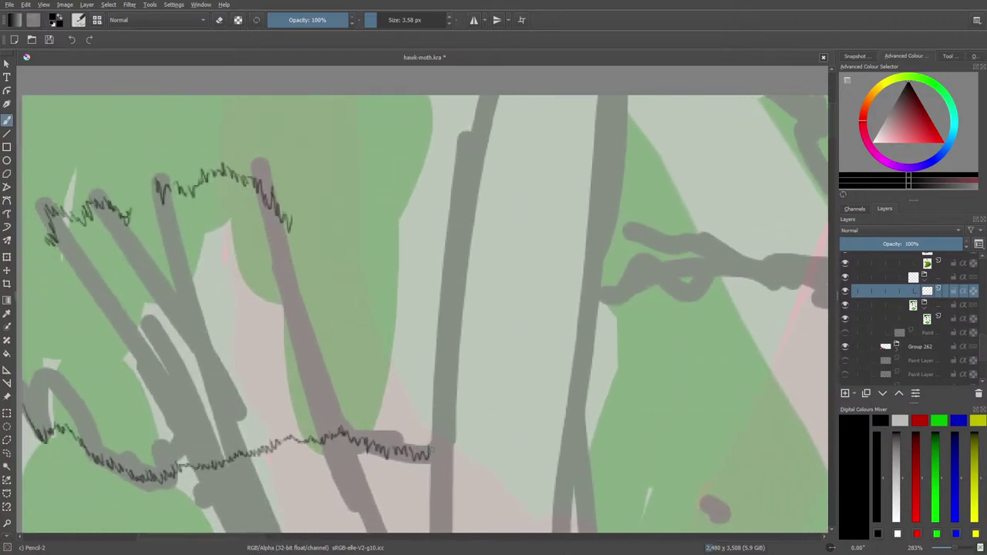
{"action": "mouse_move", "coordinate": [431, 451]}
{"action": "left_mouse_down"}
{"action": "mouse_move", "coordinate": [455, 419]}
{"action": "mouse_move", "coordinate": [464, 429]}
{"action": "mouse_move", "coordinate": [491, 394]}
{"action": "mouse_move", "coordinate": [500, 362]}
{"action": "mouse_move", "coordinate": [510, 217]}
{"action": "mouse_move", "coordinate": [496, 215]}
{"action": "mouse_move", "coordinate": [510, 195]}
{"action": "left_mouse_up"}
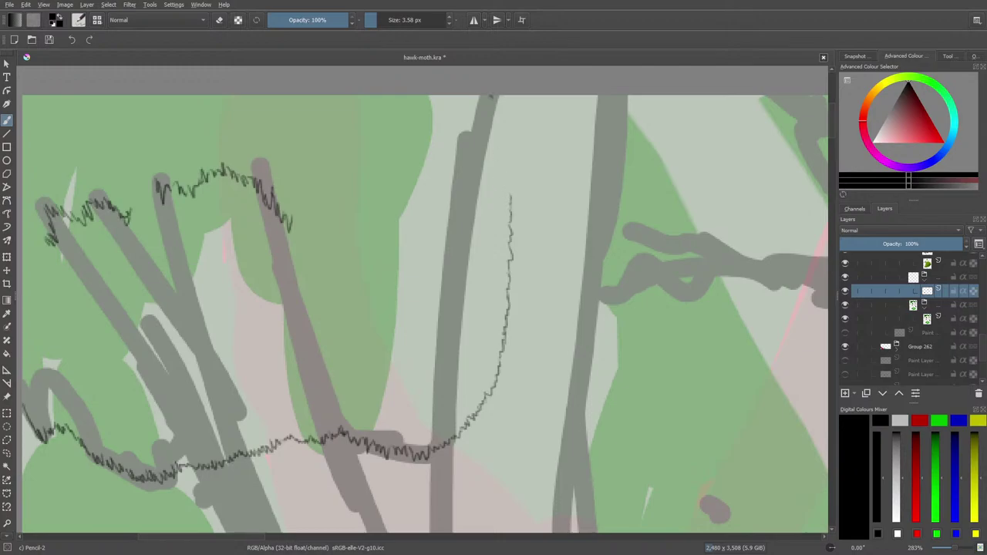
{"action": "left_click_drag", "start_coordinate": [490, 97], "coordinate": [532, 202]}
{"action": "left_click", "coordinate": [950, 549]}
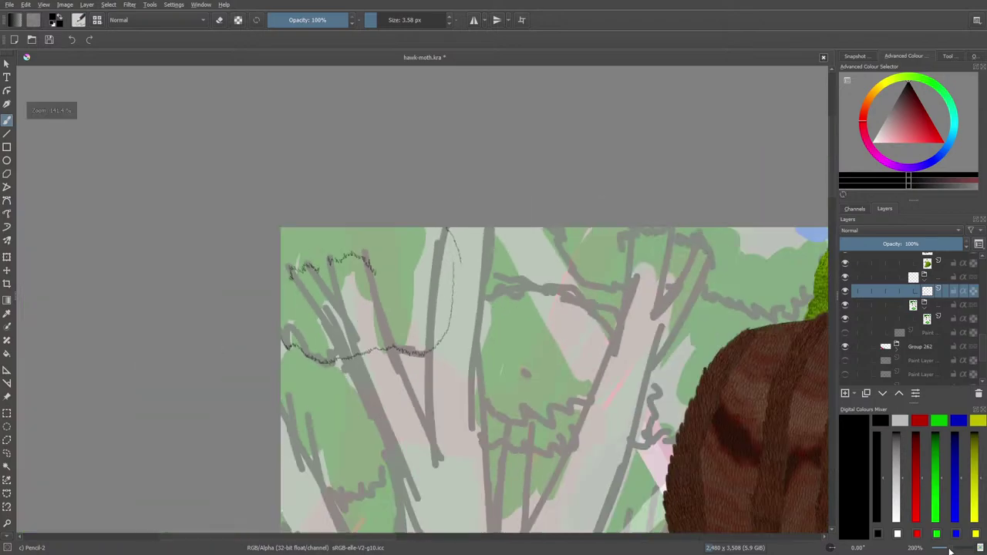
{"action": "left_click_drag", "start_coordinate": [950, 549], "coordinate": [955, 546]}
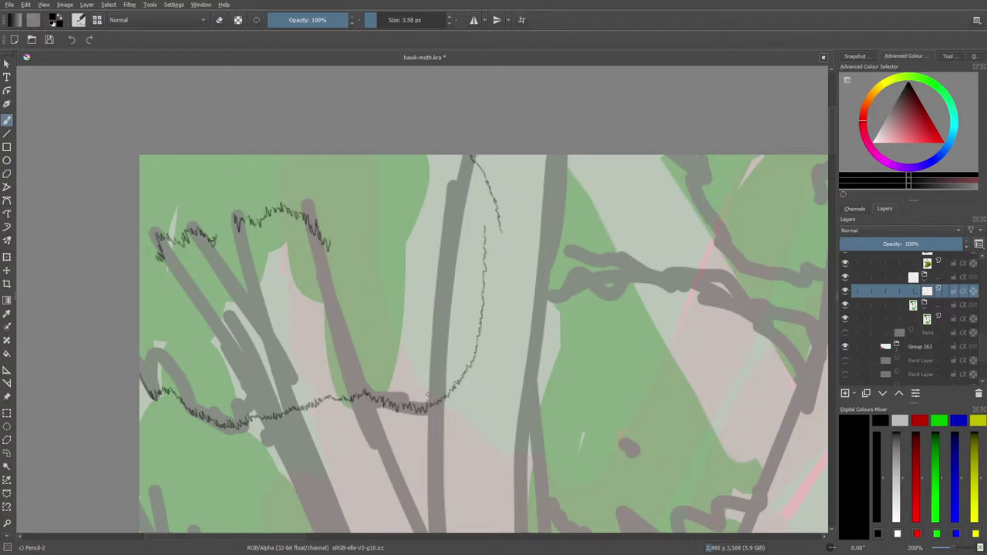
{"action": "mouse_move", "coordinate": [438, 404]}
{"action": "left_mouse_down"}
{"action": "mouse_move", "coordinate": [470, 392]}
{"action": "mouse_move", "coordinate": [474, 361]}
{"action": "mouse_move", "coordinate": [456, 389]}
{"action": "mouse_move", "coordinate": [470, 396]}
{"action": "mouse_move", "coordinate": [483, 382]}
{"action": "mouse_move", "coordinate": [499, 345]}
{"action": "mouse_move", "coordinate": [503, 257]}
{"action": "mouse_move", "coordinate": [476, 248]}
{"action": "mouse_move", "coordinate": [482, 272]}
{"action": "mouse_move", "coordinate": [485, 213]}
{"action": "mouse_move", "coordinate": [487, 262]}
{"action": "mouse_move", "coordinate": [462, 371]}
{"action": "mouse_move", "coordinate": [479, 359]}
{"action": "mouse_move", "coordinate": [456, 378]}
{"action": "left_mouse_up"}
{"action": "key", "text": "e"}
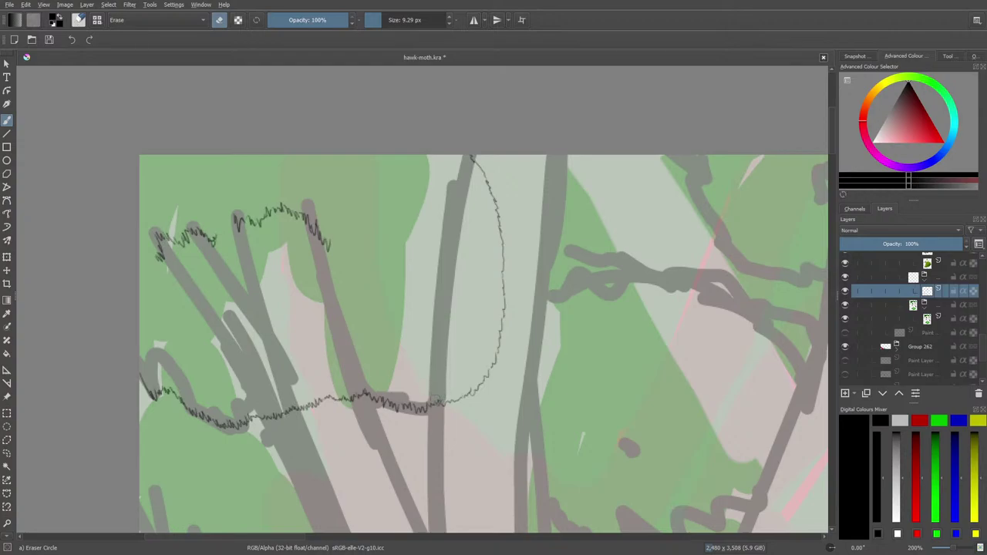
{"action": "key", "text": "e"}
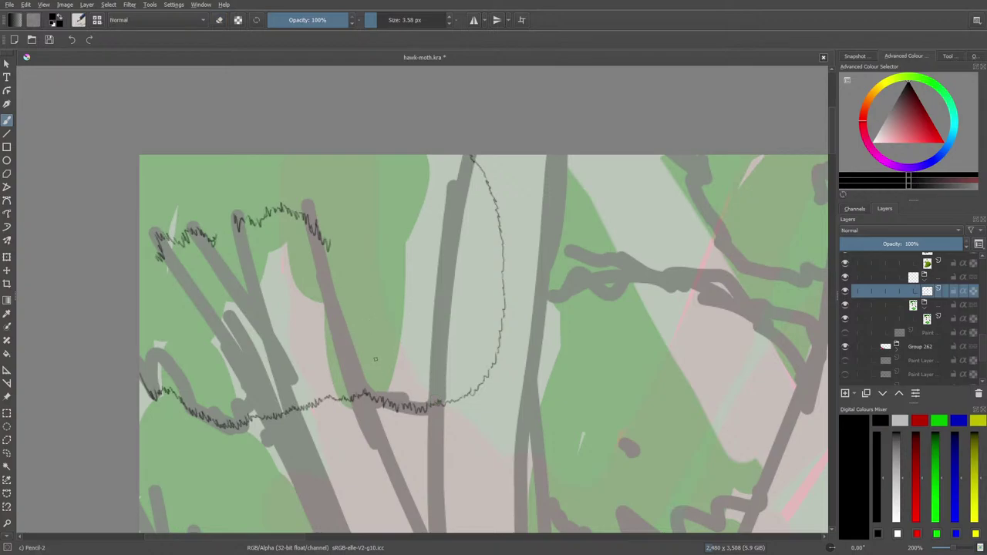
Step: Sketch short jagged leaf clusters inside the foliage outline, beside and across the upper part of the trunk line
{"action": "mouse_move", "coordinate": [376, 354]}
{"action": "left_mouse_down"}
{"action": "mouse_move", "coordinate": [401, 363]}
{"action": "mouse_move", "coordinate": [427, 332]}
{"action": "left_mouse_up"}
{"action": "mouse_move", "coordinate": [424, 293]}
{"action": "left_mouse_down"}
{"action": "mouse_move", "coordinate": [445, 286]}
{"action": "mouse_move", "coordinate": [458, 260]}
{"action": "left_mouse_up"}
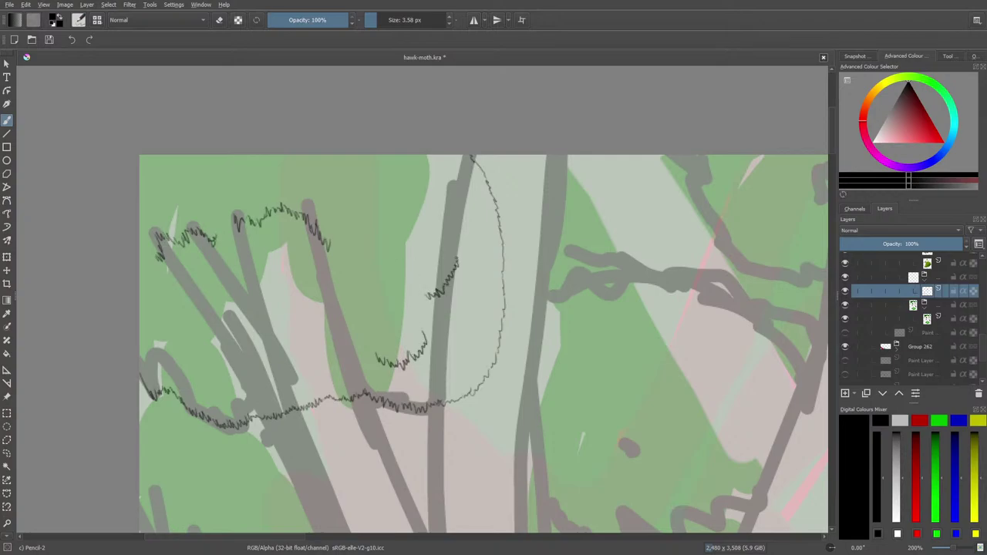
{"action": "mouse_move", "coordinate": [445, 183]}
{"action": "left_mouse_down"}
{"action": "mouse_move", "coordinate": [449, 217]}
{"action": "mouse_move", "coordinate": [422, 223]}
{"action": "mouse_move", "coordinate": [406, 211]}
{"action": "left_mouse_up"}
{"action": "left_click_drag", "start_coordinate": [461, 197], "coordinate": [453, 179]}
{"action": "key", "text": "e"}
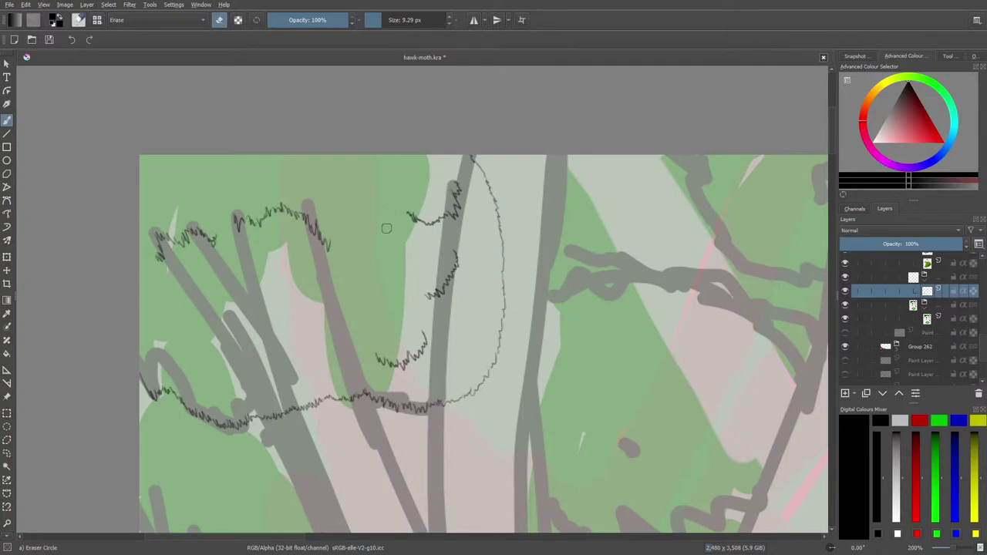
{"action": "key", "text": "e"}
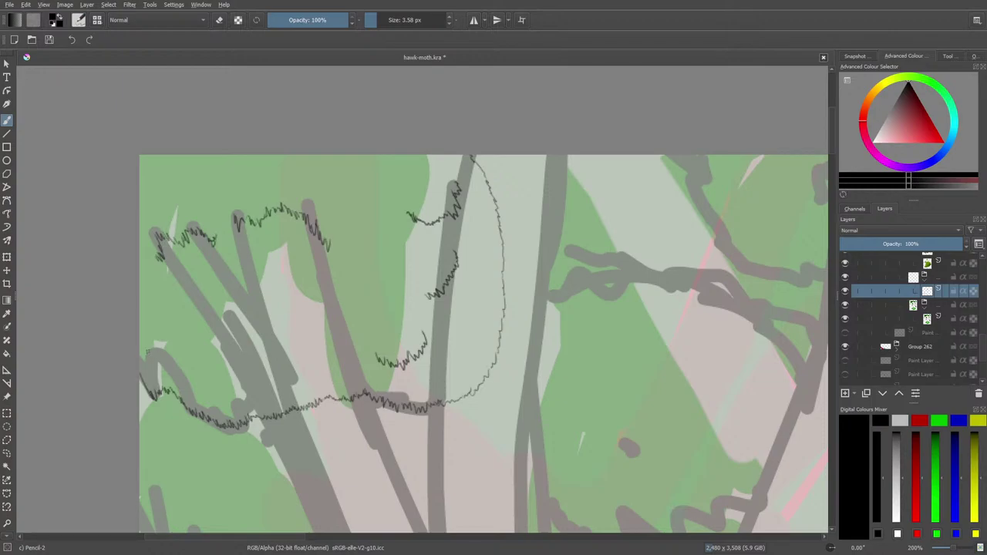
Step: Add two short jagged leaf clusters near the left end of the lower edge and three small ones along the canvas's upper edge
{"action": "mouse_move", "coordinate": [143, 344]}
{"action": "left_mouse_down"}
{"action": "mouse_move", "coordinate": [161, 362]}
{"action": "mouse_move", "coordinate": [161, 348]}
{"action": "mouse_move", "coordinate": [170, 363]}
{"action": "mouse_move", "coordinate": [186, 352]}
{"action": "left_mouse_up"}
{"action": "mouse_move", "coordinate": [200, 390]}
{"action": "left_mouse_down"}
{"action": "mouse_move", "coordinate": [222, 395]}
{"action": "mouse_move", "coordinate": [235, 385]}
{"action": "left_mouse_up"}
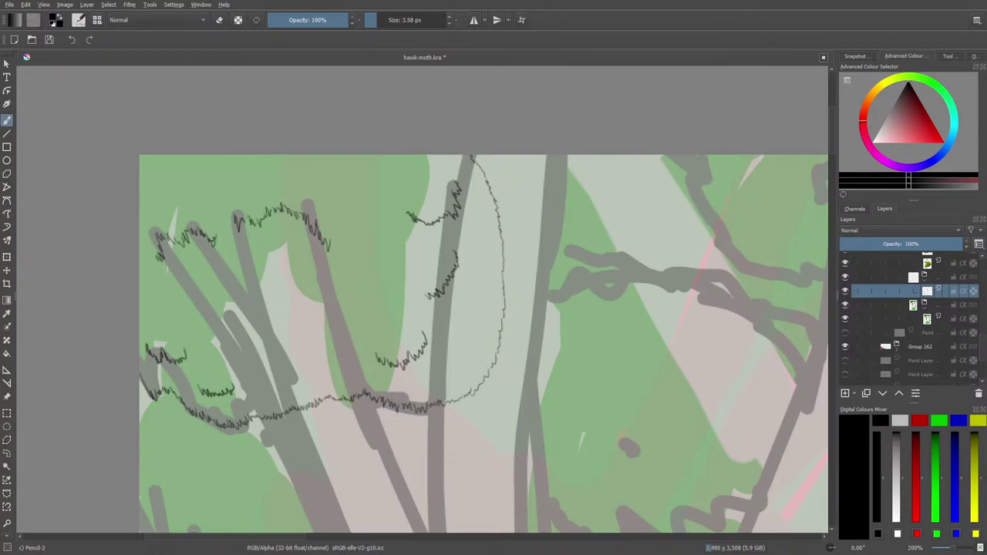
{"action": "left_click_drag", "start_coordinate": [424, 155], "coordinate": [423, 175]}
{"action": "left_click_drag", "start_coordinate": [160, 157], "coordinate": [141, 172]}
{"action": "left_click_drag", "start_coordinate": [244, 156], "coordinate": [244, 177]}
Step: Erase the line running left from the topmost trunk cluster and sketch a jagged leaf cluster just inside the right-hand curve
{"action": "key", "text": "e"}
{"action": "left_click_drag", "start_coordinate": [409, 219], "coordinate": [439, 223]}
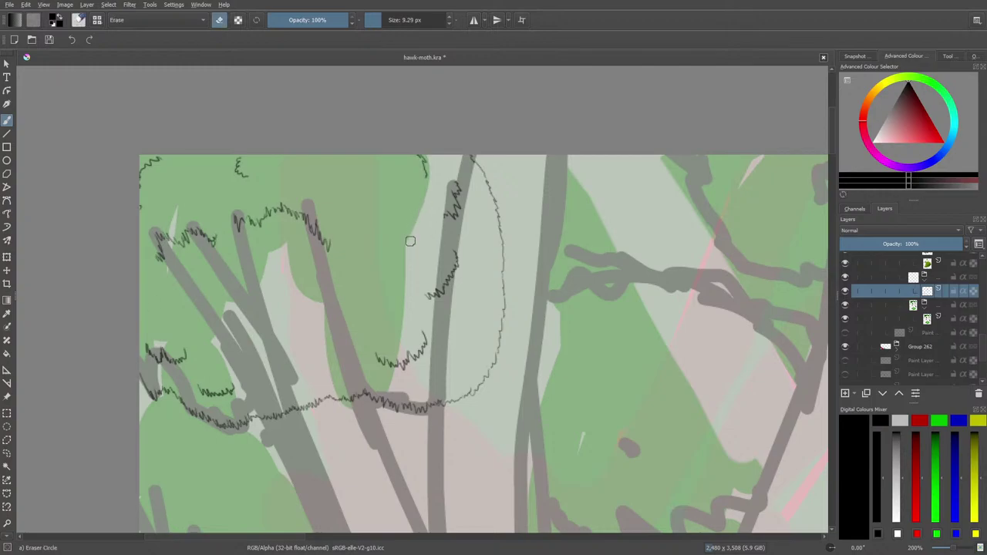
{"action": "key", "text": "e"}
{"action": "mouse_move", "coordinate": [494, 305]}
{"action": "left_mouse_down"}
{"action": "mouse_move", "coordinate": [485, 339]}
{"action": "mouse_move", "coordinate": [467, 343]}
{"action": "mouse_move", "coordinate": [497, 299]}
{"action": "left_mouse_up"}
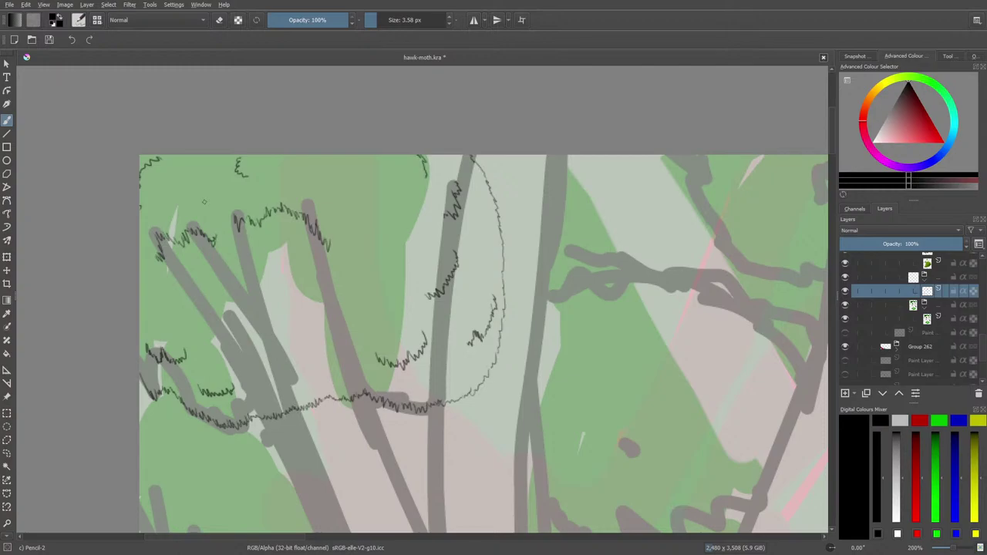
Step: Thicken the two small leaf clusters near the canvas's left edge with dense short pencil strokes
{"action": "mouse_move", "coordinate": [955, 549]}
{"action": "left_mouse_down"}
{"action": "mouse_move", "coordinate": [965, 548]}
{"action": "mouse_move", "coordinate": [950, 548]}
{"action": "left_mouse_up"}
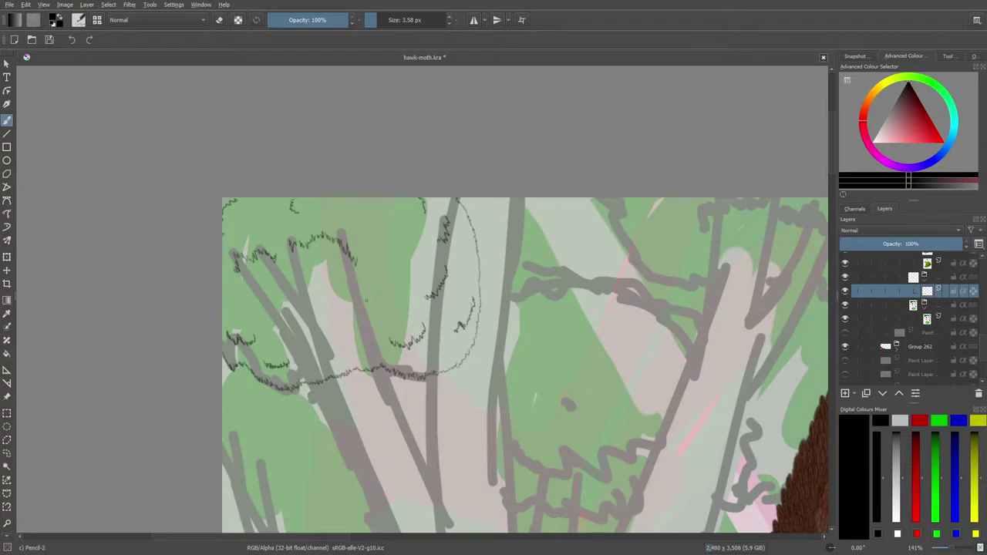
{"action": "left_click_drag", "start_coordinate": [939, 549], "coordinate": [956, 549]}
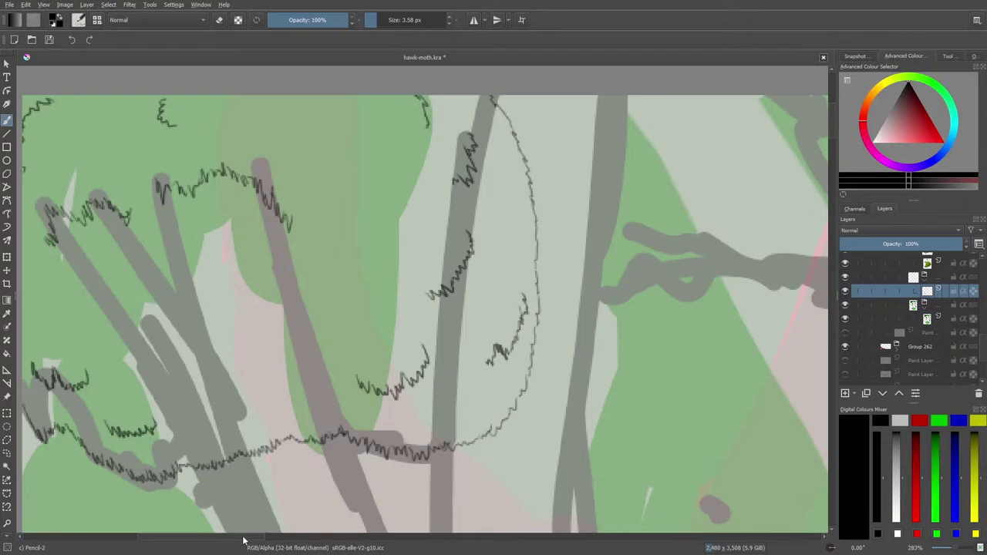
{"action": "left_click_drag", "start_coordinate": [242, 536], "coordinate": [197, 542]}
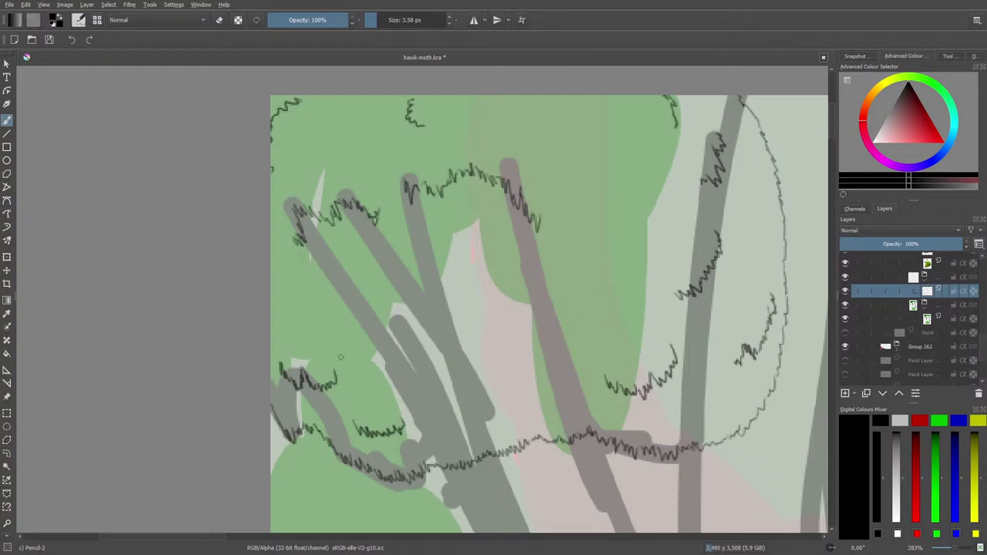
{"action": "left_click_drag", "start_coordinate": [399, 416], "coordinate": [356, 419]}
{"action": "mouse_move", "coordinate": [335, 377]}
{"action": "left_mouse_down"}
{"action": "mouse_move", "coordinate": [318, 380]}
{"action": "mouse_move", "coordinate": [301, 362]}
{"action": "mouse_move", "coordinate": [298, 373]}
{"action": "mouse_move", "coordinate": [285, 360]}
{"action": "mouse_move", "coordinate": [303, 355]}
{"action": "mouse_move", "coordinate": [313, 371]}
{"action": "mouse_move", "coordinate": [332, 359]}
{"action": "mouse_move", "coordinate": [341, 376]}
{"action": "left_mouse_up"}
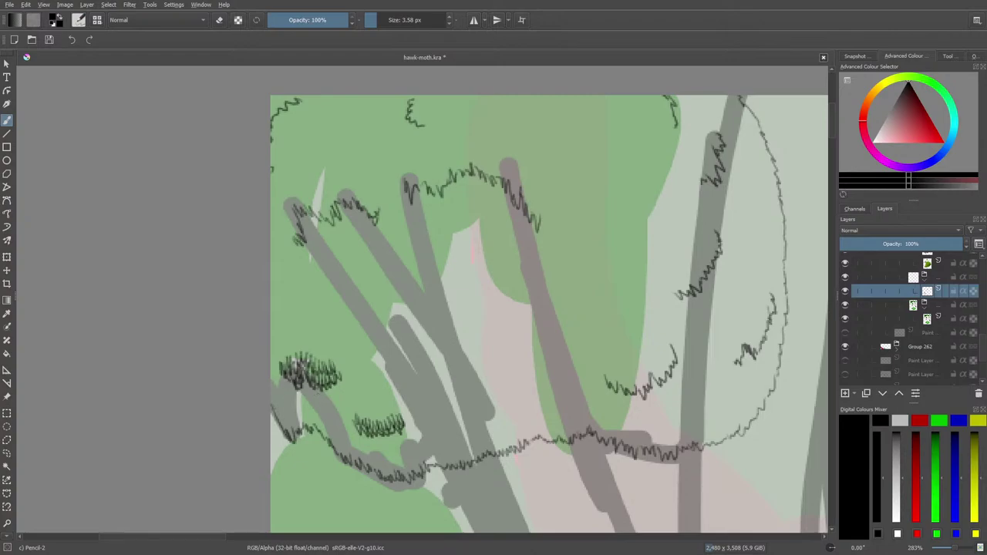
Step: Hatch short upright leaf strokes along the lower foliage edge, from its left end across the branches to the start of the curve
{"action": "mouse_move", "coordinate": [273, 405]}
{"action": "left_mouse_down"}
{"action": "mouse_move", "coordinate": [289, 426]}
{"action": "mouse_move", "coordinate": [299, 414]}
{"action": "mouse_move", "coordinate": [318, 419]}
{"action": "left_mouse_up"}
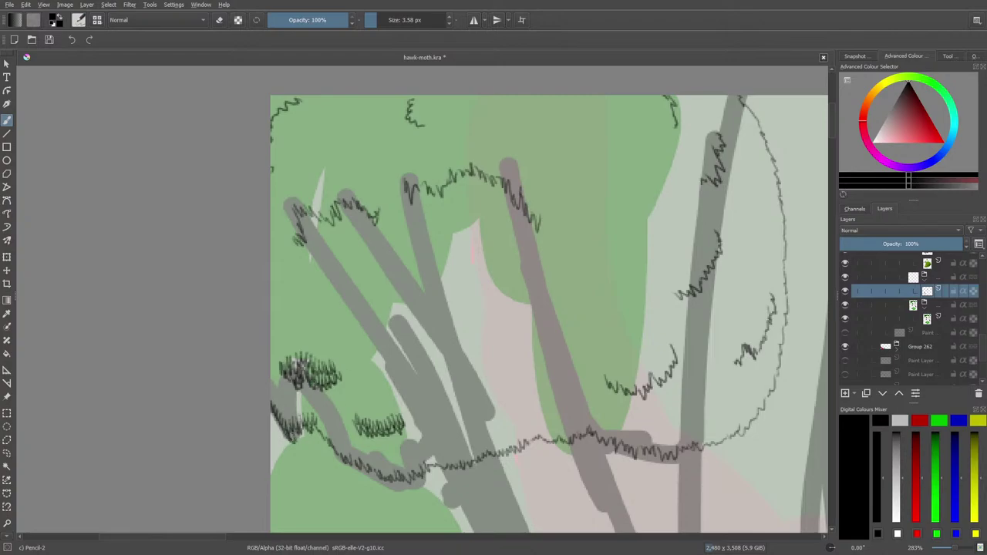
{"action": "mouse_move", "coordinate": [318, 419]}
{"action": "left_mouse_down"}
{"action": "mouse_move", "coordinate": [341, 457]}
{"action": "mouse_move", "coordinate": [403, 472]}
{"action": "left_mouse_up"}
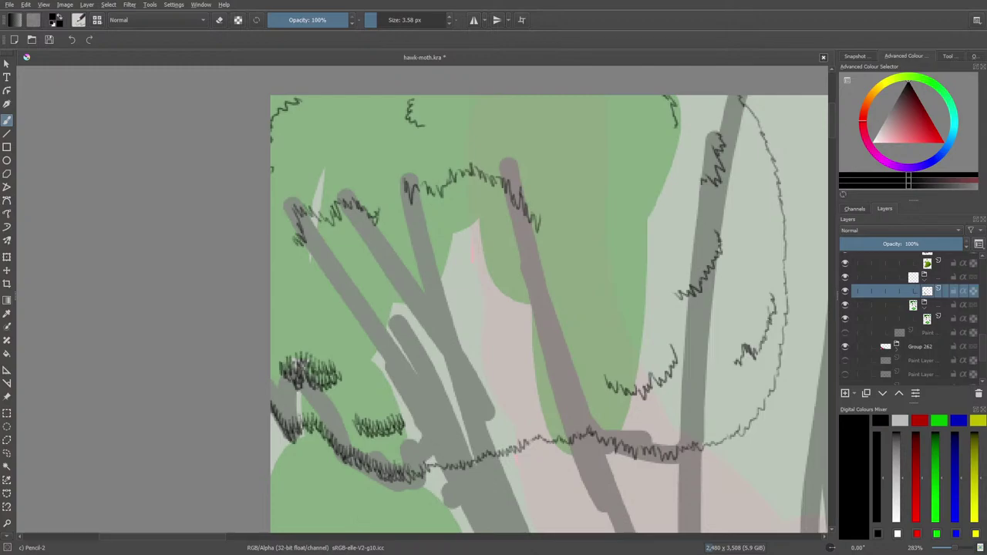
{"action": "left_click_drag", "start_coordinate": [409, 468], "coordinate": [445, 462]}
{"action": "mouse_move", "coordinate": [461, 462]}
{"action": "left_mouse_down"}
{"action": "mouse_move", "coordinate": [485, 441]}
{"action": "mouse_move", "coordinate": [581, 426]}
{"action": "left_mouse_up"}
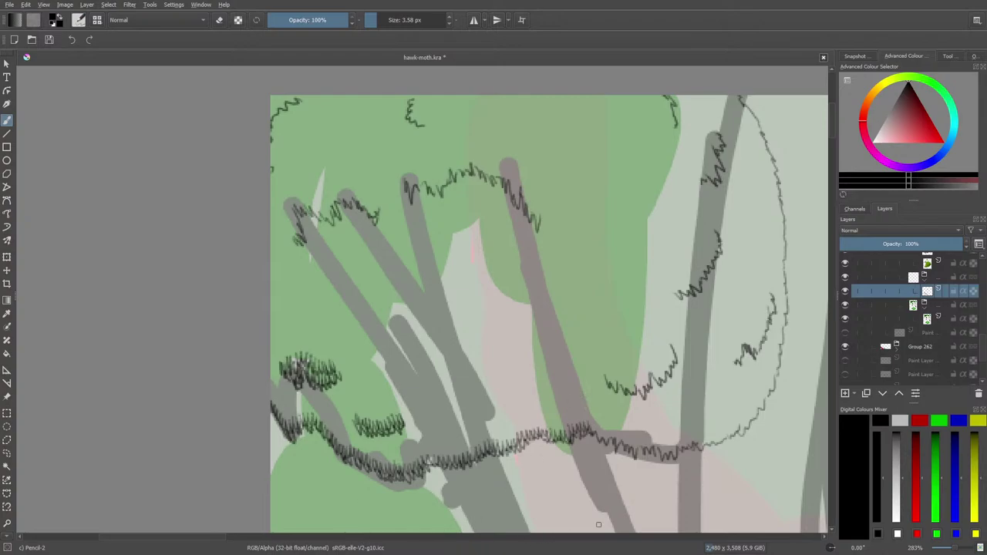
{"action": "left_click_drag", "start_coordinate": [540, 366], "coordinate": [268, 366]}
{"action": "mouse_move", "coordinate": [312, 429]}
{"action": "left_mouse_down"}
{"action": "mouse_move", "coordinate": [420, 440]}
{"action": "mouse_move", "coordinate": [430, 430]}
{"action": "mouse_move", "coordinate": [448, 441]}
{"action": "mouse_move", "coordinate": [472, 384]}
{"action": "left_mouse_up"}
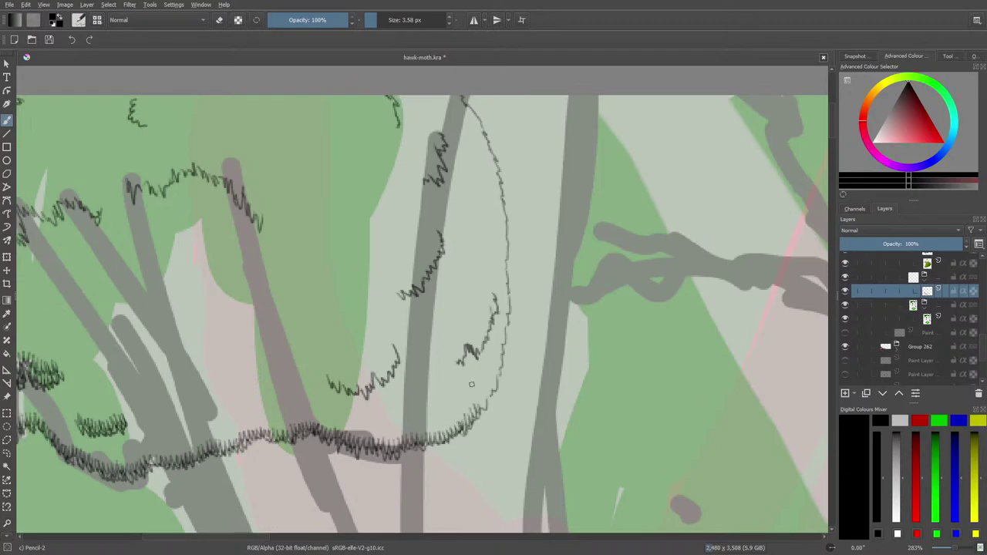
Step: Continue the short leaf strokes up the right-hand curve, rotating the canvas to follow the line and returning it to nearly upright
{"action": "right_click", "coordinate": [380, 397]}
{"action": "left_click_drag", "start_coordinate": [384, 310], "coordinate": [429, 356]}
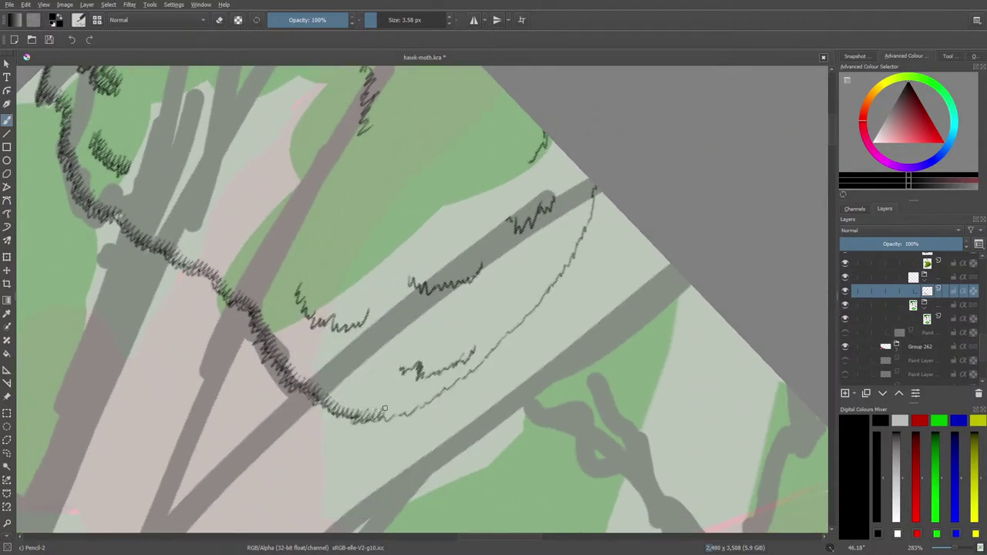
{"action": "mouse_move", "coordinate": [384, 408]}
{"action": "left_mouse_down"}
{"action": "mouse_move", "coordinate": [419, 404]}
{"action": "mouse_move", "coordinate": [490, 348]}
{"action": "left_mouse_up"}
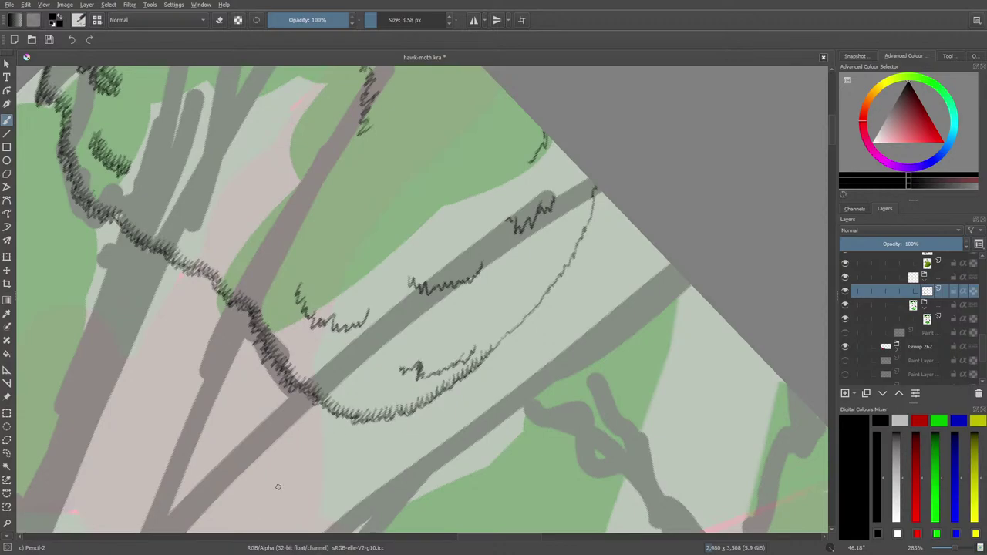
{"action": "right_click", "coordinate": [285, 522]}
{"action": "left_click_drag", "start_coordinate": [333, 340], "coordinate": [354, 369]}
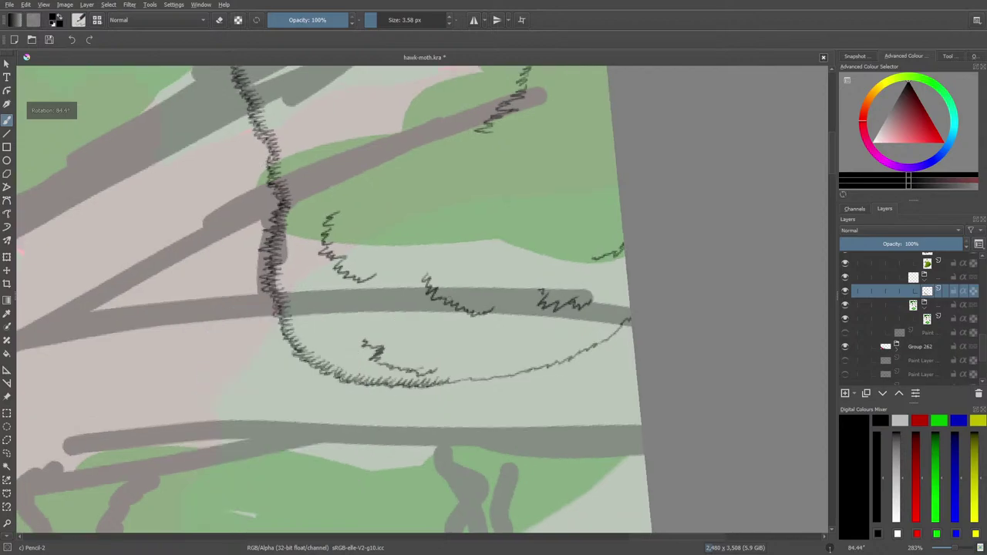
{"action": "left_click_drag", "start_coordinate": [455, 375], "coordinate": [523, 371]}
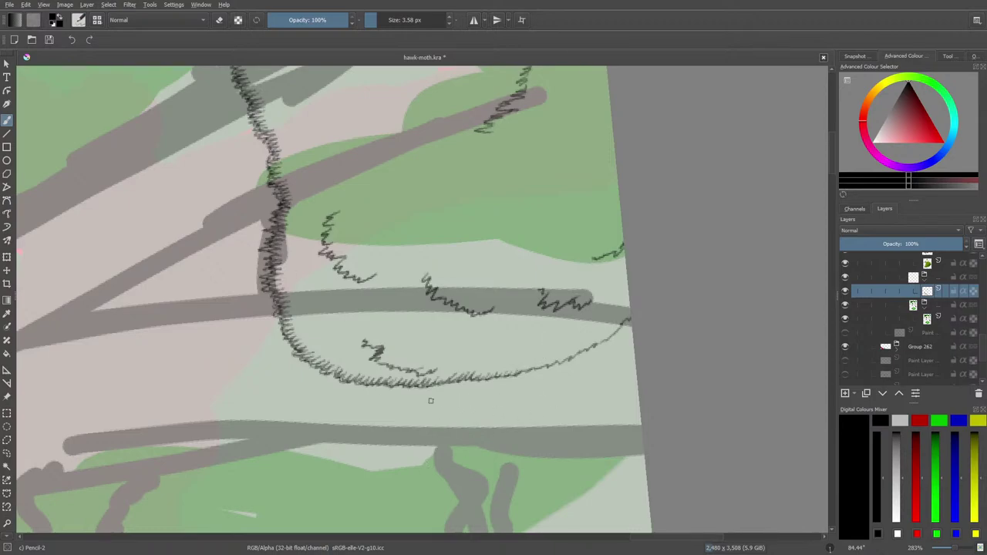
{"action": "right_click", "coordinate": [283, 396]}
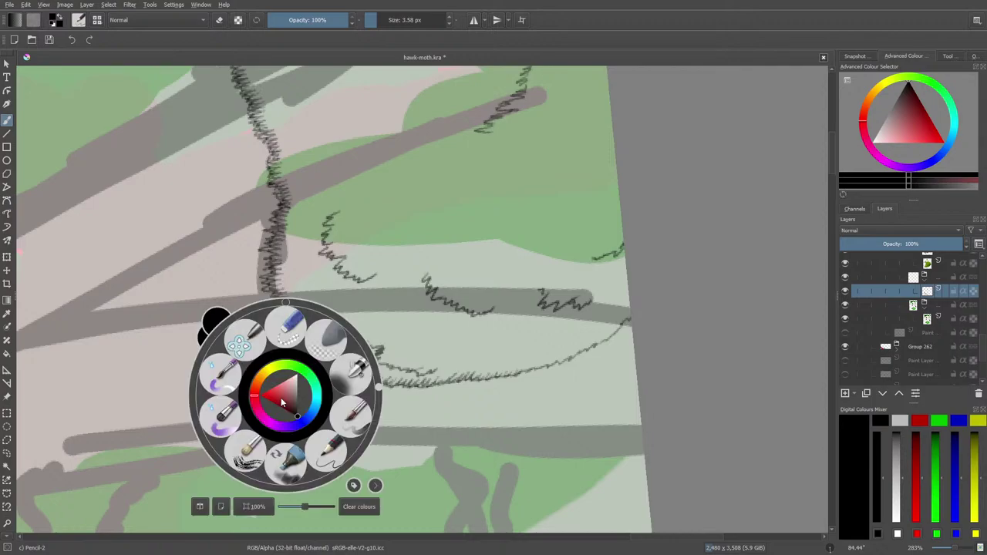
{"action": "left_click", "coordinate": [370, 376]}
{"action": "right_click", "coordinate": [314, 363]}
{"action": "mouse_move", "coordinate": [386, 356]}
{"action": "left_mouse_down"}
{"action": "mouse_move", "coordinate": [363, 302]}
{"action": "mouse_move", "coordinate": [301, 293]}
{"action": "mouse_move", "coordinate": [310, 297]}
{"action": "left_mouse_up"}
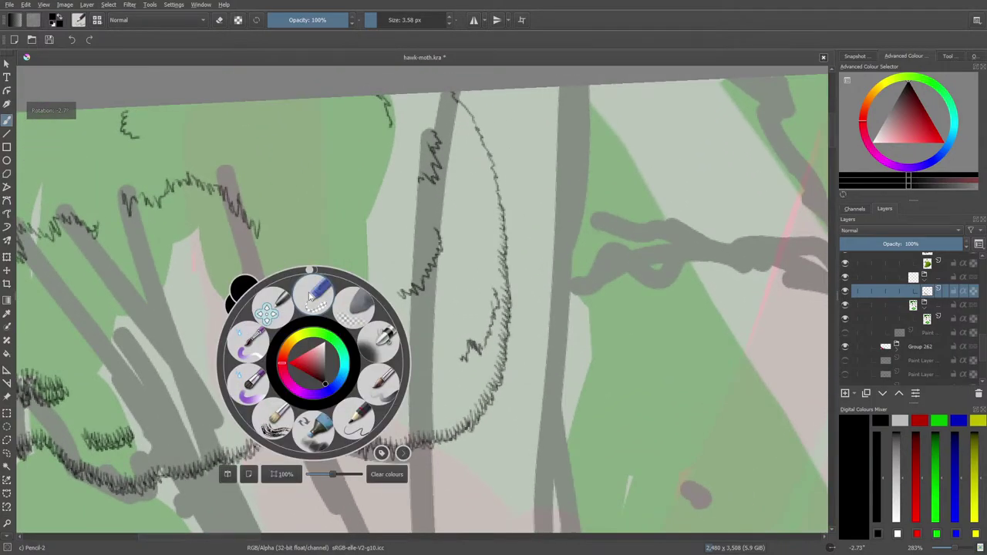
{"action": "left_click", "coordinate": [473, 297]}
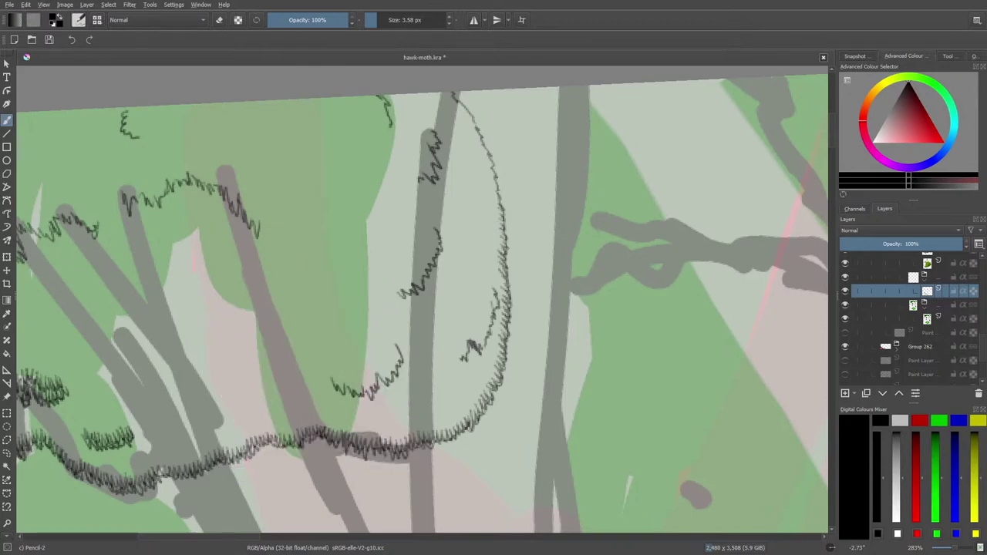
{"action": "mouse_move", "coordinate": [527, 129]}
{"action": "left_mouse_down"}
{"action": "mouse_move", "coordinate": [546, 200]}
{"action": "mouse_move", "coordinate": [530, 147]}
{"action": "mouse_move", "coordinate": [540, 188]}
{"action": "mouse_move", "coordinate": [520, 147]}
{"action": "mouse_move", "coordinate": [534, 231]}
{"action": "mouse_move", "coordinate": [517, 147]}
{"action": "mouse_move", "coordinate": [529, 216]}
{"action": "left_mouse_up"}
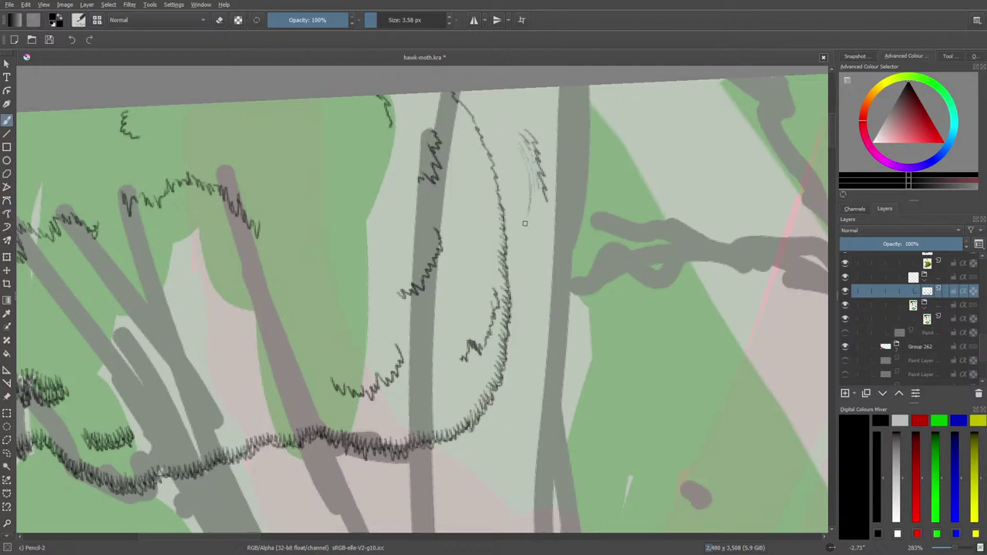
{"action": "key", "text": "e"}
{"action": "mouse_move", "coordinate": [527, 146]}
{"action": "left_mouse_down"}
{"action": "mouse_move", "coordinate": [530, 136]}
{"action": "mouse_move", "coordinate": [535, 193]}
{"action": "mouse_move", "coordinate": [535, 133]}
{"action": "left_mouse_up"}
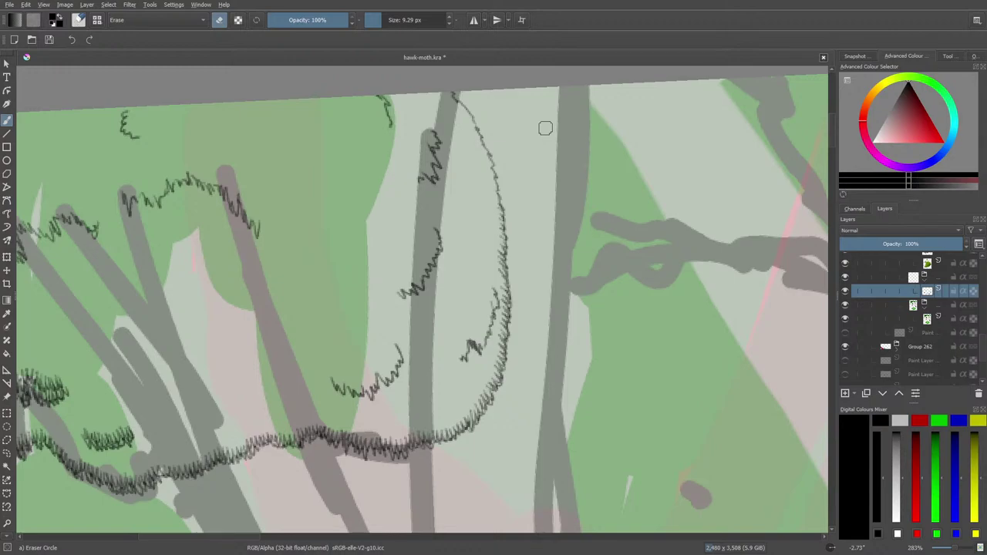
{"action": "key", "text": "e"}
Step: Thicken the leaf cluster inside the right-hand curve and hatch a second row of strokes along the foliage edge, from curve and left edge to the branches
{"action": "mouse_move", "coordinate": [496, 290]}
{"action": "left_mouse_down"}
{"action": "mouse_move", "coordinate": [460, 351]}
{"action": "mouse_move", "coordinate": [460, 323]}
{"action": "mouse_move", "coordinate": [484, 306]}
{"action": "mouse_move", "coordinate": [495, 277]}
{"action": "mouse_move", "coordinate": [492, 362]}
{"action": "mouse_move", "coordinate": [479, 354]}
{"action": "mouse_move", "coordinate": [473, 379]}
{"action": "mouse_move", "coordinate": [486, 383]}
{"action": "mouse_move", "coordinate": [482, 376]}
{"action": "mouse_move", "coordinate": [469, 405]}
{"action": "mouse_move", "coordinate": [427, 427]}
{"action": "mouse_move", "coordinate": [351, 429]}
{"action": "left_mouse_up"}
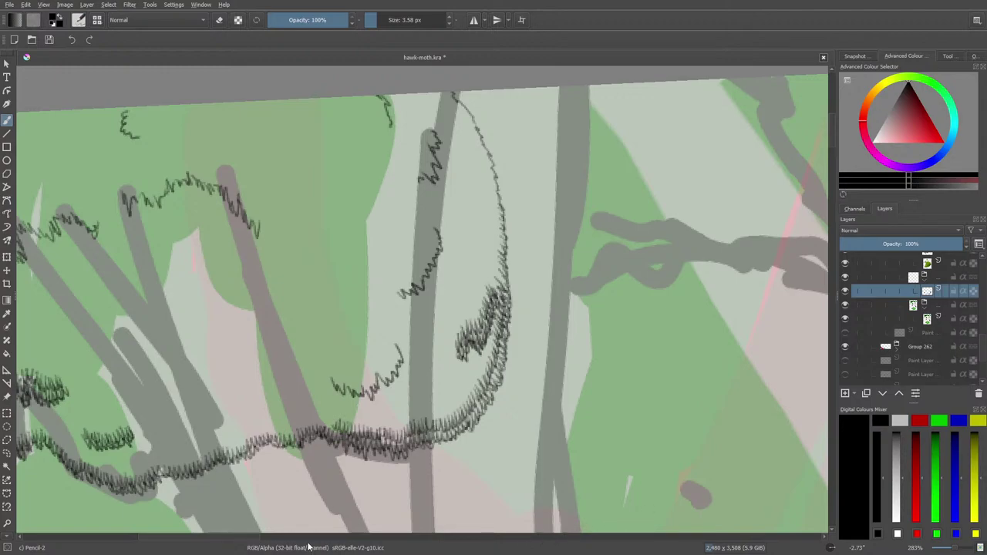
{"action": "left_click_drag", "start_coordinate": [219, 540], "coordinate": [182, 540]}
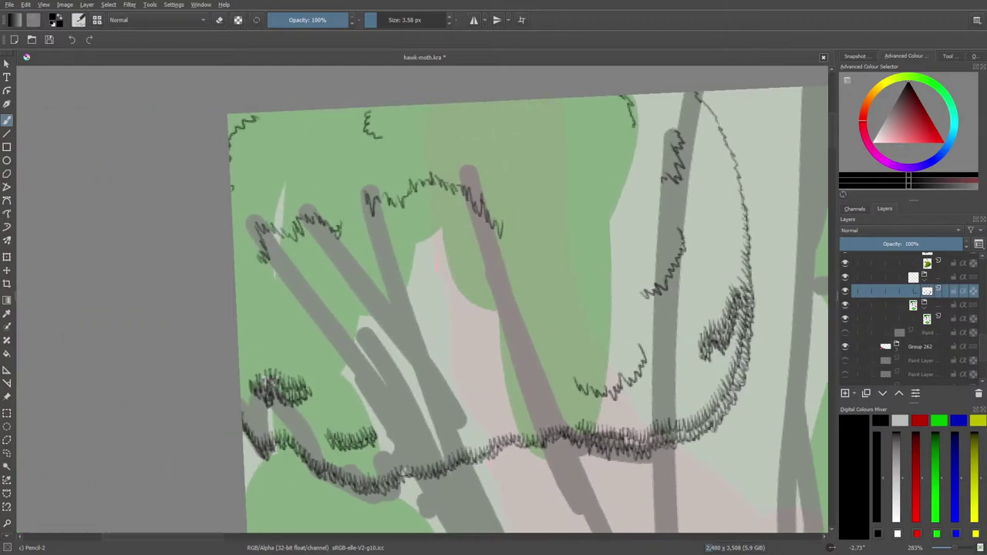
{"action": "mouse_move", "coordinate": [243, 416]}
{"action": "left_mouse_down"}
{"action": "mouse_move", "coordinate": [263, 441]}
{"action": "mouse_move", "coordinate": [282, 423]}
{"action": "mouse_move", "coordinate": [326, 462]}
{"action": "mouse_move", "coordinate": [338, 455]}
{"action": "mouse_move", "coordinate": [349, 469]}
{"action": "mouse_move", "coordinate": [378, 471]}
{"action": "left_mouse_up"}
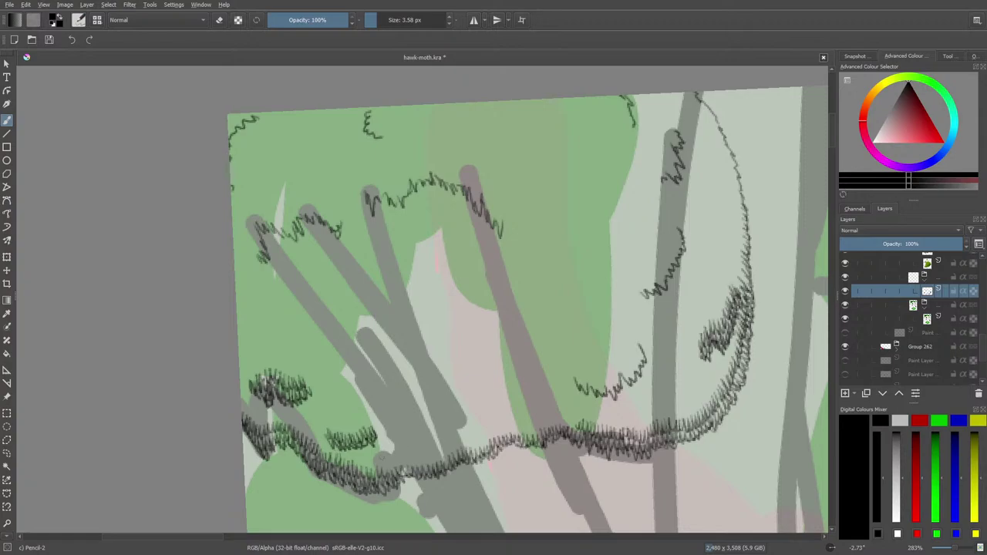
{"action": "left_click_drag", "start_coordinate": [386, 472], "coordinate": [441, 454]}
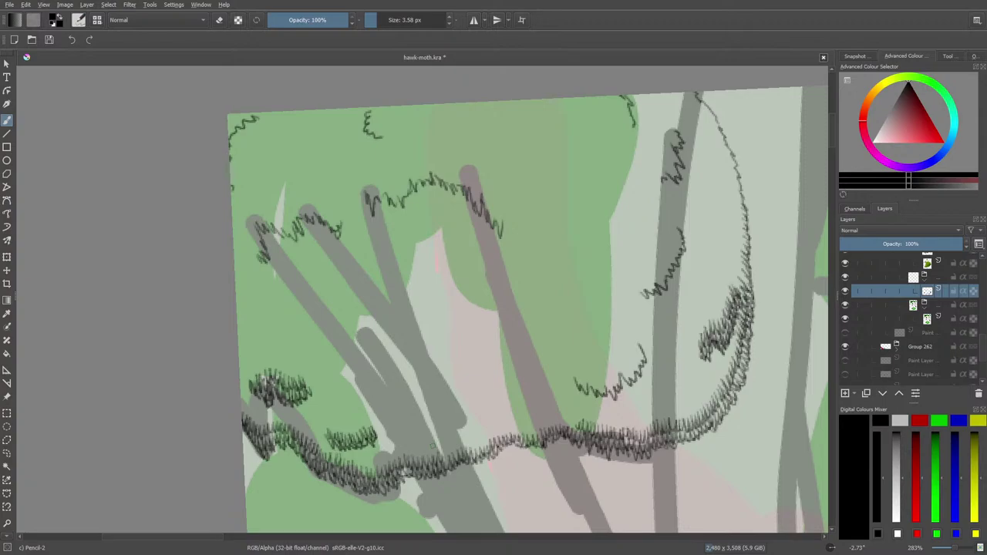
{"action": "mouse_move", "coordinate": [442, 462]}
{"action": "left_mouse_down"}
{"action": "mouse_move", "coordinate": [470, 439]}
{"action": "mouse_move", "coordinate": [544, 426]}
{"action": "left_mouse_up"}
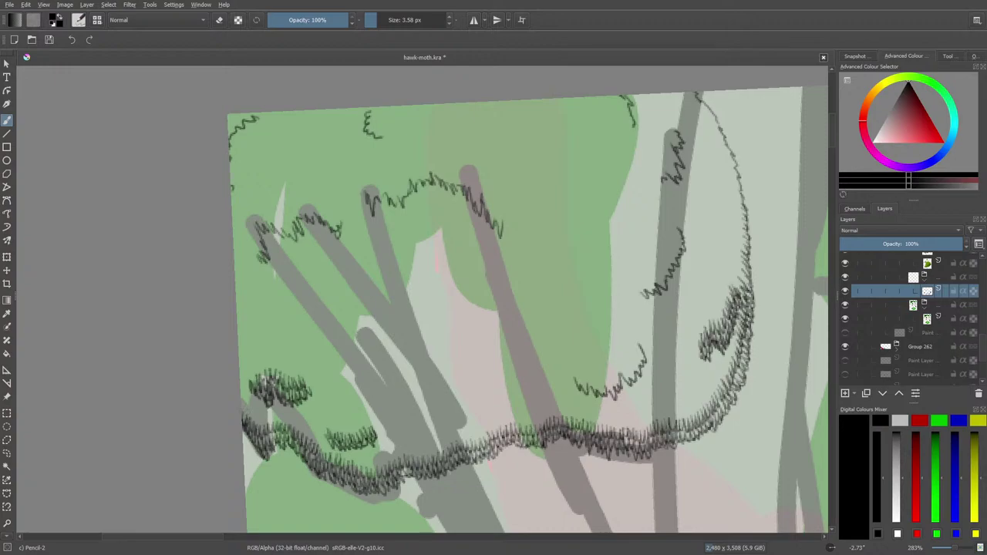
Step: Add a third row of short upright leaf strokes along the foliage band, from the canvas's left edge to the right-hand curve
{"action": "mouse_move", "coordinate": [244, 402]}
{"action": "left_mouse_down"}
{"action": "mouse_move", "coordinate": [262, 429]}
{"action": "mouse_move", "coordinate": [272, 409]}
{"action": "mouse_move", "coordinate": [280, 423]}
{"action": "mouse_move", "coordinate": [285, 410]}
{"action": "mouse_move", "coordinate": [292, 426]}
{"action": "mouse_move", "coordinate": [309, 422]}
{"action": "mouse_move", "coordinate": [316, 445]}
{"action": "mouse_move", "coordinate": [374, 467]}
{"action": "mouse_move", "coordinate": [404, 446]}
{"action": "mouse_move", "coordinate": [426, 454]}
{"action": "mouse_move", "coordinate": [465, 428]}
{"action": "mouse_move", "coordinate": [487, 430]}
{"action": "left_mouse_up"}
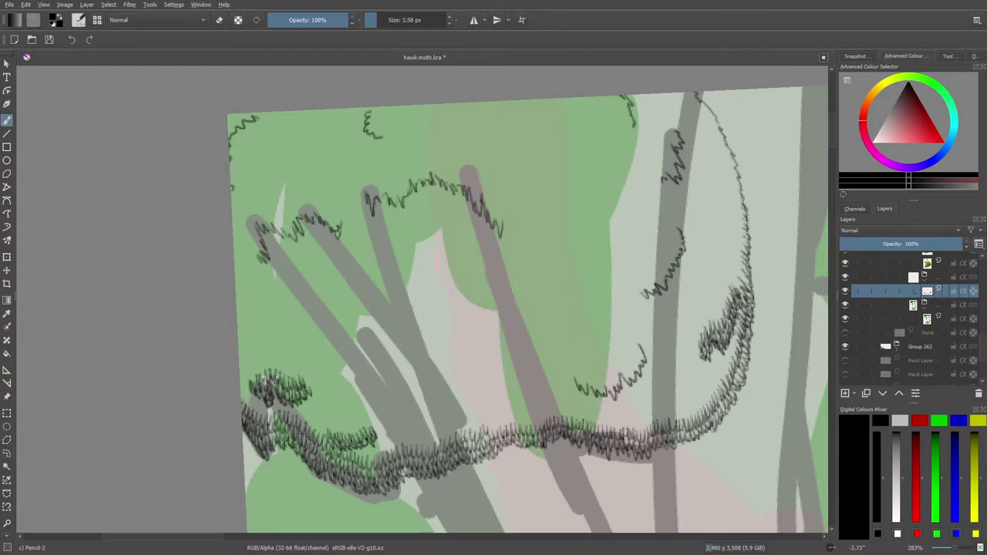
{"action": "mouse_move", "coordinate": [490, 432]}
{"action": "left_mouse_down"}
{"action": "mouse_move", "coordinate": [507, 419]}
{"action": "mouse_move", "coordinate": [532, 421]}
{"action": "mouse_move", "coordinate": [547, 402]}
{"action": "left_mouse_up"}
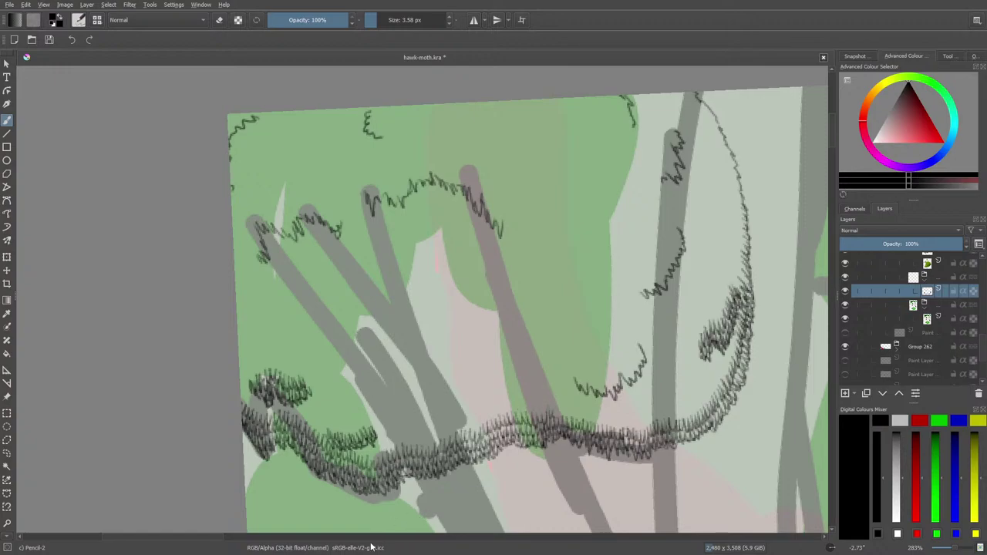
{"action": "left_click_drag", "start_coordinate": [196, 539], "coordinate": [250, 539]}
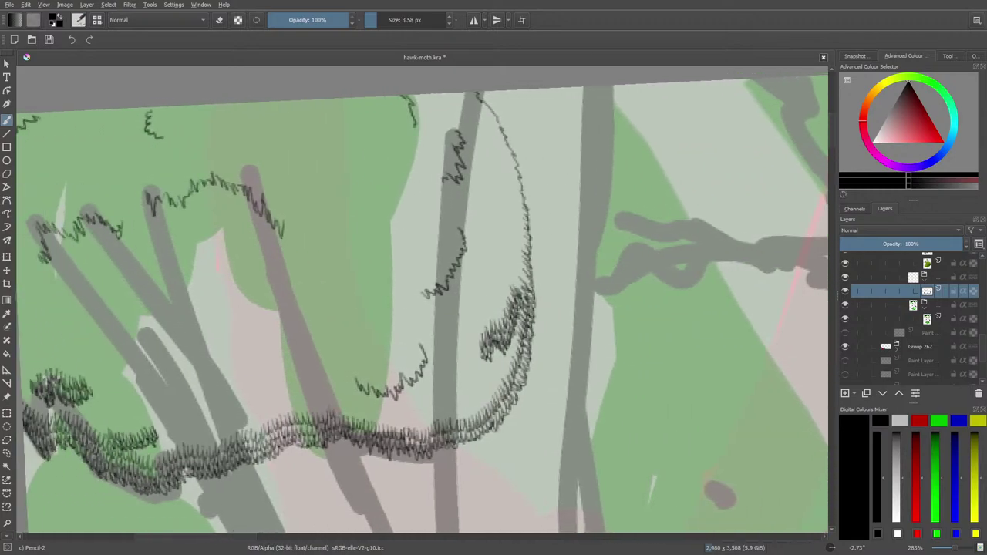
{"action": "mouse_move", "coordinate": [336, 417]}
{"action": "left_mouse_down"}
{"action": "mouse_move", "coordinate": [357, 407]}
{"action": "mouse_move", "coordinate": [395, 426]}
{"action": "mouse_move", "coordinate": [438, 418]}
{"action": "left_mouse_up"}
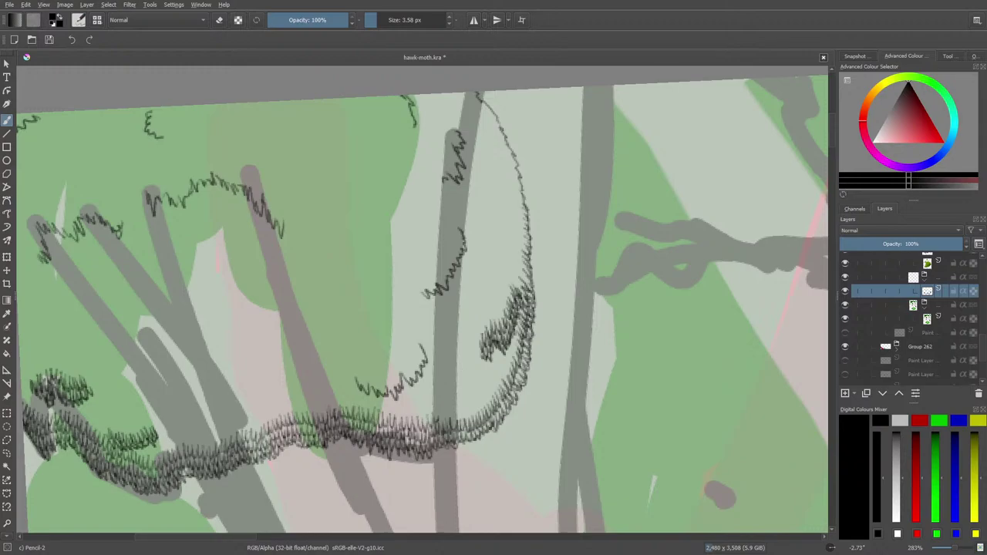
{"action": "mouse_move", "coordinate": [438, 418]}
{"action": "left_mouse_down"}
{"action": "mouse_move", "coordinate": [489, 395]}
{"action": "mouse_move", "coordinate": [517, 327]}
{"action": "left_mouse_up"}
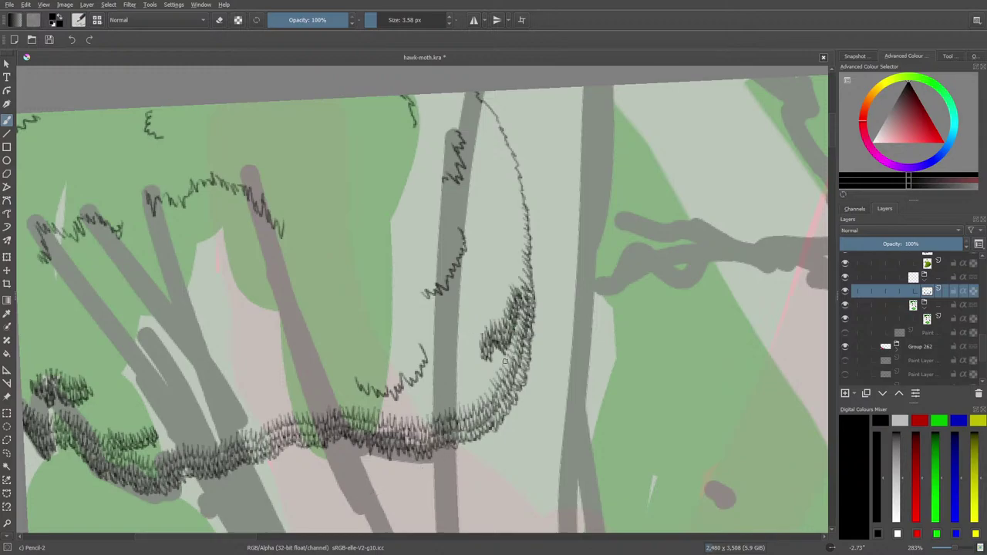
{"action": "mouse_move", "coordinate": [505, 357]}
{"action": "left_mouse_down"}
{"action": "mouse_move", "coordinate": [483, 390]}
{"action": "mouse_move", "coordinate": [447, 400]}
{"action": "mouse_move", "coordinate": [445, 391]}
{"action": "left_mouse_up"}
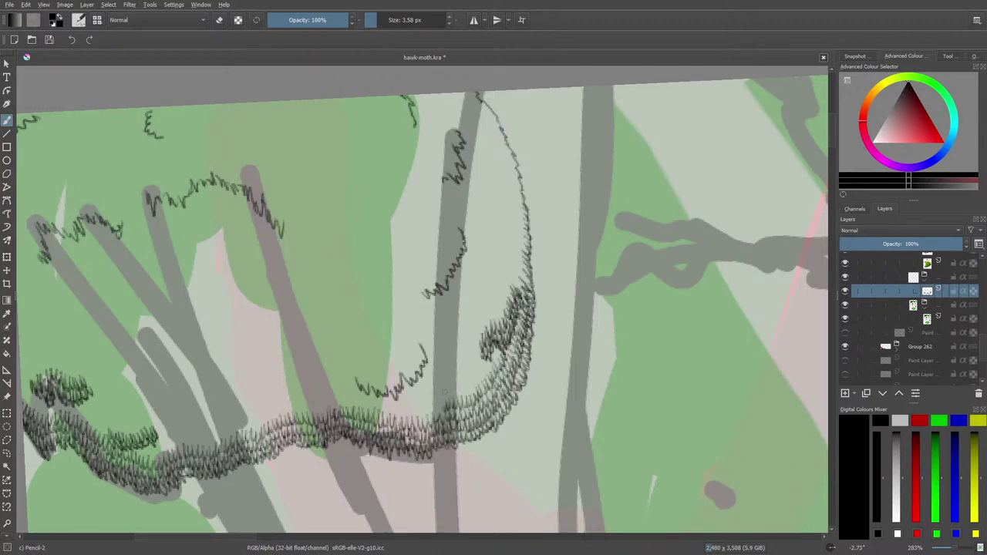
Step: Build up the foliage band with more leaf strokes between the small left clusters and the trunk crossing the middle of the band
{"action": "left_click_drag", "start_coordinate": [242, 540], "coordinate": [188, 545]}
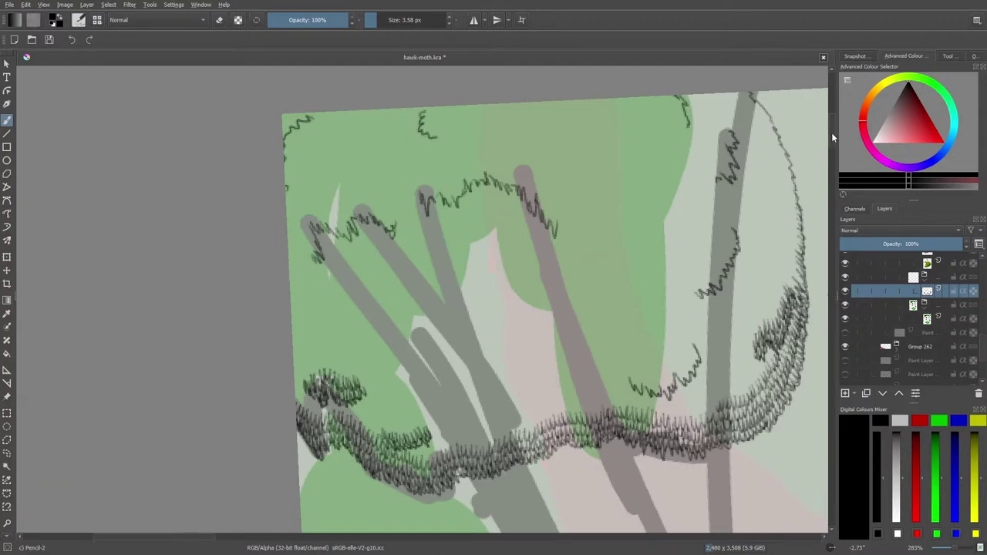
{"action": "left_click_drag", "start_coordinate": [832, 131], "coordinate": [833, 144]}
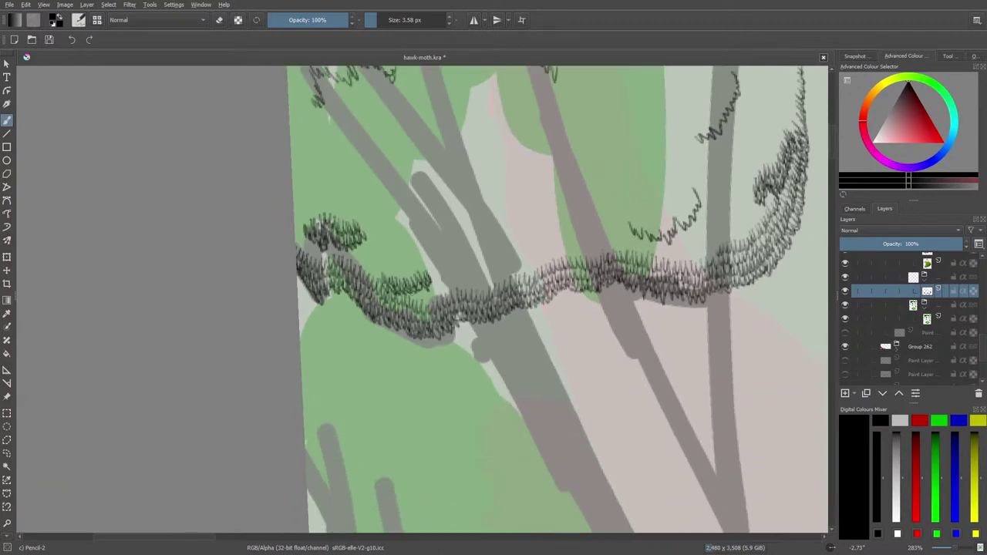
{"action": "left_click_drag", "start_coordinate": [423, 299], "coordinate": [462, 284]}
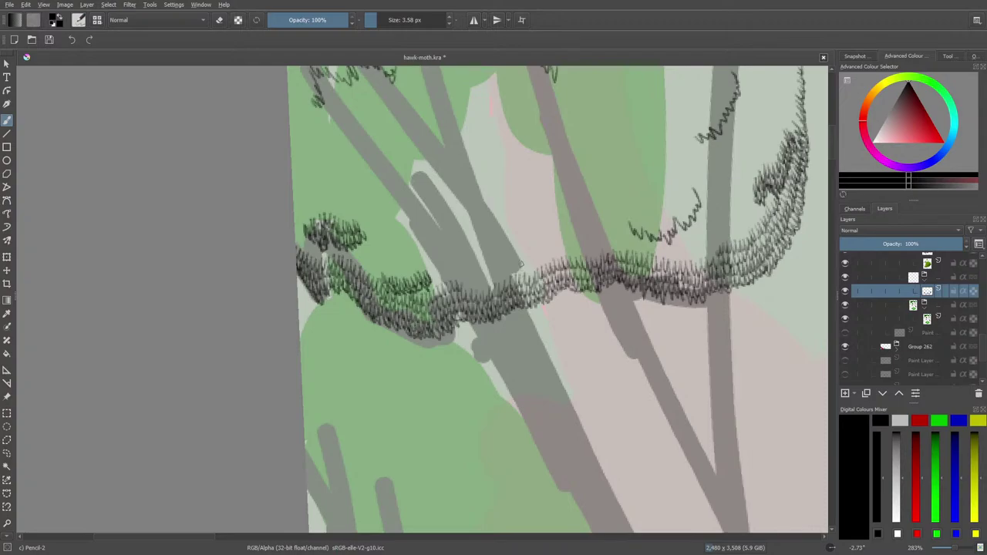
{"action": "mouse_move", "coordinate": [462, 285]}
{"action": "left_mouse_down"}
{"action": "mouse_move", "coordinate": [483, 287]}
{"action": "mouse_move", "coordinate": [503, 267]}
{"action": "left_mouse_up"}
{"action": "left_click_drag", "start_coordinate": [432, 286], "coordinate": [566, 254]}
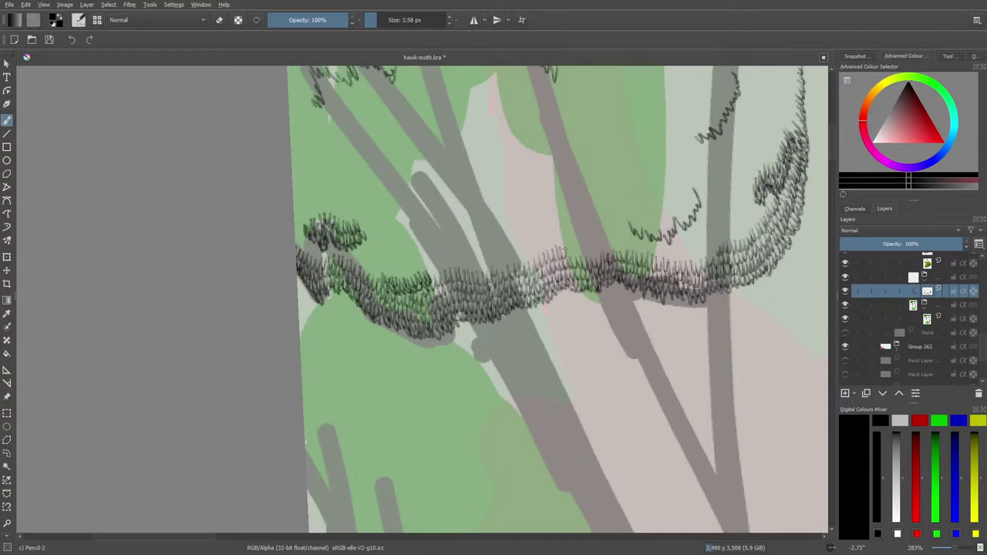
{"action": "mouse_move", "coordinate": [566, 251]}
{"action": "left_mouse_down"}
{"action": "mouse_move", "coordinate": [600, 252]}
{"action": "mouse_move", "coordinate": [609, 236]}
{"action": "left_mouse_up"}
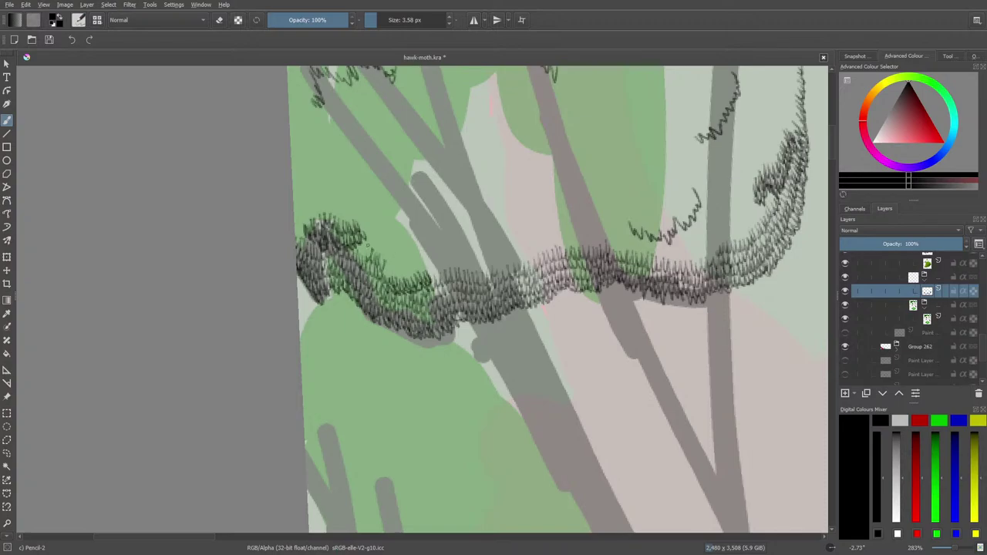
Step: Hatch another row of leaf strokes above the band, covering its left and middle parts and the stretch below the right-hand cluster
{"action": "mouse_move", "coordinate": [384, 264]}
{"action": "left_mouse_down"}
{"action": "mouse_move", "coordinate": [405, 278]}
{"action": "mouse_move", "coordinate": [428, 261]}
{"action": "mouse_move", "coordinate": [436, 271]}
{"action": "mouse_move", "coordinate": [495, 260]}
{"action": "mouse_move", "coordinate": [513, 268]}
{"action": "left_mouse_up"}
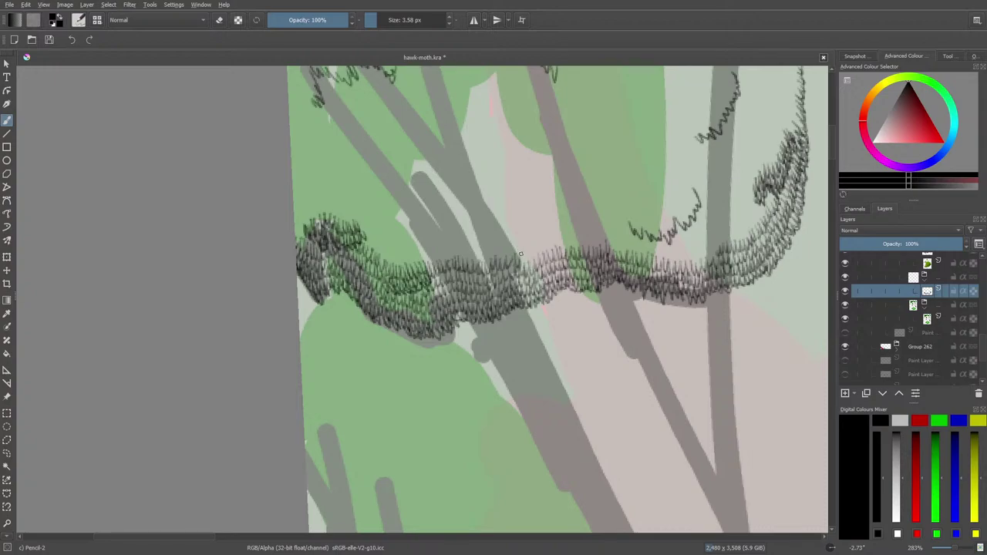
{"action": "left_click_drag", "start_coordinate": [532, 244], "coordinate": [556, 244]}
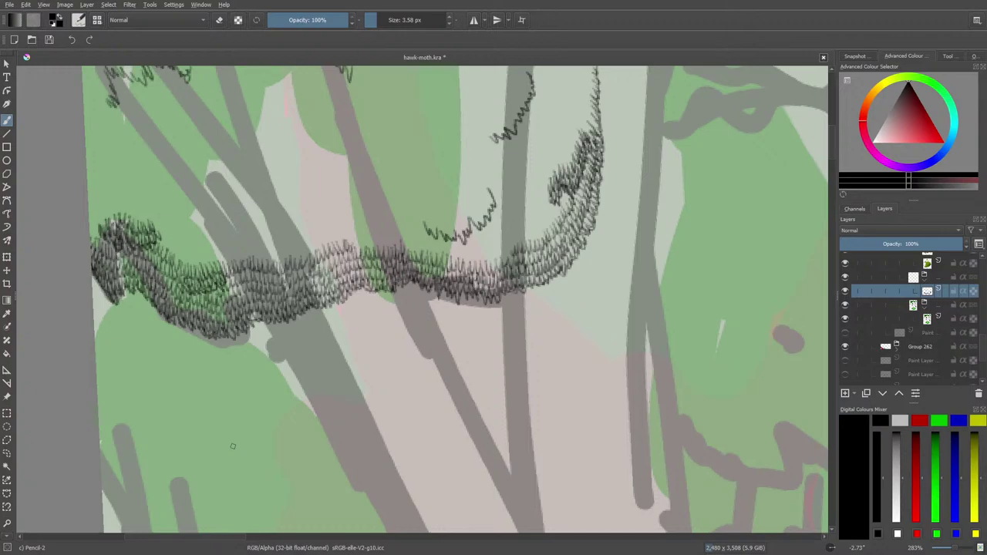
{"action": "mouse_move", "coordinate": [562, 194]}
{"action": "left_mouse_down"}
{"action": "mouse_move", "coordinate": [543, 232]}
{"action": "mouse_move", "coordinate": [538, 220]}
{"action": "mouse_move", "coordinate": [533, 233]}
{"action": "mouse_move", "coordinate": [526, 224]}
{"action": "mouse_move", "coordinate": [480, 250]}
{"action": "left_mouse_up"}
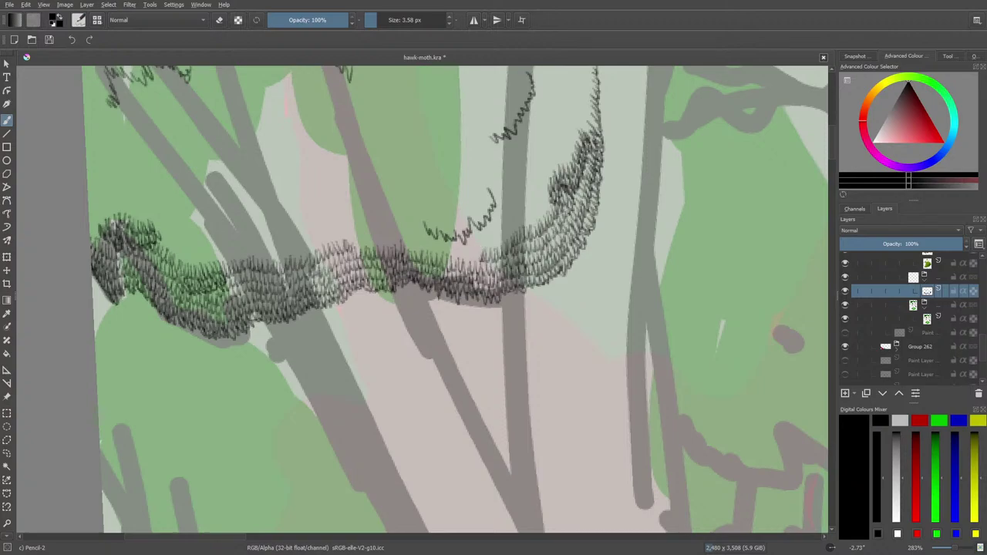
{"action": "left_click_drag", "start_coordinate": [477, 265], "coordinate": [466, 245]}
{"action": "left_click_drag", "start_coordinate": [954, 546], "coordinate": [947, 548]}
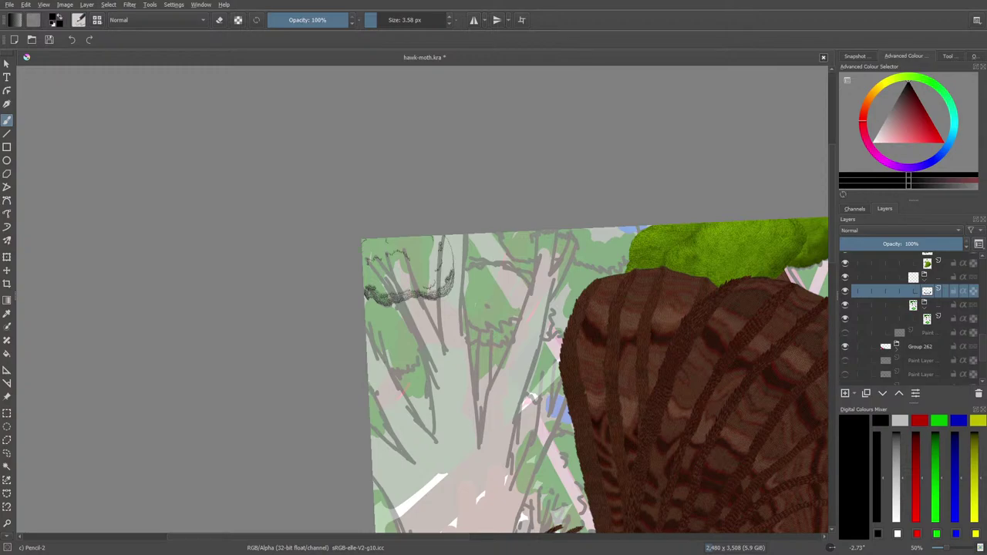
{"action": "left_click", "coordinate": [948, 548]}
{"action": "left_click_drag", "start_coordinate": [948, 548], "coordinate": [953, 548]}
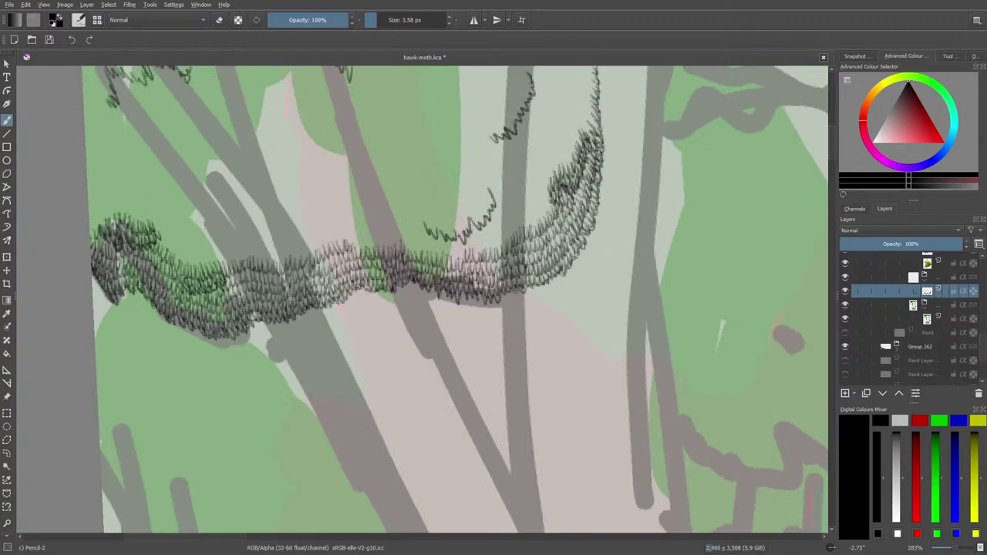
Step: Hatch leaf strokes beneath the left end of the foliage band and lighten its dense patch at the canvas edge with the eraser
{"action": "mouse_move", "coordinate": [155, 308]}
{"action": "left_mouse_down"}
{"action": "mouse_move", "coordinate": [96, 305]}
{"action": "mouse_move", "coordinate": [145, 300]}
{"action": "mouse_move", "coordinate": [140, 290]}
{"action": "mouse_move", "coordinate": [98, 295]}
{"action": "mouse_move", "coordinate": [94, 283]}
{"action": "mouse_move", "coordinate": [96, 313]}
{"action": "left_mouse_up"}
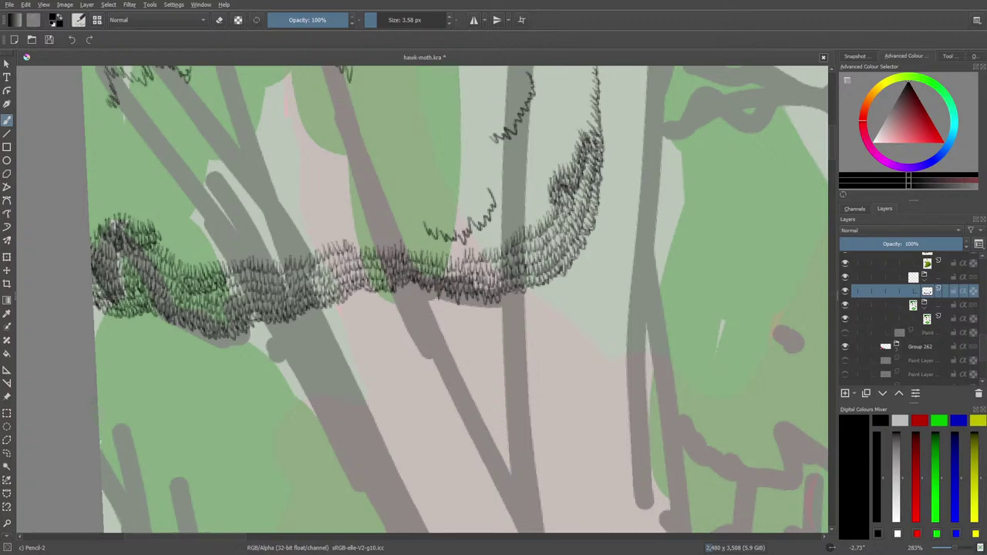
{"action": "key", "text": "e"}
{"action": "mouse_move", "coordinate": [94, 266]}
{"action": "left_mouse_down"}
{"action": "mouse_move", "coordinate": [113, 302]}
{"action": "mouse_move", "coordinate": [108, 295]}
{"action": "left_mouse_up"}
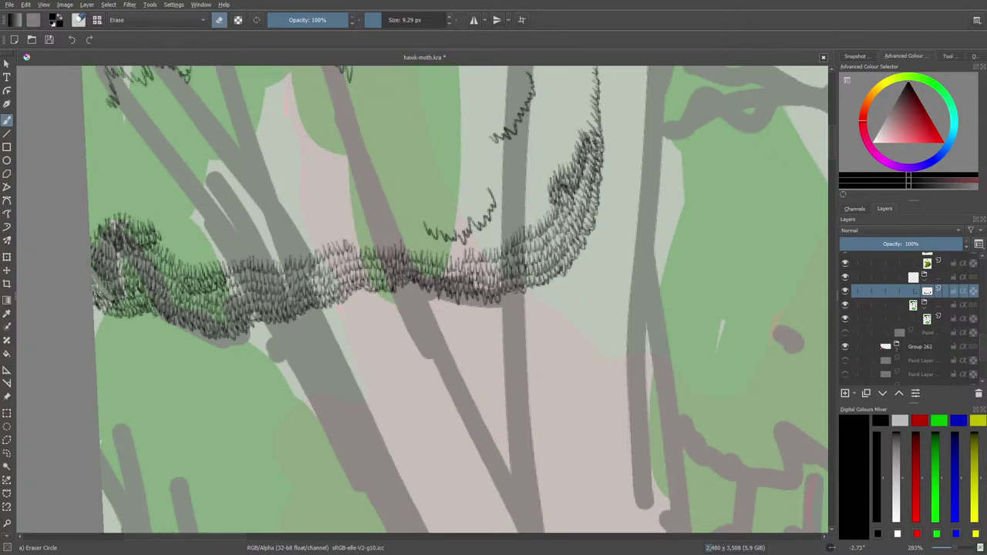
{"action": "key", "text": "e"}
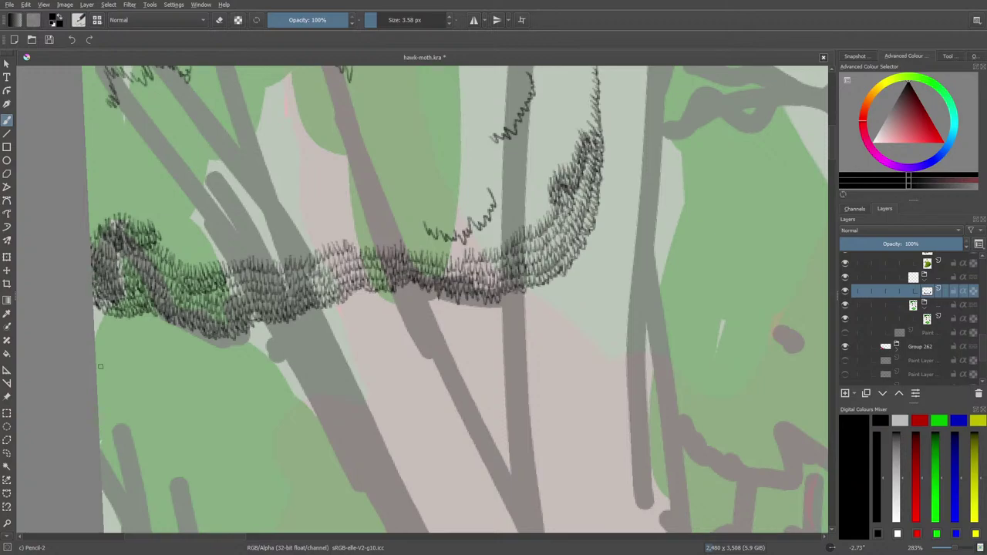
Step: Add leaf strokes under the right-hand cluster and thicken the jagged leaf line just above the band, left of the upright trunk
{"action": "mouse_move", "coordinate": [955, 549]}
{"action": "left_mouse_down"}
{"action": "mouse_move", "coordinate": [938, 550]}
{"action": "mouse_move", "coordinate": [954, 548]}
{"action": "left_mouse_up"}
{"action": "left_click_drag", "start_coordinate": [832, 166], "coordinate": [833, 143]}
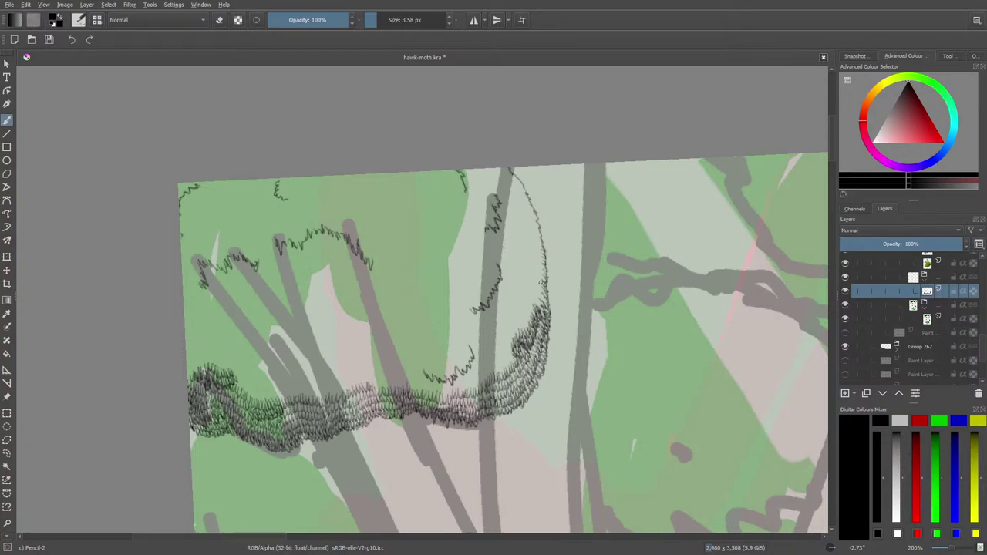
{"action": "left_click_drag", "start_coordinate": [509, 353], "coordinate": [476, 390]}
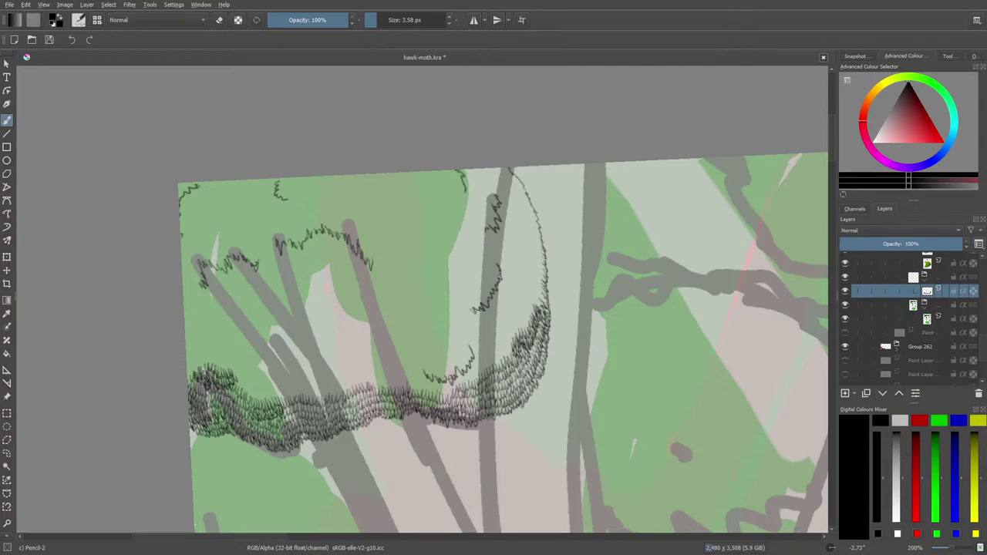
{"action": "left_click_drag", "start_coordinate": [429, 365], "coordinate": [426, 380]}
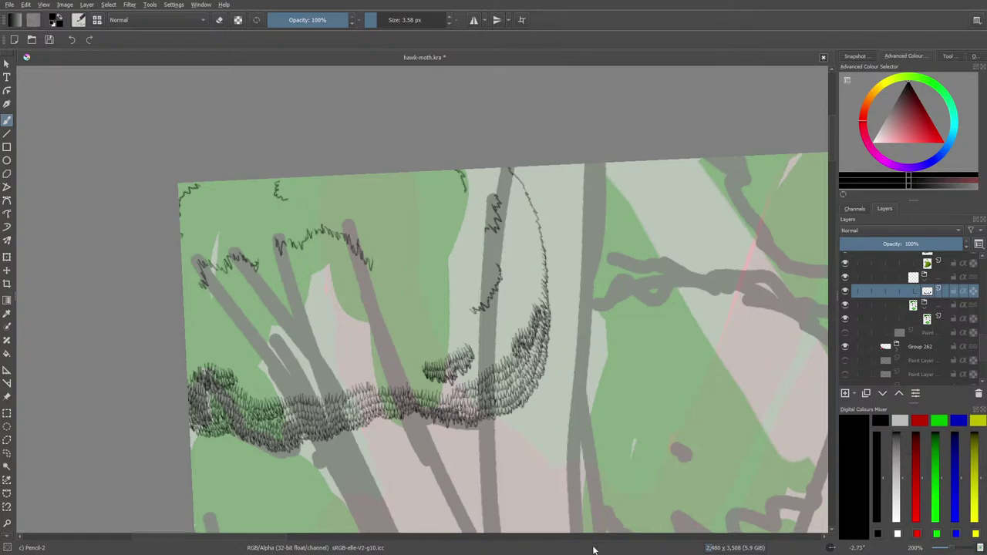
Step: Raise the band's upper edge with more leaf strokes across the branches, merging the small cluster beside the upright trunk into the right-hand foliage
{"action": "scroll", "coordinate": [210, 540], "scroll_direction": "left", "scroll_amount": 5}
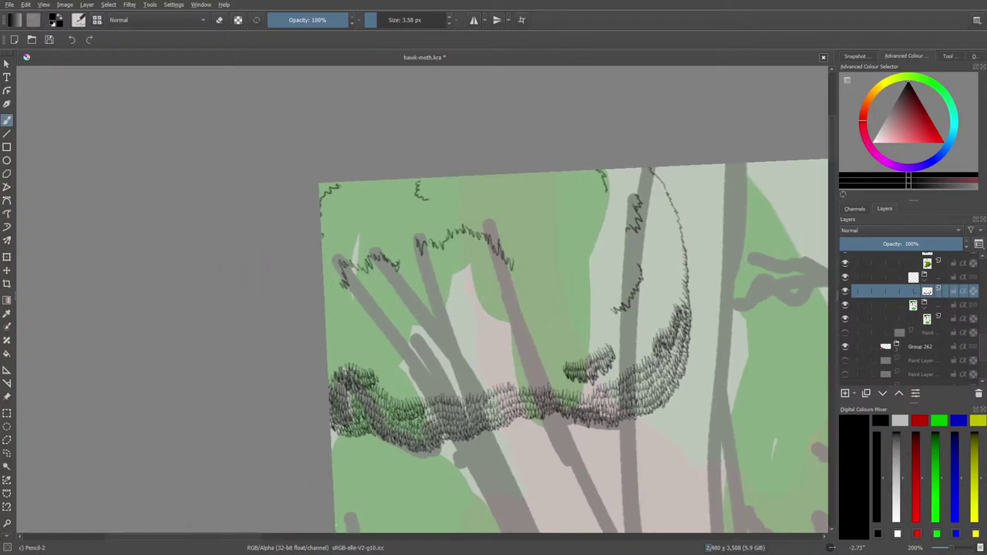
{"action": "left_click", "coordinate": [953, 546]}
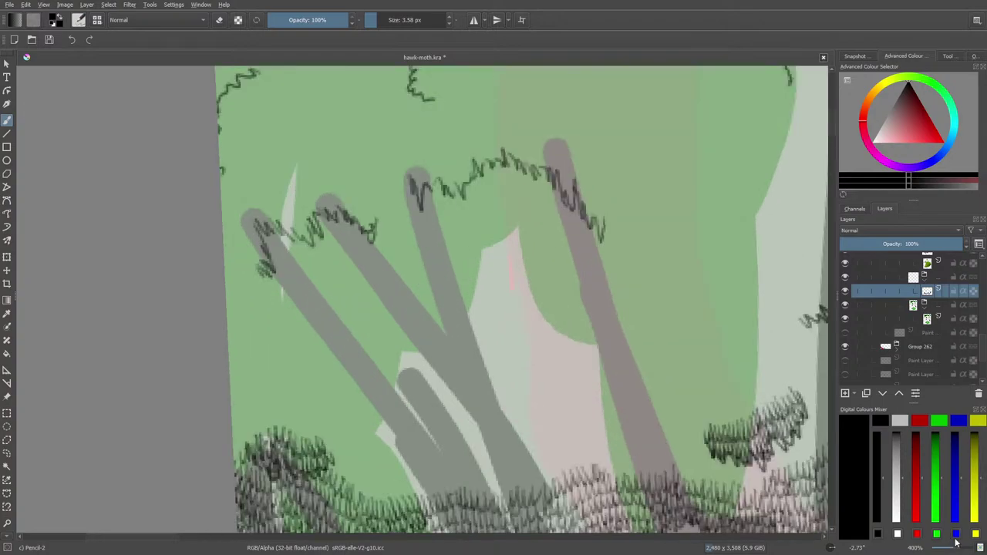
{"action": "mouse_move", "coordinate": [335, 459]}
{"action": "left_mouse_down"}
{"action": "mouse_move", "coordinate": [370, 495]}
{"action": "mouse_move", "coordinate": [443, 479]}
{"action": "mouse_move", "coordinate": [504, 492]}
{"action": "mouse_move", "coordinate": [564, 454]}
{"action": "mouse_move", "coordinate": [583, 455]}
{"action": "mouse_move", "coordinate": [604, 433]}
{"action": "left_mouse_up"}
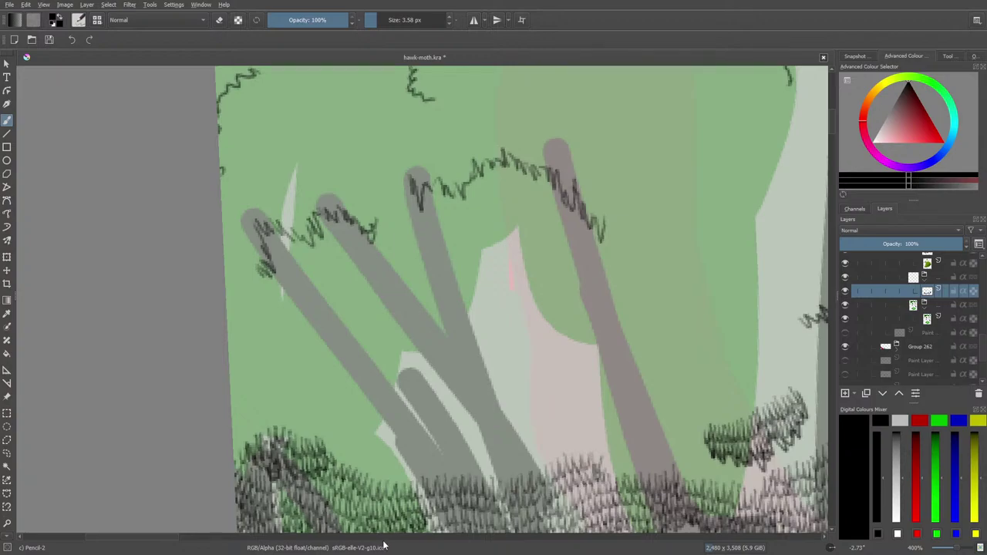
{"action": "left_click_drag", "start_coordinate": [633, 309], "coordinate": [289, 308]}
{"action": "mouse_move", "coordinate": [287, 470]}
{"action": "left_mouse_down"}
{"action": "mouse_move", "coordinate": [369, 461]}
{"action": "mouse_move", "coordinate": [412, 482]}
{"action": "mouse_move", "coordinate": [418, 470]}
{"action": "mouse_move", "coordinate": [375, 468]}
{"action": "mouse_move", "coordinate": [352, 443]}
{"action": "mouse_move", "coordinate": [343, 455]}
{"action": "mouse_move", "coordinate": [331, 438]}
{"action": "mouse_move", "coordinate": [365, 451]}
{"action": "mouse_move", "coordinate": [352, 429]}
{"action": "mouse_move", "coordinate": [338, 428]}
{"action": "mouse_move", "coordinate": [310, 459]}
{"action": "left_mouse_up"}
{"action": "mouse_move", "coordinate": [421, 452]}
{"action": "left_mouse_down"}
{"action": "mouse_move", "coordinate": [430, 470]}
{"action": "mouse_move", "coordinate": [498, 429]}
{"action": "mouse_move", "coordinate": [473, 424]}
{"action": "mouse_move", "coordinate": [441, 457]}
{"action": "mouse_move", "coordinate": [429, 453]}
{"action": "left_mouse_up"}
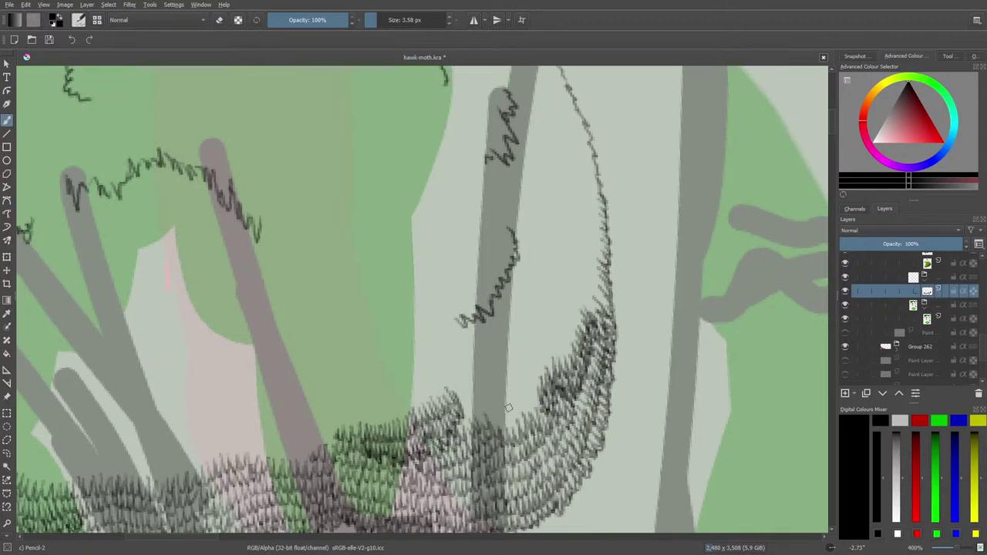
{"action": "mouse_move", "coordinate": [509, 407]}
{"action": "left_mouse_down"}
{"action": "mouse_move", "coordinate": [464, 423]}
{"action": "mouse_move", "coordinate": [468, 390]}
{"action": "mouse_move", "coordinate": [467, 404]}
{"action": "mouse_move", "coordinate": [501, 426]}
{"action": "mouse_move", "coordinate": [526, 395]}
{"action": "mouse_move", "coordinate": [537, 397]}
{"action": "mouse_move", "coordinate": [536, 382]}
{"action": "mouse_move", "coordinate": [489, 423]}
{"action": "left_mouse_up"}
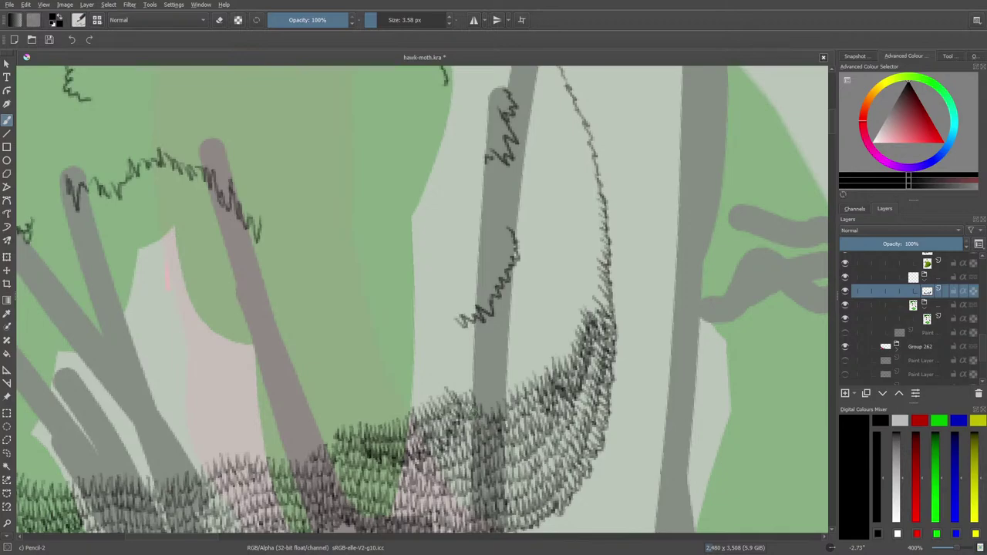
Step: Hatch two more rows of leaf strokes from the upright trunk to the right-hand curve, following the curve's direction
{"action": "right_click", "coordinate": [204, 398]}
{"action": "left_click_drag", "start_coordinate": [199, 307], "coordinate": [257, 336]}
{"action": "left_click", "coordinate": [433, 340]}
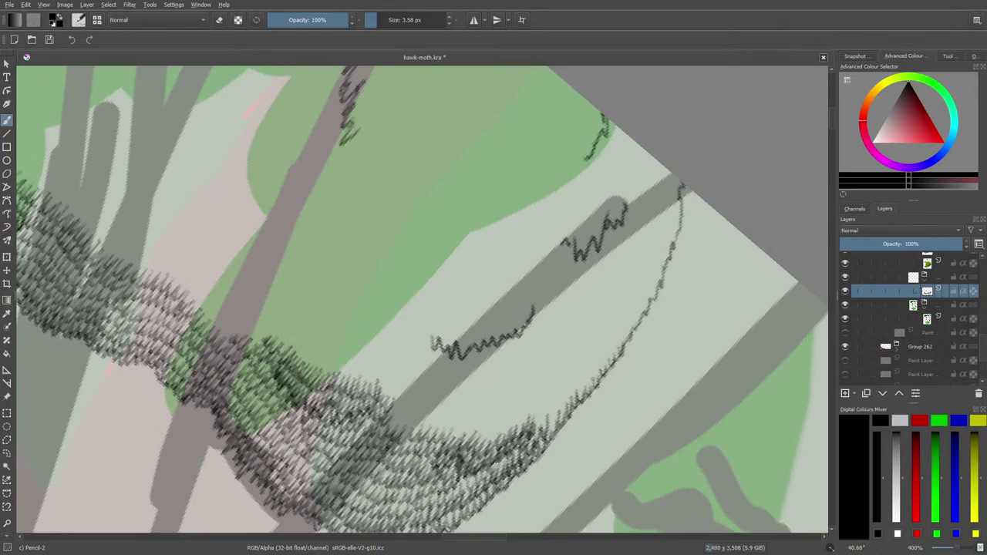
{"action": "mouse_move", "coordinate": [389, 416]}
{"action": "left_mouse_down"}
{"action": "mouse_move", "coordinate": [487, 426]}
{"action": "mouse_move", "coordinate": [510, 415]}
{"action": "left_mouse_up"}
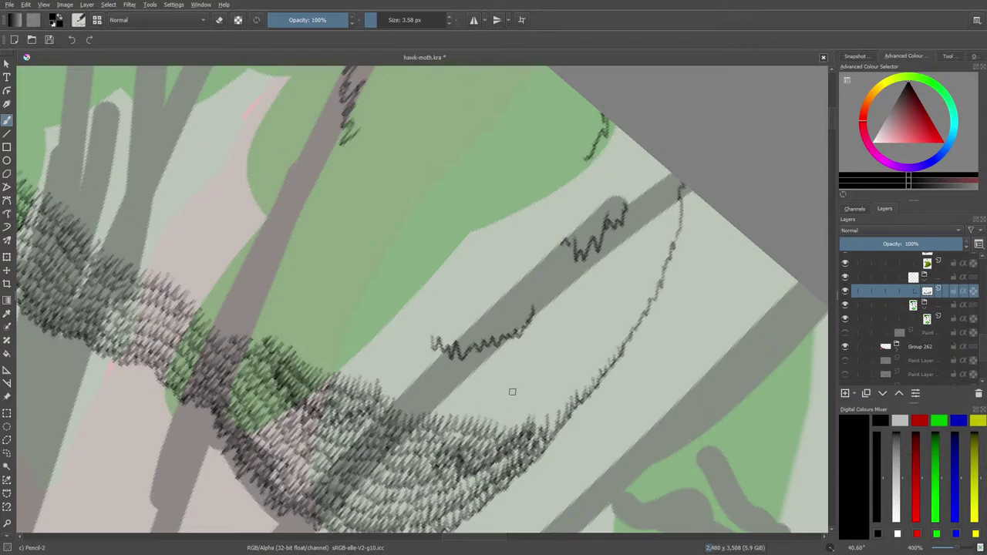
{"action": "mouse_move", "coordinate": [395, 408]}
{"action": "left_mouse_down"}
{"action": "mouse_move", "coordinate": [507, 426]}
{"action": "mouse_move", "coordinate": [564, 400]}
{"action": "mouse_move", "coordinate": [508, 395]}
{"action": "mouse_move", "coordinate": [494, 417]}
{"action": "left_mouse_up"}
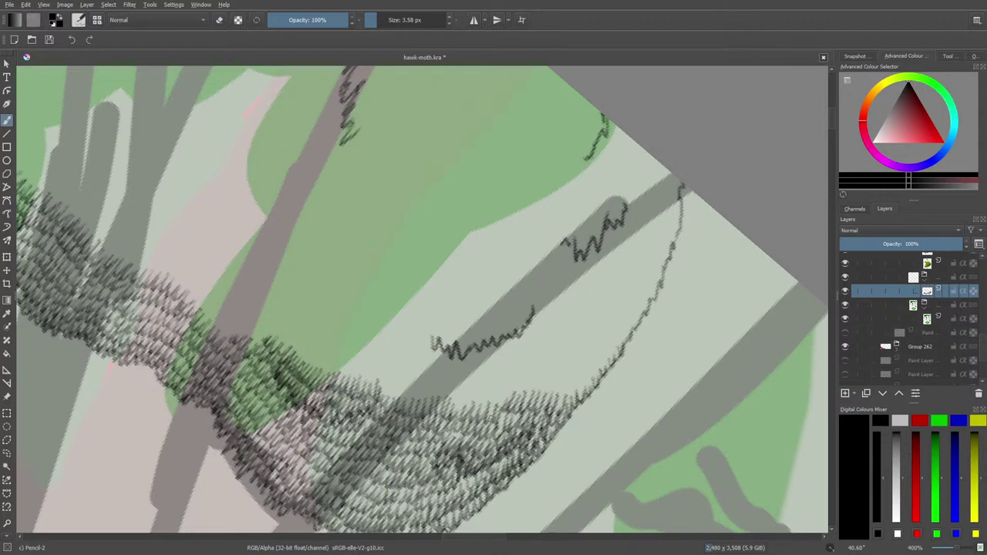
Step: Raise the right-hand foliage's upper edge with leaf strokes across the diagonal trunk and thicken the jagged leaf line above it into a small cluster
{"action": "mouse_move", "coordinate": [494, 399]}
{"action": "left_mouse_down"}
{"action": "mouse_move", "coordinate": [438, 353]}
{"action": "mouse_move", "coordinate": [437, 377]}
{"action": "mouse_move", "coordinate": [388, 370]}
{"action": "left_mouse_up"}
{"action": "left_click_drag", "start_coordinate": [955, 547], "coordinate": [947, 549]}
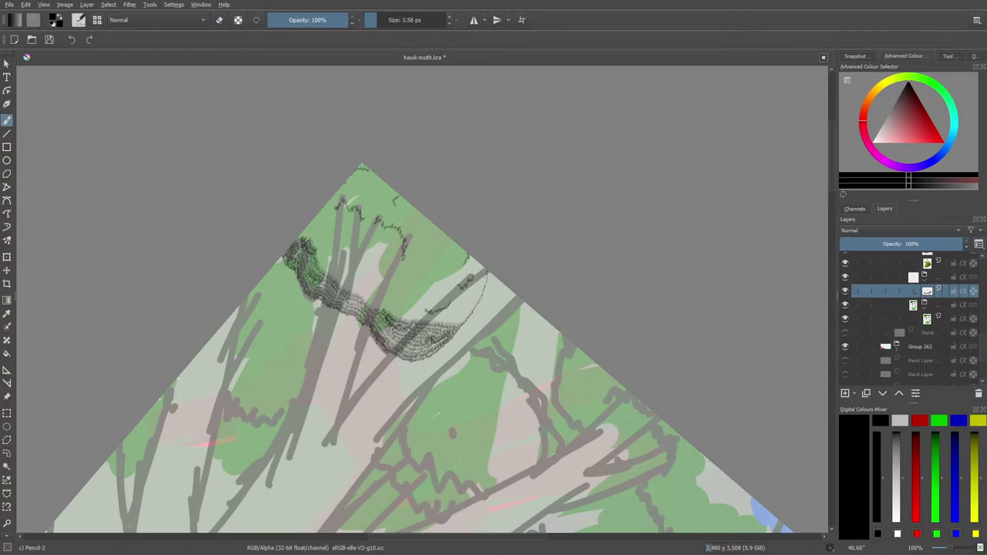
{"action": "left_click_drag", "start_coordinate": [832, 175], "coordinate": [835, 193]}
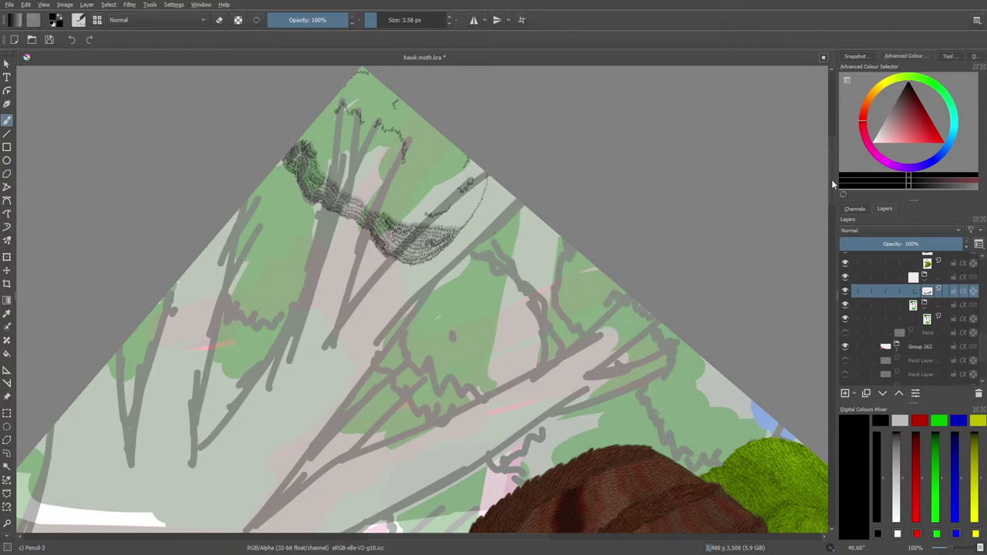
{"action": "scroll", "coordinate": [832, 181], "scroll_direction": "up", "scroll_amount": 2}
{"action": "scroll", "coordinate": [950, 547], "scroll_direction": "up", "scroll_amount": 5}
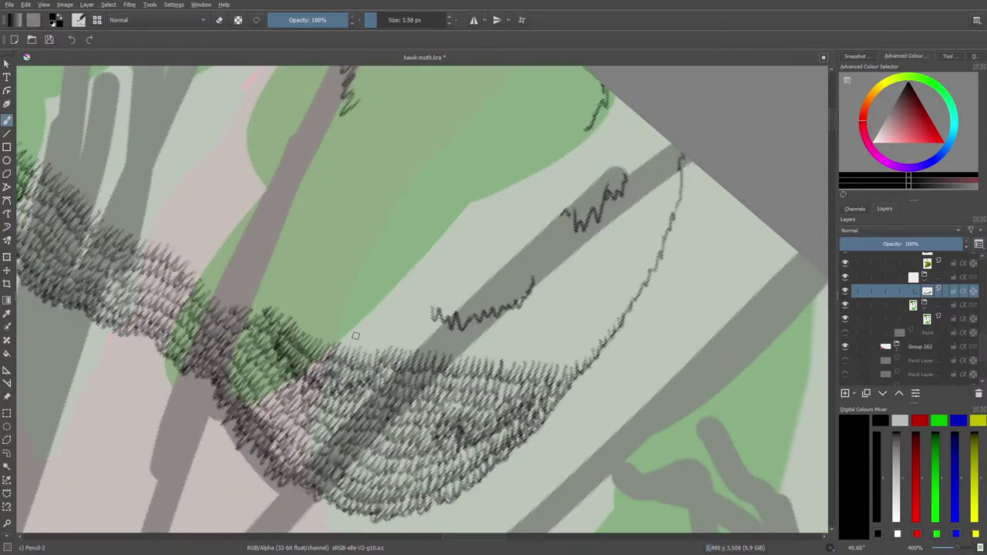
{"action": "mouse_move", "coordinate": [366, 331]}
{"action": "left_mouse_down"}
{"action": "mouse_move", "coordinate": [473, 347]}
{"action": "mouse_move", "coordinate": [466, 337]}
{"action": "mouse_move", "coordinate": [489, 327]}
{"action": "mouse_move", "coordinate": [464, 332]}
{"action": "left_mouse_up"}
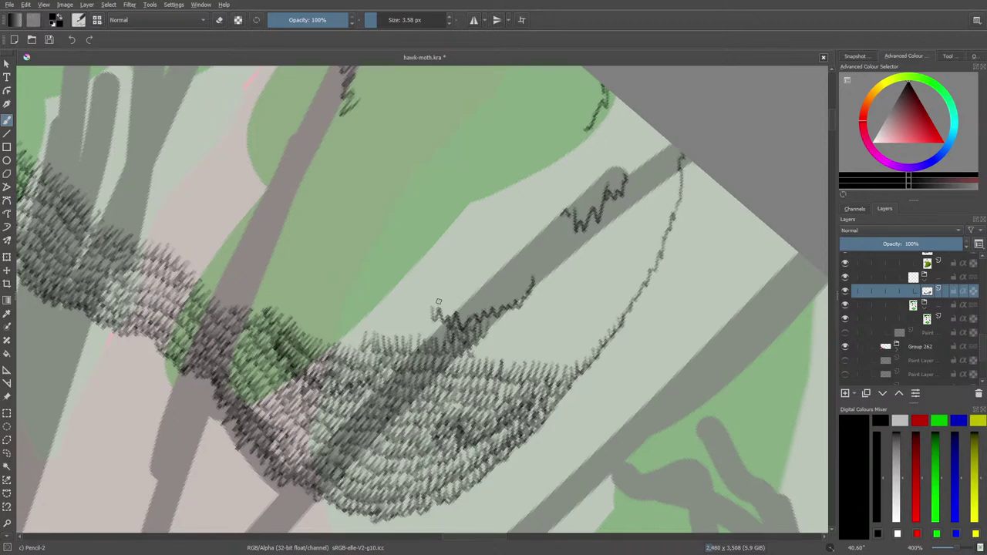
{"action": "mouse_move", "coordinate": [438, 302]}
{"action": "left_mouse_down"}
{"action": "mouse_move", "coordinate": [471, 292]}
{"action": "mouse_move", "coordinate": [500, 256]}
{"action": "mouse_move", "coordinate": [501, 291]}
{"action": "mouse_move", "coordinate": [527, 270]}
{"action": "mouse_move", "coordinate": [442, 287]}
{"action": "mouse_move", "coordinate": [423, 310]}
{"action": "mouse_move", "coordinate": [428, 284]}
{"action": "mouse_move", "coordinate": [447, 271]}
{"action": "mouse_move", "coordinate": [462, 285]}
{"action": "mouse_move", "coordinate": [537, 274]}
{"action": "left_mouse_up"}
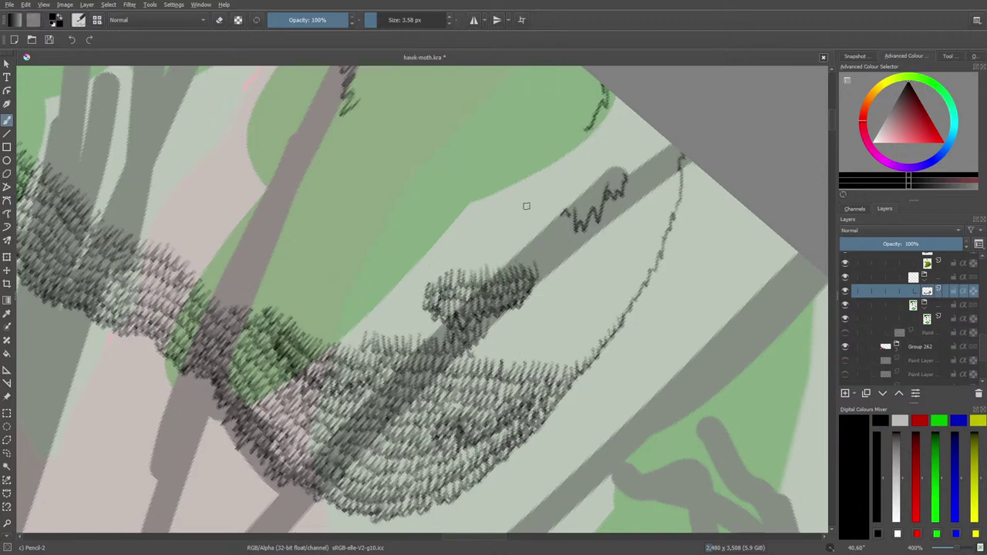
Step: Stack leaf rows between the diagonal trunk and the right-hand curve, and fill the gap from the small cluster across to the green foliage
{"action": "mouse_move", "coordinate": [477, 351]}
{"action": "left_mouse_down"}
{"action": "mouse_move", "coordinate": [515, 345]}
{"action": "mouse_move", "coordinate": [568, 364]}
{"action": "mouse_move", "coordinate": [587, 355]}
{"action": "left_mouse_up"}
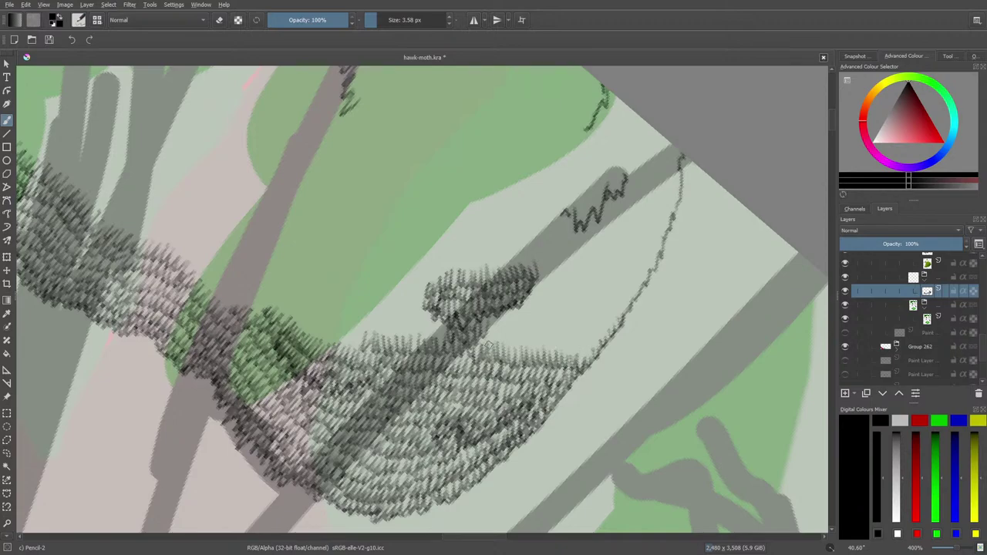
{"action": "mouse_move", "coordinate": [493, 346]}
{"action": "left_mouse_down"}
{"action": "mouse_move", "coordinate": [527, 344]}
{"action": "mouse_move", "coordinate": [536, 331]}
{"action": "mouse_move", "coordinate": [549, 344]}
{"action": "mouse_move", "coordinate": [591, 342]}
{"action": "left_mouse_up"}
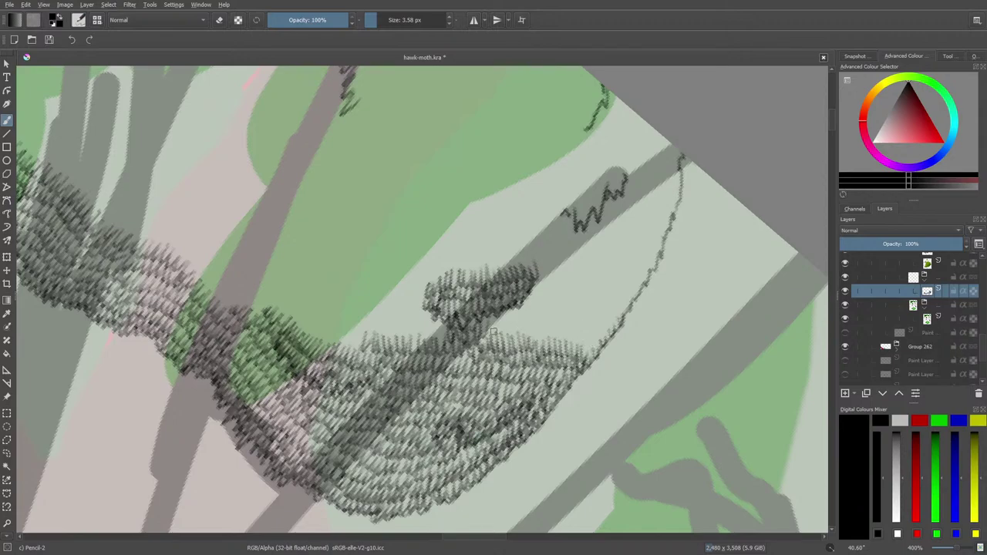
{"action": "mouse_move", "coordinate": [491, 332]}
{"action": "left_mouse_down"}
{"action": "mouse_move", "coordinate": [553, 333]}
{"action": "mouse_move", "coordinate": [584, 305]}
{"action": "mouse_move", "coordinate": [567, 338]}
{"action": "mouse_move", "coordinate": [571, 332]}
{"action": "mouse_move", "coordinate": [575, 341]}
{"action": "mouse_move", "coordinate": [605, 323]}
{"action": "mouse_move", "coordinate": [565, 316]}
{"action": "mouse_move", "coordinate": [556, 328]}
{"action": "mouse_move", "coordinate": [552, 303]}
{"action": "mouse_move", "coordinate": [555, 318]}
{"action": "mouse_move", "coordinate": [489, 321]}
{"action": "left_mouse_up"}
{"action": "mouse_move", "coordinate": [529, 294]}
{"action": "left_mouse_down"}
{"action": "mouse_move", "coordinate": [576, 301]}
{"action": "mouse_move", "coordinate": [583, 286]}
{"action": "mouse_move", "coordinate": [595, 315]}
{"action": "mouse_move", "coordinate": [587, 306]}
{"action": "mouse_move", "coordinate": [617, 320]}
{"action": "mouse_move", "coordinate": [624, 297]}
{"action": "left_mouse_up"}
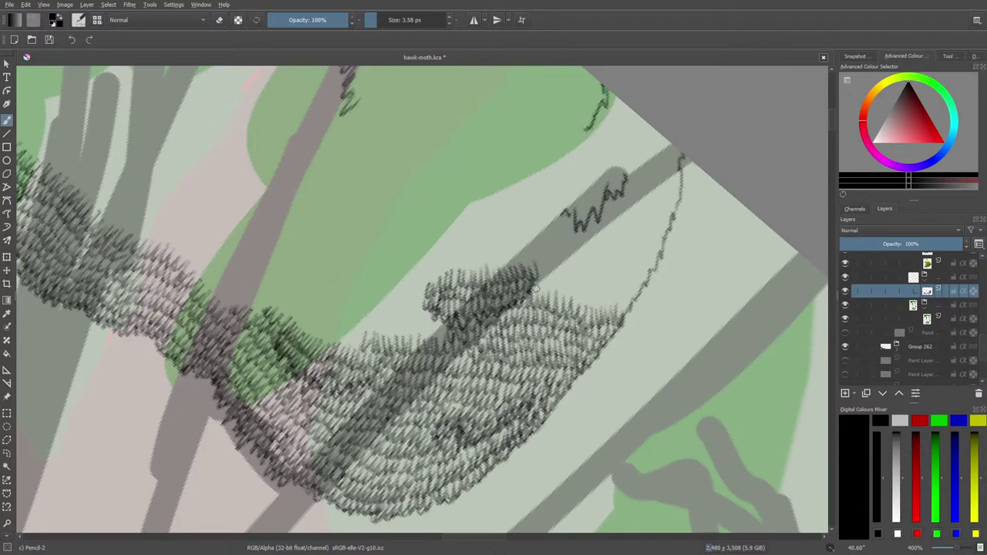
{"action": "mouse_move", "coordinate": [540, 283]}
{"action": "left_mouse_down"}
{"action": "mouse_move", "coordinate": [584, 289]}
{"action": "mouse_move", "coordinate": [587, 273]}
{"action": "mouse_move", "coordinate": [595, 307]}
{"action": "mouse_move", "coordinate": [592, 291]}
{"action": "mouse_move", "coordinate": [633, 292]}
{"action": "left_mouse_up"}
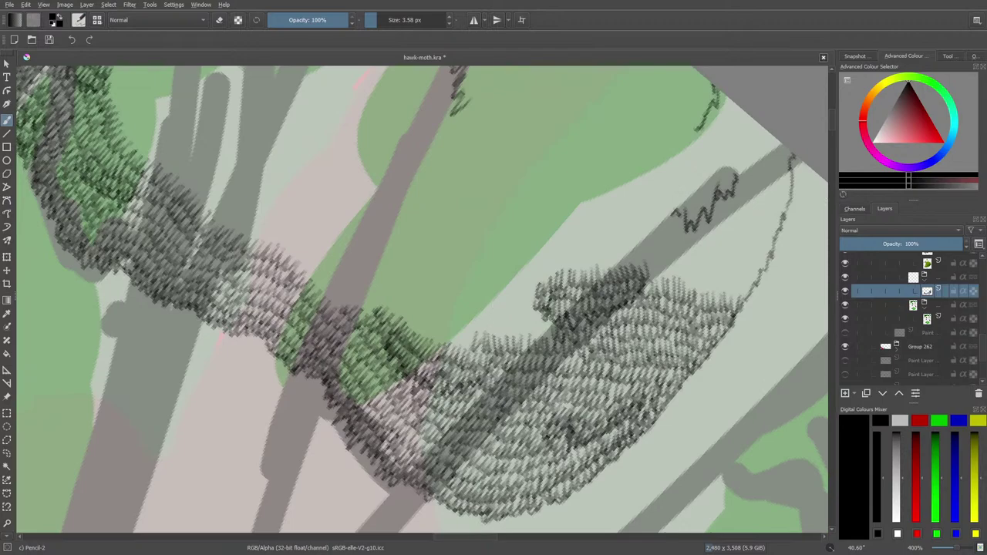
{"action": "mouse_move", "coordinate": [551, 328]}
{"action": "left_mouse_down"}
{"action": "mouse_move", "coordinate": [505, 337]}
{"action": "mouse_move", "coordinate": [494, 320]}
{"action": "mouse_move", "coordinate": [484, 334]}
{"action": "mouse_move", "coordinate": [474, 317]}
{"action": "mouse_move", "coordinate": [496, 303]}
{"action": "mouse_move", "coordinate": [505, 320]}
{"action": "mouse_move", "coordinate": [532, 309]}
{"action": "mouse_move", "coordinate": [537, 318]}
{"action": "mouse_move", "coordinate": [534, 293]}
{"action": "mouse_move", "coordinate": [485, 300]}
{"action": "mouse_move", "coordinate": [483, 291]}
{"action": "mouse_move", "coordinate": [504, 292]}
{"action": "mouse_move", "coordinate": [539, 253]}
{"action": "left_mouse_up"}
{"action": "mouse_move", "coordinate": [466, 347]}
{"action": "left_mouse_down"}
{"action": "mouse_move", "coordinate": [399, 311]}
{"action": "mouse_move", "coordinate": [400, 297]}
{"action": "mouse_move", "coordinate": [441, 307]}
{"action": "mouse_move", "coordinate": [451, 331]}
{"action": "mouse_move", "coordinate": [472, 322]}
{"action": "mouse_move", "coordinate": [478, 289]}
{"action": "mouse_move", "coordinate": [460, 305]}
{"action": "mouse_move", "coordinate": [408, 289]}
{"action": "mouse_move", "coordinate": [412, 277]}
{"action": "mouse_move", "coordinate": [459, 284]}
{"action": "mouse_move", "coordinate": [475, 302]}
{"action": "left_mouse_up"}
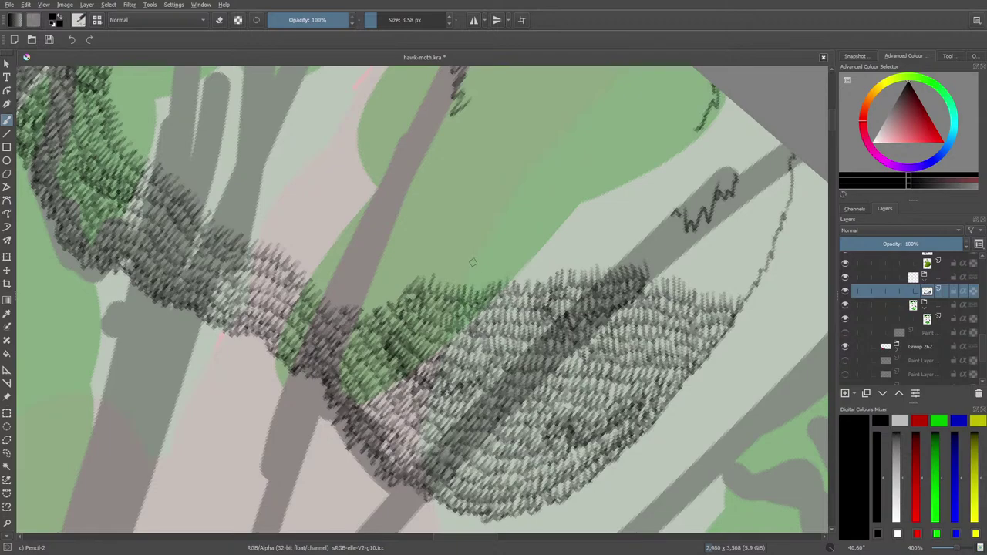
Step: Reset the canvas rotation to 0° and hatch leaf rows across the slanted brown trunk and the pink area beside it, raising the band's middle
{"action": "scroll", "coordinate": [451, 540], "scroll_direction": "down", "scroll_amount": 5}
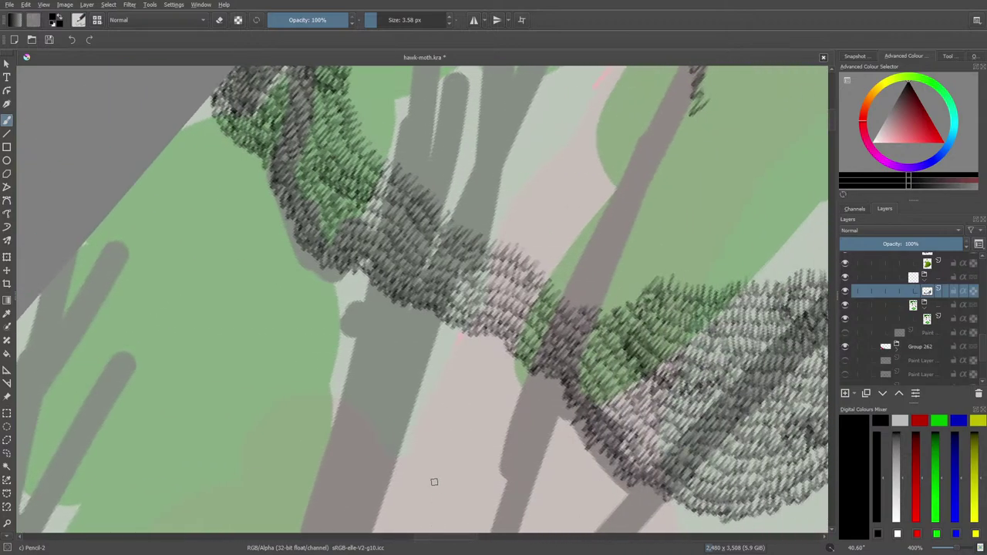
{"action": "right_click", "coordinate": [378, 397]}
{"action": "left_click", "coordinate": [378, 305]}
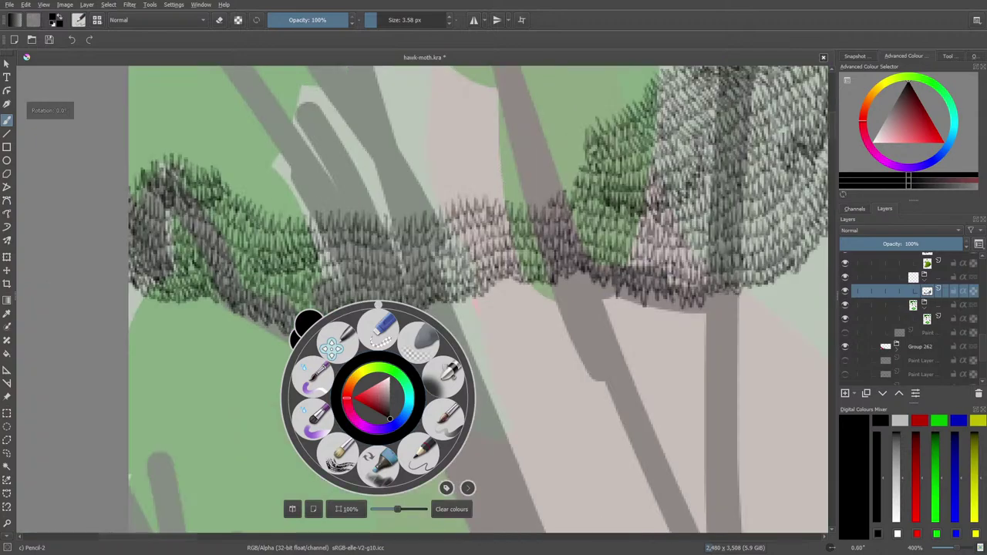
{"action": "key", "text": "4"}
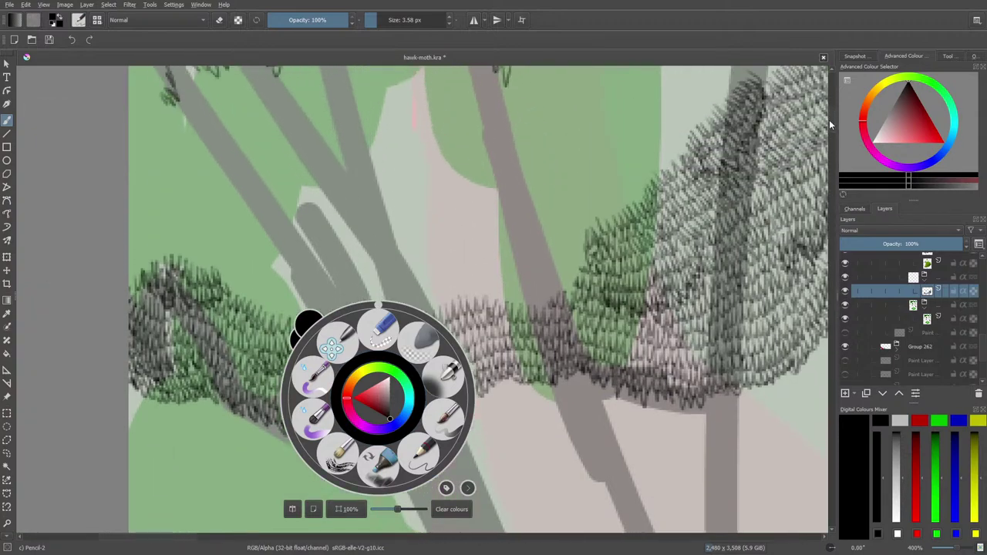
{"action": "left_click", "coordinate": [483, 307]}
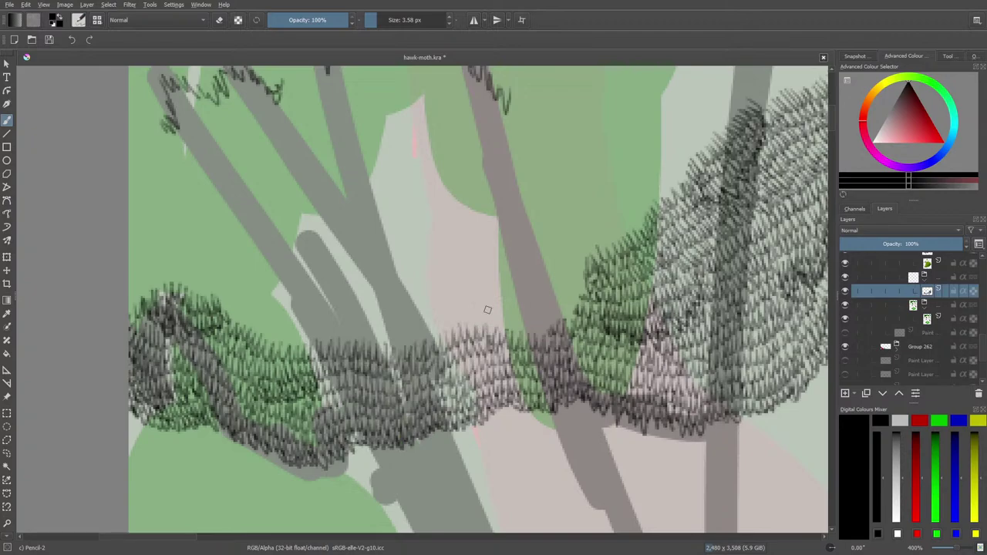
{"action": "mouse_move", "coordinate": [488, 309]}
{"action": "left_mouse_down"}
{"action": "mouse_move", "coordinate": [500, 331]}
{"action": "mouse_move", "coordinate": [550, 330]}
{"action": "left_mouse_up"}
{"action": "mouse_move", "coordinate": [498, 301]}
{"action": "left_mouse_down"}
{"action": "mouse_move", "coordinate": [574, 315]}
{"action": "mouse_move", "coordinate": [571, 298]}
{"action": "mouse_move", "coordinate": [489, 297]}
{"action": "mouse_move", "coordinate": [509, 270]}
{"action": "mouse_move", "coordinate": [538, 284]}
{"action": "mouse_move", "coordinate": [575, 271]}
{"action": "mouse_move", "coordinate": [579, 283]}
{"action": "left_mouse_up"}
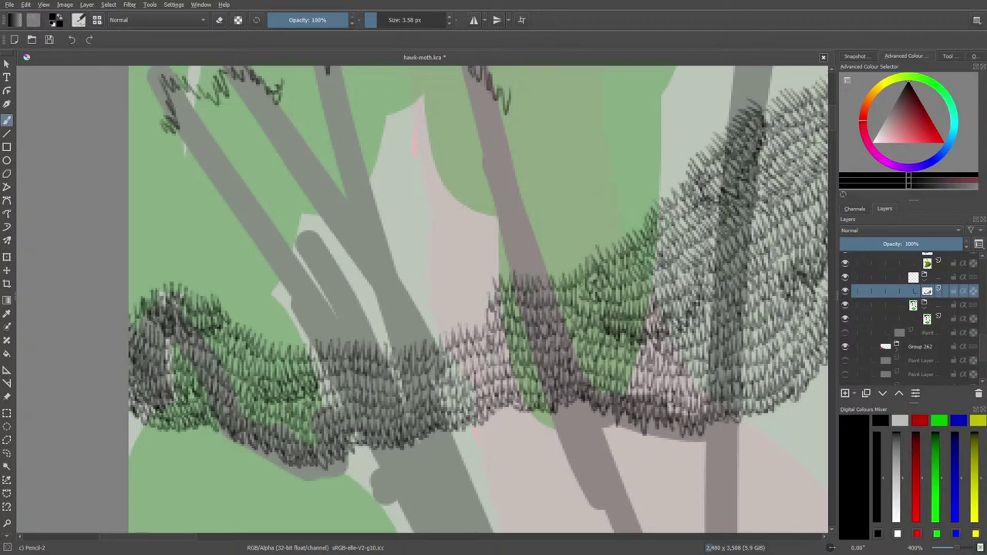
{"action": "mouse_move", "coordinate": [479, 309]}
{"action": "left_mouse_down"}
{"action": "mouse_move", "coordinate": [448, 331]}
{"action": "mouse_move", "coordinate": [418, 321]}
{"action": "mouse_move", "coordinate": [432, 320]}
{"action": "mouse_move", "coordinate": [445, 299]}
{"action": "mouse_move", "coordinate": [469, 312]}
{"action": "mouse_move", "coordinate": [483, 282]}
{"action": "mouse_move", "coordinate": [488, 296]}
{"action": "mouse_move", "coordinate": [473, 286]}
{"action": "mouse_move", "coordinate": [419, 304]}
{"action": "left_mouse_up"}
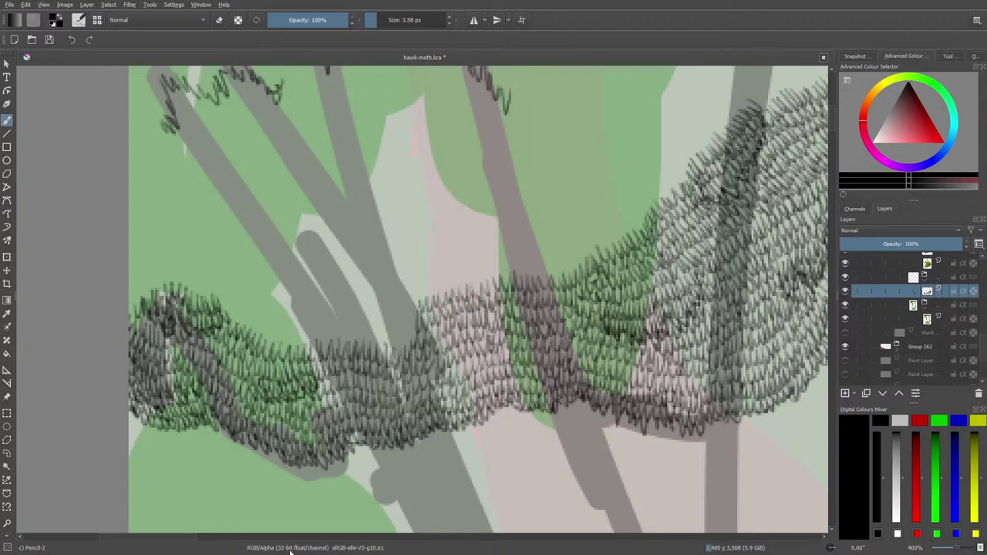
Step: Add leaf rows over the band's left end, from the canvas edge down across the green area to the grey branches
{"action": "left_click_drag", "start_coordinate": [142, 540], "coordinate": [109, 537]}
{"action": "mouse_move", "coordinate": [370, 305]}
{"action": "left_mouse_down"}
{"action": "mouse_move", "coordinate": [410, 270]}
{"action": "mouse_move", "coordinate": [446, 284]}
{"action": "left_mouse_up"}
{"action": "mouse_move", "coordinate": [382, 270]}
{"action": "left_mouse_down"}
{"action": "mouse_move", "coordinate": [370, 293]}
{"action": "mouse_move", "coordinate": [414, 263]}
{"action": "left_mouse_up"}
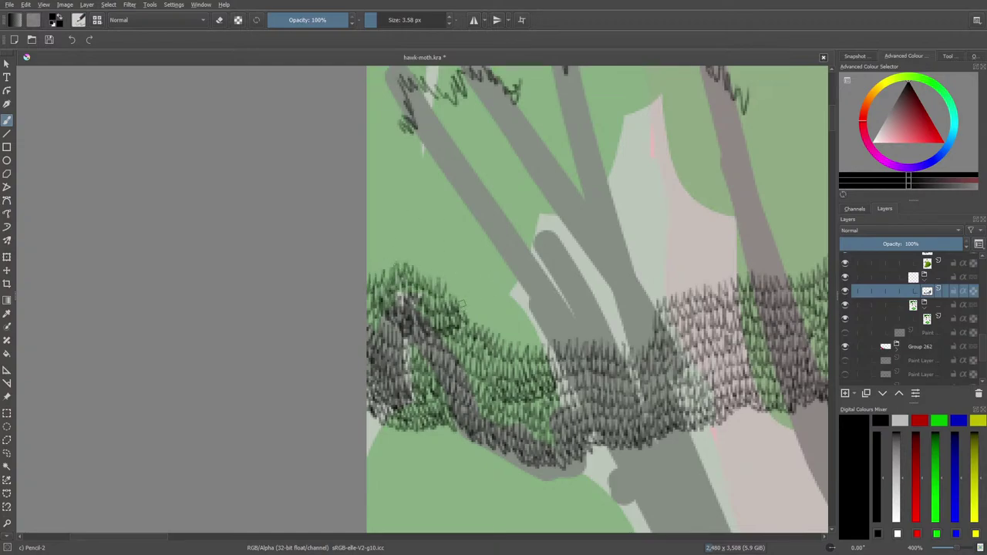
{"action": "mouse_move", "coordinate": [462, 303]}
{"action": "left_mouse_down"}
{"action": "mouse_move", "coordinate": [508, 330]}
{"action": "mouse_move", "coordinate": [524, 293]}
{"action": "mouse_move", "coordinate": [523, 339]}
{"action": "mouse_move", "coordinate": [620, 328]}
{"action": "mouse_move", "coordinate": [647, 356]}
{"action": "mouse_move", "coordinate": [652, 324]}
{"action": "mouse_move", "coordinate": [632, 324]}
{"action": "mouse_move", "coordinate": [625, 340]}
{"action": "mouse_move", "coordinate": [650, 316]}
{"action": "mouse_move", "coordinate": [580, 324]}
{"action": "left_mouse_up"}
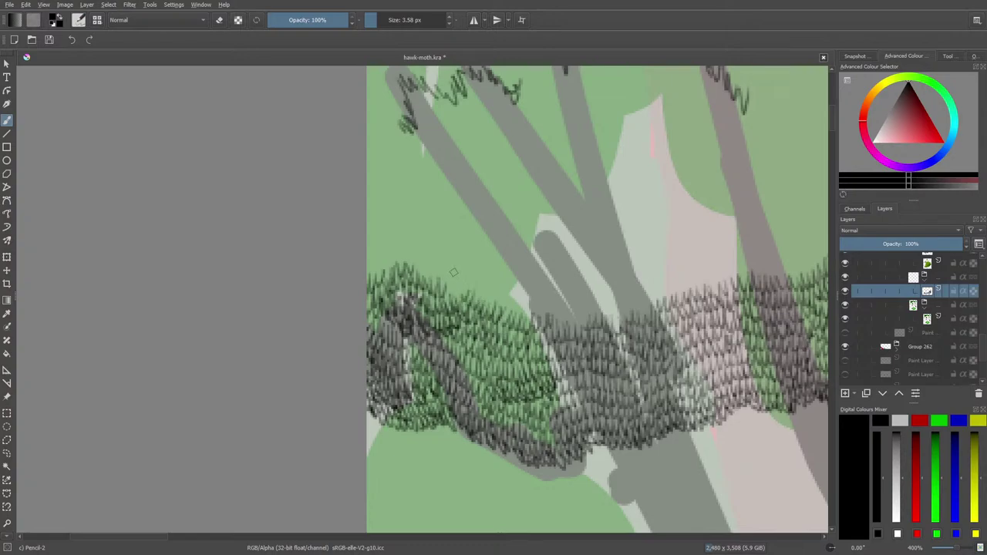
{"action": "left_click_drag", "start_coordinate": [463, 285], "coordinate": [445, 280]}
{"action": "mouse_move", "coordinate": [369, 259]}
{"action": "left_mouse_down"}
{"action": "mouse_move", "coordinate": [413, 255]}
{"action": "mouse_move", "coordinate": [423, 275]}
{"action": "mouse_move", "coordinate": [480, 293]}
{"action": "left_mouse_up"}
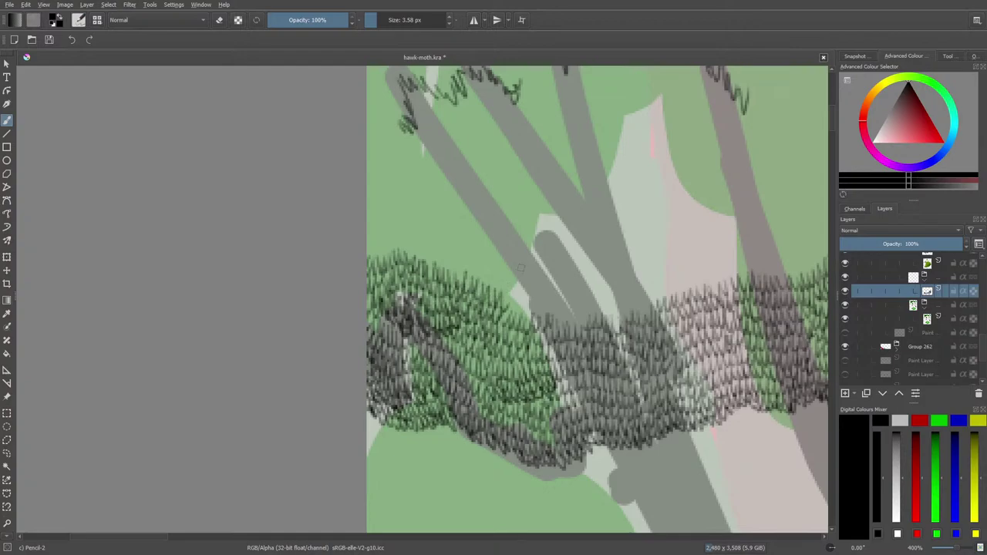
Step: Try erasing the jagged leaf lines across the upper branch tips
{"action": "left_click_drag", "start_coordinate": [959, 549], "coordinate": [954, 549]}
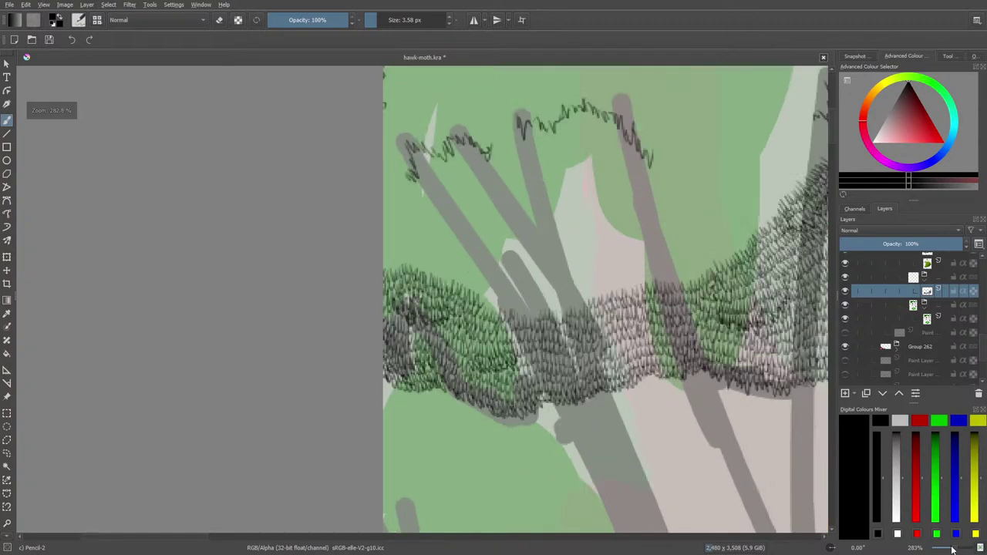
{"action": "key", "text": "e"}
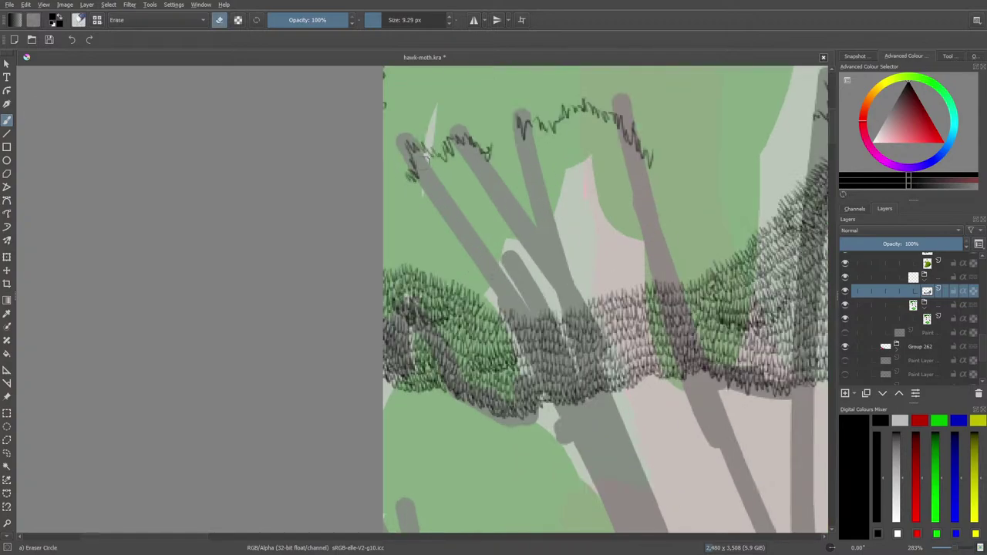
{"action": "mouse_move", "coordinate": [413, 169]}
{"action": "left_mouse_down"}
{"action": "mouse_move", "coordinate": [407, 188]}
{"action": "mouse_move", "coordinate": [403, 165]}
{"action": "mouse_move", "coordinate": [482, 137]}
{"action": "mouse_move", "coordinate": [439, 160]}
{"action": "mouse_move", "coordinate": [401, 150]}
{"action": "mouse_move", "coordinate": [479, 170]}
{"action": "mouse_move", "coordinate": [525, 101]}
{"action": "mouse_move", "coordinate": [521, 124]}
{"action": "mouse_move", "coordinate": [542, 141]}
{"action": "mouse_move", "coordinate": [535, 115]}
{"action": "left_mouse_up"}
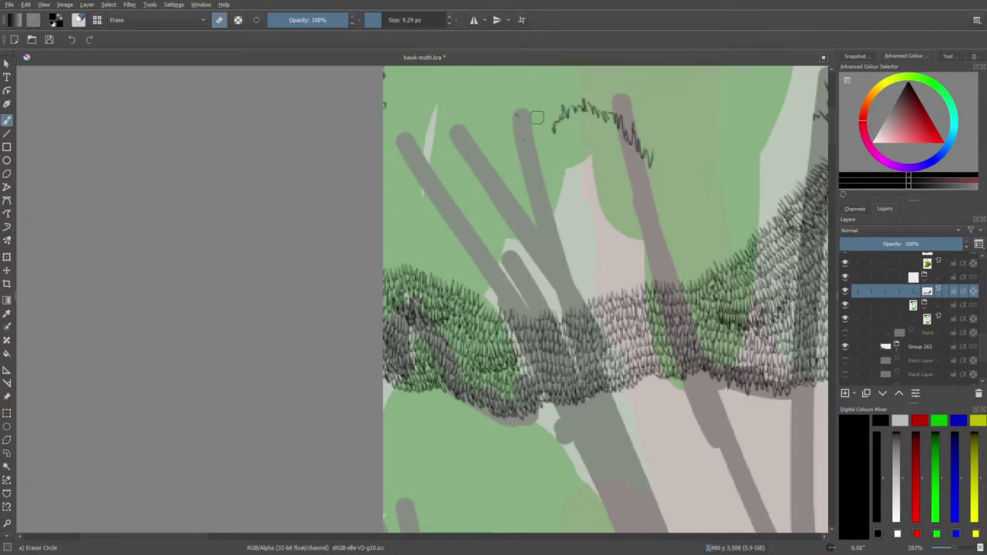
{"action": "left_click", "coordinate": [71, 41]}
{"action": "left_click", "coordinate": [70, 41]}
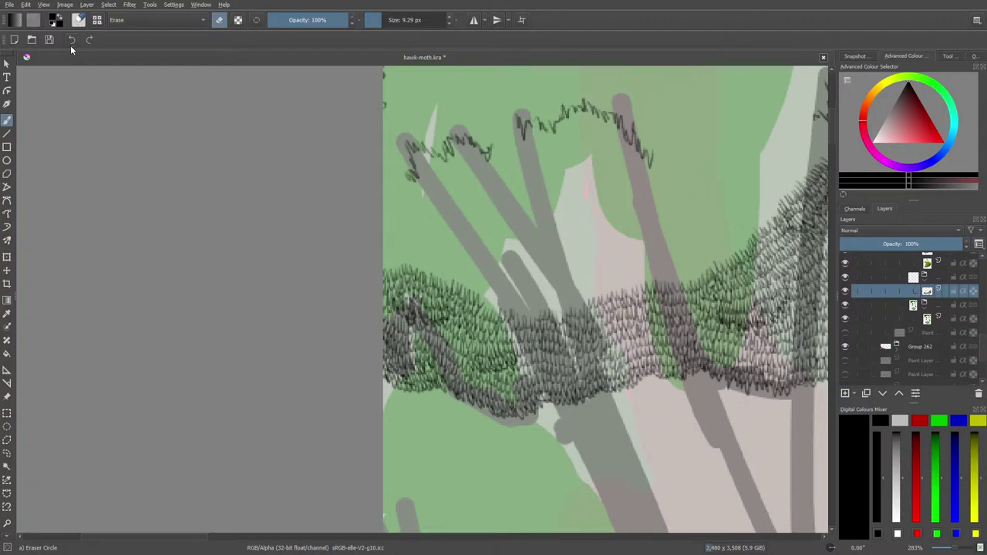
Step: Thicken the jagged leaf lines across the branch tips with pencil hatching and fill the wedge between the second and third branches
{"action": "key", "text": "slash"}
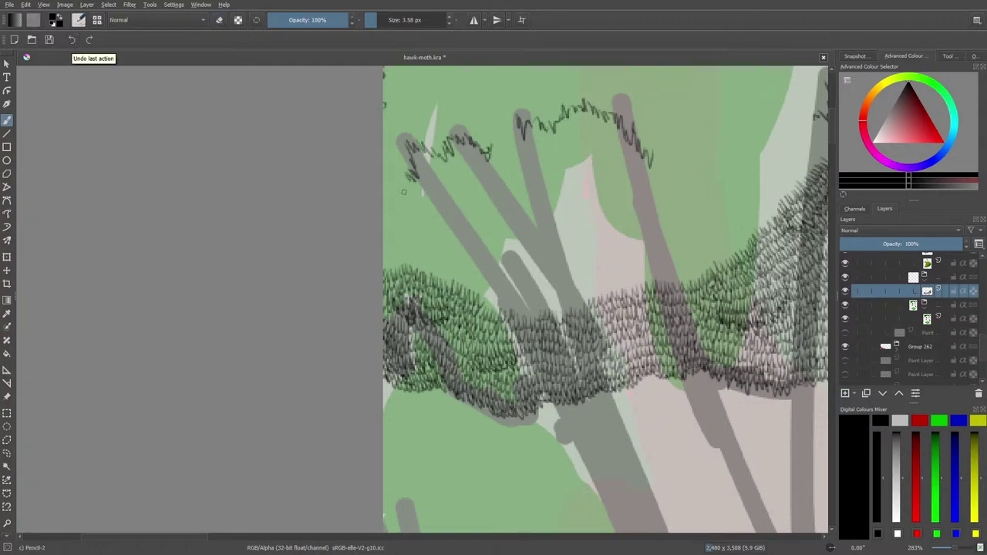
{"action": "mouse_move", "coordinate": [404, 194]}
{"action": "left_mouse_down"}
{"action": "mouse_move", "coordinate": [401, 174]}
{"action": "mouse_move", "coordinate": [412, 179]}
{"action": "mouse_move", "coordinate": [398, 162]}
{"action": "mouse_move", "coordinate": [413, 132]}
{"action": "mouse_move", "coordinate": [438, 151]}
{"action": "mouse_move", "coordinate": [446, 128]}
{"action": "mouse_move", "coordinate": [429, 132]}
{"action": "mouse_move", "coordinate": [468, 125]}
{"action": "mouse_move", "coordinate": [486, 147]}
{"action": "mouse_move", "coordinate": [488, 132]}
{"action": "mouse_move", "coordinate": [502, 144]}
{"action": "mouse_move", "coordinate": [507, 133]}
{"action": "mouse_move", "coordinate": [497, 139]}
{"action": "mouse_move", "coordinate": [494, 130]}
{"action": "mouse_move", "coordinate": [510, 126]}
{"action": "mouse_move", "coordinate": [489, 135]}
{"action": "mouse_move", "coordinate": [503, 153]}
{"action": "mouse_move", "coordinate": [516, 147]}
{"action": "mouse_move", "coordinate": [518, 159]}
{"action": "mouse_move", "coordinate": [492, 162]}
{"action": "mouse_move", "coordinate": [517, 166]}
{"action": "mouse_move", "coordinate": [507, 181]}
{"action": "mouse_move", "coordinate": [527, 195]}
{"action": "mouse_move", "coordinate": [517, 193]}
{"action": "mouse_move", "coordinate": [538, 227]}
{"action": "left_mouse_up"}
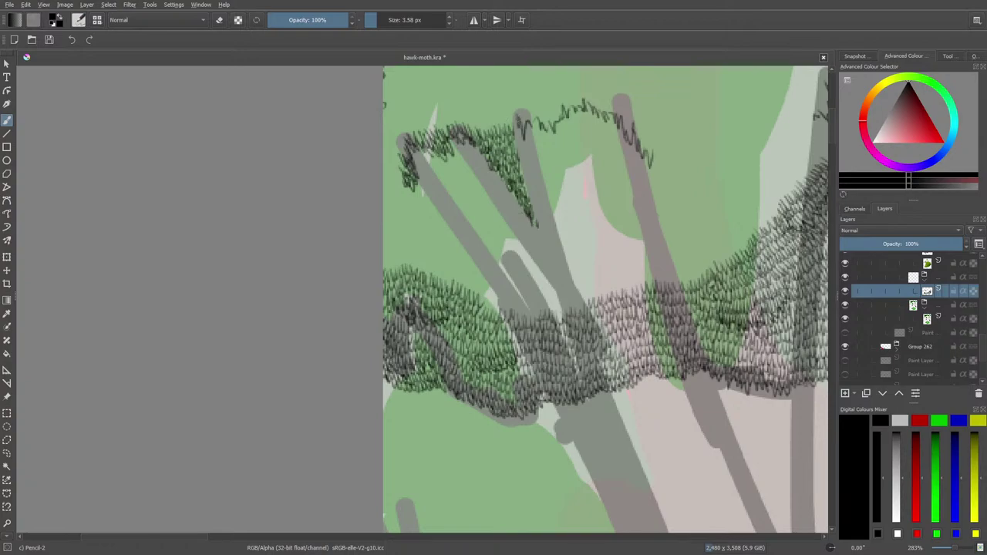
{"action": "mouse_move", "coordinate": [513, 130]}
{"action": "left_mouse_down"}
{"action": "mouse_move", "coordinate": [510, 116]}
{"action": "mouse_move", "coordinate": [557, 121]}
{"action": "mouse_move", "coordinate": [564, 111]}
{"action": "mouse_move", "coordinate": [528, 105]}
{"action": "mouse_move", "coordinate": [593, 95]}
{"action": "mouse_move", "coordinate": [624, 115]}
{"action": "mouse_move", "coordinate": [633, 140]}
{"action": "left_mouse_up"}
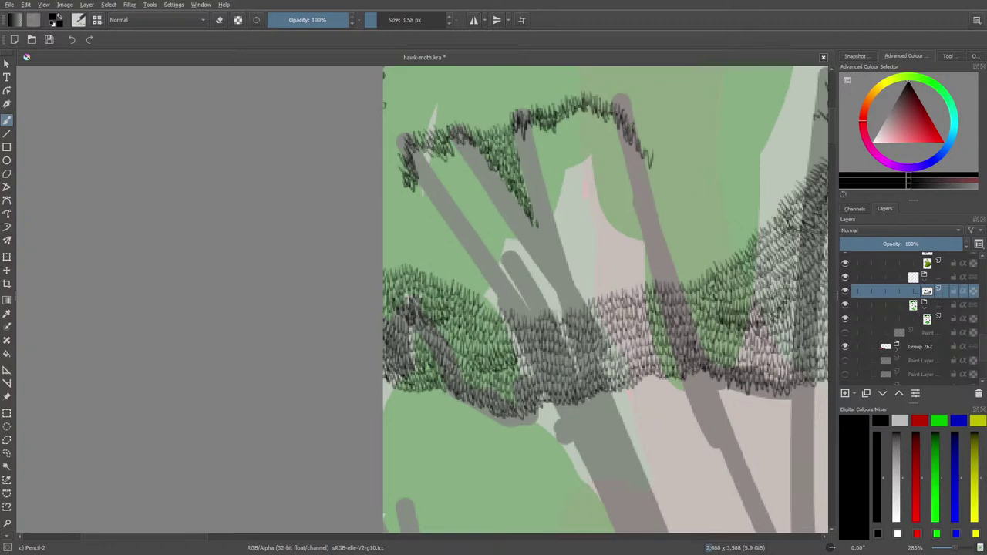
Step: Erase all leaf linework across the four upper branch tips with the round eraser
{"action": "key", "text": "e"}
{"action": "mouse_move", "coordinate": [414, 136]}
{"action": "left_mouse_down"}
{"action": "mouse_move", "coordinate": [406, 185]}
{"action": "mouse_move", "coordinate": [402, 171]}
{"action": "mouse_move", "coordinate": [427, 130]}
{"action": "mouse_move", "coordinate": [433, 146]}
{"action": "mouse_move", "coordinate": [467, 132]}
{"action": "mouse_move", "coordinate": [492, 147]}
{"action": "mouse_move", "coordinate": [489, 128]}
{"action": "mouse_move", "coordinate": [514, 191]}
{"action": "left_mouse_up"}
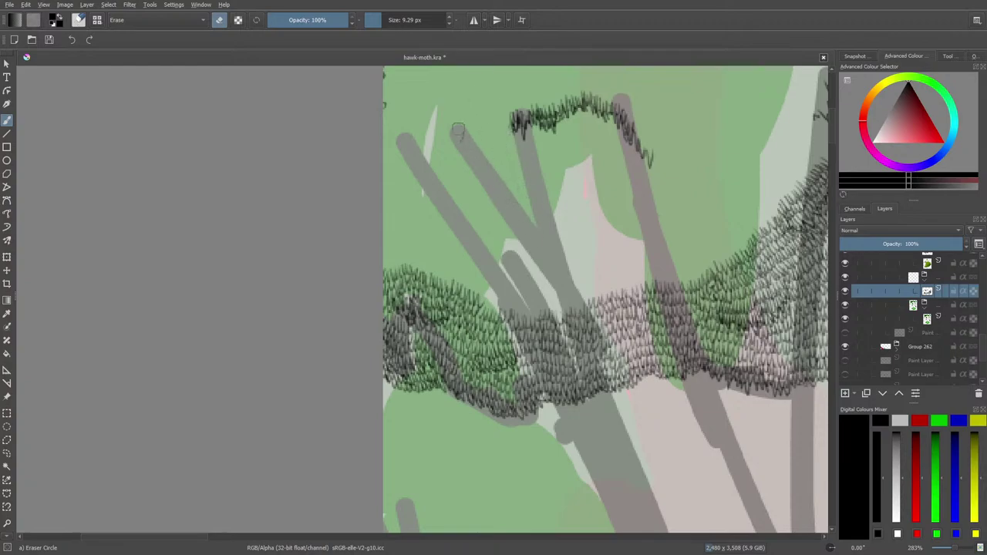
{"action": "mouse_move", "coordinate": [516, 123]}
{"action": "left_mouse_down"}
{"action": "mouse_move", "coordinate": [493, 137]}
{"action": "mouse_move", "coordinate": [512, 142]}
{"action": "mouse_move", "coordinate": [538, 120]}
{"action": "mouse_move", "coordinate": [556, 129]}
{"action": "mouse_move", "coordinate": [593, 97]}
{"action": "mouse_move", "coordinate": [653, 159]}
{"action": "left_mouse_up"}
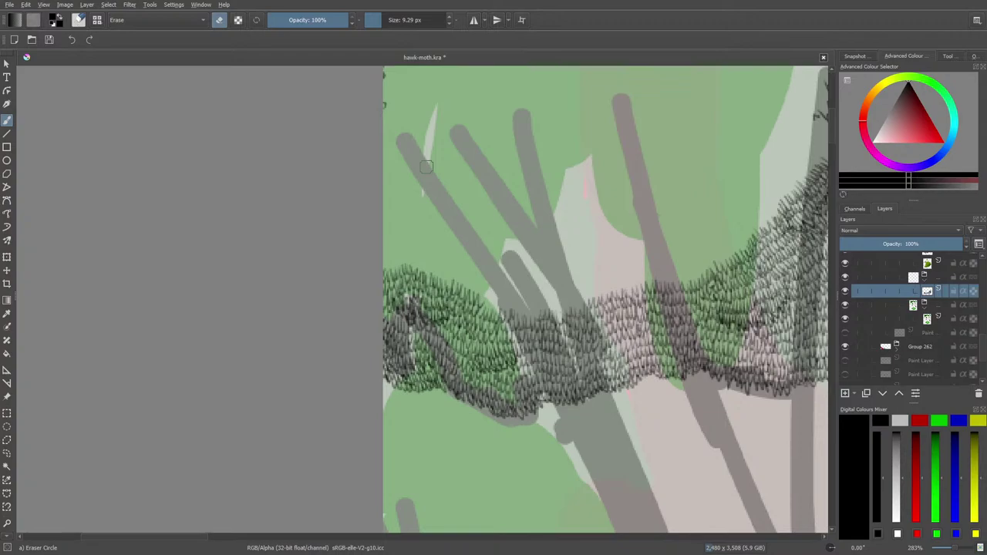
Step: Hatch another leaf row at the band's left end and pencil four short jagged leaf accents just above the band
{"action": "key", "text": "slash"}
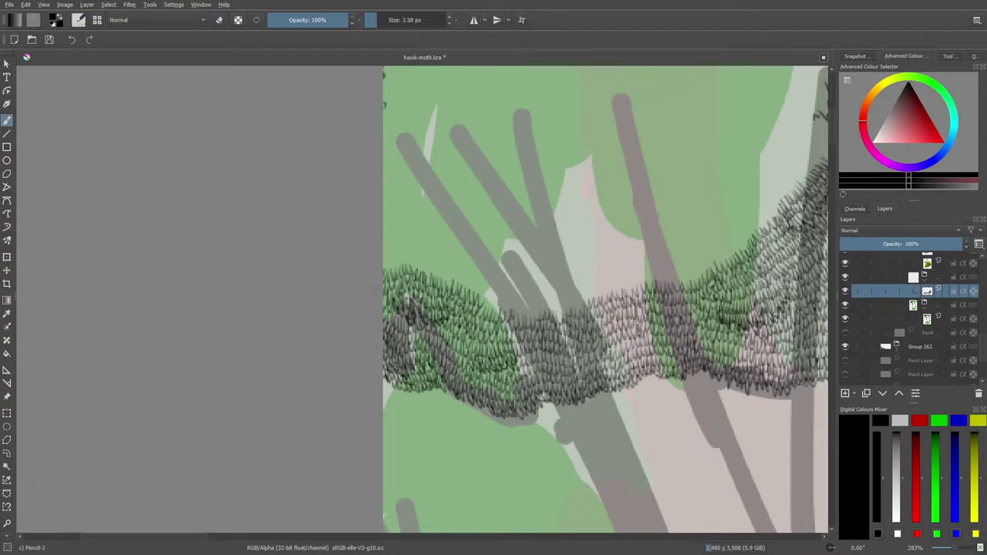
{"action": "left_click_drag", "start_coordinate": [386, 262], "coordinate": [443, 273]}
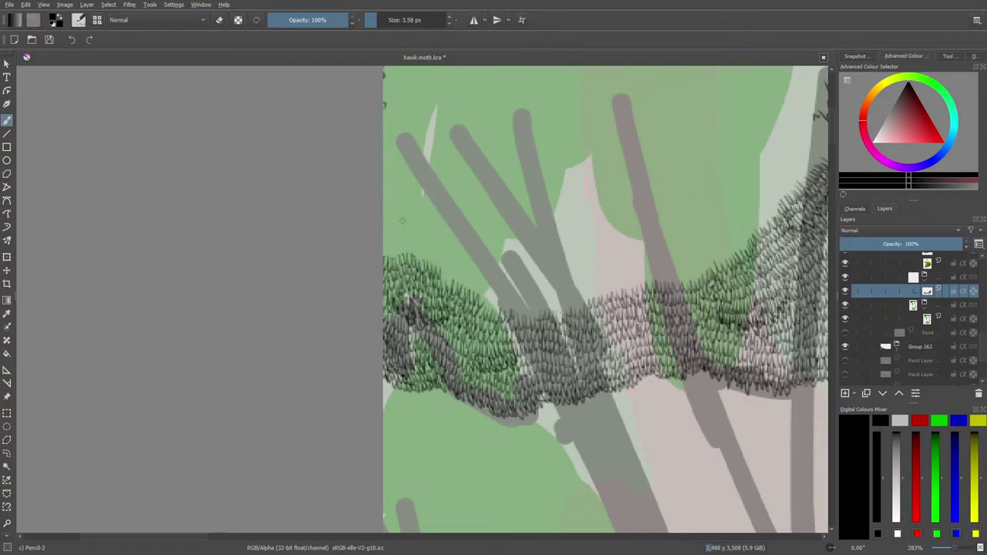
{"action": "mouse_move", "coordinate": [386, 217]}
{"action": "left_mouse_down"}
{"action": "mouse_move", "coordinate": [425, 233]}
{"action": "mouse_move", "coordinate": [463, 281]}
{"action": "mouse_move", "coordinate": [493, 290]}
{"action": "left_mouse_up"}
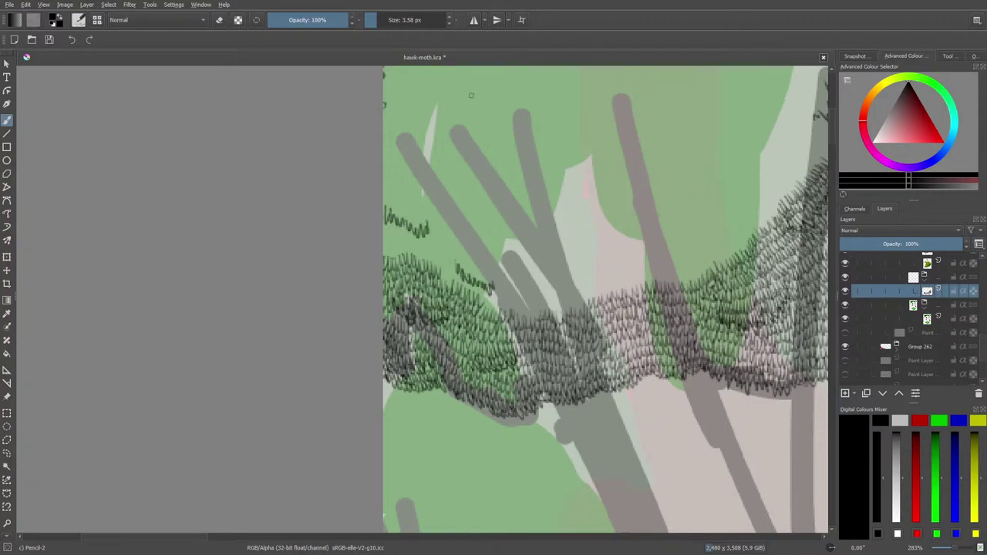
{"action": "mouse_move", "coordinate": [584, 260]}
{"action": "left_mouse_down"}
{"action": "mouse_move", "coordinate": [626, 266]}
{"action": "mouse_move", "coordinate": [642, 237]}
{"action": "mouse_move", "coordinate": [638, 266]}
{"action": "mouse_move", "coordinate": [647, 244]}
{"action": "mouse_move", "coordinate": [729, 220]}
{"action": "mouse_move", "coordinate": [738, 182]}
{"action": "left_mouse_up"}
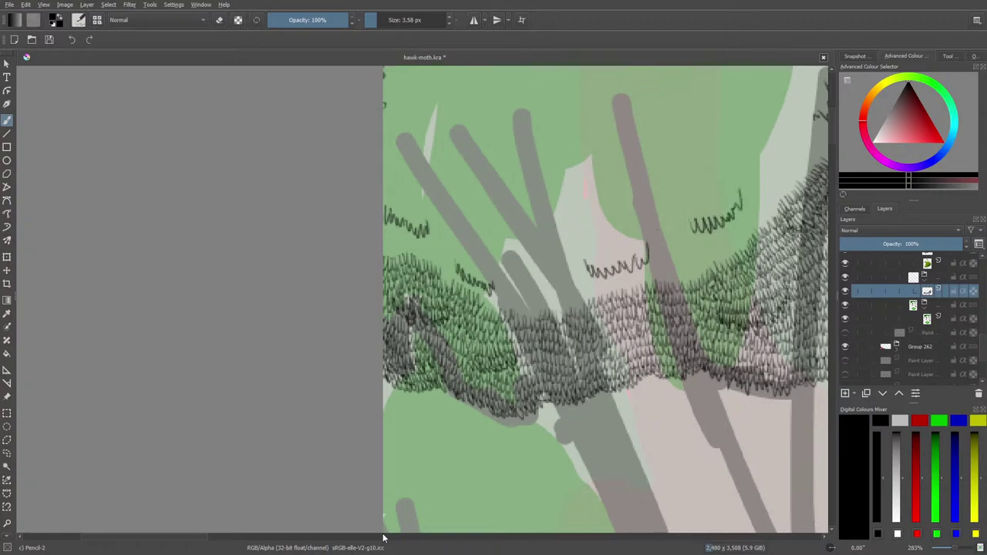
Step: Pencil two short jagged leaf accents higher in the foliage, one beyond the brown trunk's tip and one between the grey branch tips
{"action": "scroll", "coordinate": [190, 535], "scroll_direction": "right", "scroll_amount": 5}
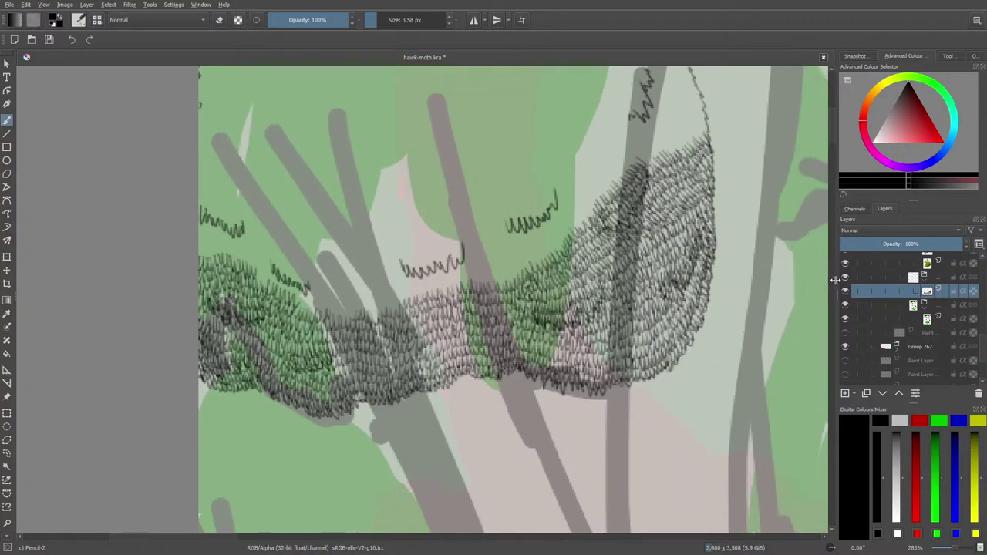
{"action": "scroll", "coordinate": [833, 137], "scroll_direction": "up", "scroll_amount": 3}
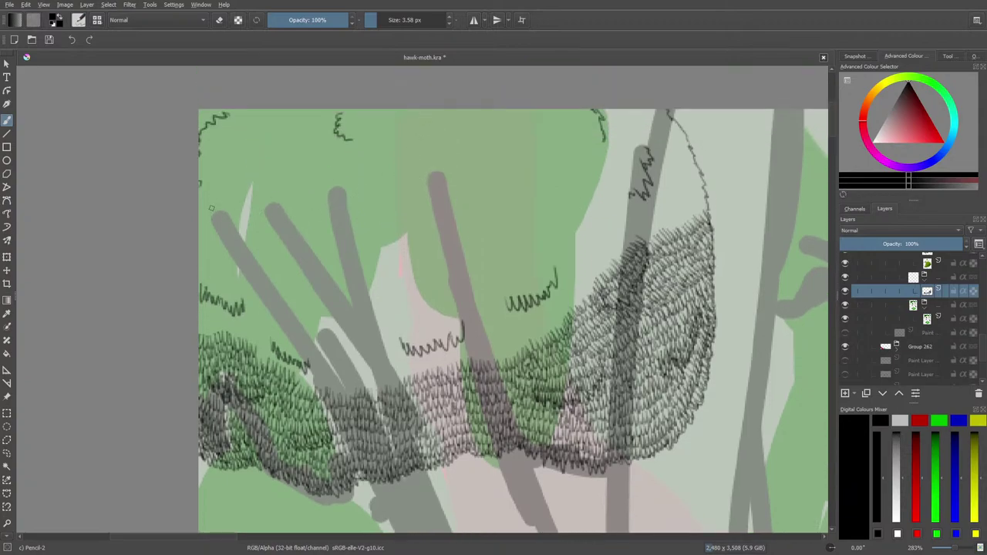
{"action": "mouse_move", "coordinate": [543, 179]}
{"action": "left_mouse_down"}
{"action": "mouse_move", "coordinate": [533, 196]}
{"action": "mouse_move", "coordinate": [506, 201]}
{"action": "left_mouse_up"}
{"action": "mouse_move", "coordinate": [347, 212]}
{"action": "left_mouse_down"}
{"action": "mouse_move", "coordinate": [297, 230]}
{"action": "mouse_move", "coordinate": [283, 210]}
{"action": "left_mouse_up"}
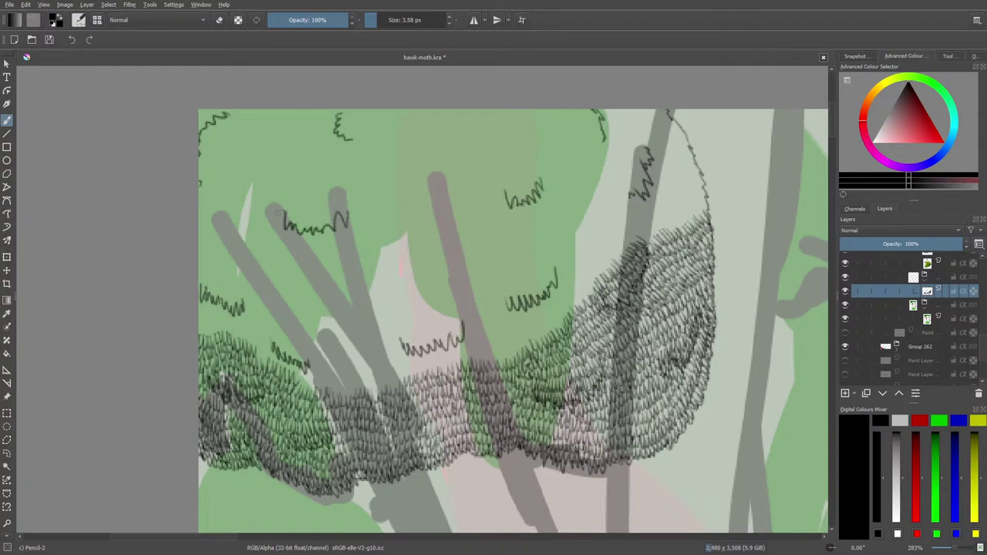
Step: Thicken the two jagged leaf accents in the green foliage beyond the brown trunk with dense pencil hatching
{"action": "left_click_drag", "start_coordinate": [336, 223], "coordinate": [343, 231]}
{"action": "key", "text": "e"}
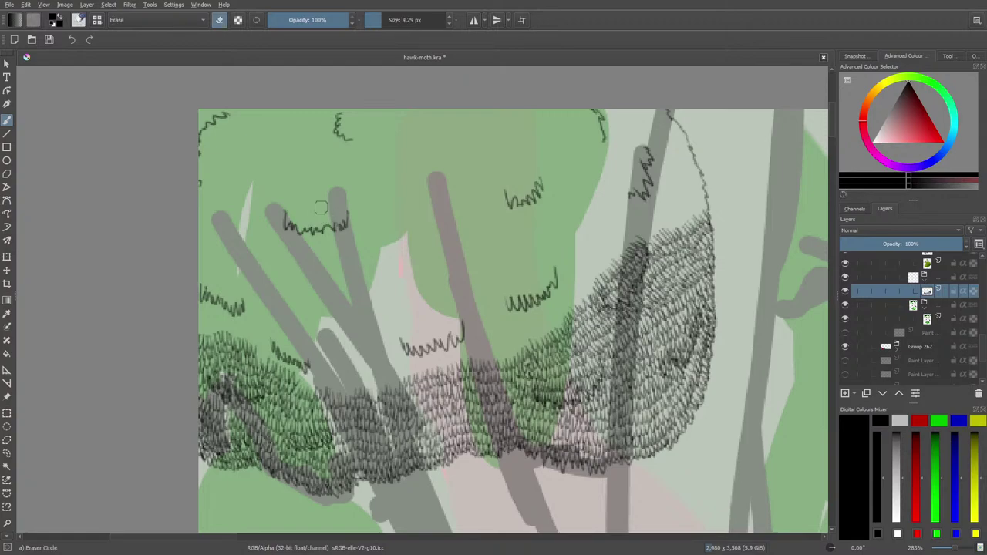
{"action": "key", "text": "e"}
{"action": "mouse_move", "coordinate": [503, 202]}
{"action": "left_mouse_down"}
{"action": "mouse_move", "coordinate": [511, 212]}
{"action": "mouse_move", "coordinate": [516, 193]}
{"action": "mouse_move", "coordinate": [534, 189]}
{"action": "mouse_move", "coordinate": [534, 167]}
{"action": "left_mouse_up"}
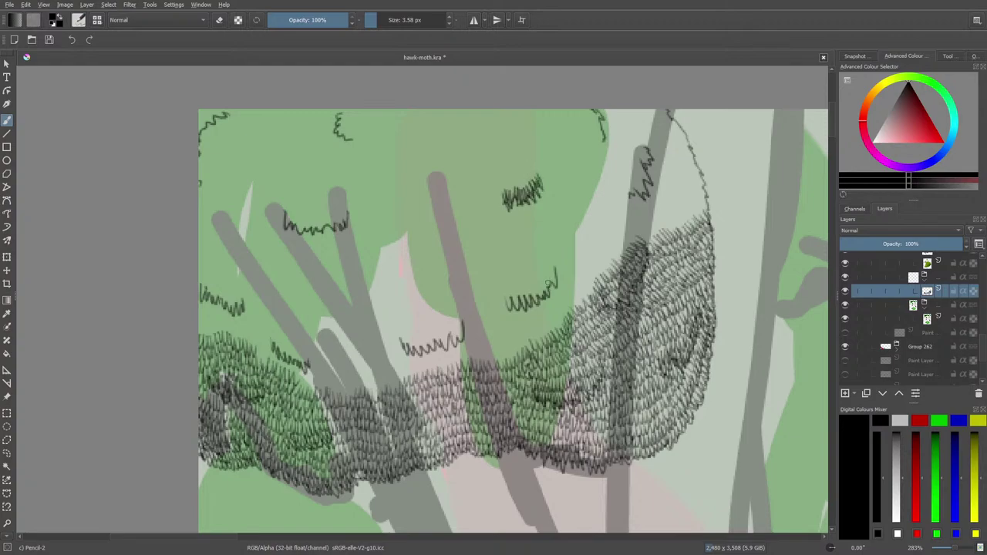
{"action": "mouse_move", "coordinate": [553, 270]}
{"action": "left_mouse_down"}
{"action": "mouse_move", "coordinate": [539, 294]}
{"action": "mouse_move", "coordinate": [505, 298]}
{"action": "mouse_move", "coordinate": [509, 312]}
{"action": "left_mouse_up"}
Step: Hatch leaf rows over the pink gap up to its jagged accent and continue them across the brown trunk
{"action": "mouse_move", "coordinate": [448, 325]}
{"action": "left_mouse_down"}
{"action": "mouse_move", "coordinate": [408, 362]}
{"action": "mouse_move", "coordinate": [424, 366]}
{"action": "mouse_move", "coordinate": [442, 360]}
{"action": "mouse_move", "coordinate": [422, 363]}
{"action": "mouse_move", "coordinate": [436, 322]}
{"action": "mouse_move", "coordinate": [427, 357]}
{"action": "mouse_move", "coordinate": [400, 359]}
{"action": "mouse_move", "coordinate": [389, 348]}
{"action": "mouse_move", "coordinate": [397, 359]}
{"action": "mouse_move", "coordinate": [389, 349]}
{"action": "mouse_move", "coordinate": [398, 343]}
{"action": "mouse_move", "coordinate": [383, 337]}
{"action": "mouse_move", "coordinate": [461, 318]}
{"action": "left_mouse_up"}
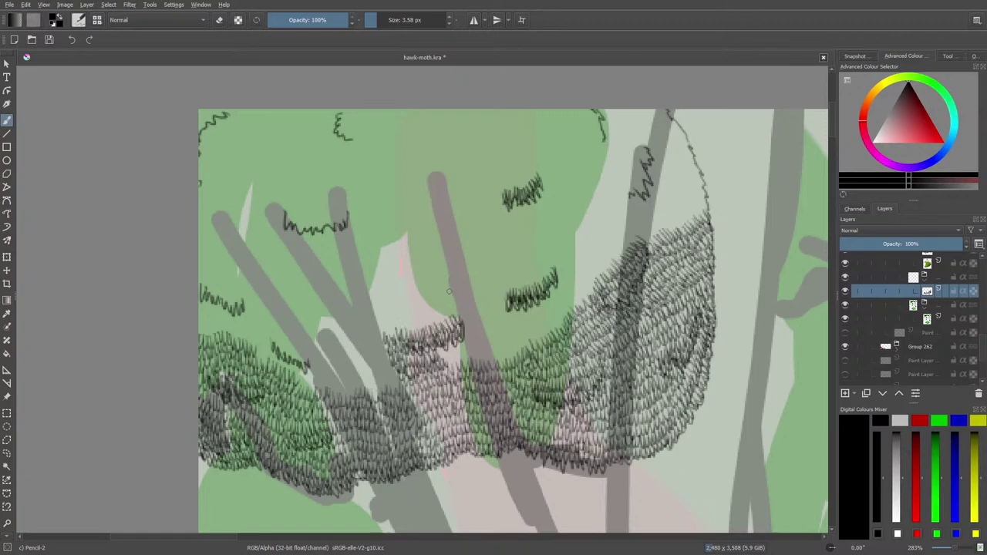
{"action": "mouse_move", "coordinate": [439, 352]}
{"action": "left_mouse_down"}
{"action": "mouse_move", "coordinate": [459, 346]}
{"action": "mouse_move", "coordinate": [450, 364]}
{"action": "left_mouse_up"}
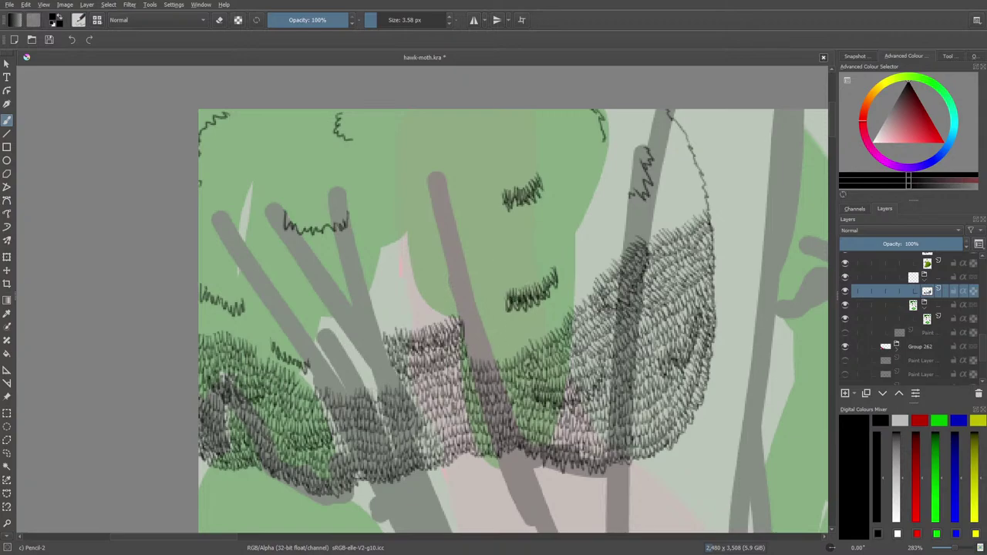
{"action": "mouse_move", "coordinate": [468, 355]}
{"action": "left_mouse_down"}
{"action": "mouse_move", "coordinate": [501, 355]}
{"action": "mouse_move", "coordinate": [523, 333]}
{"action": "mouse_move", "coordinate": [486, 345]}
{"action": "mouse_move", "coordinate": [466, 339]}
{"action": "mouse_move", "coordinate": [468, 330]}
{"action": "left_mouse_up"}
{"action": "mouse_move", "coordinate": [483, 343]}
{"action": "left_mouse_down"}
{"action": "mouse_move", "coordinate": [517, 329]}
{"action": "mouse_move", "coordinate": [511, 313]}
{"action": "mouse_move", "coordinate": [472, 327]}
{"action": "mouse_move", "coordinate": [503, 310]}
{"action": "left_mouse_up"}
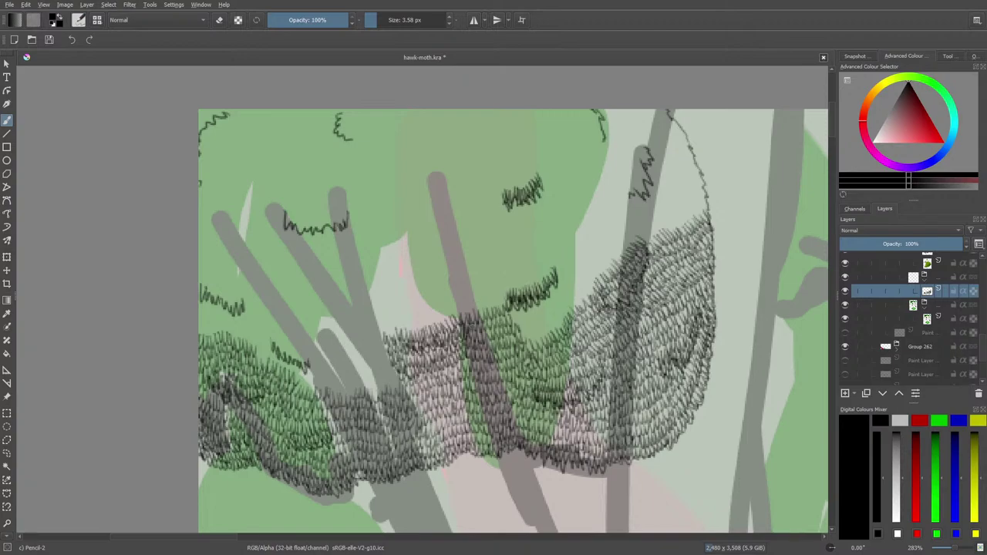
Step: Fill the green notch between the brown trunk and the pale area with hatched leaves up to the thickened accent
{"action": "mouse_move", "coordinate": [508, 323]}
{"action": "left_mouse_down"}
{"action": "mouse_move", "coordinate": [514, 306]}
{"action": "mouse_move", "coordinate": [523, 314]}
{"action": "mouse_move", "coordinate": [538, 307]}
{"action": "mouse_move", "coordinate": [567, 281]}
{"action": "mouse_move", "coordinate": [560, 266]}
{"action": "mouse_move", "coordinate": [568, 270]}
{"action": "mouse_move", "coordinate": [564, 304]}
{"action": "mouse_move", "coordinate": [517, 330]}
{"action": "mouse_move", "coordinate": [520, 341]}
{"action": "left_mouse_up"}
{"action": "mouse_move", "coordinate": [531, 326]}
{"action": "left_mouse_down"}
{"action": "mouse_move", "coordinate": [524, 338]}
{"action": "mouse_move", "coordinate": [536, 332]}
{"action": "left_mouse_up"}
{"action": "mouse_move", "coordinate": [547, 320]}
{"action": "left_mouse_down"}
{"action": "mouse_move", "coordinate": [544, 330]}
{"action": "mouse_move", "coordinate": [575, 304]}
{"action": "mouse_move", "coordinate": [574, 319]}
{"action": "left_mouse_up"}
{"action": "left_click_drag", "start_coordinate": [570, 309], "coordinate": [563, 324]}
{"action": "left_click_drag", "start_coordinate": [563, 321], "coordinate": [553, 333]}
{"action": "left_click_drag", "start_coordinate": [553, 323], "coordinate": [535, 345]}
{"action": "left_click_drag", "start_coordinate": [535, 335], "coordinate": [531, 345]}
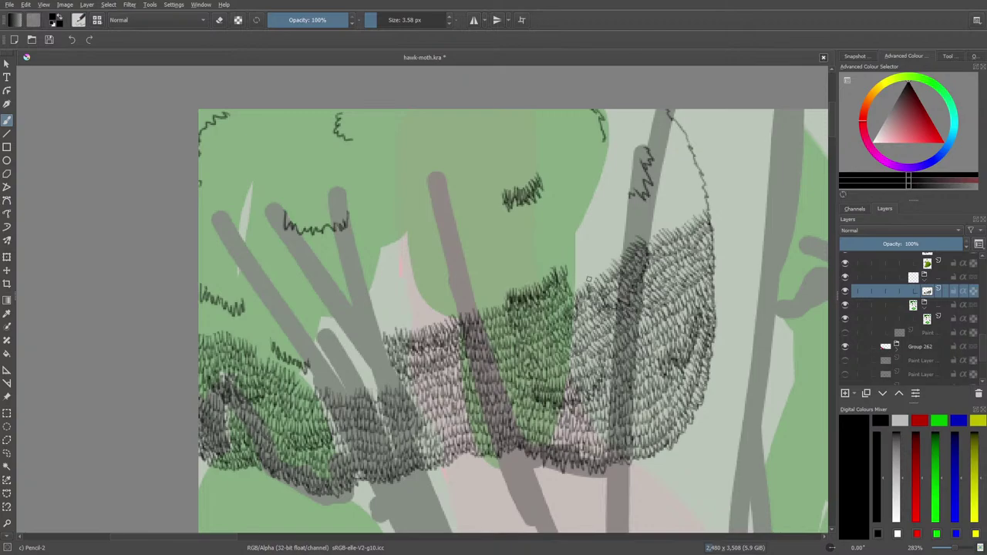
Step: Raise the band's upper edge with short leaf strokes across the pale area, from the grey branch back to the green foliage
{"action": "mouse_move", "coordinate": [594, 276]}
{"action": "left_mouse_down"}
{"action": "mouse_move", "coordinate": [588, 288]}
{"action": "mouse_move", "coordinate": [594, 281]}
{"action": "left_mouse_up"}
{"action": "left_click_drag", "start_coordinate": [605, 261], "coordinate": [602, 276]}
{"action": "left_click_drag", "start_coordinate": [610, 259], "coordinate": [605, 273]}
{"action": "left_click_drag", "start_coordinate": [617, 253], "coordinate": [612, 265]}
{"action": "left_click_drag", "start_coordinate": [622, 248], "coordinate": [616, 258]}
{"action": "mouse_move", "coordinate": [627, 240]}
{"action": "left_mouse_down"}
{"action": "mouse_move", "coordinate": [577, 281]}
{"action": "mouse_move", "coordinate": [569, 275]}
{"action": "mouse_move", "coordinate": [587, 259]}
{"action": "mouse_move", "coordinate": [568, 281]}
{"action": "left_mouse_up"}
{"action": "mouse_move", "coordinate": [584, 252]}
{"action": "left_mouse_down"}
{"action": "mouse_move", "coordinate": [605, 232]}
{"action": "mouse_move", "coordinate": [611, 237]}
{"action": "mouse_move", "coordinate": [589, 233]}
{"action": "mouse_move", "coordinate": [551, 257]}
{"action": "left_mouse_up"}
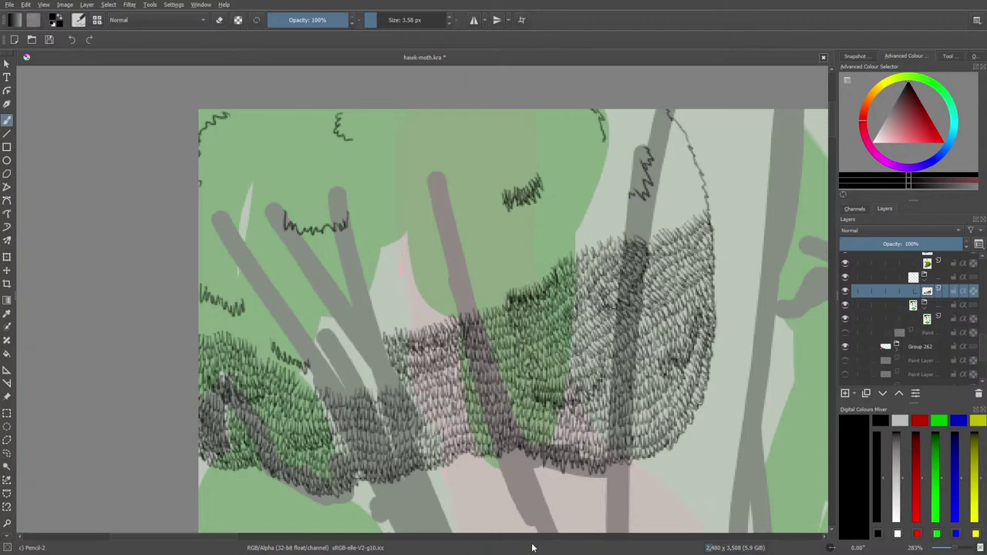
Step: Hatch leaf rows along the band's left end up to the jagged accents and on across the grey branches
{"action": "left_click_drag", "start_coordinate": [183, 535], "coordinate": [153, 546]}
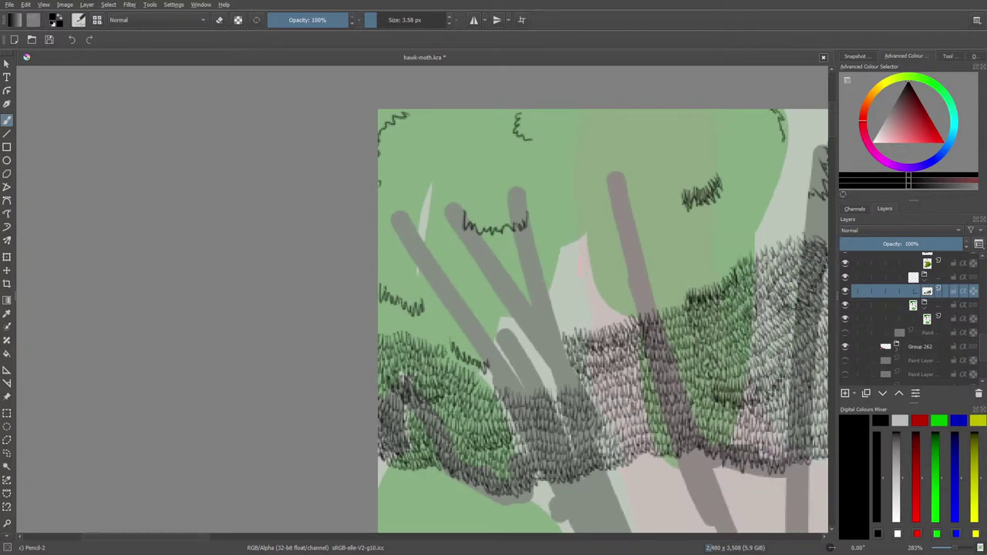
{"action": "mouse_move", "coordinate": [445, 349]}
{"action": "left_mouse_down"}
{"action": "mouse_move", "coordinate": [454, 364]}
{"action": "mouse_move", "coordinate": [509, 390]}
{"action": "mouse_move", "coordinate": [579, 381]}
{"action": "mouse_move", "coordinate": [569, 371]}
{"action": "mouse_move", "coordinate": [500, 375]}
{"action": "mouse_move", "coordinate": [434, 333]}
{"action": "mouse_move", "coordinate": [381, 325]}
{"action": "mouse_move", "coordinate": [427, 322]}
{"action": "mouse_move", "coordinate": [382, 309]}
{"action": "left_mouse_up"}
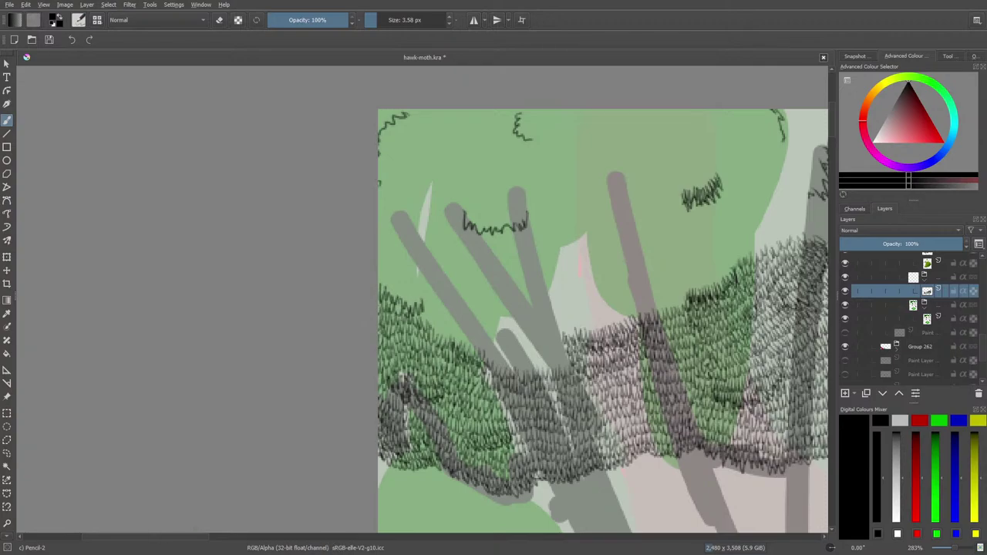
{"action": "left_click_drag", "start_coordinate": [172, 540], "coordinate": [206, 526]}
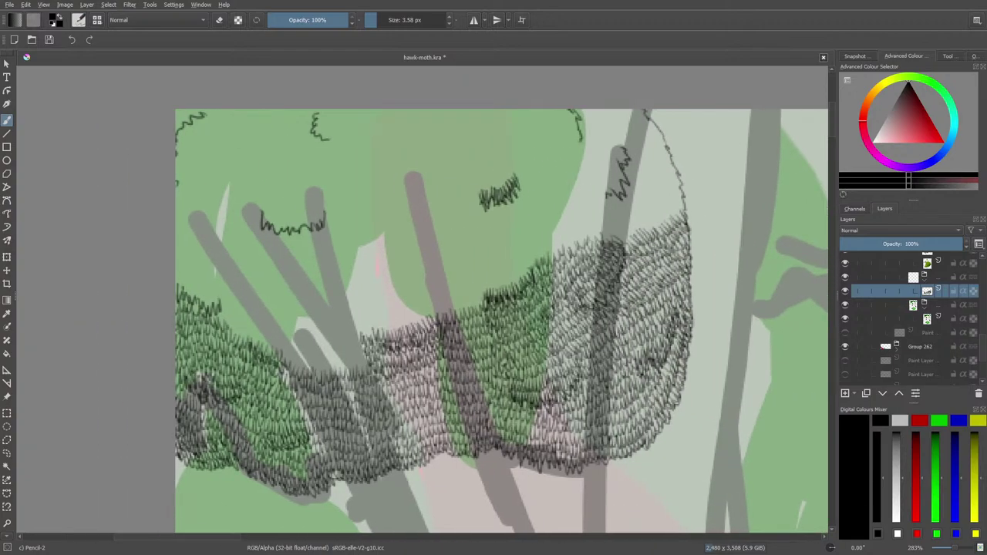
Step: Nudge the linework layer slightly sideways and hatch another pencil leaf row from the grey branches past the pink gap to the brown trunk
{"action": "left_click", "coordinate": [6, 271]}
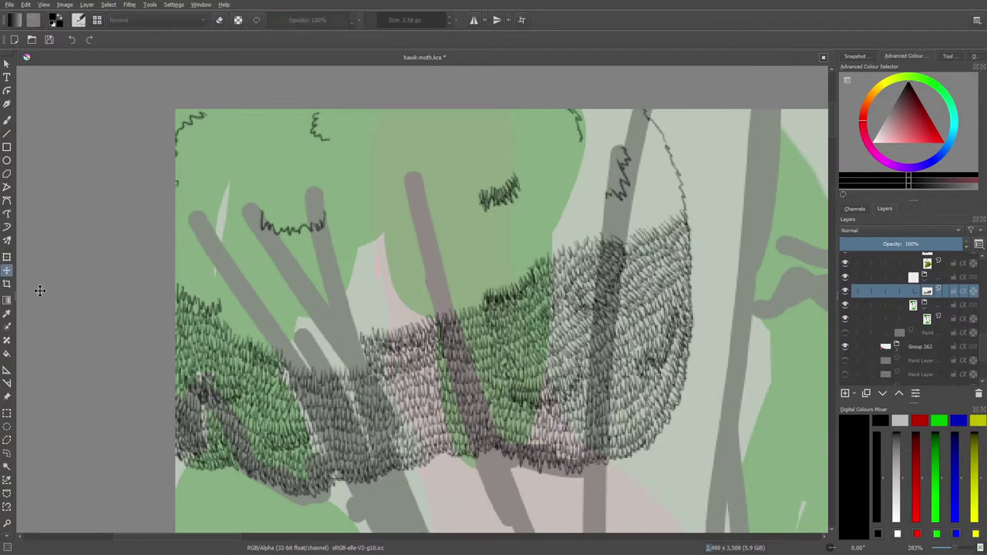
{"action": "mouse_move", "coordinate": [200, 415]}
{"action": "left_mouse_down"}
{"action": "mouse_move", "coordinate": [188, 309]}
{"action": "mouse_move", "coordinate": [176, 286]}
{"action": "mouse_move", "coordinate": [165, 301]}
{"action": "mouse_move", "coordinate": [169, 262]}
{"action": "mouse_move", "coordinate": [163, 280]}
{"action": "mouse_move", "coordinate": [134, 198]}
{"action": "mouse_move", "coordinate": [119, 212]}
{"action": "mouse_move", "coordinate": [202, 416]}
{"action": "left_mouse_up"}
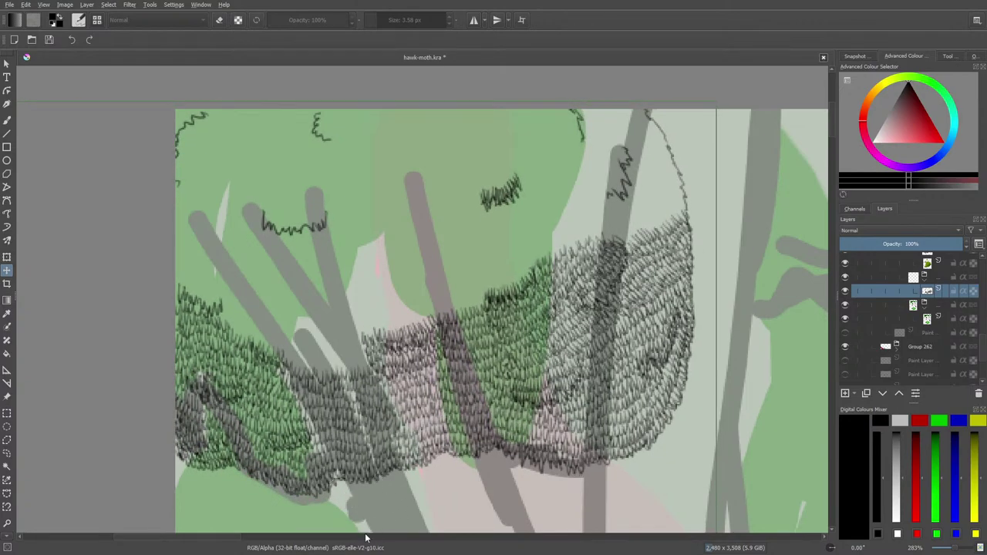
{"action": "left_click", "coordinate": [6, 119]}
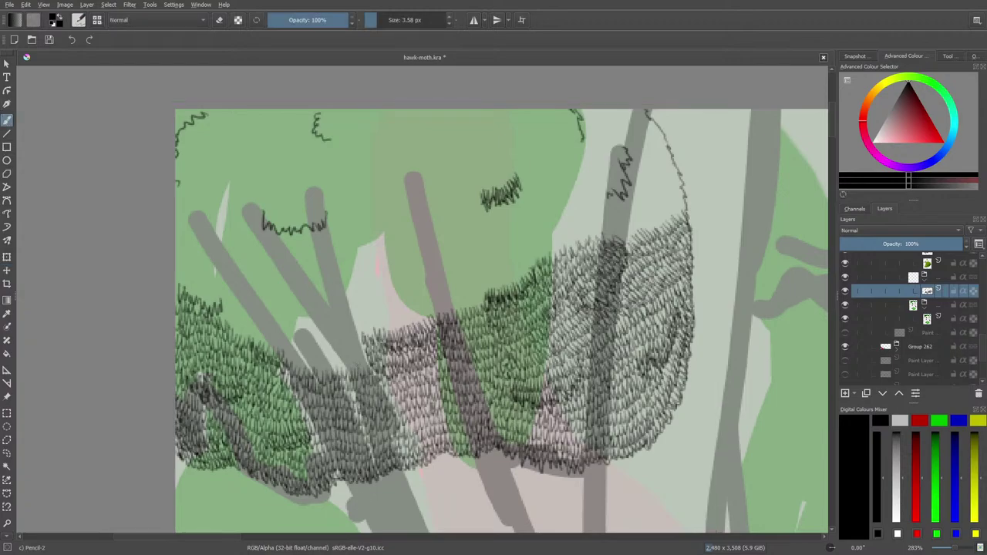
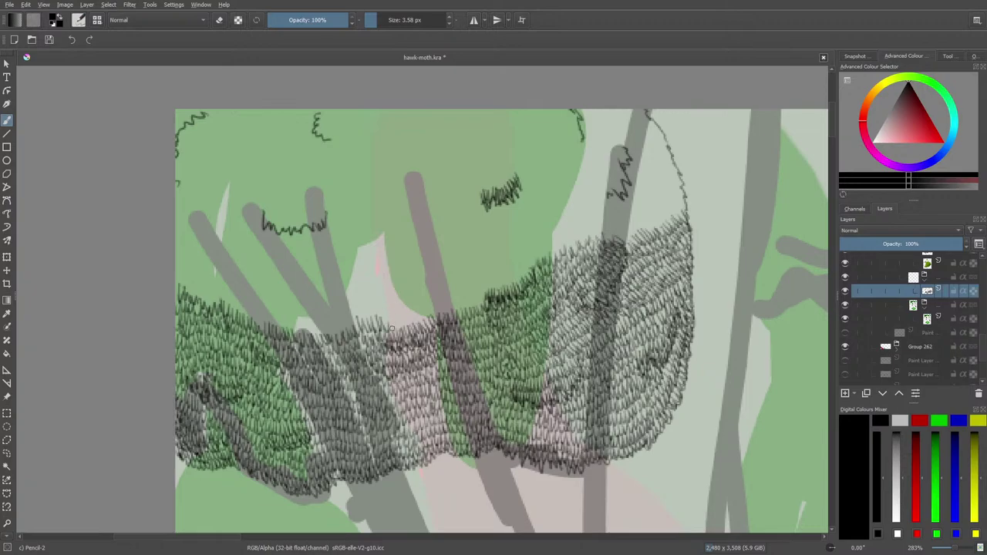
{"action": "left_click_drag", "start_coordinate": [391, 328], "coordinate": [471, 296]}
{"action": "right_click", "coordinate": [503, 265]}
{"action": "left_click", "coordinate": [519, 296]}
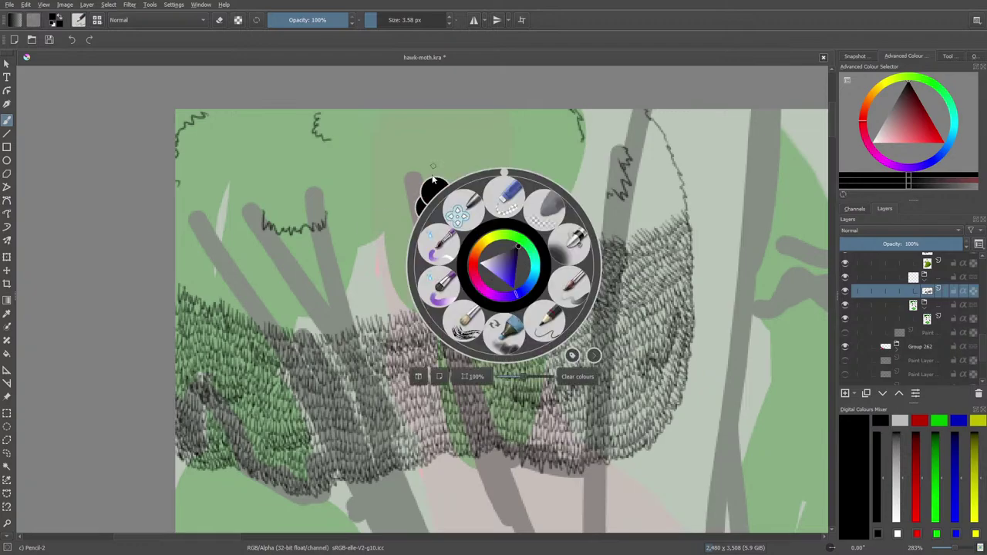
{"action": "left_click", "coordinate": [422, 57]}
{"action": "left_click", "coordinate": [81, 19]}
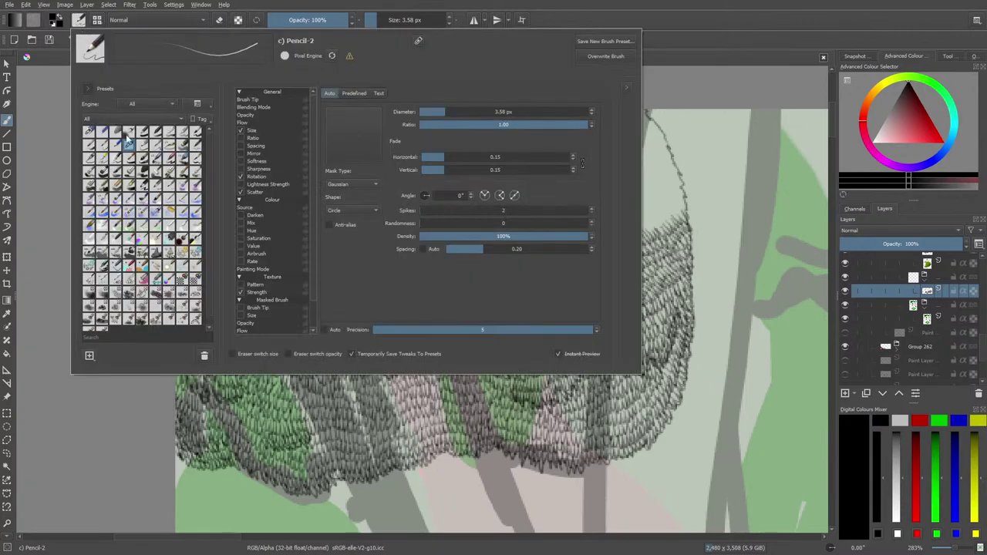
{"action": "right_click", "coordinate": [126, 170]}
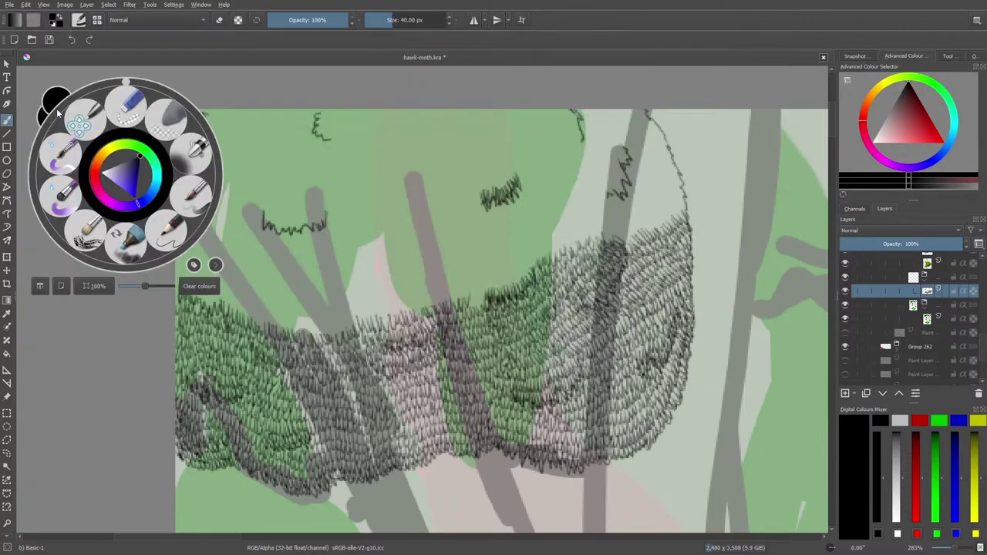
{"action": "left_click", "coordinate": [57, 108]}
{"action": "mouse_move", "coordinate": [255, 293]}
{"action": "left_mouse_down"}
{"action": "mouse_move", "coordinate": [235, 309]}
{"action": "mouse_move", "coordinate": [322, 351]}
{"action": "mouse_move", "coordinate": [352, 348]}
{"action": "left_mouse_up"}
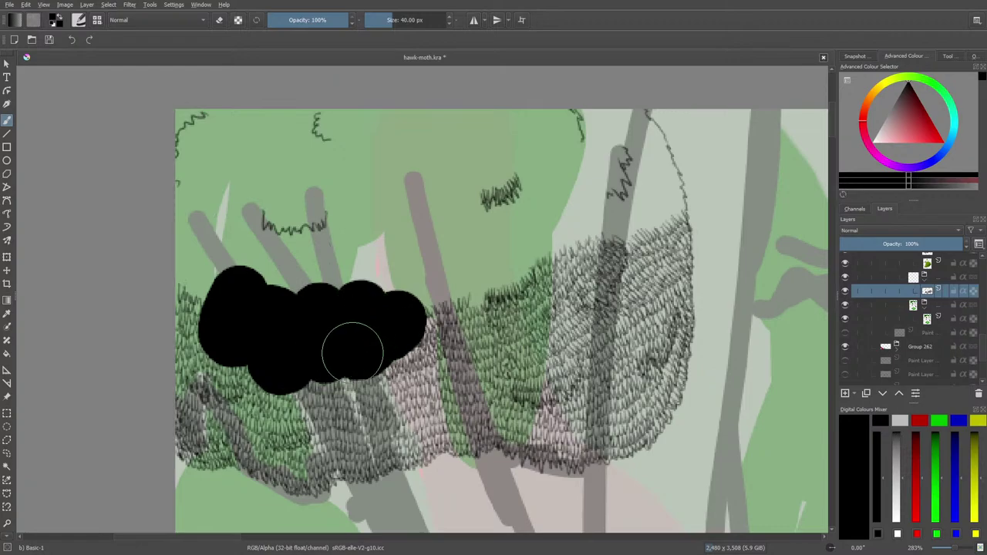
{"action": "left_click", "coordinate": [71, 40]}
{"action": "left_click", "coordinate": [239, 20]}
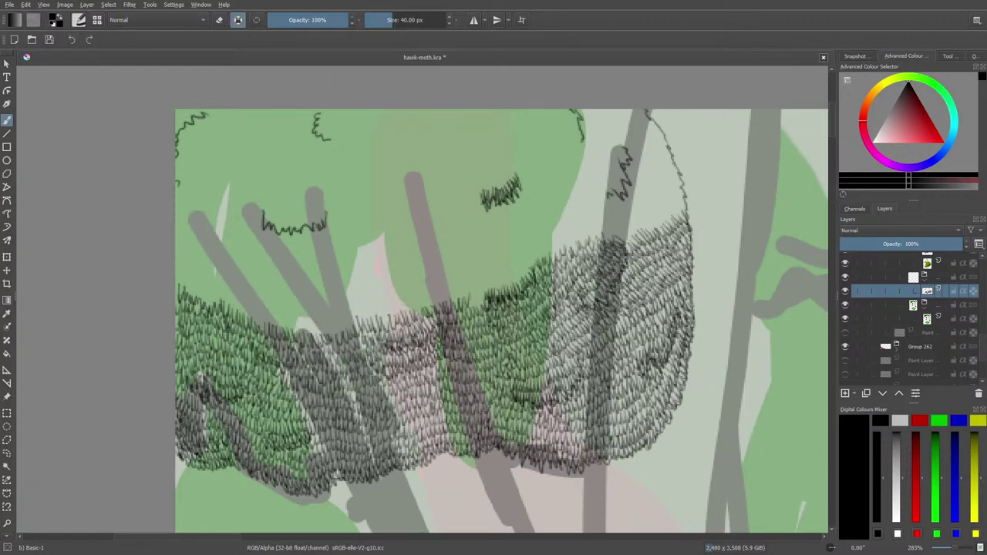
{"action": "left_click", "coordinate": [78, 20]}
{"action": "left_click", "coordinate": [103, 159]}
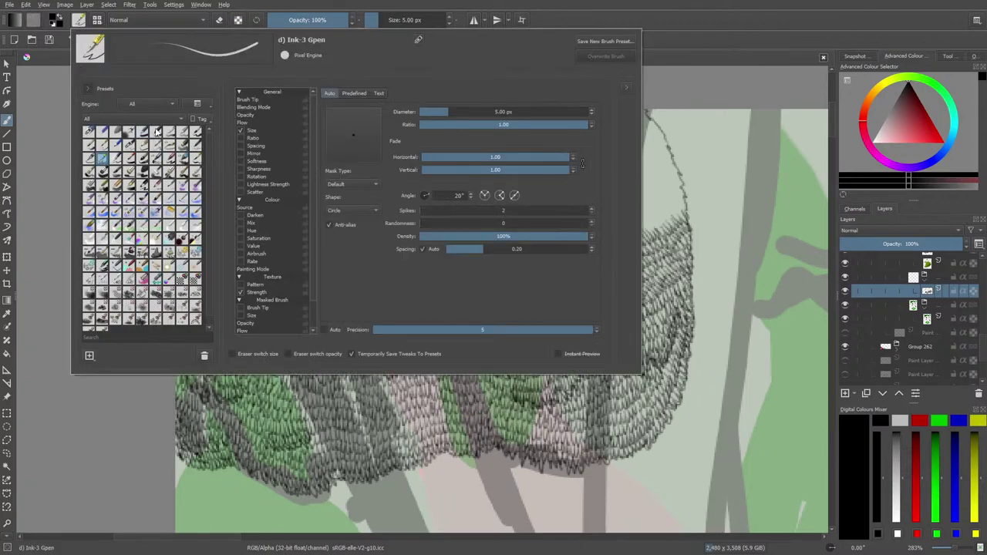
{"action": "left_click", "coordinate": [141, 145]}
{"action": "right_click", "coordinate": [132, 187]}
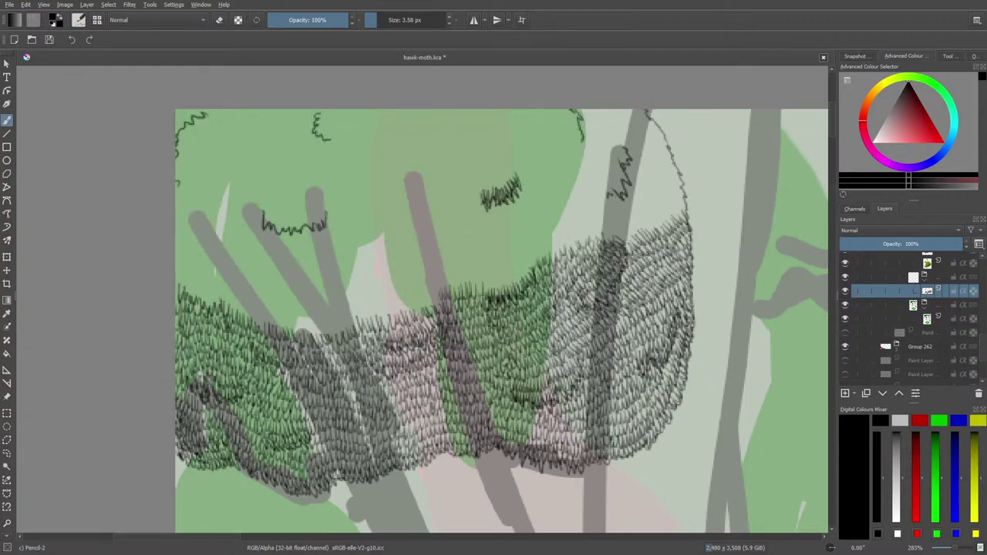
Step: Pencil more leaf strokes along the band's upper edge on both sides of the brown trunk
{"action": "left_click_drag", "start_coordinate": [424, 293], "coordinate": [419, 309]}
{"action": "left_click_drag", "start_coordinate": [486, 286], "coordinate": [523, 272]}
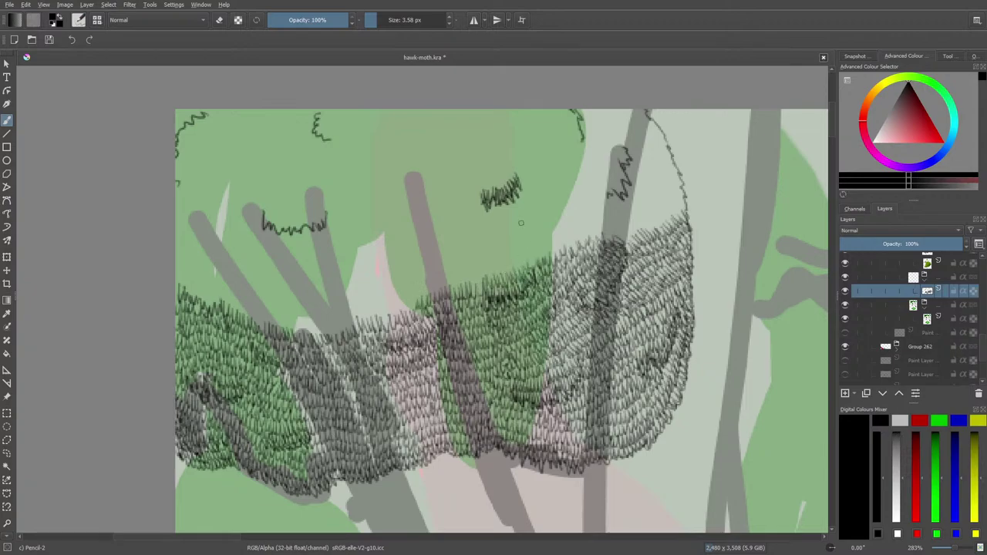
Step: Lighten the overly dark leaf accent inside the green part of the band using the Eraser Soft preset at a small size
{"action": "key", "text": "e"}
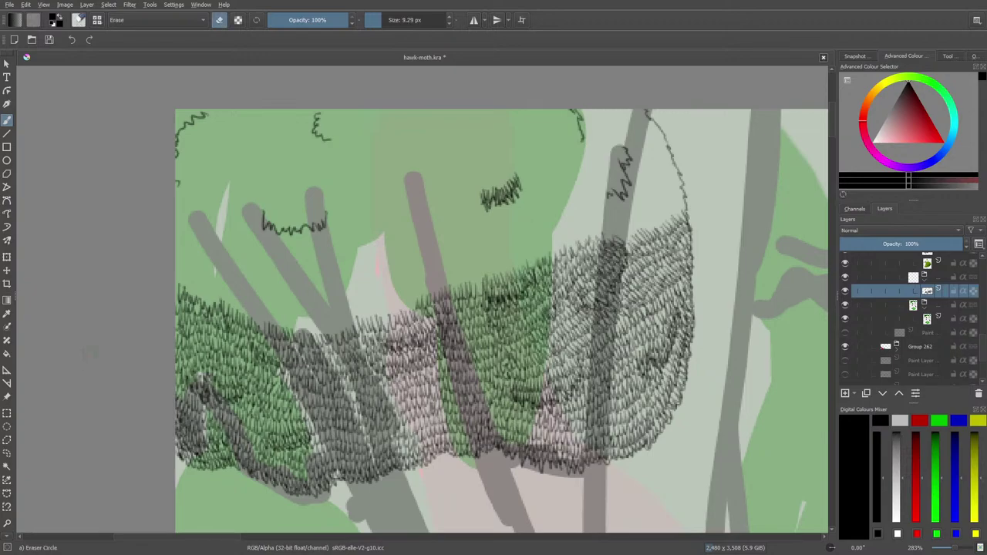
{"action": "left_click", "coordinate": [78, 20]}
{"action": "left_click", "coordinate": [115, 131]}
{"action": "left_click", "coordinate": [38, 123]}
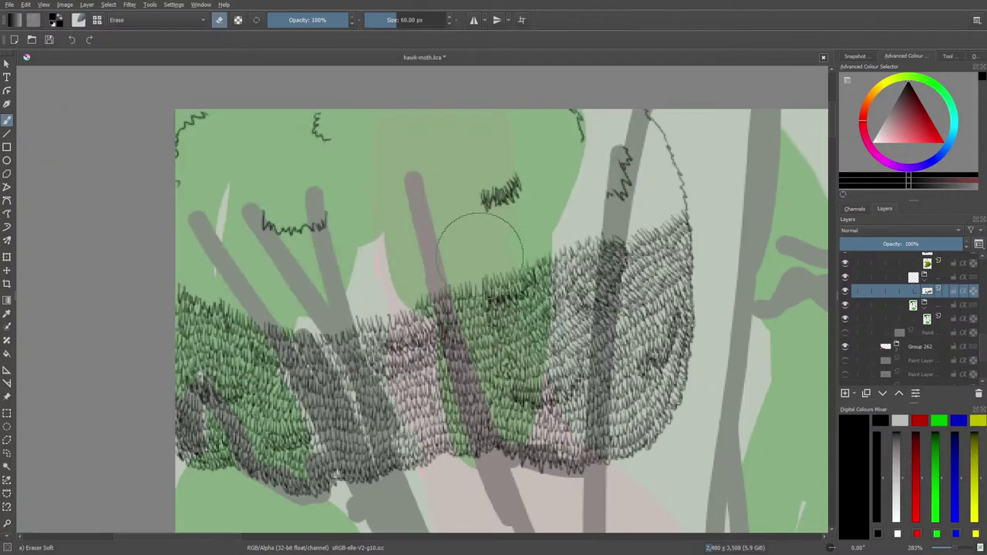
{"action": "left_click", "coordinate": [380, 24]}
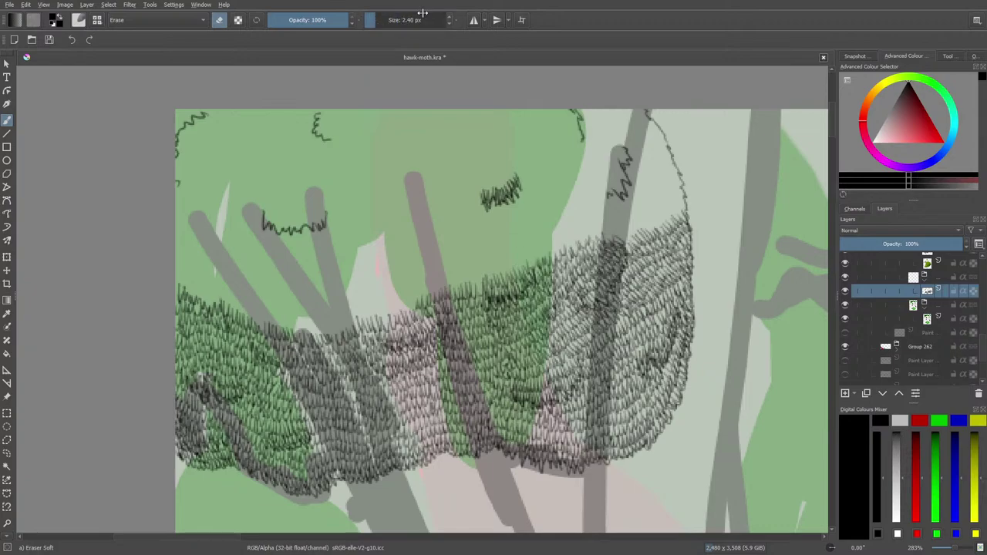
{"action": "left_click", "coordinate": [383, 20]}
{"action": "mouse_move", "coordinate": [516, 292]}
{"action": "left_mouse_down"}
{"action": "mouse_move", "coordinate": [491, 301]}
{"action": "mouse_move", "coordinate": [509, 298]}
{"action": "left_mouse_up"}
{"action": "key", "text": "slash"}
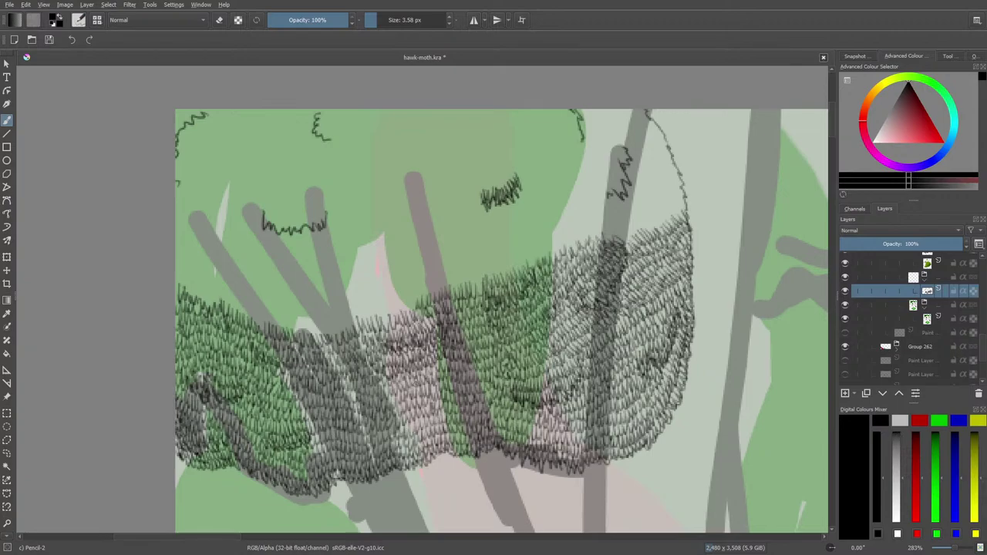
Step: Hatch another leaf row along the band's upper edge from the page's left border to the green foliage beyond the brown trunk
{"action": "left_click_drag", "start_coordinate": [176, 284], "coordinate": [221, 296]}
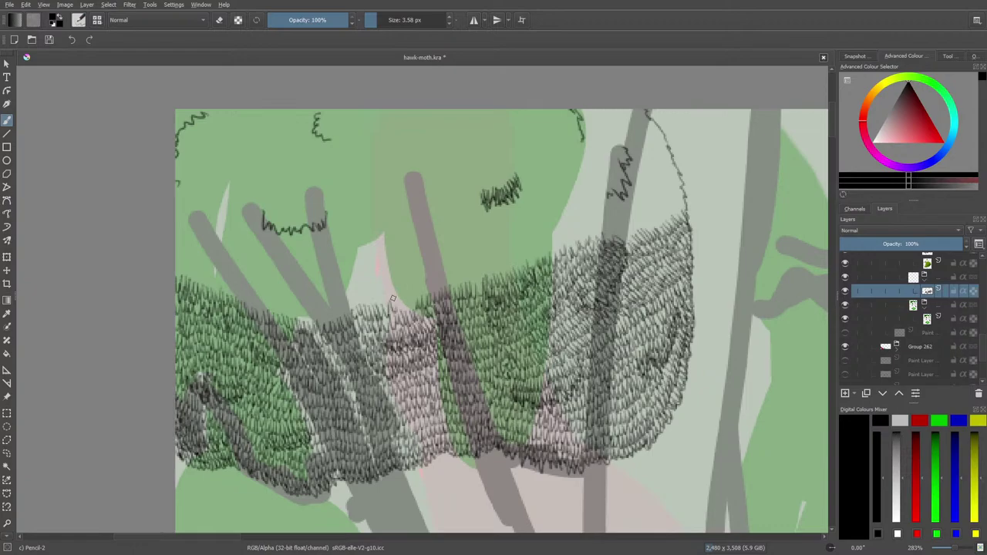
{"action": "mouse_move", "coordinate": [413, 287]}
{"action": "left_mouse_down"}
{"action": "mouse_move", "coordinate": [436, 271]}
{"action": "mouse_move", "coordinate": [464, 279]}
{"action": "mouse_move", "coordinate": [466, 269]}
{"action": "mouse_move", "coordinate": [523, 256]}
{"action": "left_mouse_up"}
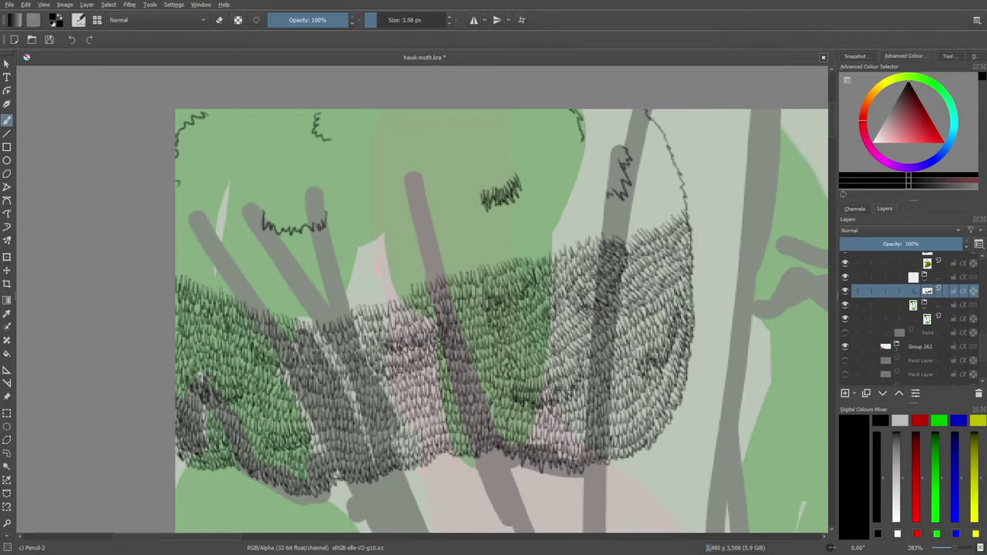
Step: Build up hatched leaf rows at the band's right end, between the grey branch and the thin canopy outline
{"action": "left_click_drag", "start_coordinate": [195, 537], "coordinate": [216, 537]}
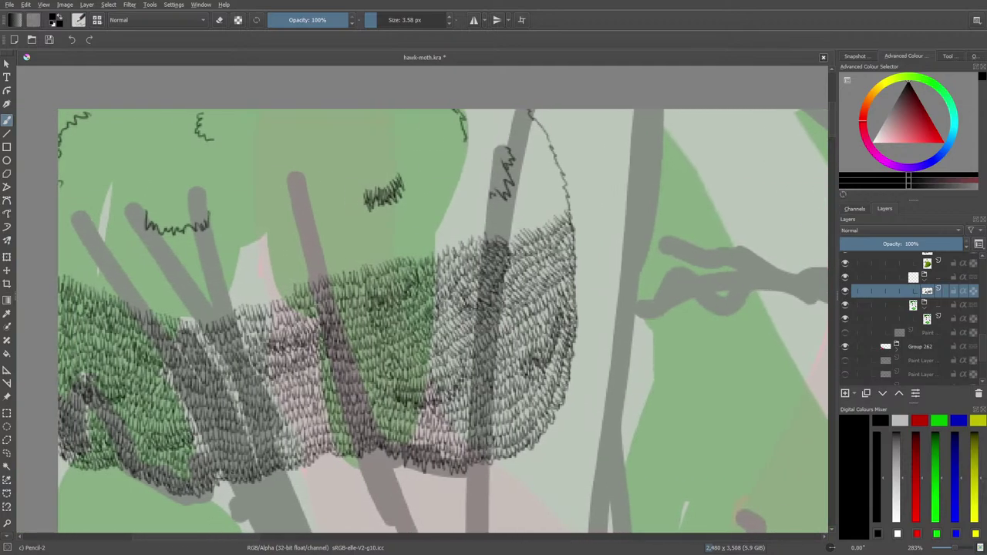
{"action": "right_click", "coordinate": [224, 398]}
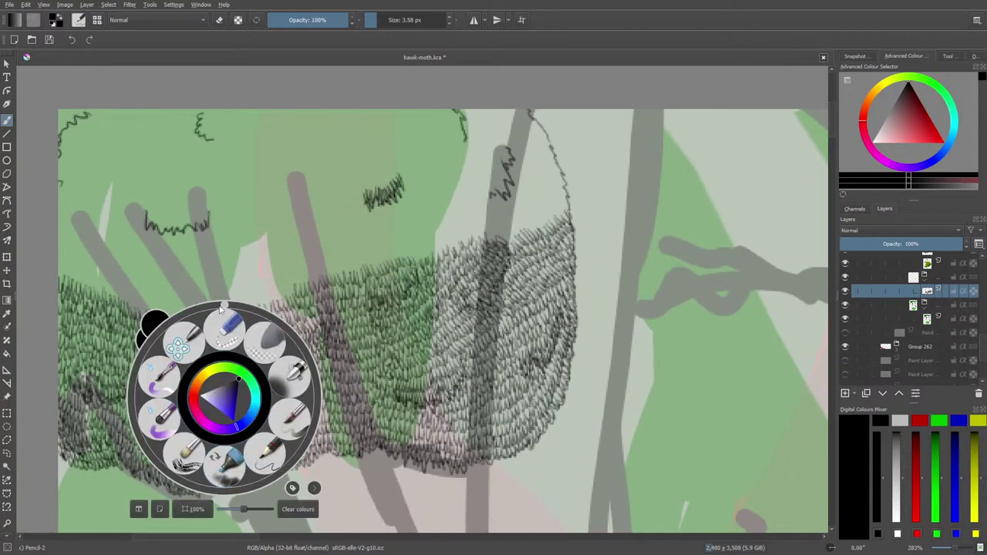
{"action": "left_click_drag", "start_coordinate": [224, 307], "coordinate": [268, 364]}
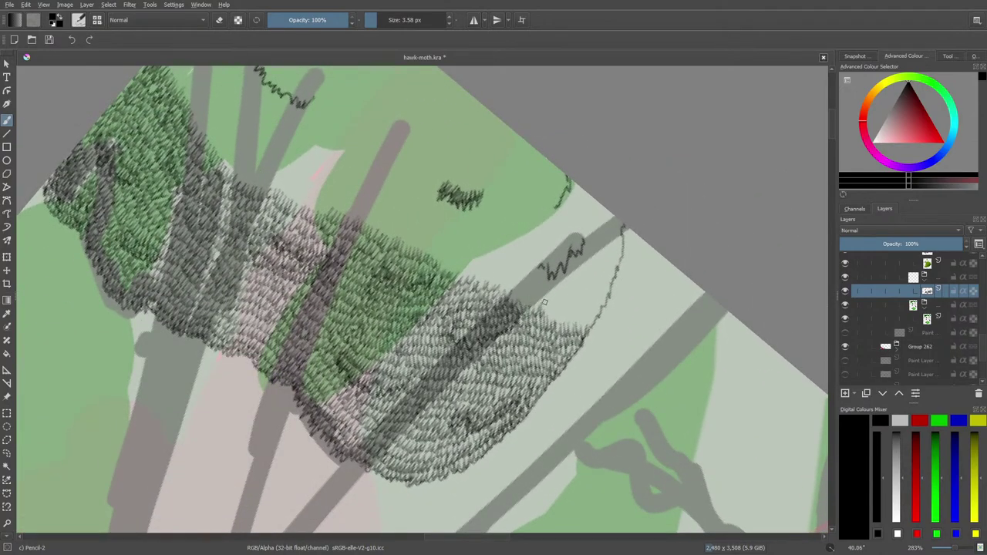
{"action": "mouse_move", "coordinate": [569, 318]}
{"action": "left_mouse_down"}
{"action": "mouse_move", "coordinate": [597, 292]}
{"action": "mouse_move", "coordinate": [587, 313]}
{"action": "mouse_move", "coordinate": [589, 302]}
{"action": "mouse_move", "coordinate": [573, 310]}
{"action": "mouse_move", "coordinate": [550, 291]}
{"action": "mouse_move", "coordinate": [513, 296]}
{"action": "left_mouse_up"}
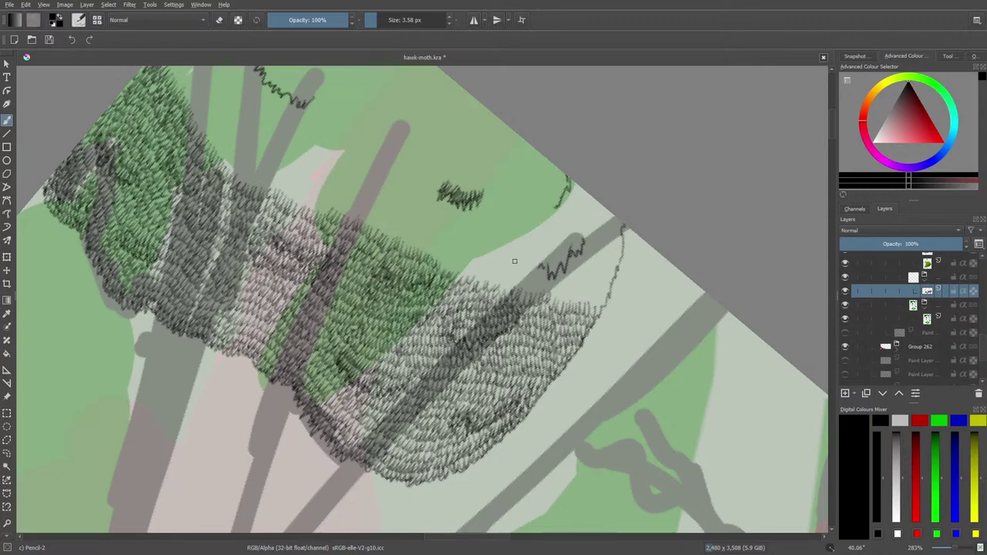
{"action": "mouse_move", "coordinate": [508, 288]}
{"action": "left_mouse_down"}
{"action": "mouse_move", "coordinate": [501, 284]}
{"action": "mouse_move", "coordinate": [512, 280]}
{"action": "mouse_move", "coordinate": [563, 295]}
{"action": "mouse_move", "coordinate": [577, 272]}
{"action": "mouse_move", "coordinate": [597, 308]}
{"action": "mouse_move", "coordinate": [604, 287]}
{"action": "mouse_move", "coordinate": [563, 284]}
{"action": "mouse_move", "coordinate": [581, 272]}
{"action": "mouse_move", "coordinate": [610, 287]}
{"action": "left_mouse_up"}
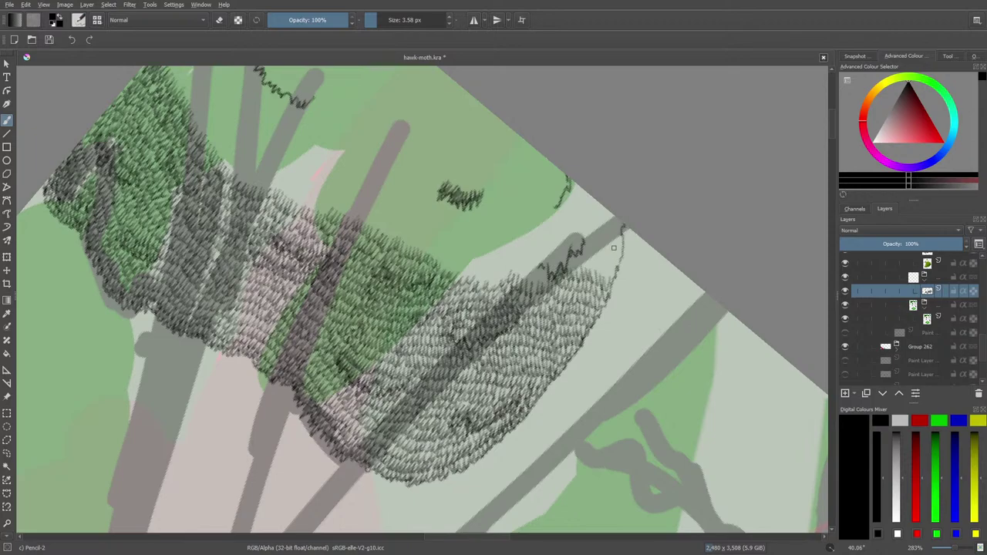
Step: Hatch leaves over the grey branch's jagged accent and fill the remaining canopy tip up to the page's top edge
{"action": "mouse_move", "coordinate": [580, 241]}
{"action": "left_mouse_down"}
{"action": "mouse_move", "coordinate": [549, 273]}
{"action": "mouse_move", "coordinate": [543, 260]}
{"action": "mouse_move", "coordinate": [535, 265]}
{"action": "mouse_move", "coordinate": [543, 279]}
{"action": "mouse_move", "coordinate": [514, 271]}
{"action": "mouse_move", "coordinate": [525, 260]}
{"action": "mouse_move", "coordinate": [537, 270]}
{"action": "mouse_move", "coordinate": [541, 257]}
{"action": "mouse_move", "coordinate": [526, 254]}
{"action": "left_mouse_up"}
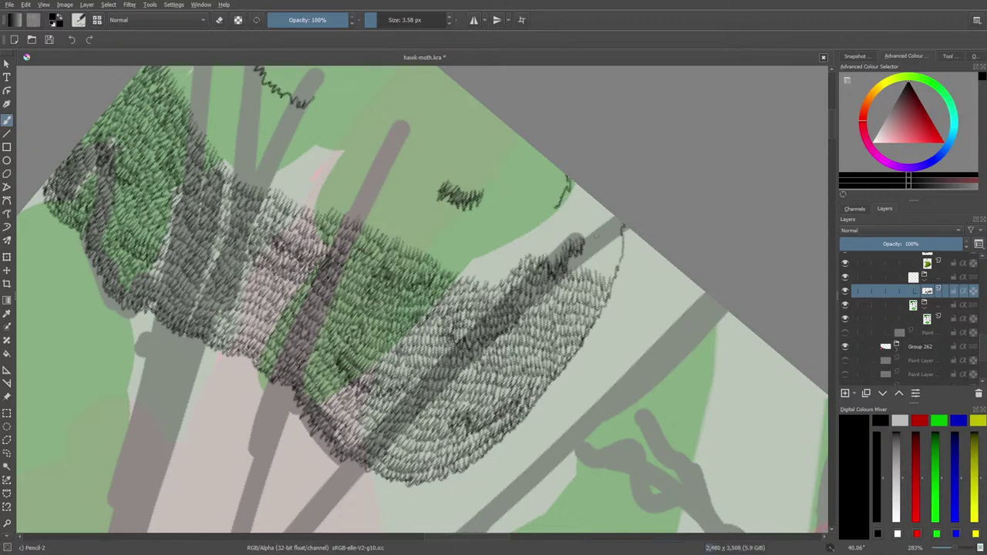
{"action": "mouse_move", "coordinate": [569, 273]}
{"action": "left_mouse_down"}
{"action": "mouse_move", "coordinate": [574, 261]}
{"action": "mouse_move", "coordinate": [612, 272]}
{"action": "mouse_move", "coordinate": [614, 260]}
{"action": "mouse_move", "coordinate": [579, 256]}
{"action": "mouse_move", "coordinate": [594, 244]}
{"action": "mouse_move", "coordinate": [621, 249]}
{"action": "mouse_move", "coordinate": [588, 231]}
{"action": "mouse_move", "coordinate": [620, 225]}
{"action": "mouse_move", "coordinate": [609, 219]}
{"action": "left_mouse_up"}
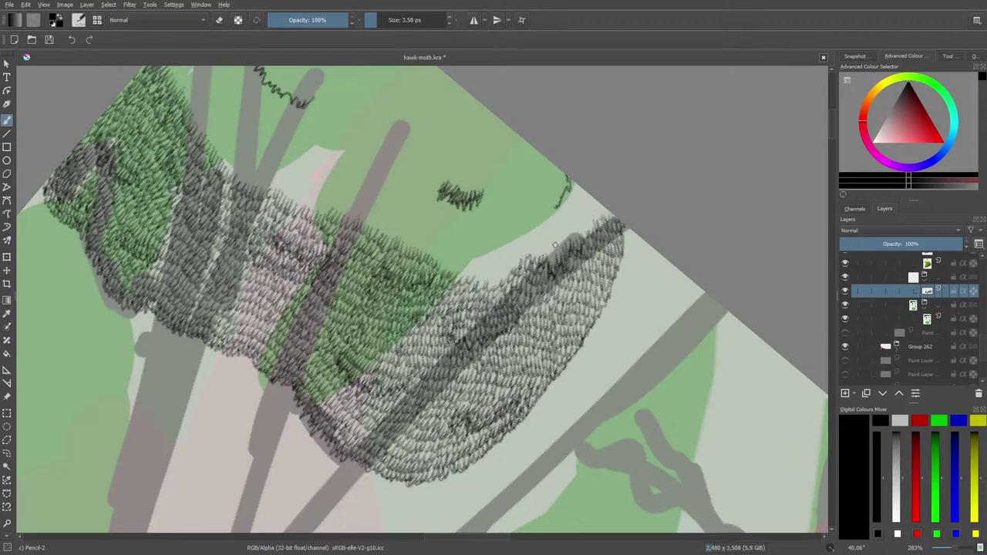
Step: Hatch leaves in the pale notch beside the thick grey branch and along the band's upper edge from the pale gap across the brown trunk
{"action": "mouse_move", "coordinate": [552, 248]}
{"action": "left_mouse_down"}
{"action": "mouse_move", "coordinate": [525, 254]}
{"action": "mouse_move", "coordinate": [513, 236]}
{"action": "mouse_move", "coordinate": [518, 259]}
{"action": "mouse_move", "coordinate": [508, 247]}
{"action": "mouse_move", "coordinate": [508, 267]}
{"action": "mouse_move", "coordinate": [505, 253]}
{"action": "mouse_move", "coordinate": [483, 283]}
{"action": "left_mouse_up"}
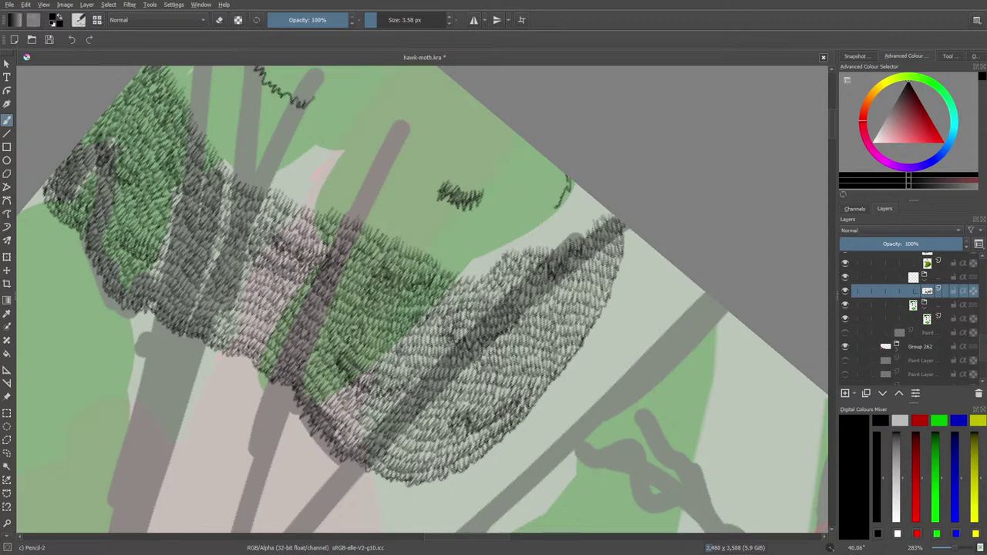
{"action": "left_click_drag", "start_coordinate": [95, 293], "coordinate": [410, 293]}
{"action": "right_click", "coordinate": [410, 293]}
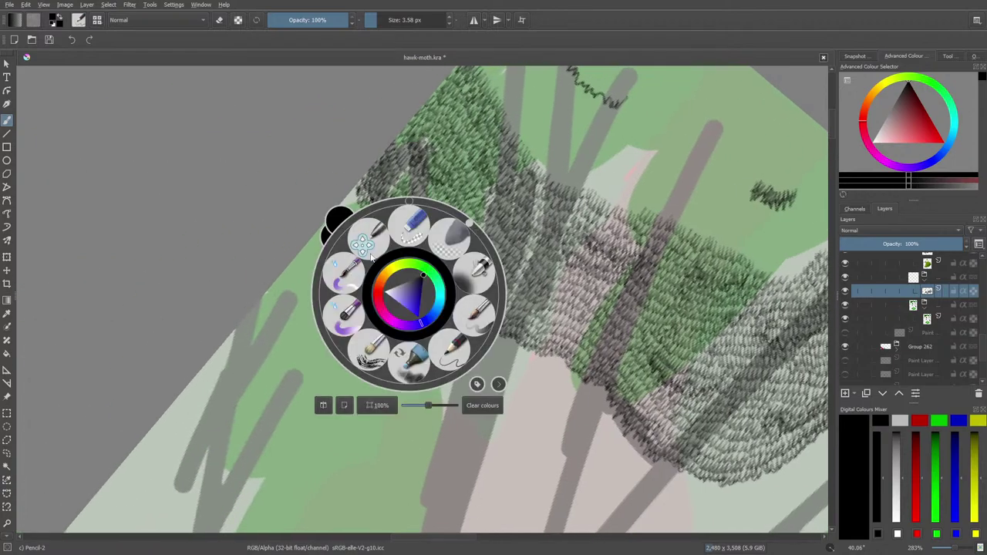
{"action": "left_click_drag", "start_coordinate": [478, 226], "coordinate": [402, 197]}
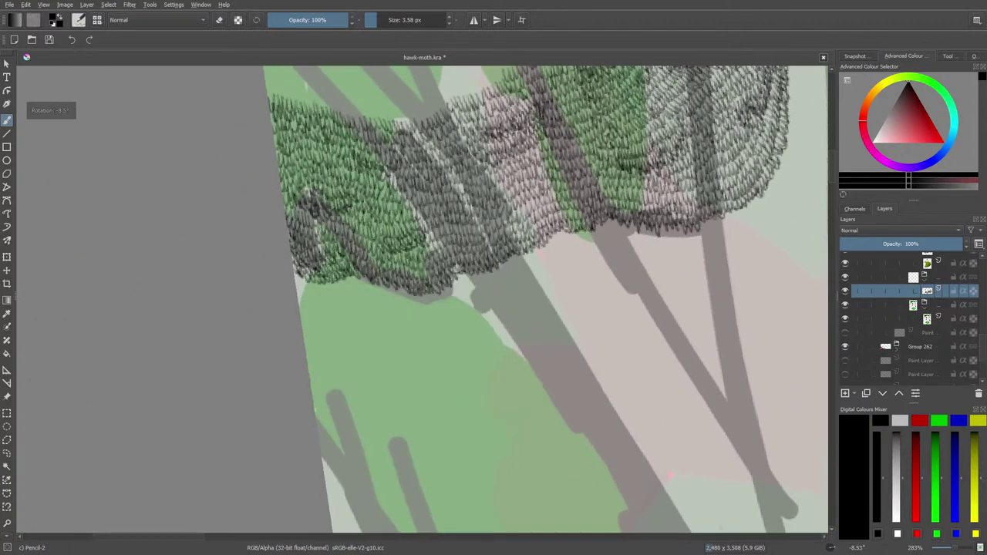
{"action": "key", "text": "ctrl+bracketright"}
{"action": "key", "text": "ctrl+bracketright"}
{"action": "key", "text": "ctrl+bracketright"}
{"action": "key", "text": "ctrl+bracketright"}
{"action": "key", "text": "ctrl+bracketright"}
{"action": "key", "text": "ctrl+bracketright"}
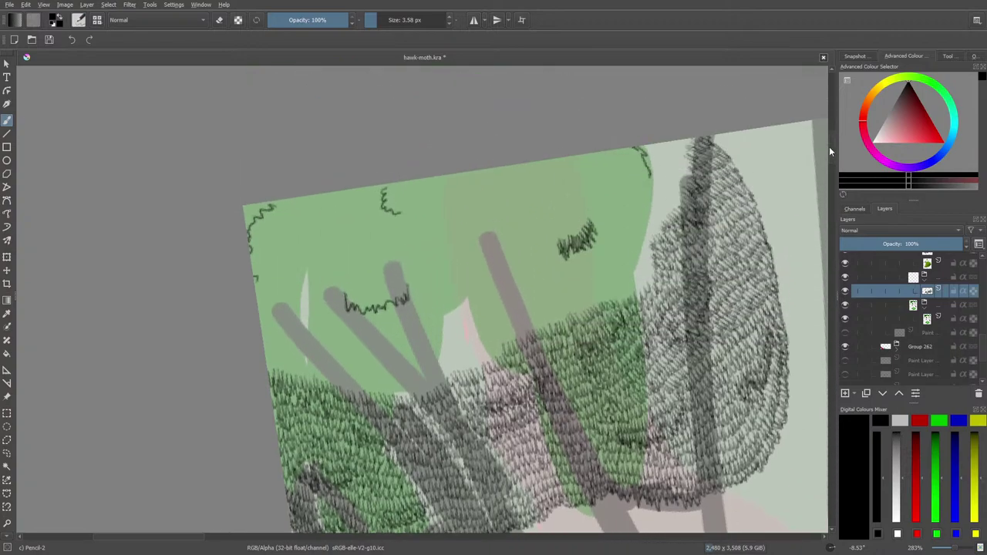
{"action": "right_click", "coordinate": [252, 359]}
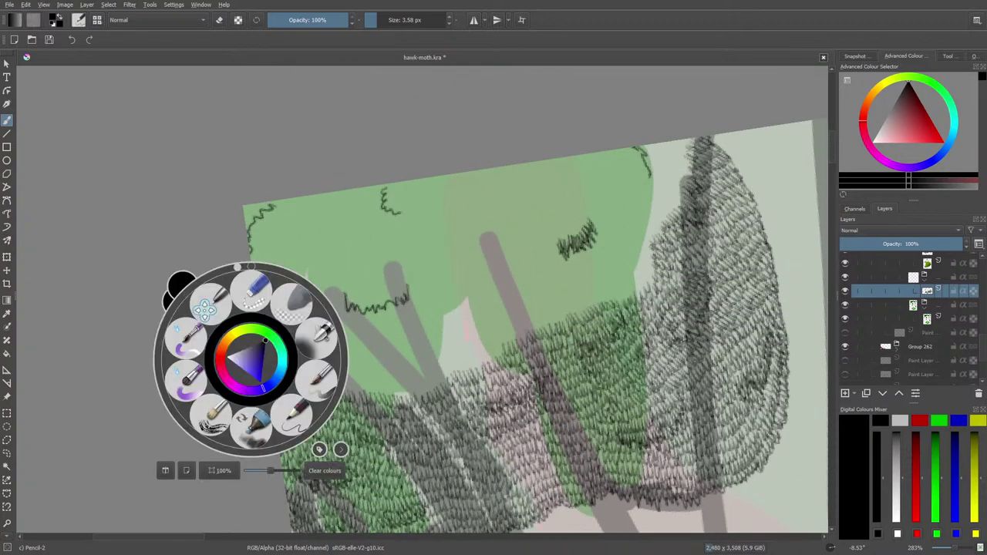
{"action": "left_click", "coordinate": [250, 267]}
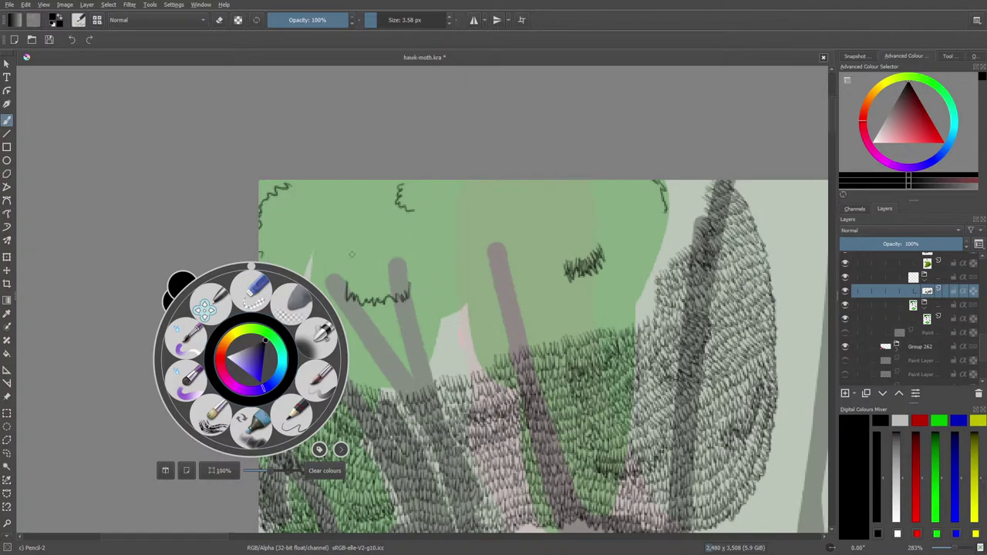
{"action": "left_click", "coordinate": [291, 246]}
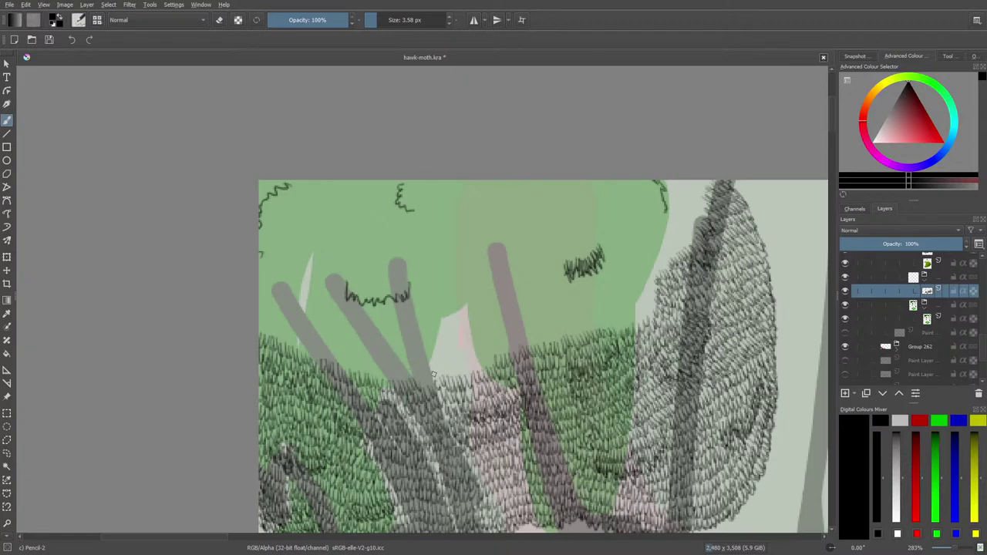
{"action": "left_click_drag", "start_coordinate": [421, 381], "coordinate": [467, 357]}
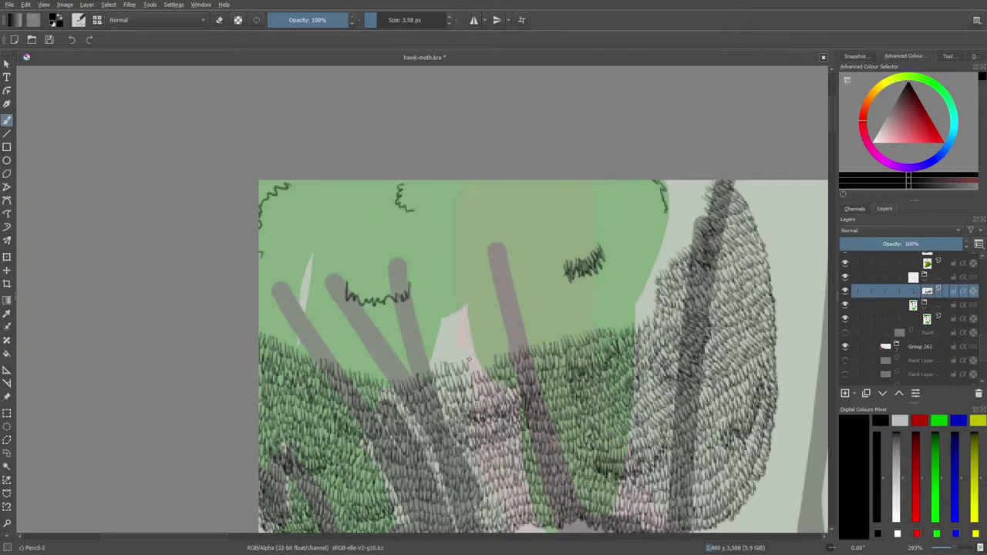
{"action": "mouse_move", "coordinate": [469, 360]}
{"action": "left_mouse_down"}
{"action": "mouse_move", "coordinate": [489, 347]}
{"action": "mouse_move", "coordinate": [425, 346]}
{"action": "left_mouse_up"}
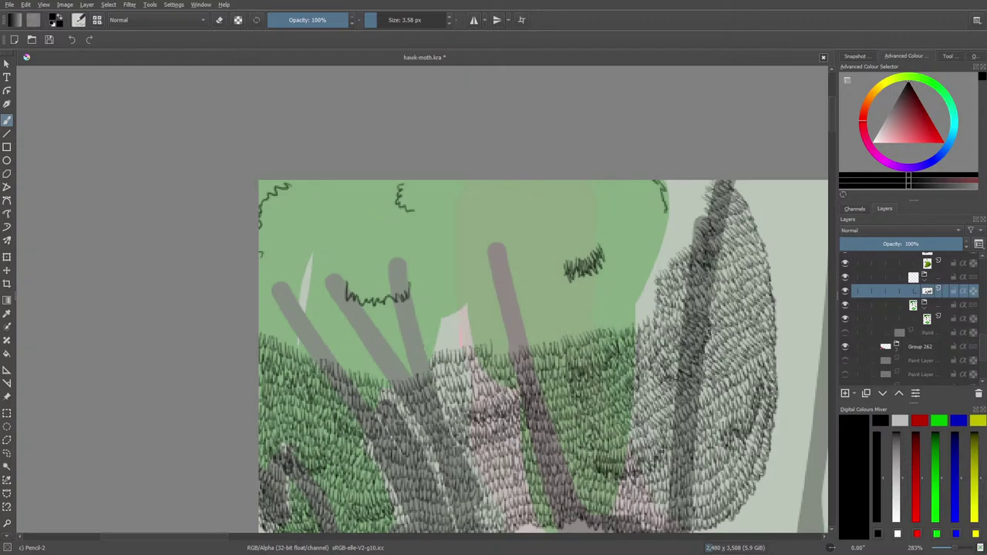
{"action": "mouse_move", "coordinate": [490, 344]}
{"action": "left_mouse_down"}
{"action": "mouse_move", "coordinate": [545, 310]}
{"action": "mouse_move", "coordinate": [529, 333]}
{"action": "mouse_move", "coordinate": [610, 323]}
{"action": "mouse_move", "coordinate": [606, 297]}
{"action": "mouse_move", "coordinate": [617, 322]}
{"action": "mouse_move", "coordinate": [635, 317]}
{"action": "mouse_move", "coordinate": [653, 283]}
{"action": "mouse_move", "coordinate": [597, 312]}
{"action": "left_mouse_up"}
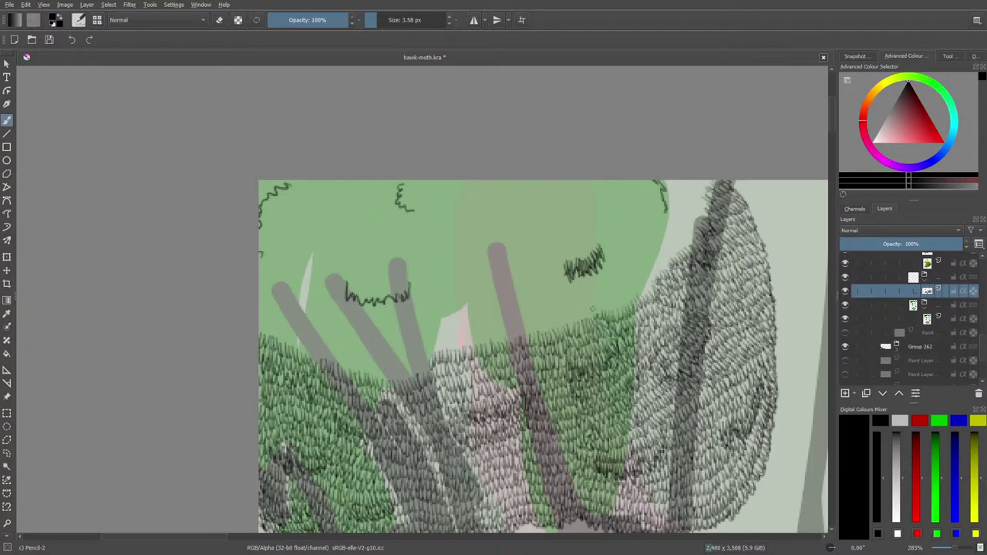
Step: Hatch leaf rows along the band's upper edge from the page's left border across the three thin grey branches
{"action": "left_click_drag", "start_coordinate": [203, 539], "coordinate": [166, 538]}
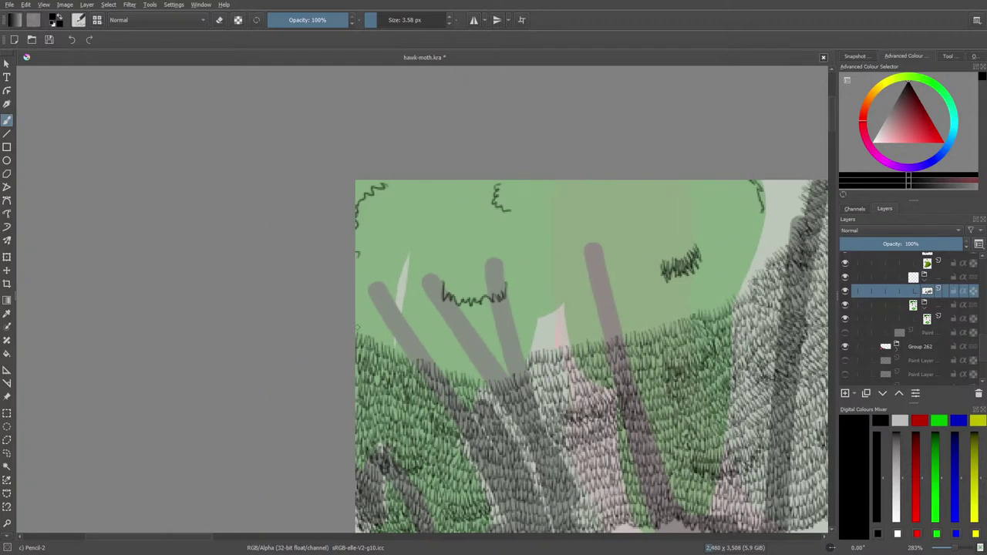
{"action": "mouse_move", "coordinate": [357, 325]}
{"action": "left_mouse_down"}
{"action": "mouse_move", "coordinate": [415, 360]}
{"action": "mouse_move", "coordinate": [483, 378]}
{"action": "mouse_move", "coordinate": [511, 372]}
{"action": "mouse_move", "coordinate": [523, 351]}
{"action": "mouse_move", "coordinate": [483, 371]}
{"action": "left_mouse_up"}
{"action": "mouse_move", "coordinate": [482, 356]}
{"action": "left_mouse_down"}
{"action": "mouse_move", "coordinate": [478, 371]}
{"action": "mouse_move", "coordinate": [432, 342]}
{"action": "mouse_move", "coordinate": [415, 352]}
{"action": "left_mouse_up"}
{"action": "mouse_move", "coordinate": [414, 332]}
{"action": "left_mouse_down"}
{"action": "mouse_move", "coordinate": [391, 317]}
{"action": "mouse_move", "coordinate": [383, 329]}
{"action": "mouse_move", "coordinate": [360, 326]}
{"action": "left_mouse_up"}
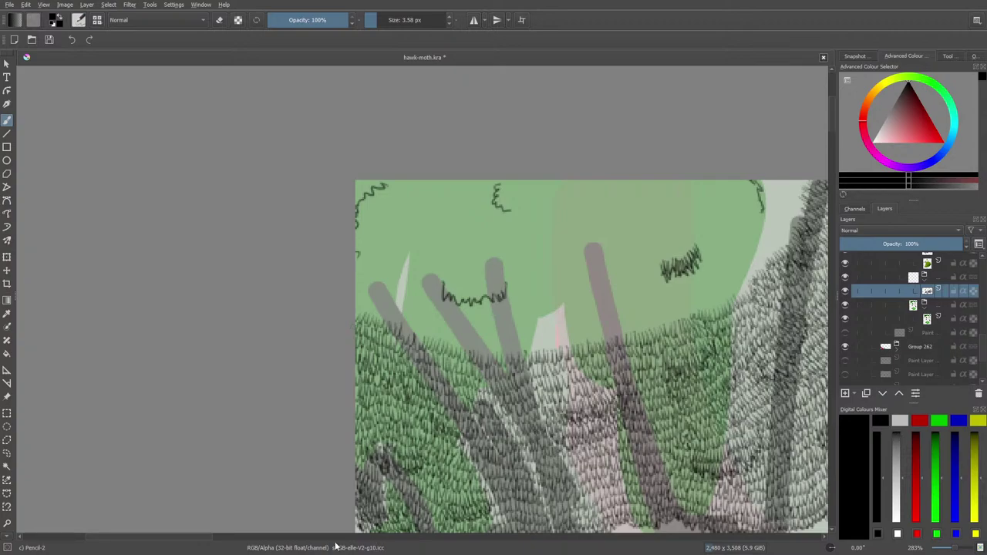
Step: Build up the zigzag outline between the two thin grey branch tips into a dense, dark row of hatched leaves
{"action": "scroll", "coordinate": [173, 538], "scroll_direction": "right", "scroll_amount": 5}
{"action": "scroll", "coordinate": [165, 524], "scroll_direction": "left", "scroll_amount": 5}
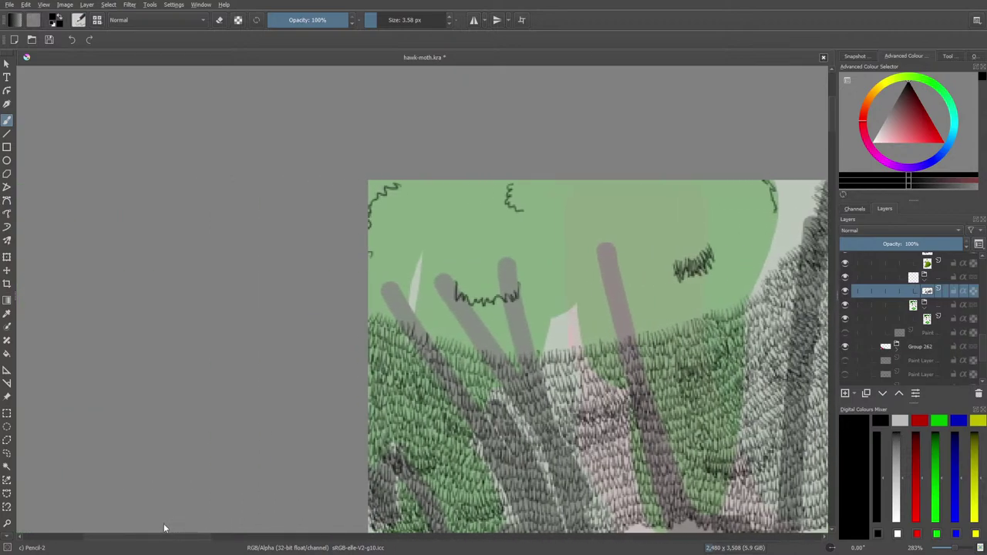
{"action": "scroll", "coordinate": [168, 525], "scroll_direction": "right", "scroll_amount": 1}
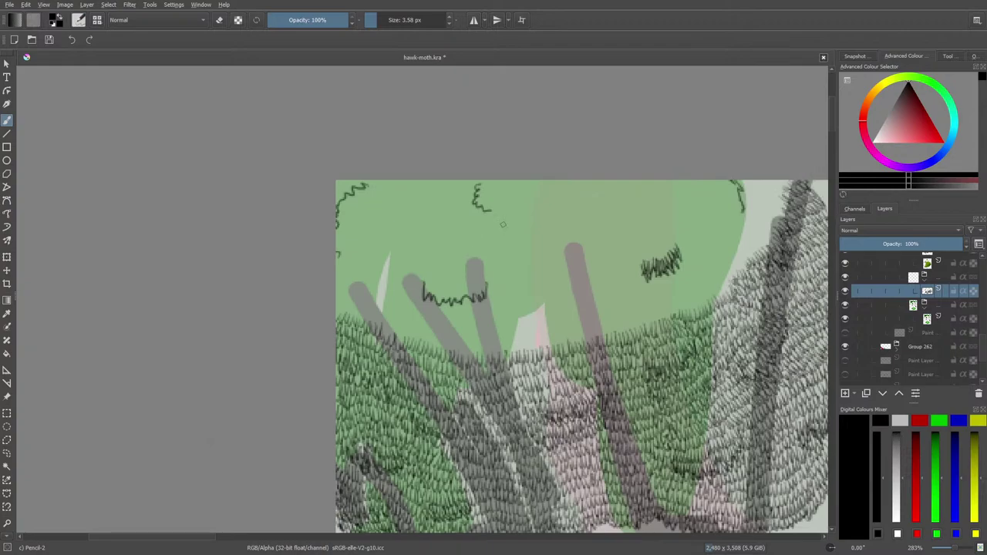
{"action": "mouse_move", "coordinate": [422, 287]}
{"action": "left_mouse_down"}
{"action": "mouse_move", "coordinate": [482, 275]}
{"action": "mouse_move", "coordinate": [446, 280]}
{"action": "mouse_move", "coordinate": [466, 283]}
{"action": "mouse_move", "coordinate": [426, 277]}
{"action": "mouse_move", "coordinate": [471, 284]}
{"action": "mouse_move", "coordinate": [432, 284]}
{"action": "mouse_move", "coordinate": [415, 297]}
{"action": "mouse_move", "coordinate": [439, 288]}
{"action": "mouse_move", "coordinate": [420, 294]}
{"action": "mouse_move", "coordinate": [432, 280]}
{"action": "mouse_move", "coordinate": [429, 287]}
{"action": "mouse_move", "coordinate": [489, 296]}
{"action": "left_mouse_up"}
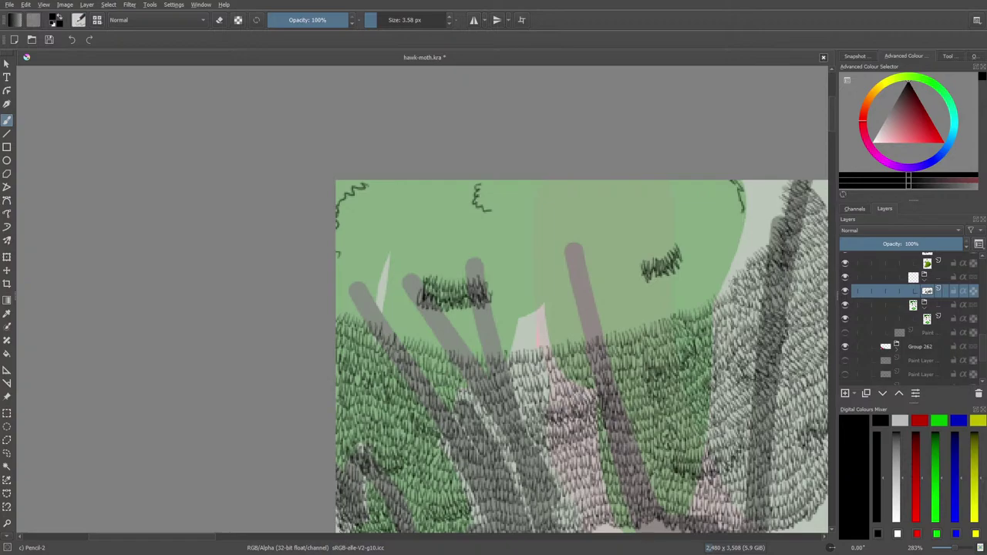
Step: Hatch another leaf row along the band's upper edge from the page's left border over the thin grey branches to the brown trunk
{"action": "mouse_move", "coordinate": [176, 537]}
{"action": "left_mouse_down"}
{"action": "mouse_move", "coordinate": [313, 534]}
{"action": "mouse_move", "coordinate": [168, 536]}
{"action": "mouse_move", "coordinate": [183, 519]}
{"action": "left_mouse_up"}
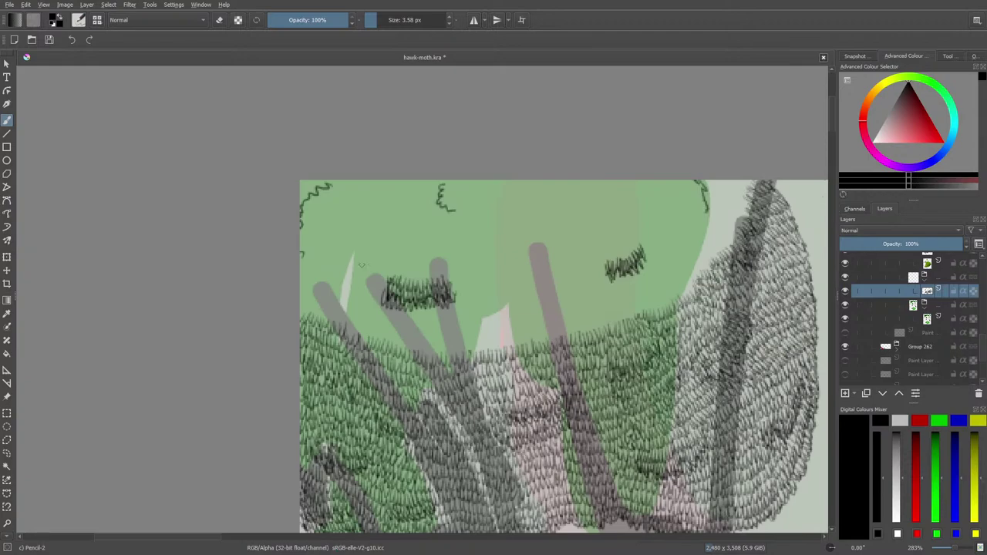
{"action": "mouse_move", "coordinate": [306, 309]}
{"action": "left_mouse_down"}
{"action": "mouse_move", "coordinate": [358, 325]}
{"action": "mouse_move", "coordinate": [368, 291]}
{"action": "mouse_move", "coordinate": [366, 338]}
{"action": "mouse_move", "coordinate": [396, 330]}
{"action": "left_mouse_up"}
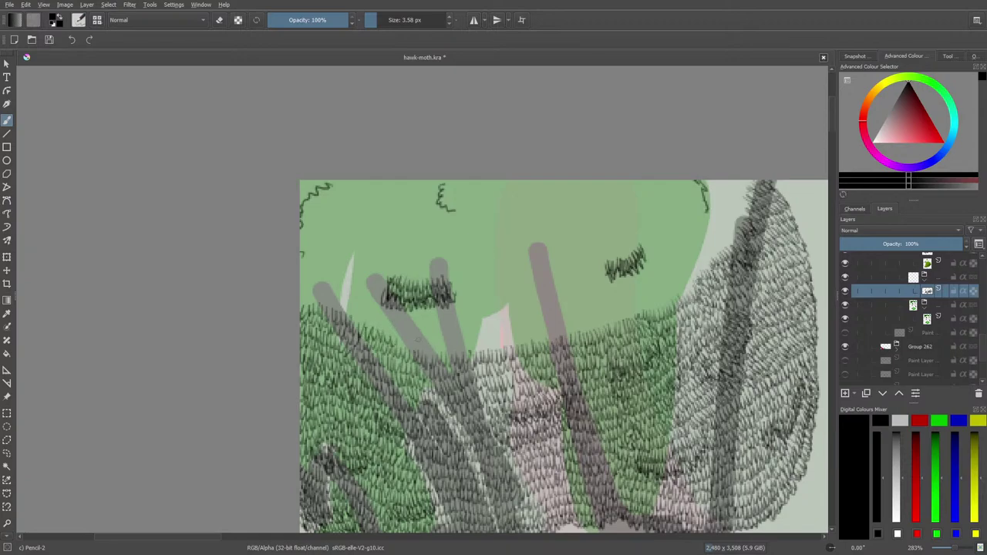
{"action": "mouse_move", "coordinate": [399, 340]}
{"action": "left_mouse_down"}
{"action": "mouse_move", "coordinate": [458, 351]}
{"action": "mouse_move", "coordinate": [471, 330]}
{"action": "mouse_move", "coordinate": [496, 344]}
{"action": "mouse_move", "coordinate": [529, 339]}
{"action": "mouse_move", "coordinate": [545, 321]}
{"action": "left_mouse_up"}
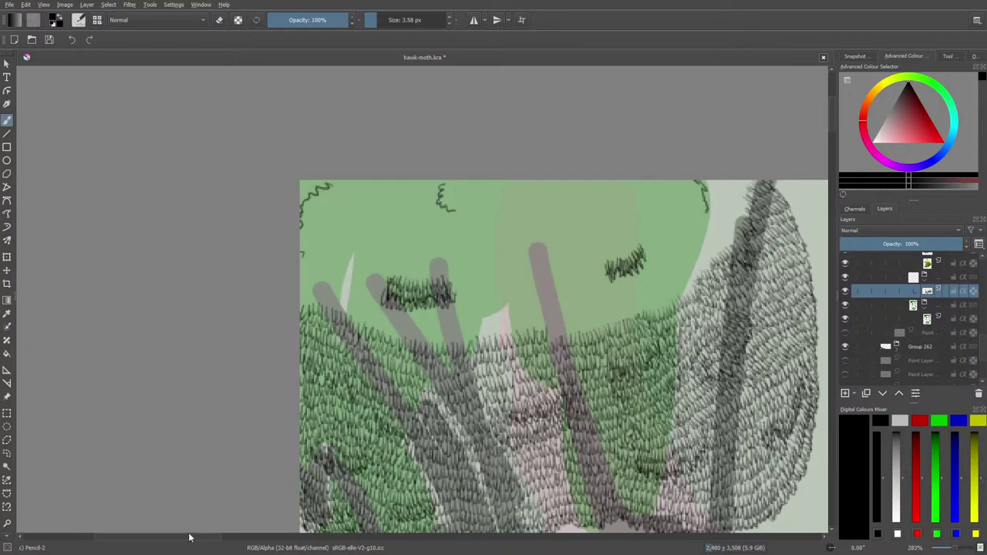
Step: Hatch a leaf row along the green foliage's edge beyond the brown trunk, continuing along the pale canopy towards the page's top edge
{"action": "left_click_drag", "start_coordinate": [189, 538], "coordinate": [222, 536]}
{"action": "right_click", "coordinate": [224, 532]}
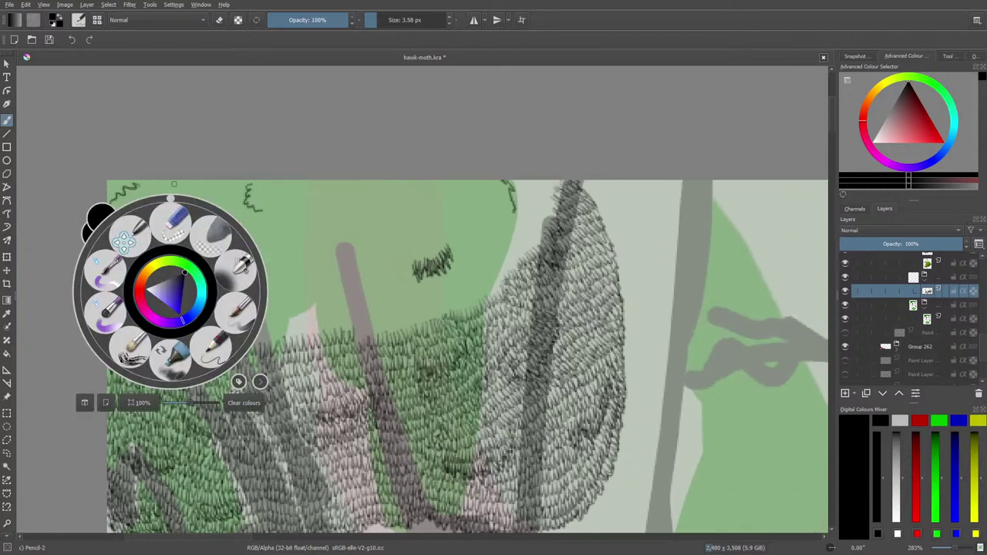
{"action": "left_click_drag", "start_coordinate": [169, 195], "coordinate": [208, 226]}
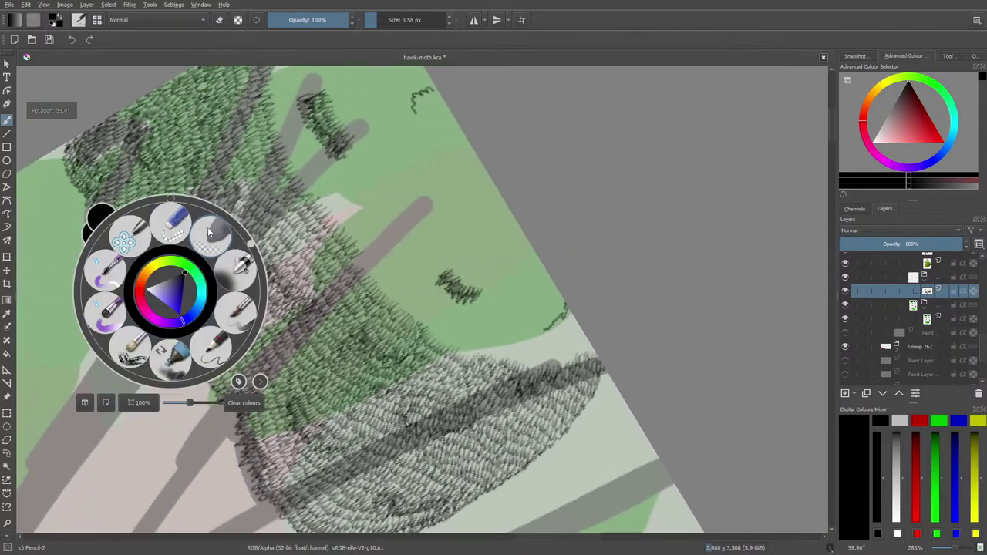
{"action": "left_click", "coordinate": [207, 227]}
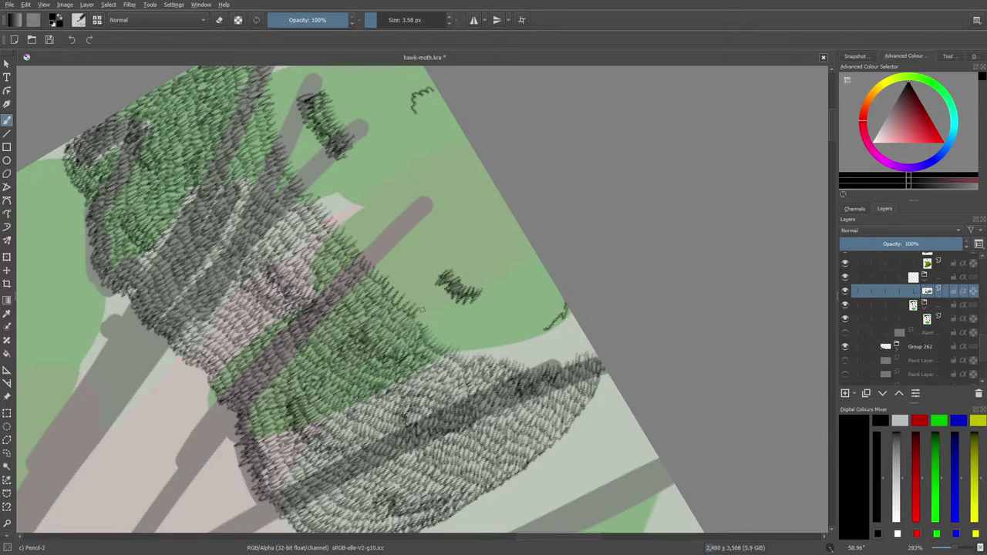
{"action": "mouse_move", "coordinate": [438, 324]}
{"action": "left_mouse_down"}
{"action": "mouse_move", "coordinate": [475, 326]}
{"action": "mouse_move", "coordinate": [482, 351]}
{"action": "mouse_move", "coordinate": [507, 347]}
{"action": "mouse_move", "coordinate": [513, 325]}
{"action": "mouse_move", "coordinate": [527, 367]}
{"action": "mouse_move", "coordinate": [573, 352]}
{"action": "left_mouse_up"}
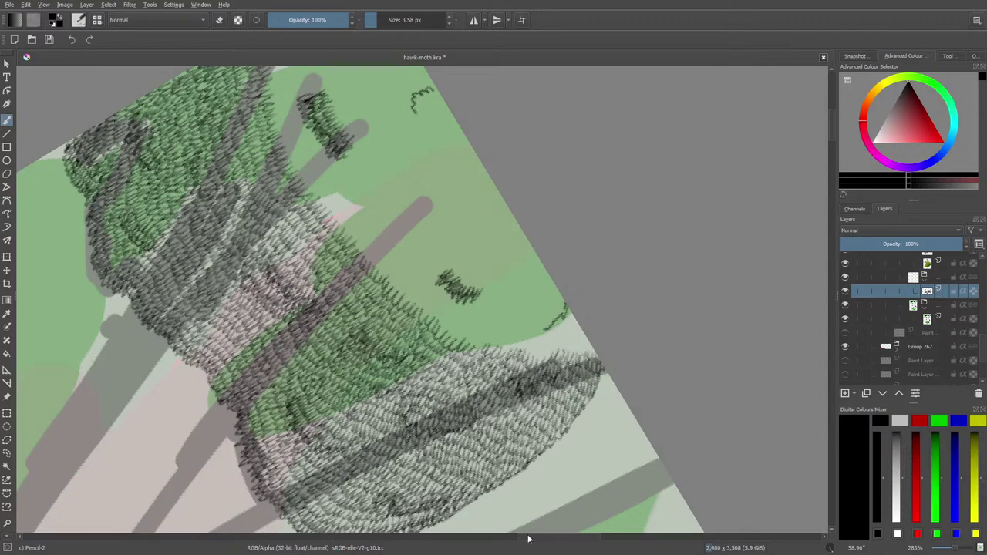
Step: Fill the green area up to the dark leaf accent with hatched leaves, from the page's left border across to the brown trunk
{"action": "mouse_move", "coordinate": [529, 539]}
{"action": "left_mouse_down"}
{"action": "mouse_move", "coordinate": [505, 510]}
{"action": "mouse_move", "coordinate": [540, 494]}
{"action": "left_mouse_up"}
{"action": "scroll", "coordinate": [833, 117], "scroll_direction": "up", "scroll_amount": 2}
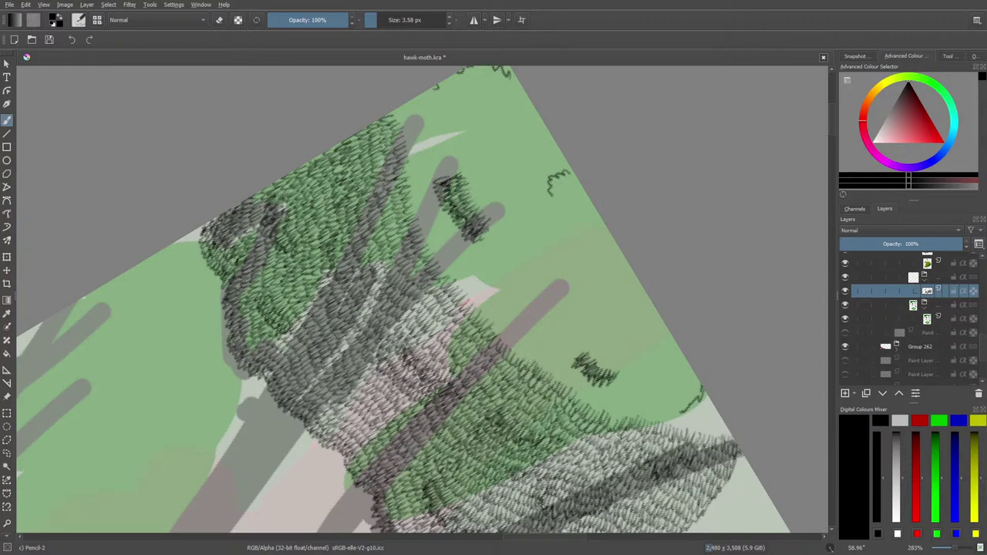
{"action": "right_click", "coordinate": [390, 174]}
{"action": "left_click_drag", "start_coordinate": [417, 86], "coordinate": [381, 108]}
{"action": "left_click", "coordinate": [231, 193]}
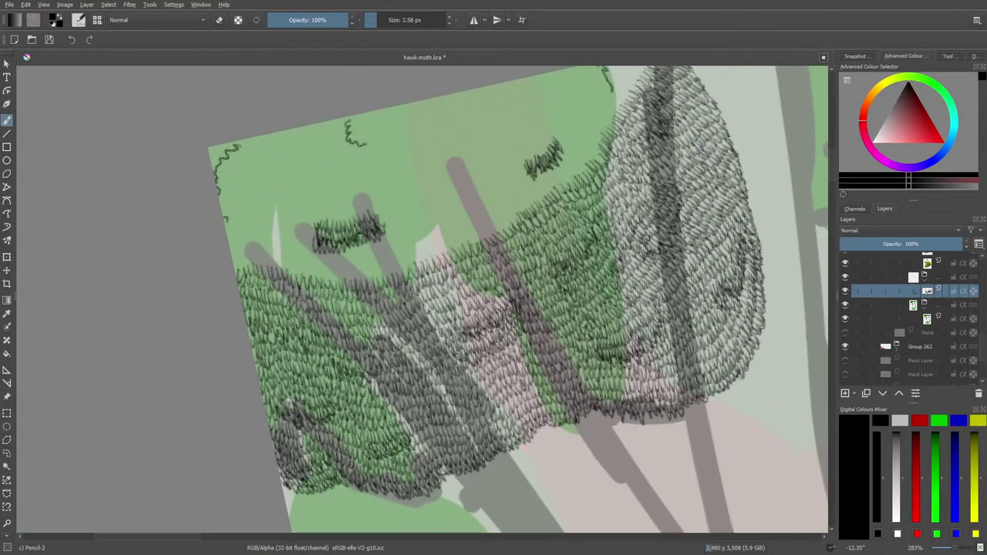
{"action": "mouse_move", "coordinate": [242, 256]}
{"action": "left_mouse_down"}
{"action": "mouse_move", "coordinate": [305, 262]}
{"action": "mouse_move", "coordinate": [315, 273]}
{"action": "mouse_move", "coordinate": [389, 265]}
{"action": "mouse_move", "coordinate": [366, 275]}
{"action": "mouse_move", "coordinate": [415, 255]}
{"action": "mouse_move", "coordinate": [419, 240]}
{"action": "mouse_move", "coordinate": [342, 255]}
{"action": "mouse_move", "coordinate": [421, 236]}
{"action": "mouse_move", "coordinate": [384, 238]}
{"action": "mouse_move", "coordinate": [446, 249]}
{"action": "mouse_move", "coordinate": [500, 228]}
{"action": "left_mouse_up"}
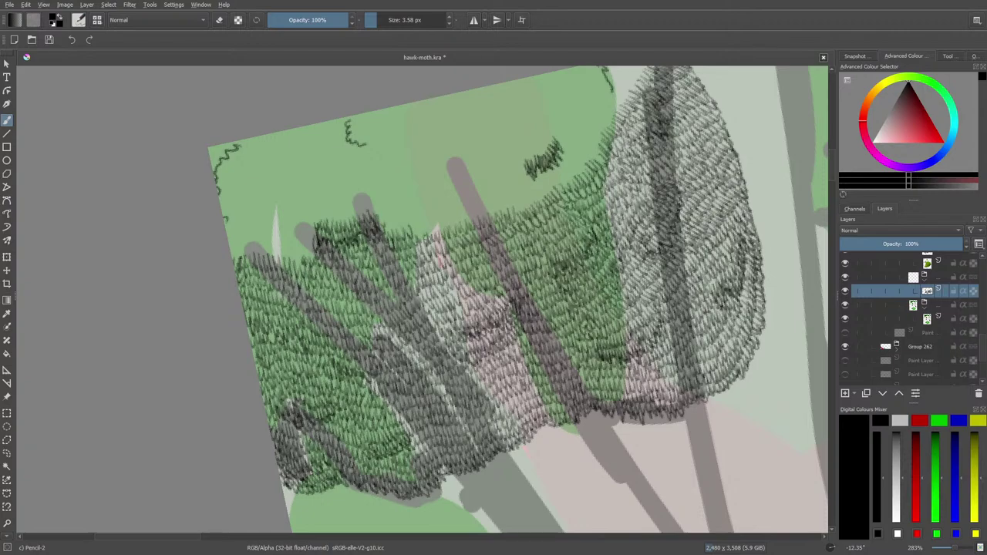
Step: Hatch leaves beneath the jagged accent beyond the brown trunk and fill the pale gap up to the page's top edge
{"action": "right_click", "coordinate": [461, 212]}
{"action": "left_click", "coordinate": [456, 97]}
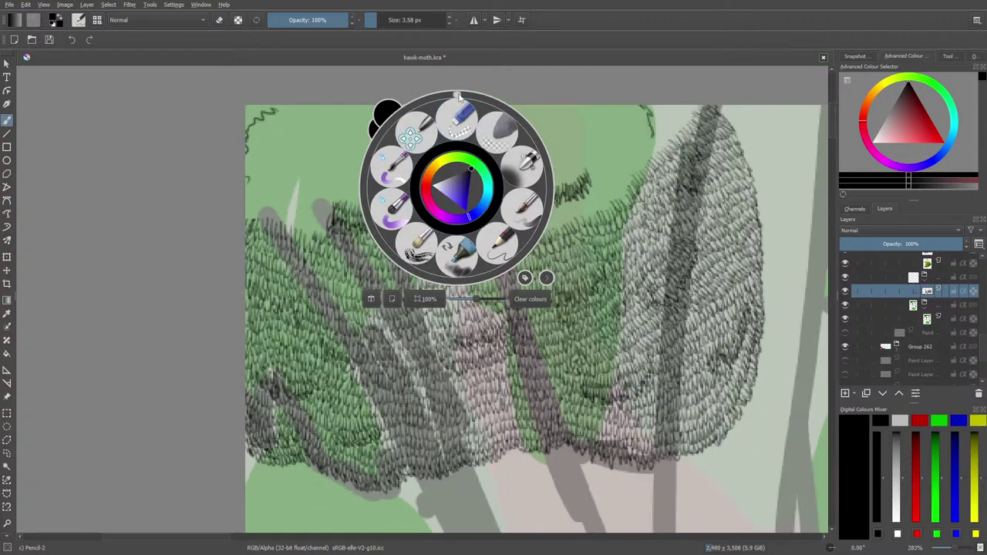
{"action": "left_click_drag", "start_coordinate": [448, 94], "coordinate": [487, 139]}
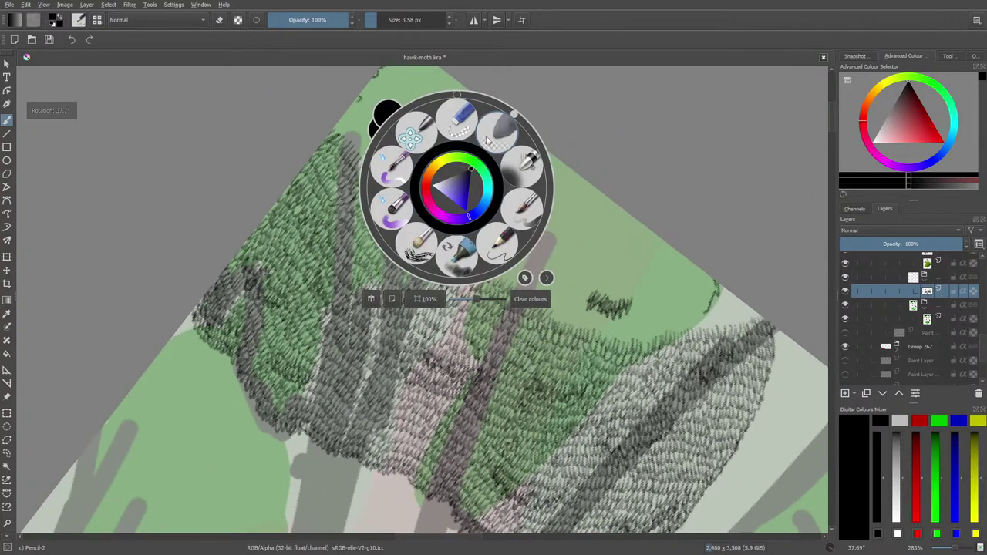
{"action": "left_click", "coordinate": [487, 139]}
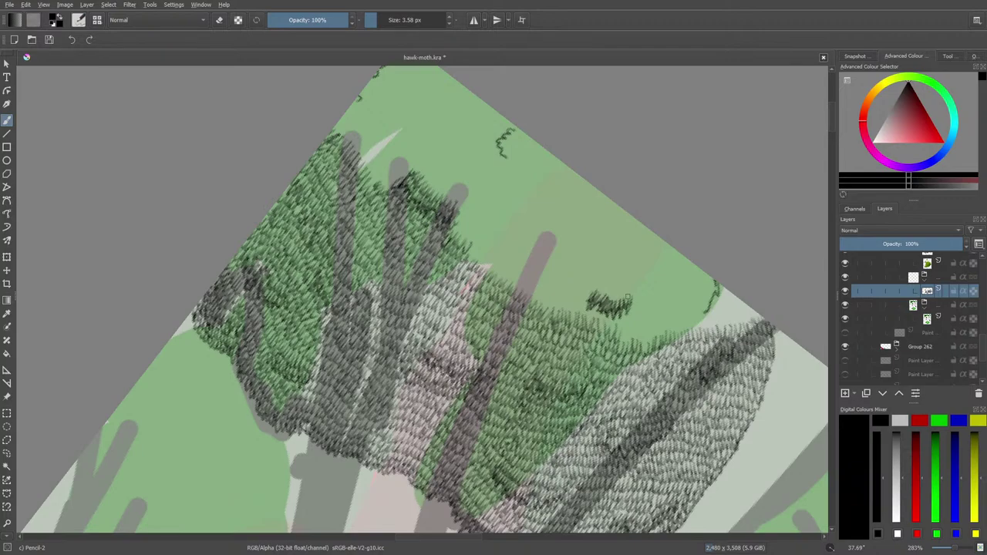
{"action": "mouse_move", "coordinate": [625, 336]}
{"action": "left_mouse_down"}
{"action": "mouse_move", "coordinate": [622, 344]}
{"action": "mouse_move", "coordinate": [656, 330]}
{"action": "mouse_move", "coordinate": [661, 317]}
{"action": "mouse_move", "coordinate": [660, 330]}
{"action": "mouse_move", "coordinate": [615, 324]}
{"action": "mouse_move", "coordinate": [553, 298]}
{"action": "mouse_move", "coordinate": [591, 290]}
{"action": "mouse_move", "coordinate": [571, 289]}
{"action": "left_mouse_up"}
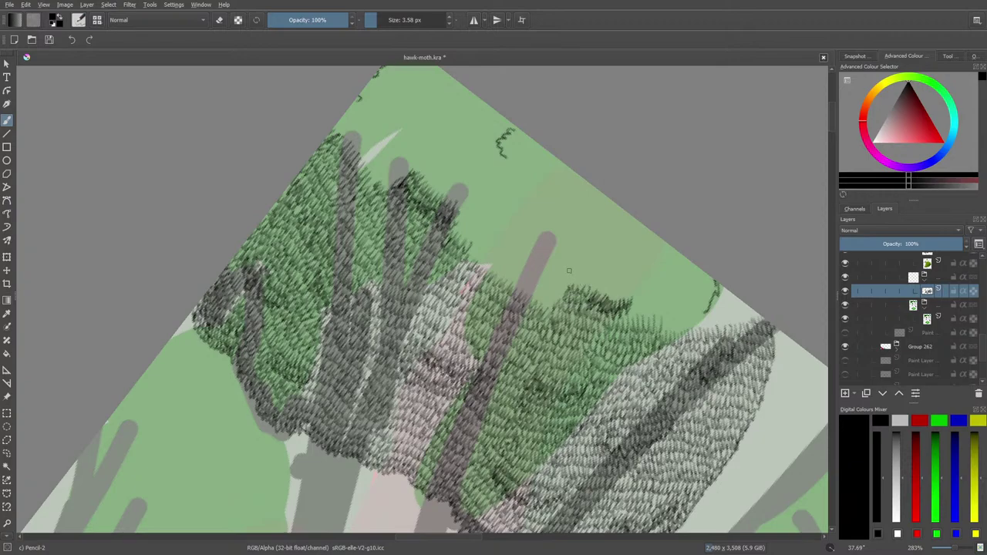
{"action": "mouse_move", "coordinate": [671, 320]}
{"action": "left_mouse_down"}
{"action": "mouse_move", "coordinate": [707, 325]}
{"action": "mouse_move", "coordinate": [759, 313]}
{"action": "left_mouse_up"}
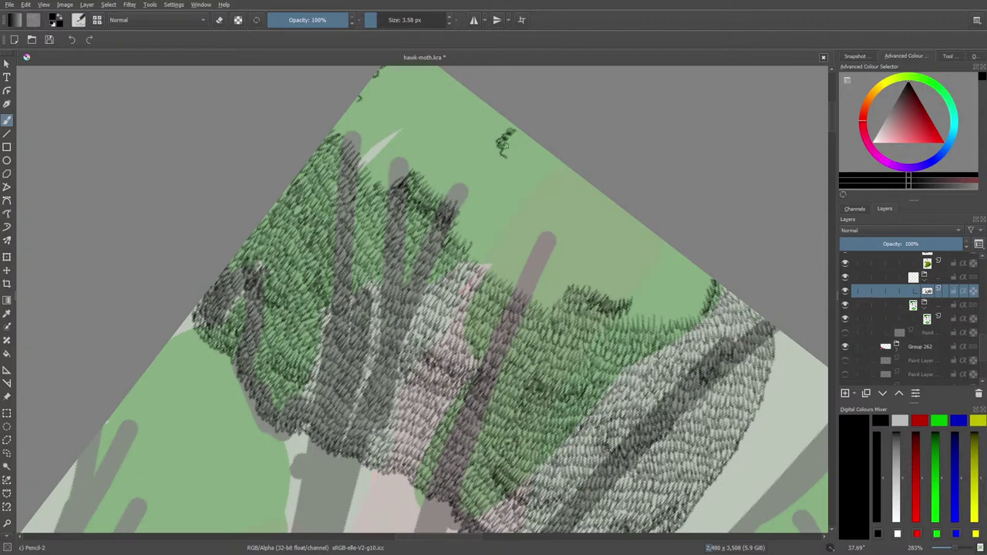
Step: Thicken the small squiggle near the page's top edge and extend the leaf rows on both sides of the jagged accent beyond the brown trunk
{"action": "left_click_drag", "start_coordinate": [507, 144], "coordinate": [516, 147]}
{"action": "mouse_move", "coordinate": [553, 300]}
{"action": "left_mouse_down"}
{"action": "mouse_move", "coordinate": [539, 303]}
{"action": "mouse_move", "coordinate": [512, 277]}
{"action": "mouse_move", "coordinate": [549, 298]}
{"action": "mouse_move", "coordinate": [571, 276]}
{"action": "mouse_move", "coordinate": [549, 283]}
{"action": "mouse_move", "coordinate": [531, 270]}
{"action": "left_mouse_up"}
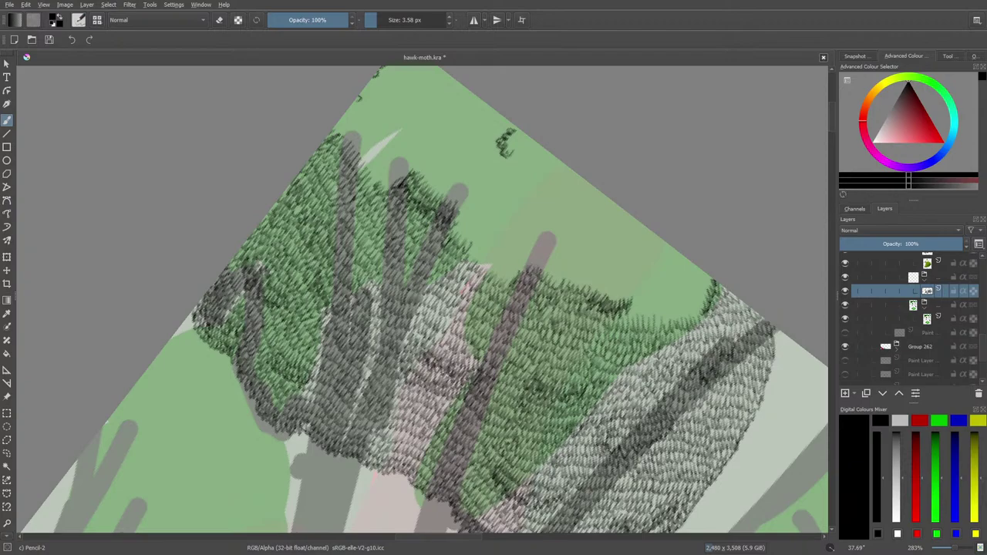
{"action": "right_click", "coordinate": [453, 264]}
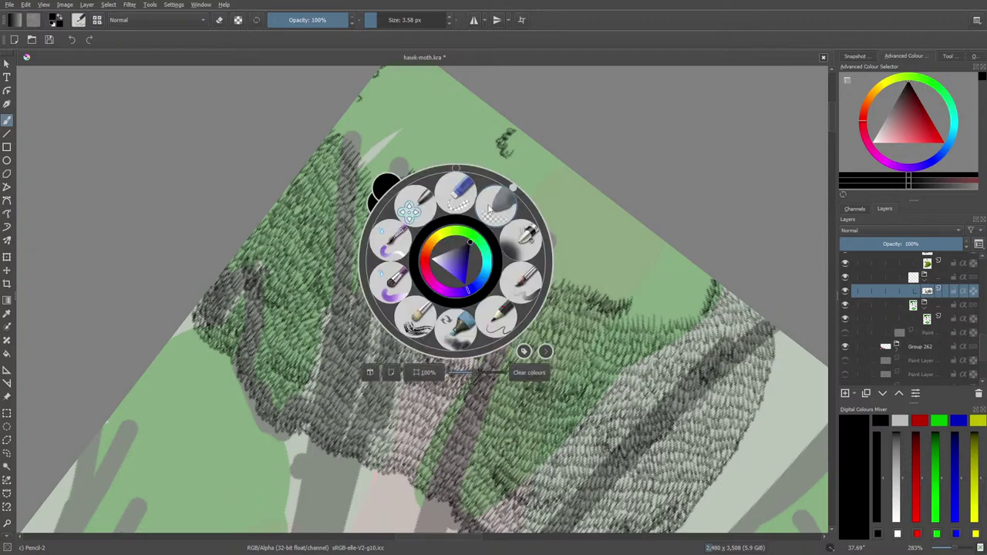
{"action": "left_click_drag", "start_coordinate": [497, 188], "coordinate": [454, 180]}
{"action": "left_click_drag", "start_coordinate": [430, 169], "coordinate": [457, 165]}
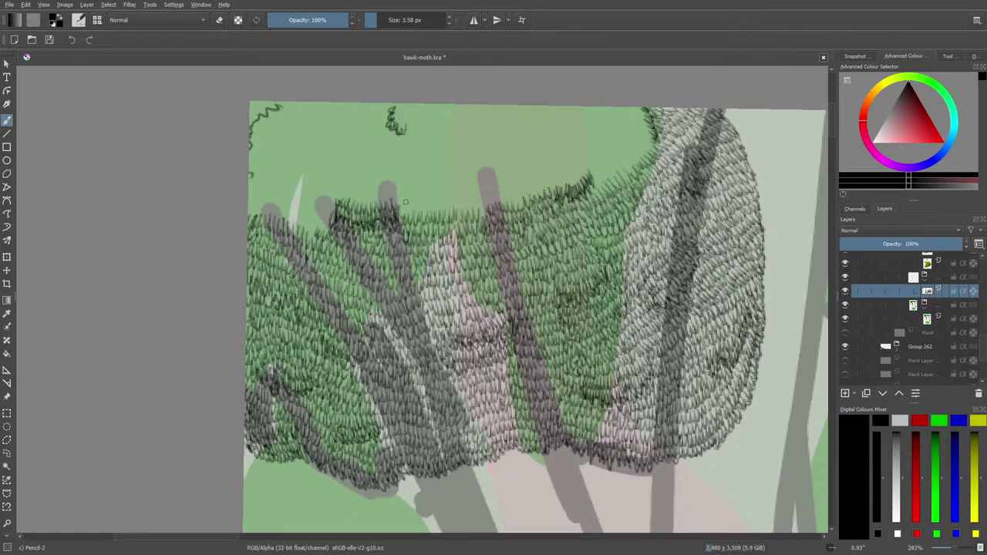
{"action": "scroll", "coordinate": [830, 115], "scroll_direction": "up", "scroll_amount": 3}
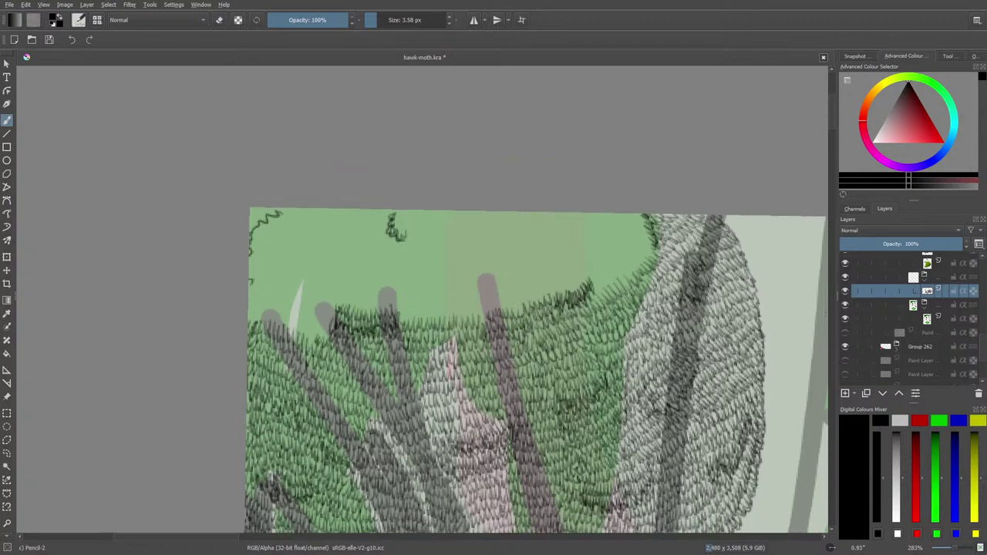
{"action": "mouse_move", "coordinate": [592, 301]}
{"action": "left_mouse_down"}
{"action": "mouse_move", "coordinate": [615, 263]}
{"action": "mouse_move", "coordinate": [598, 274]}
{"action": "mouse_move", "coordinate": [592, 248]}
{"action": "mouse_move", "coordinate": [628, 243]}
{"action": "mouse_move", "coordinate": [625, 266]}
{"action": "mouse_move", "coordinate": [640, 234]}
{"action": "mouse_move", "coordinate": [616, 260]}
{"action": "mouse_move", "coordinate": [626, 235]}
{"action": "left_mouse_up"}
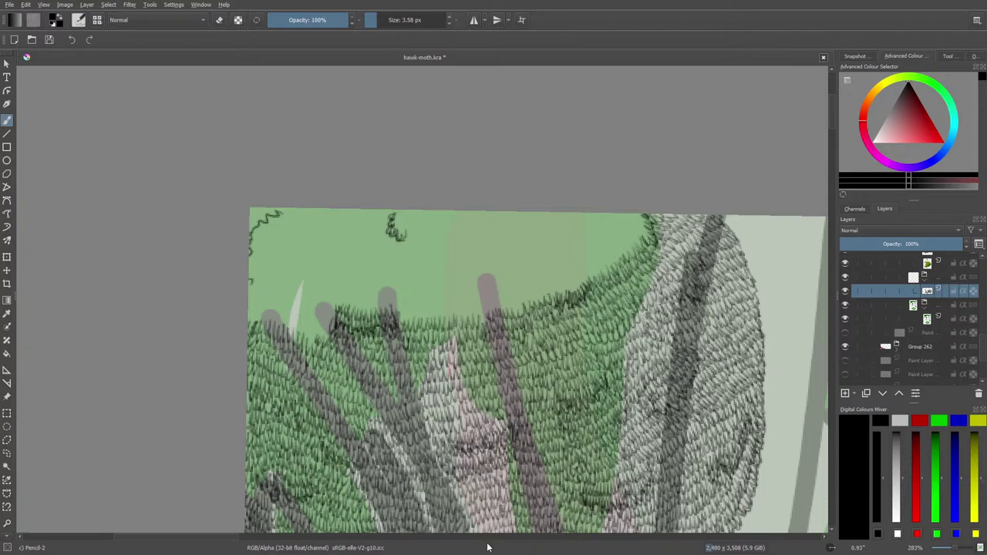
Step: Hatch a leaf row from the page's left border past the pale sliver to the second grey branch tip
{"action": "left_click_drag", "start_coordinate": [185, 537], "coordinate": [165, 536]}
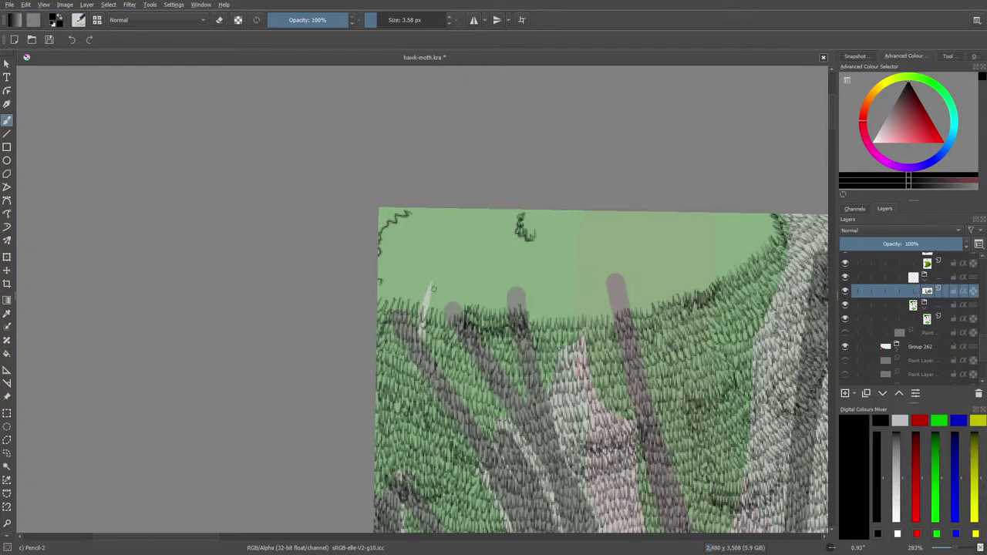
{"action": "mouse_move", "coordinate": [957, 549]}
{"action": "left_mouse_down"}
{"action": "mouse_move", "coordinate": [936, 551]}
{"action": "mouse_move", "coordinate": [960, 548]}
{"action": "left_mouse_up"}
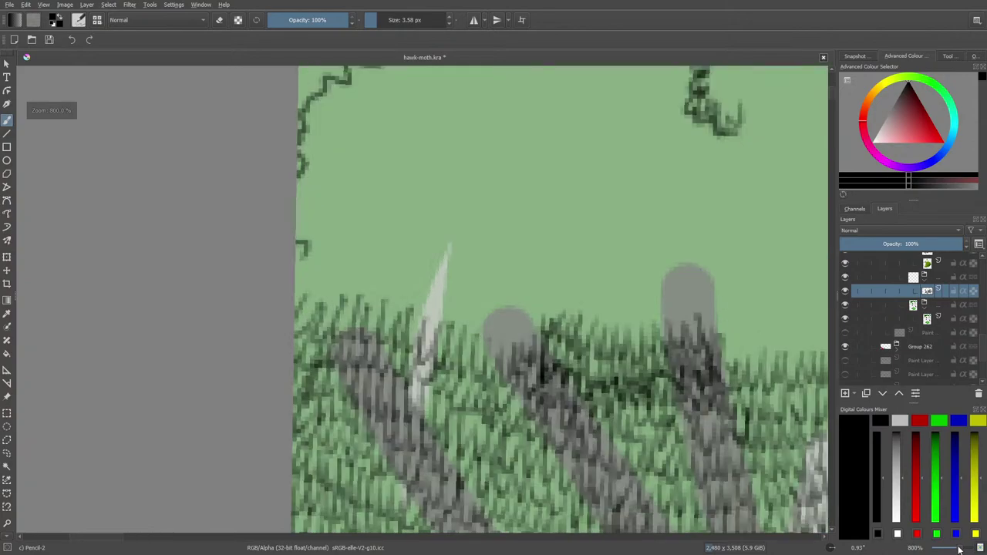
{"action": "mouse_move", "coordinate": [299, 261]}
{"action": "left_mouse_down"}
{"action": "mouse_move", "coordinate": [317, 296]}
{"action": "mouse_move", "coordinate": [358, 242]}
{"action": "mouse_move", "coordinate": [355, 261]}
{"action": "mouse_move", "coordinate": [381, 277]}
{"action": "mouse_move", "coordinate": [418, 241]}
{"action": "mouse_move", "coordinate": [399, 308]}
{"action": "mouse_move", "coordinate": [417, 281]}
{"action": "mouse_move", "coordinate": [441, 278]}
{"action": "mouse_move", "coordinate": [455, 325]}
{"action": "mouse_move", "coordinate": [505, 280]}
{"action": "mouse_move", "coordinate": [484, 305]}
{"action": "mouse_move", "coordinate": [517, 307]}
{"action": "mouse_move", "coordinate": [544, 339]}
{"action": "left_mouse_up"}
{"action": "scroll", "coordinate": [957, 548], "scroll_direction": "down", "scroll_amount": 3}
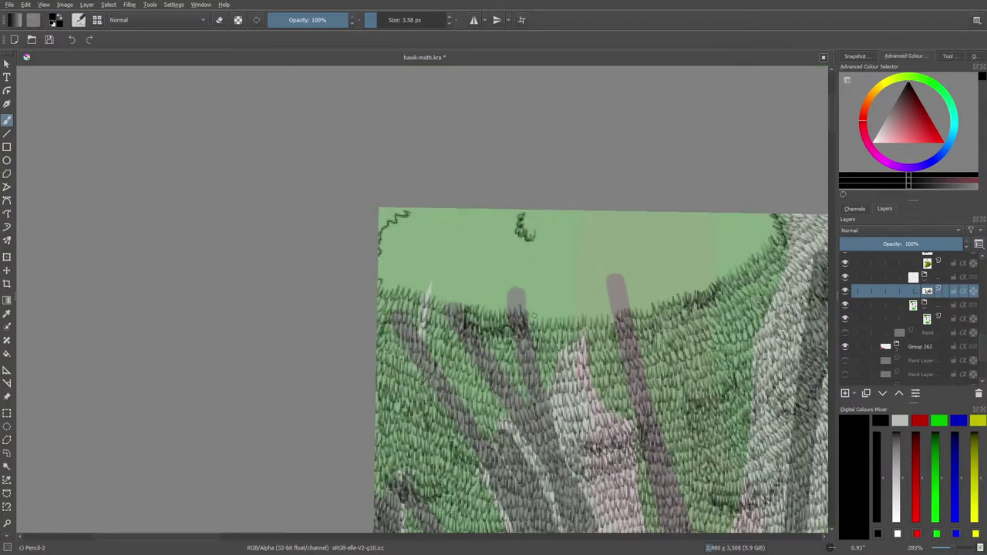
Step: Extend the leaf row from the third grey branch past the brown trunk and hatch leaves around the trunk's tip
{"action": "mouse_move", "coordinate": [532, 315]}
{"action": "left_mouse_down"}
{"action": "mouse_move", "coordinate": [534, 301]}
{"action": "mouse_move", "coordinate": [559, 316]}
{"action": "mouse_move", "coordinate": [605, 299]}
{"action": "mouse_move", "coordinate": [610, 311]}
{"action": "left_mouse_up"}
{"action": "left_click_drag", "start_coordinate": [611, 318], "coordinate": [615, 301]}
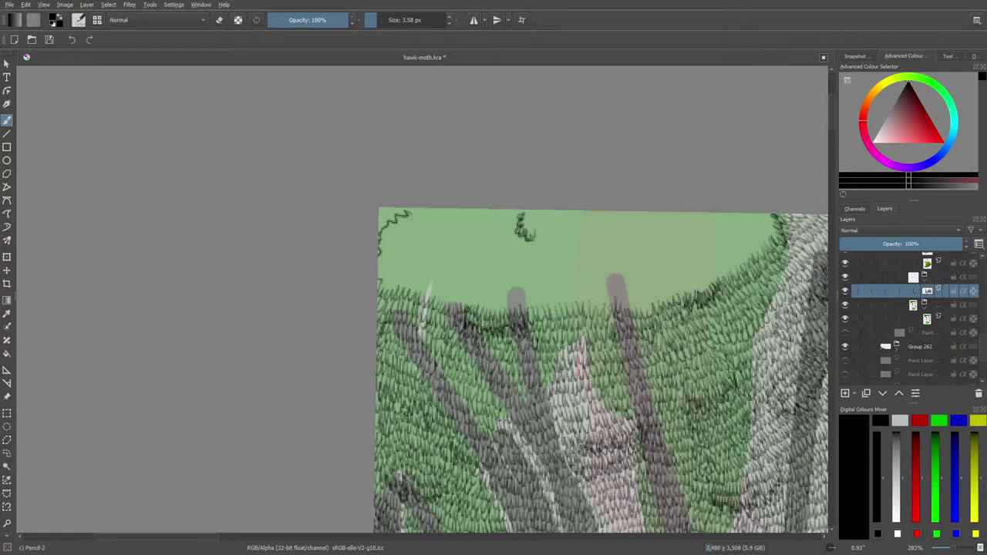
{"action": "mouse_move", "coordinate": [623, 312]}
{"action": "left_mouse_down"}
{"action": "mouse_move", "coordinate": [628, 300]}
{"action": "mouse_move", "coordinate": [648, 303]}
{"action": "mouse_move", "coordinate": [659, 280]}
{"action": "left_mouse_up"}
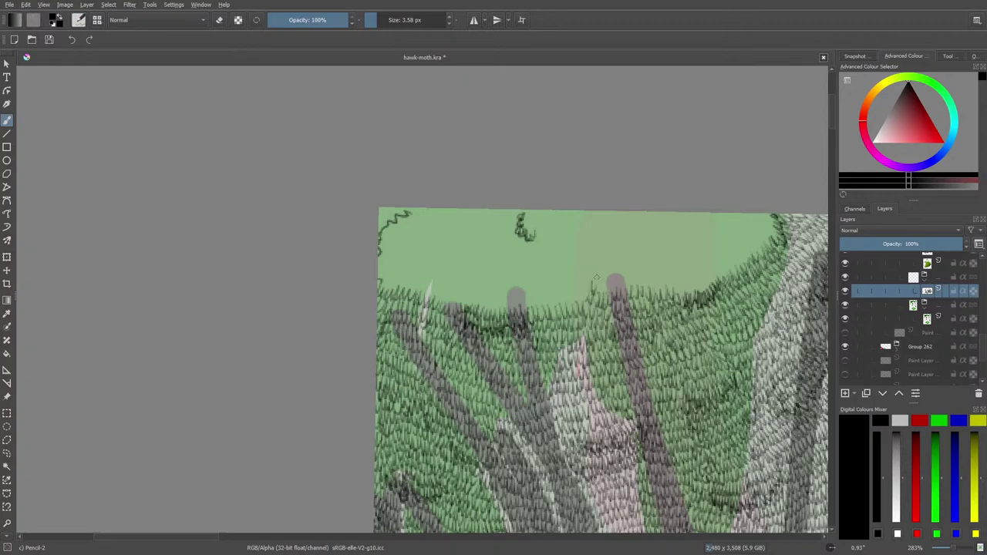
{"action": "mouse_move", "coordinate": [596, 278]}
{"action": "left_mouse_down"}
{"action": "mouse_move", "coordinate": [636, 277]}
{"action": "mouse_move", "coordinate": [625, 259]}
{"action": "mouse_move", "coordinate": [605, 271]}
{"action": "mouse_move", "coordinate": [599, 255]}
{"action": "mouse_move", "coordinate": [617, 255]}
{"action": "mouse_move", "coordinate": [622, 240]}
{"action": "mouse_move", "coordinate": [616, 263]}
{"action": "left_mouse_up"}
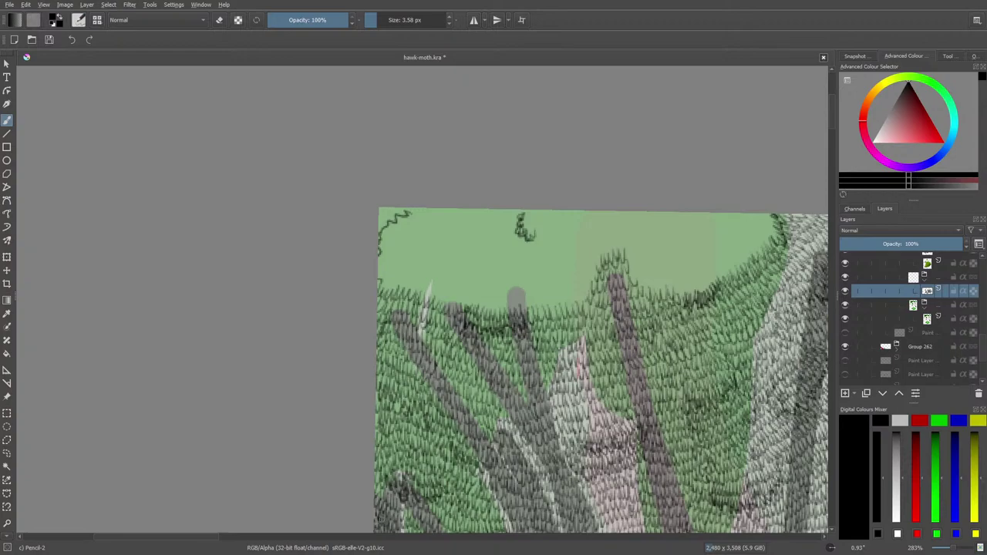
Step: Hatch further leaf rows from the page's left border over the grey branch tips and along the olive area beyond the brown trunk
{"action": "mouse_move", "coordinate": [583, 297]}
{"action": "left_mouse_down"}
{"action": "mouse_move", "coordinate": [499, 292]}
{"action": "mouse_move", "coordinate": [487, 301]}
{"action": "mouse_move", "coordinate": [437, 278]}
{"action": "mouse_move", "coordinate": [435, 286]}
{"action": "mouse_move", "coordinate": [419, 266]}
{"action": "mouse_move", "coordinate": [408, 274]}
{"action": "mouse_move", "coordinate": [422, 287]}
{"action": "mouse_move", "coordinate": [381, 268]}
{"action": "mouse_move", "coordinate": [382, 250]}
{"action": "mouse_move", "coordinate": [384, 261]}
{"action": "mouse_move", "coordinate": [401, 256]}
{"action": "mouse_move", "coordinate": [409, 274]}
{"action": "mouse_move", "coordinate": [446, 293]}
{"action": "left_mouse_up"}
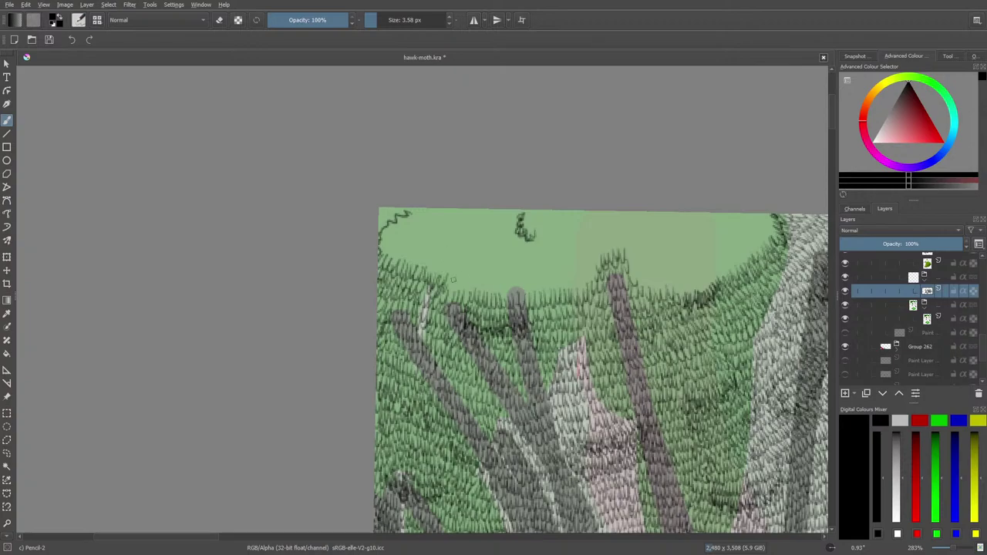
{"action": "right_click", "coordinate": [463, 282]}
{"action": "right_click", "coordinate": [464, 282]}
{"action": "mouse_move", "coordinate": [462, 289]}
{"action": "left_mouse_down"}
{"action": "mouse_move", "coordinate": [568, 286]}
{"action": "mouse_move", "coordinate": [584, 252]}
{"action": "mouse_move", "coordinate": [593, 264]}
{"action": "mouse_move", "coordinate": [580, 272]}
{"action": "mouse_move", "coordinate": [573, 262]}
{"action": "mouse_move", "coordinate": [567, 273]}
{"action": "mouse_move", "coordinate": [538, 279]}
{"action": "left_mouse_up"}
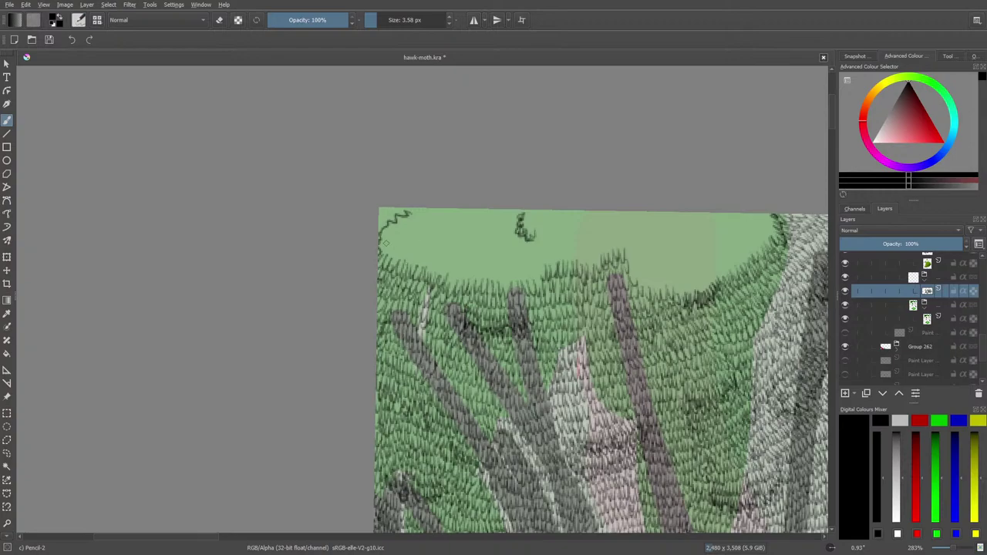
{"action": "mouse_move", "coordinate": [385, 243]}
{"action": "left_mouse_down"}
{"action": "mouse_move", "coordinate": [411, 245]}
{"action": "mouse_move", "coordinate": [417, 266]}
{"action": "mouse_move", "coordinate": [433, 258]}
{"action": "mouse_move", "coordinate": [465, 278]}
{"action": "mouse_move", "coordinate": [474, 250]}
{"action": "mouse_move", "coordinate": [483, 272]}
{"action": "mouse_move", "coordinate": [534, 278]}
{"action": "mouse_move", "coordinate": [544, 252]}
{"action": "left_mouse_up"}
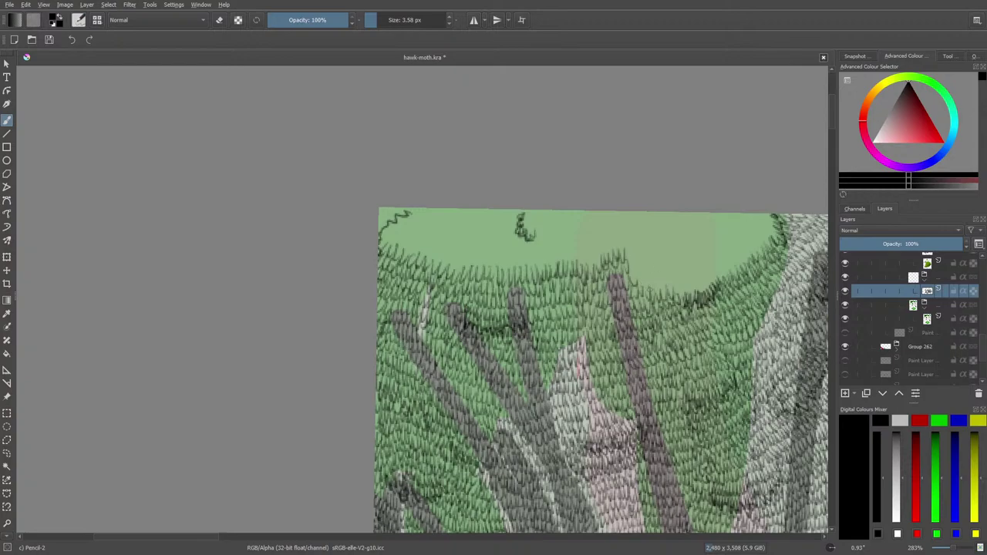
{"action": "mouse_move", "coordinate": [640, 280]}
{"action": "left_mouse_down"}
{"action": "mouse_move", "coordinate": [699, 287]}
{"action": "mouse_move", "coordinate": [714, 272]}
{"action": "left_mouse_up"}
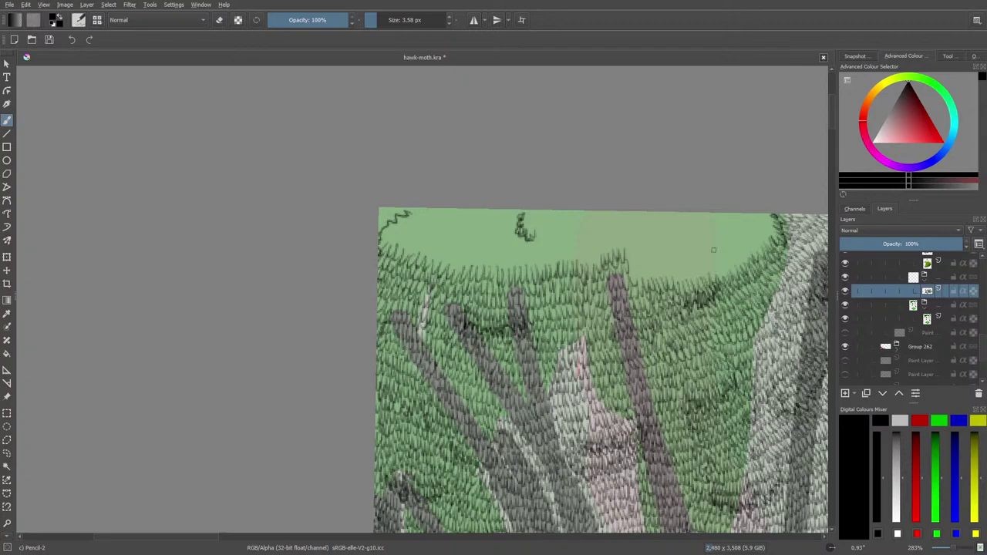
Step: Fill the green gap beside the pale canopy with hatched leaves up to the page's top edge
{"action": "right_click", "coordinate": [287, 389]}
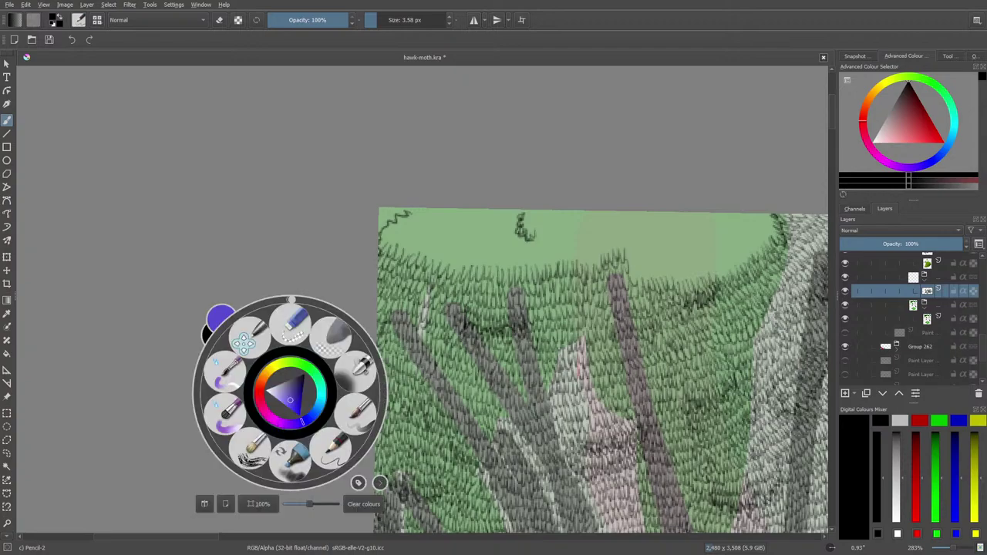
{"action": "left_click_drag", "start_coordinate": [292, 302], "coordinate": [220, 326]}
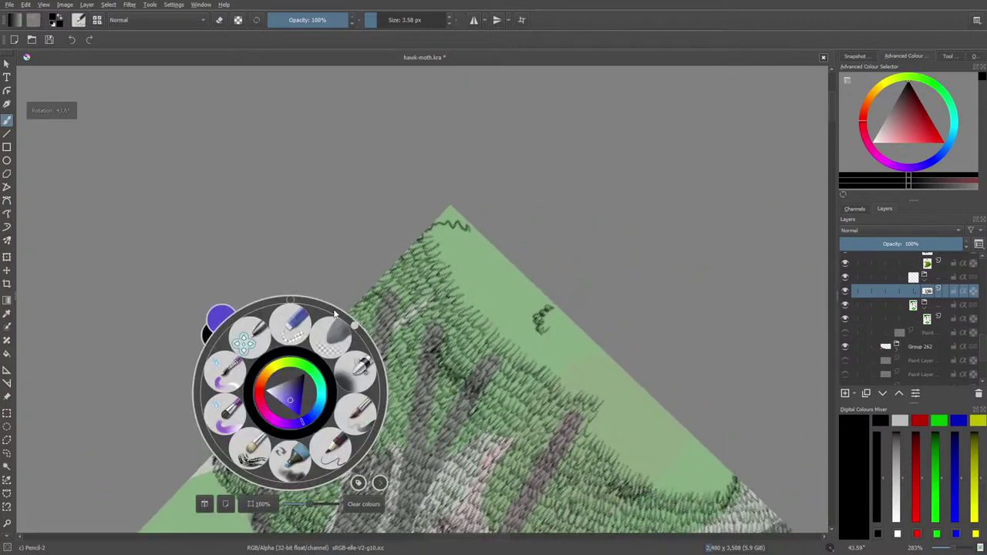
{"action": "scroll", "coordinate": [833, 102], "scroll_direction": "down", "scroll_amount": 3}
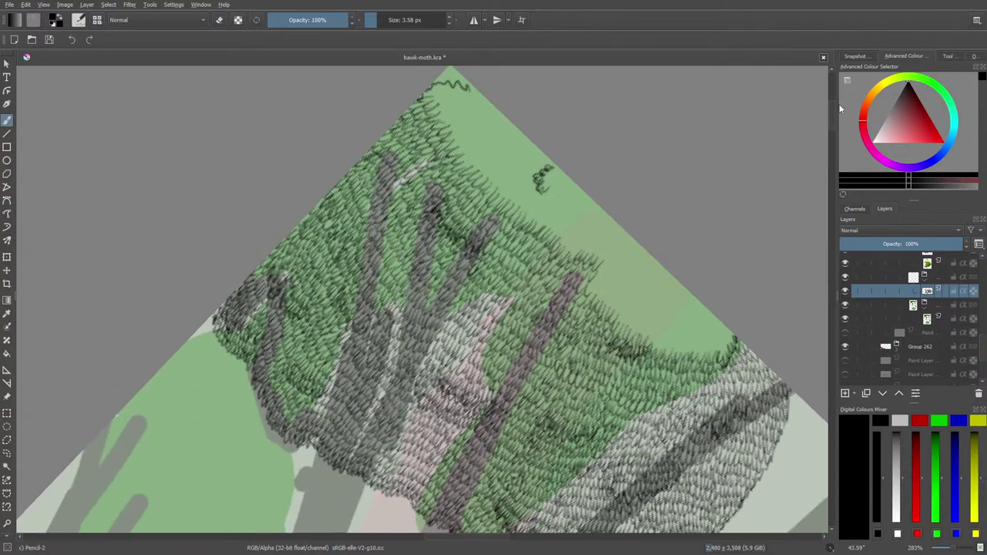
{"action": "left_click_drag", "start_coordinate": [454, 533], "coordinate": [477, 538]}
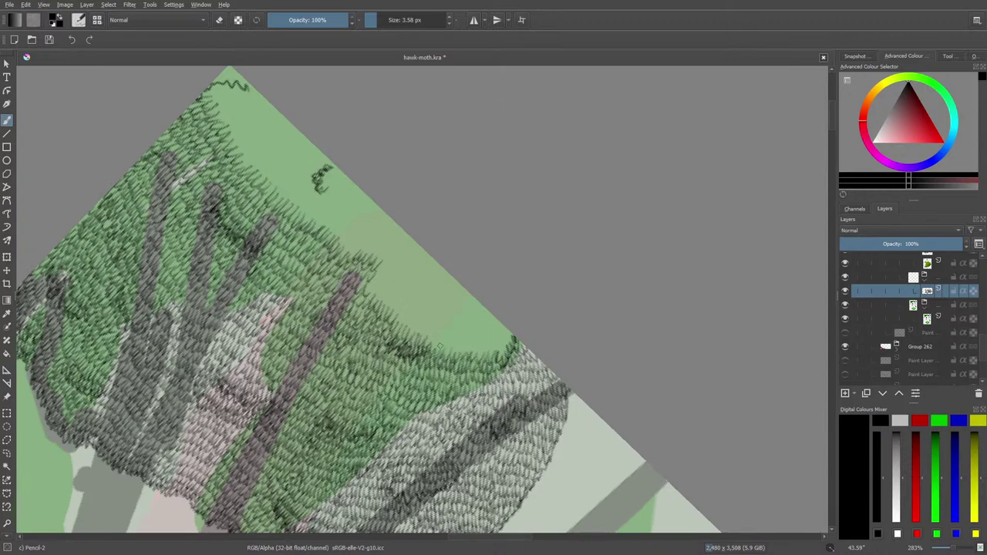
{"action": "mouse_move", "coordinate": [436, 336]}
{"action": "left_mouse_down"}
{"action": "mouse_move", "coordinate": [490, 321]}
{"action": "mouse_move", "coordinate": [498, 349]}
{"action": "mouse_move", "coordinate": [501, 336]}
{"action": "mouse_move", "coordinate": [456, 331]}
{"action": "mouse_move", "coordinate": [475, 332]}
{"action": "mouse_move", "coordinate": [439, 310]}
{"action": "mouse_move", "coordinate": [452, 331]}
{"action": "mouse_move", "coordinate": [444, 322]}
{"action": "mouse_move", "coordinate": [432, 331]}
{"action": "mouse_move", "coordinate": [404, 310]}
{"action": "mouse_move", "coordinate": [402, 318]}
{"action": "mouse_move", "coordinate": [390, 290]}
{"action": "mouse_move", "coordinate": [392, 300]}
{"action": "mouse_move", "coordinate": [373, 290]}
{"action": "mouse_move", "coordinate": [375, 277]}
{"action": "mouse_move", "coordinate": [388, 275]}
{"action": "mouse_move", "coordinate": [421, 312]}
{"action": "mouse_move", "coordinate": [499, 324]}
{"action": "left_mouse_up"}
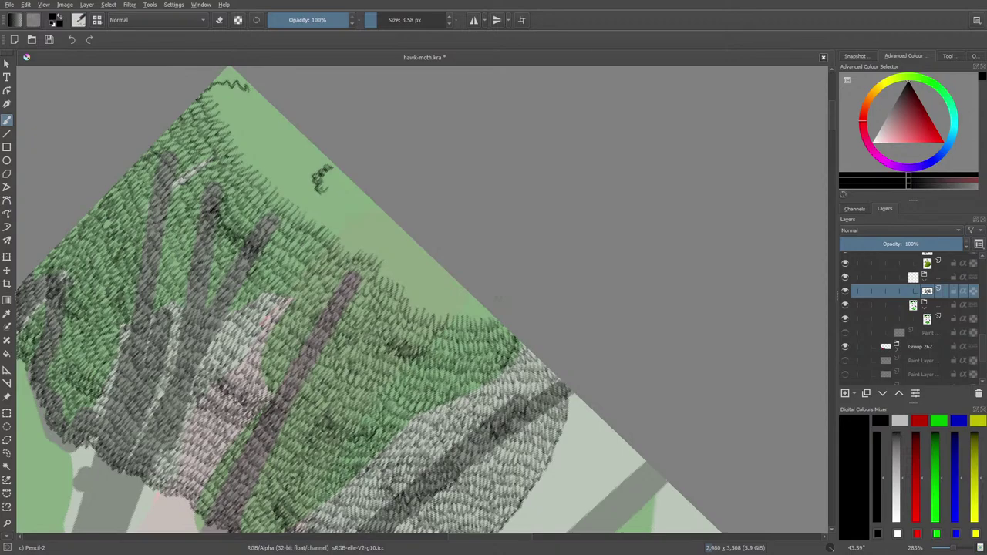
Step: Hatch another leaf row along the olive curve beyond the brown trunk, rising to the page's top edge
{"action": "left_click_drag", "start_coordinate": [494, 539], "coordinate": [476, 542]}
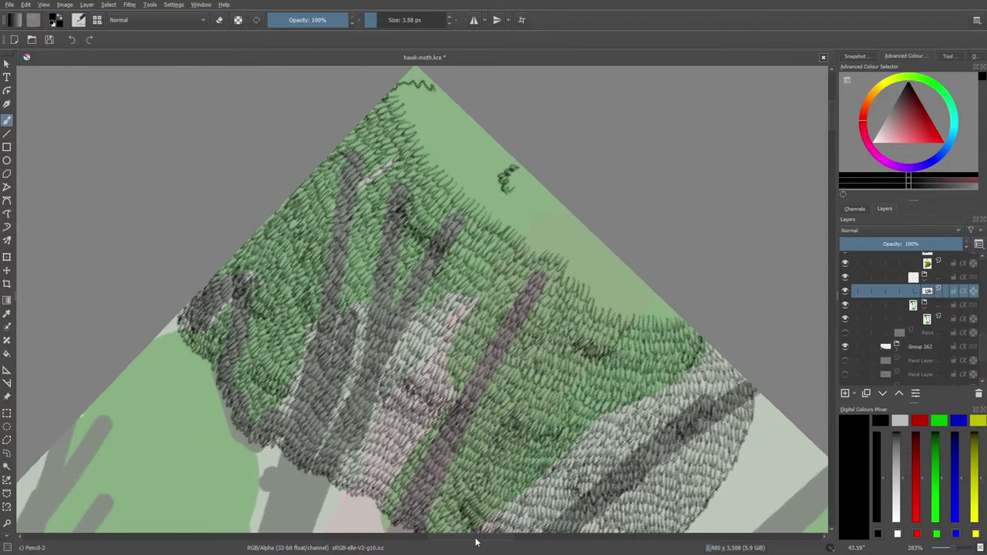
{"action": "right_click", "coordinate": [233, 194]}
{"action": "left_click_drag", "start_coordinate": [298, 125], "coordinate": [235, 98]}
{"action": "left_click", "coordinate": [137, 48]}
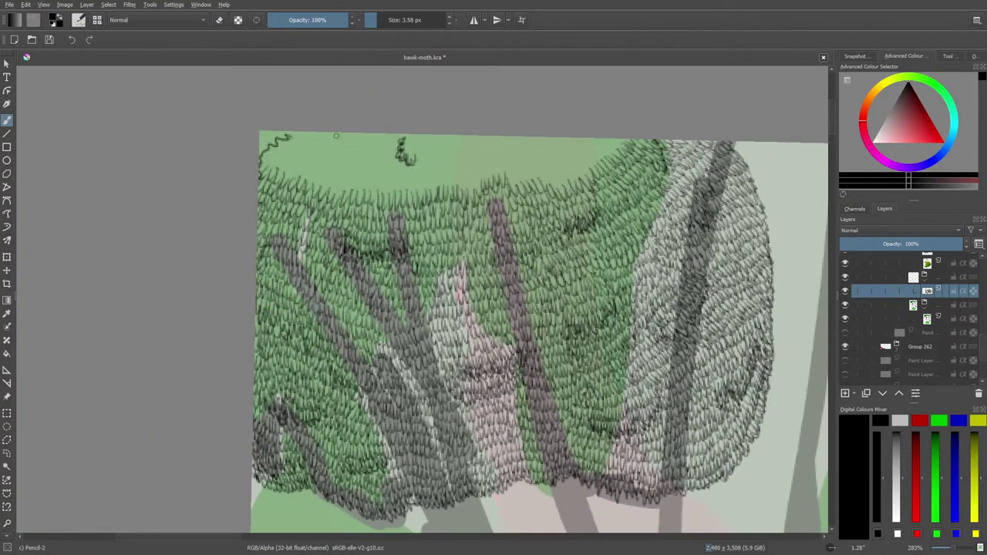
{"action": "left_click_drag", "start_coordinate": [557, 185], "coordinate": [617, 139]}
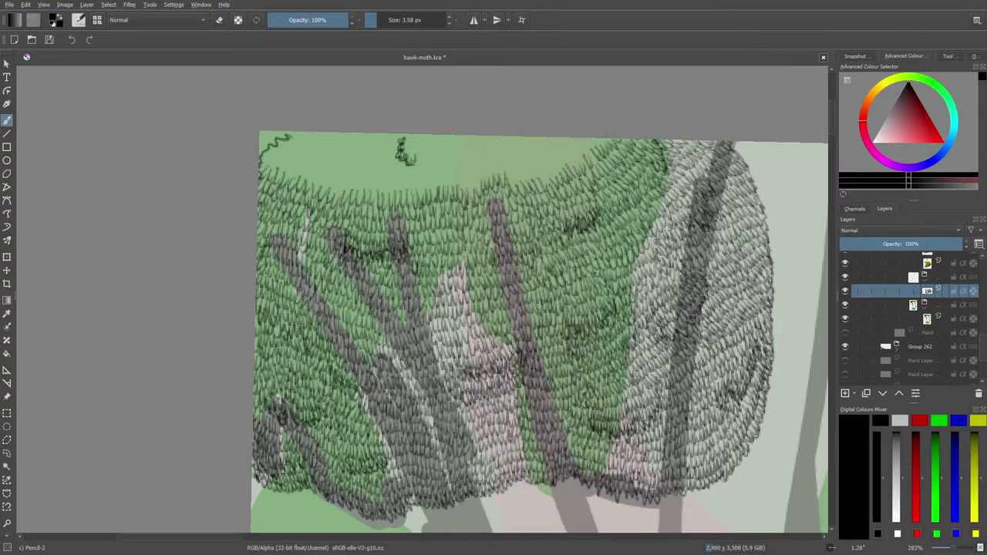
Step: Erase the small dark squiggle near the page's top edge with the soft eraser and return to the pencil brush
{"action": "left_click_drag", "start_coordinate": [831, 114], "coordinate": [834, 106]}
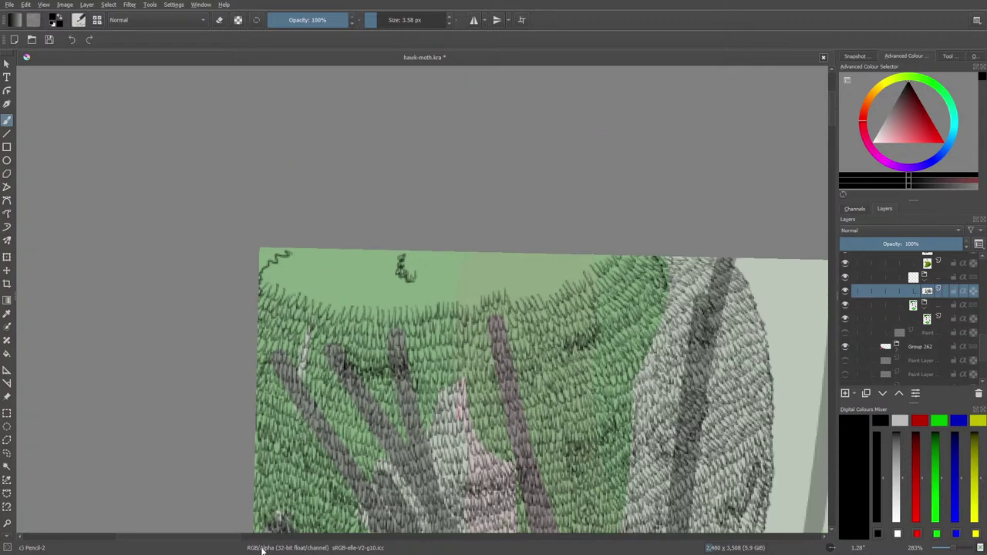
{"action": "left_click_drag", "start_coordinate": [205, 538], "coordinate": [185, 538]}
{"action": "key", "text": "e"}
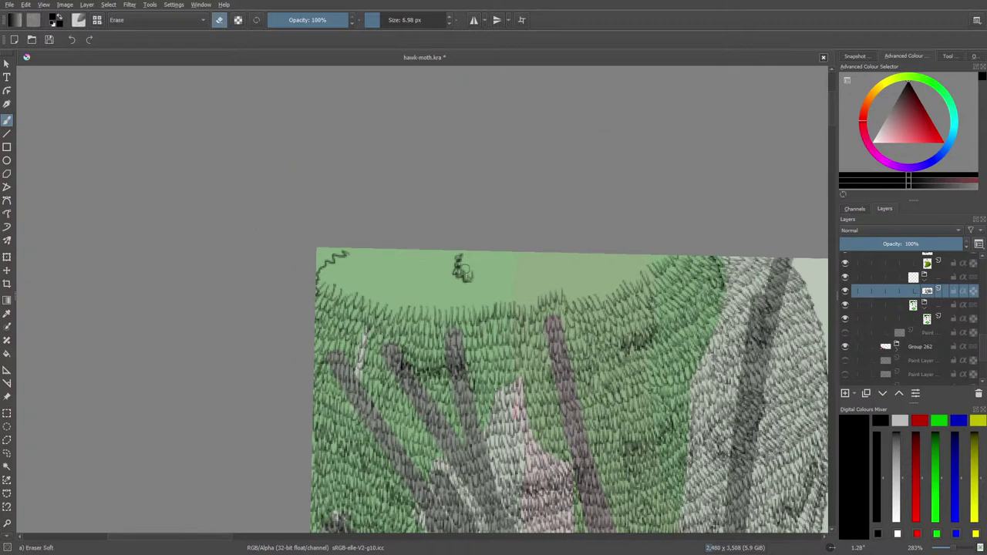
{"action": "mouse_move", "coordinate": [463, 270]}
{"action": "left_mouse_down"}
{"action": "mouse_move", "coordinate": [471, 287]}
{"action": "mouse_move", "coordinate": [455, 266]}
{"action": "mouse_move", "coordinate": [460, 285]}
{"action": "left_mouse_up"}
{"action": "key", "text": "e"}
Step: Hatch leaves beside the zigzag line in the page's upper-left corner and continue a row along the foliage towards the olive area
{"action": "right_click", "coordinate": [376, 224]}
{"action": "left_click_drag", "start_coordinate": [380, 133], "coordinate": [283, 188]}
{"action": "left_click", "coordinate": [284, 188]}
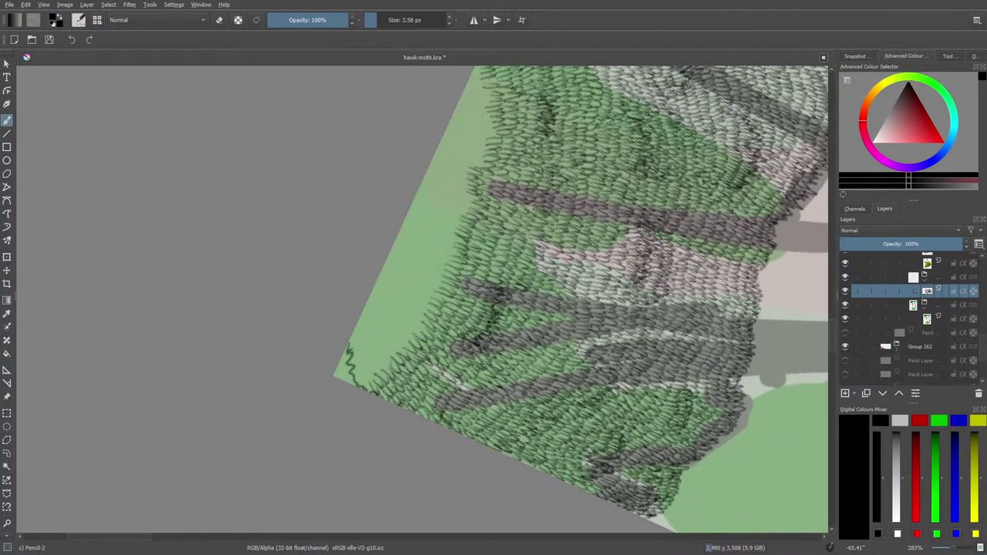
{"action": "mouse_move", "coordinate": [361, 375]}
{"action": "left_mouse_down"}
{"action": "mouse_move", "coordinate": [385, 364]}
{"action": "mouse_move", "coordinate": [384, 347]}
{"action": "mouse_move", "coordinate": [394, 351]}
{"action": "mouse_move", "coordinate": [398, 333]}
{"action": "mouse_move", "coordinate": [355, 367]}
{"action": "mouse_move", "coordinate": [373, 328]}
{"action": "mouse_move", "coordinate": [351, 343]}
{"action": "left_mouse_up"}
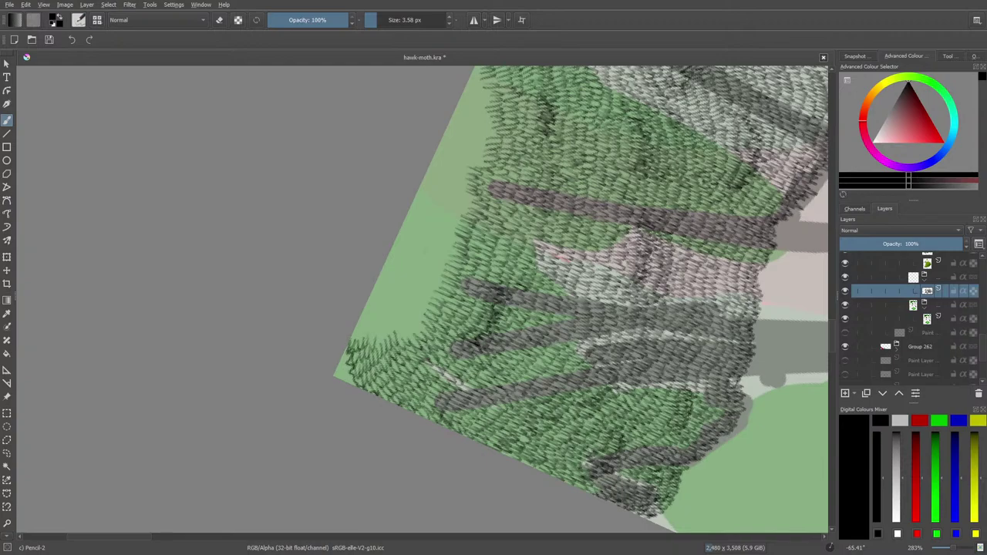
{"action": "mouse_move", "coordinate": [407, 338]}
{"action": "left_mouse_down"}
{"action": "mouse_move", "coordinate": [401, 330]}
{"action": "mouse_move", "coordinate": [415, 330]}
{"action": "mouse_move", "coordinate": [423, 315]}
{"action": "mouse_move", "coordinate": [418, 300]}
{"action": "mouse_move", "coordinate": [437, 252]}
{"action": "mouse_move", "coordinate": [454, 246]}
{"action": "left_mouse_up"}
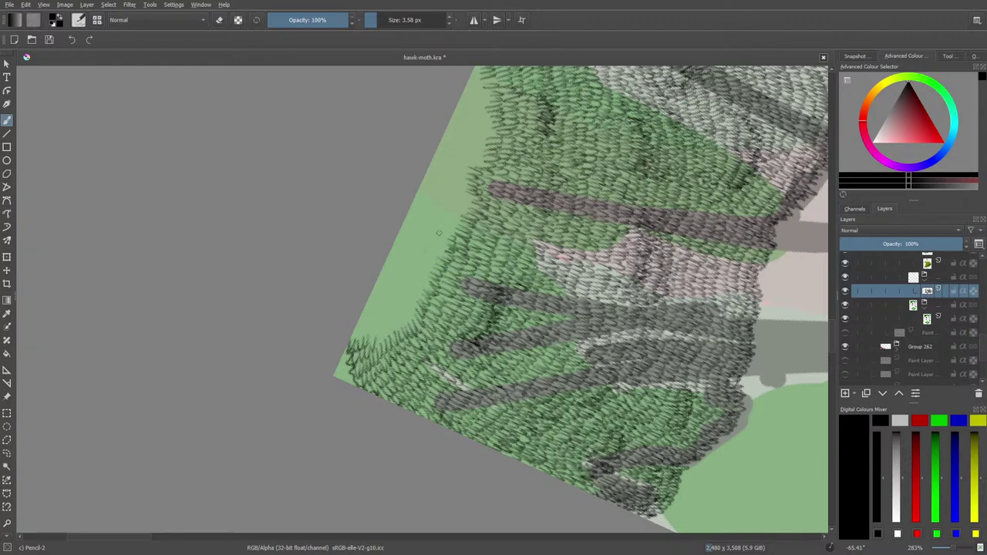
Step: Hatch a leaf row across the olive area from above the brown trunk's tip to the page's top edge
{"action": "right_click", "coordinate": [261, 397]}
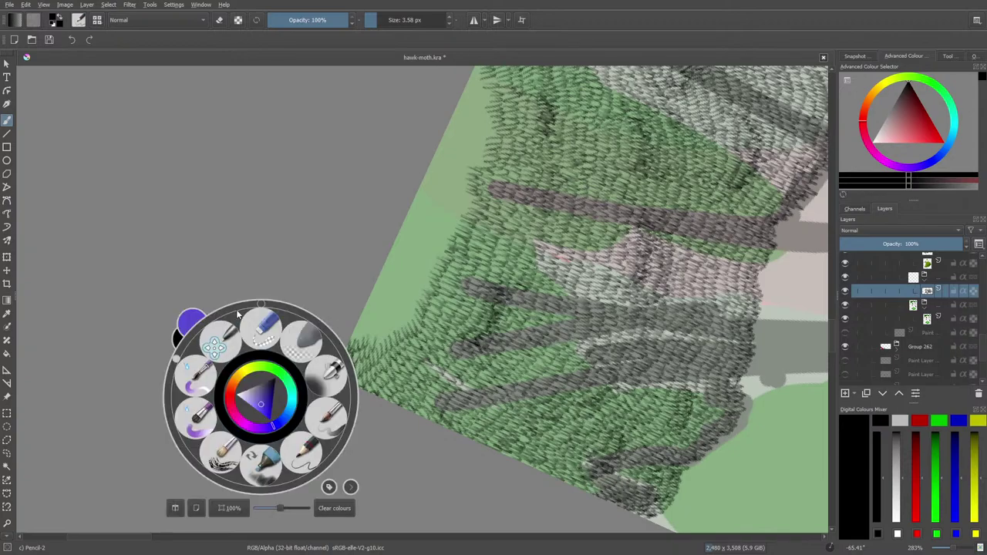
{"action": "left_click", "coordinate": [262, 308]}
{"action": "right_click", "coordinate": [262, 310]}
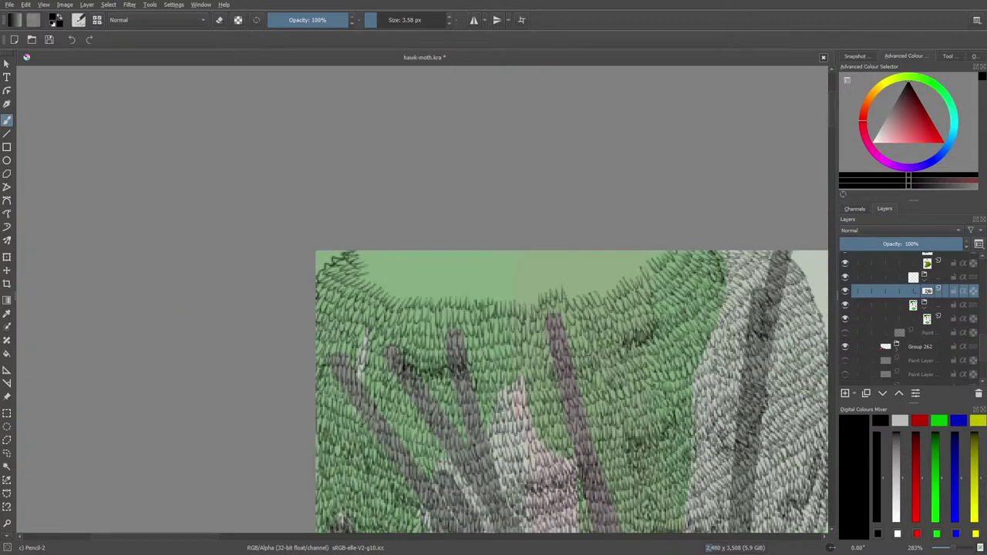
{"action": "right_click", "coordinate": [549, 276]}
{"action": "left_click_drag", "start_coordinate": [538, 199], "coordinate": [560, 217]}
{"action": "right_click", "coordinate": [570, 223]}
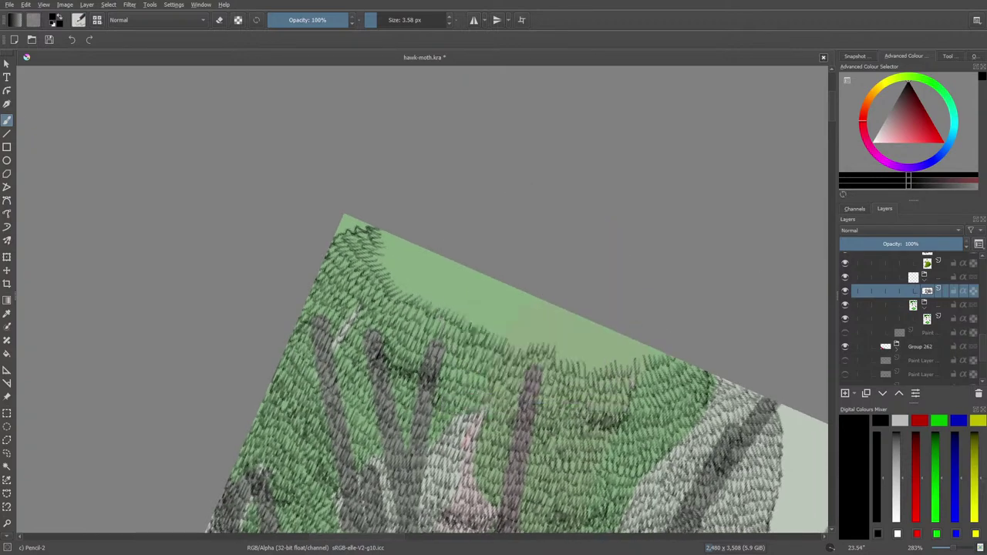
{"action": "left_click_drag", "start_coordinate": [557, 347], "coordinate": [586, 360]}
{"action": "mouse_move", "coordinate": [586, 360]}
{"action": "left_mouse_down"}
{"action": "mouse_move", "coordinate": [642, 344]}
{"action": "mouse_move", "coordinate": [657, 354]}
{"action": "left_mouse_up"}
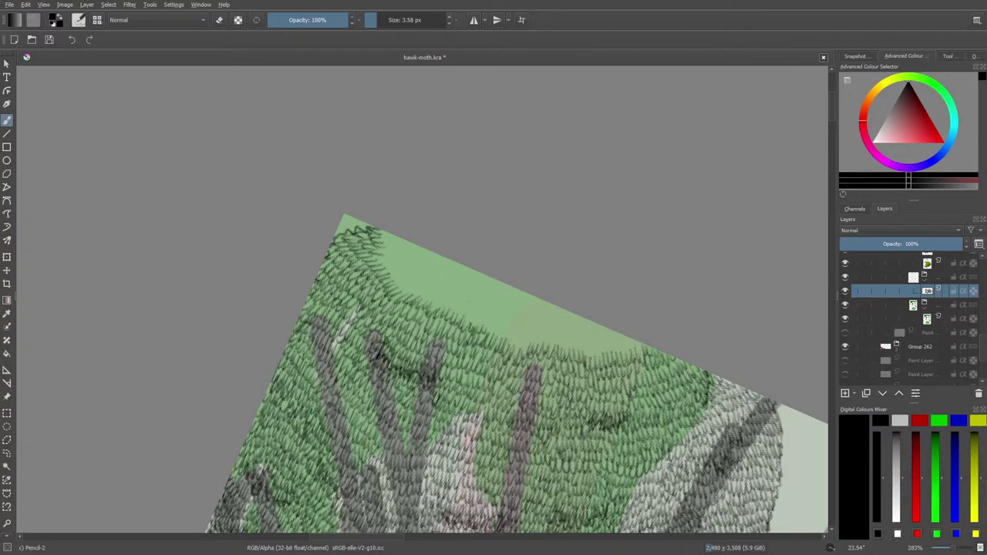
Step: Add leaf rows back towards the zigzag corner and fill the olive area with hatching up to the page's top edge
{"action": "left_click_drag", "start_coordinate": [634, 341], "coordinate": [603, 350]}
{"action": "mouse_move", "coordinate": [603, 351]}
{"action": "left_mouse_down"}
{"action": "mouse_move", "coordinate": [553, 327]}
{"action": "mouse_move", "coordinate": [542, 336]}
{"action": "mouse_move", "coordinate": [551, 343]}
{"action": "mouse_move", "coordinate": [533, 334]}
{"action": "mouse_move", "coordinate": [516, 341]}
{"action": "mouse_move", "coordinate": [502, 317]}
{"action": "mouse_move", "coordinate": [492, 325]}
{"action": "mouse_move", "coordinate": [463, 310]}
{"action": "mouse_move", "coordinate": [406, 254]}
{"action": "mouse_move", "coordinate": [420, 296]}
{"action": "mouse_move", "coordinate": [424, 286]}
{"action": "mouse_move", "coordinate": [401, 280]}
{"action": "mouse_move", "coordinate": [386, 242]}
{"action": "mouse_move", "coordinate": [387, 261]}
{"action": "mouse_move", "coordinate": [386, 234]}
{"action": "left_mouse_up"}
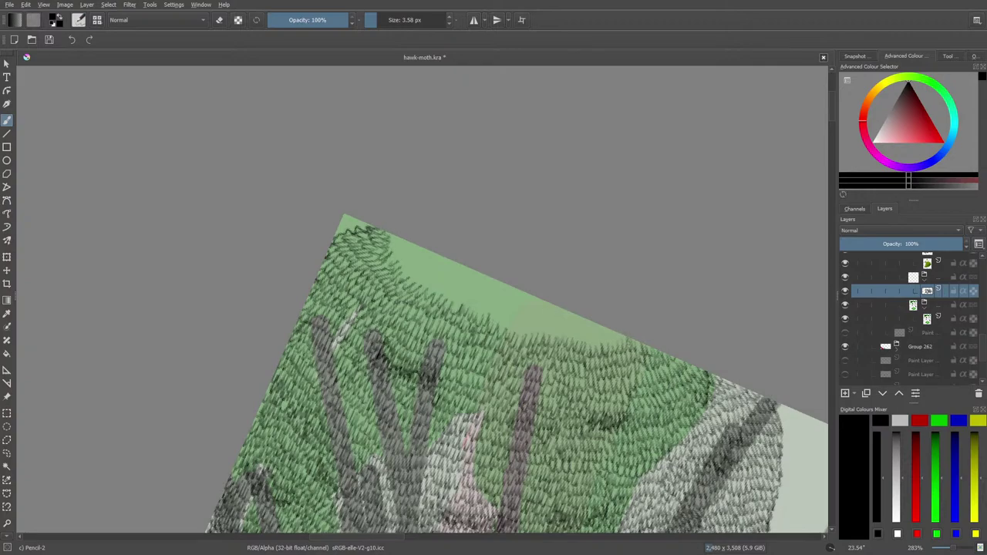
{"action": "mouse_move", "coordinate": [611, 338]}
{"action": "left_mouse_down"}
{"action": "mouse_move", "coordinate": [570, 322]}
{"action": "mouse_move", "coordinate": [598, 327]}
{"action": "mouse_move", "coordinate": [604, 317]}
{"action": "mouse_move", "coordinate": [569, 331]}
{"action": "mouse_move", "coordinate": [517, 321]}
{"action": "mouse_move", "coordinate": [513, 300]}
{"action": "mouse_move", "coordinate": [505, 304]}
{"action": "mouse_move", "coordinate": [512, 321]}
{"action": "mouse_move", "coordinate": [490, 309]}
{"action": "mouse_move", "coordinate": [499, 302]}
{"action": "mouse_move", "coordinate": [571, 317]}
{"action": "mouse_move", "coordinate": [506, 285]}
{"action": "mouse_move", "coordinate": [544, 302]}
{"action": "left_mouse_up"}
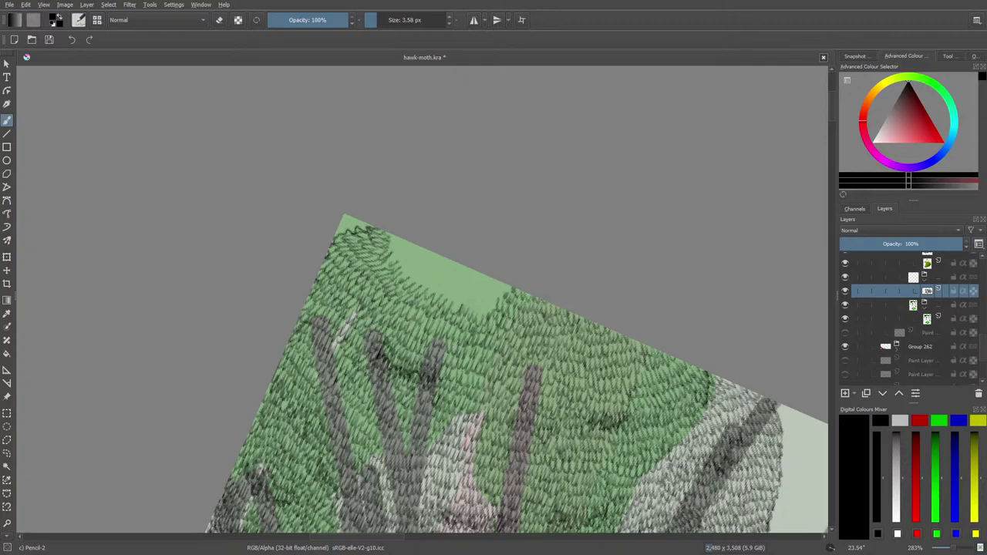
Step: Fill the remaining green gap between the zigzag corner and the olive area with hatched leaves up to the page's top edge
{"action": "right_click", "coordinate": [303, 324]}
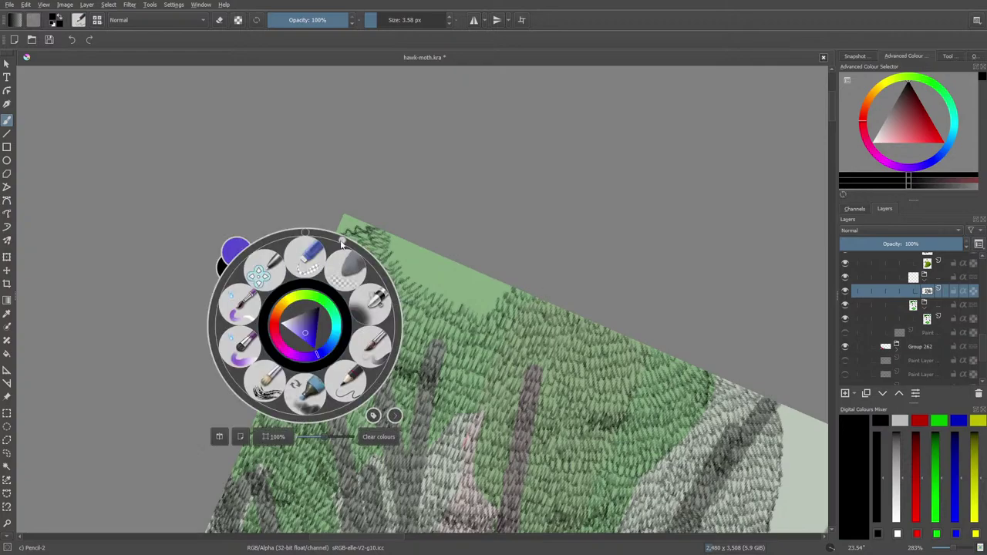
{"action": "left_click_drag", "start_coordinate": [293, 216], "coordinate": [244, 255]}
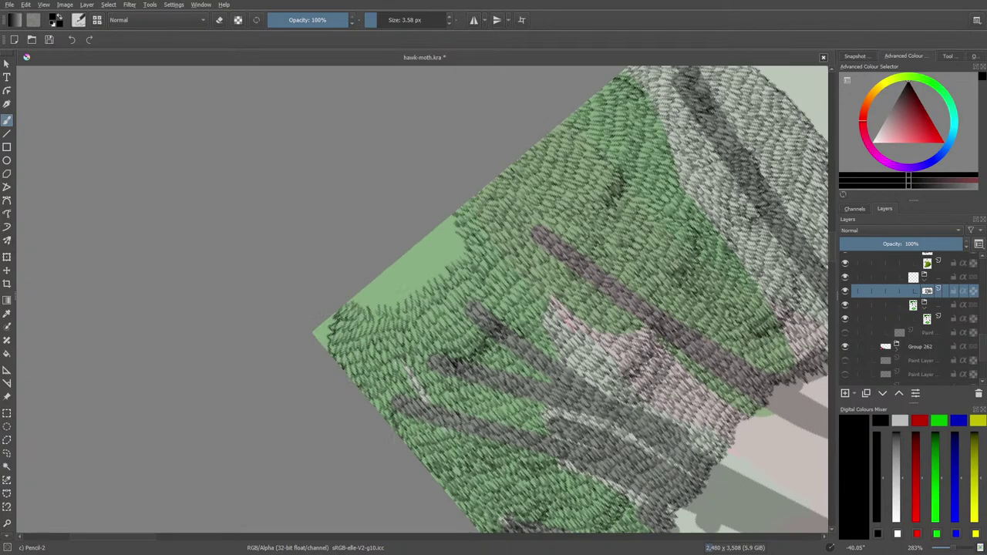
{"action": "mouse_move", "coordinate": [358, 296]}
{"action": "left_mouse_down"}
{"action": "mouse_move", "coordinate": [393, 302]}
{"action": "mouse_move", "coordinate": [403, 289]}
{"action": "mouse_move", "coordinate": [407, 301]}
{"action": "mouse_move", "coordinate": [412, 276]}
{"action": "mouse_move", "coordinate": [445, 269]}
{"action": "mouse_move", "coordinate": [463, 250]}
{"action": "mouse_move", "coordinate": [421, 249]}
{"action": "mouse_move", "coordinate": [432, 263]}
{"action": "mouse_move", "coordinate": [392, 288]}
{"action": "mouse_move", "coordinate": [359, 292]}
{"action": "mouse_move", "coordinate": [411, 266]}
{"action": "mouse_move", "coordinate": [417, 248]}
{"action": "mouse_move", "coordinate": [433, 255]}
{"action": "mouse_move", "coordinate": [450, 223]}
{"action": "mouse_move", "coordinate": [389, 275]}
{"action": "left_mouse_up"}
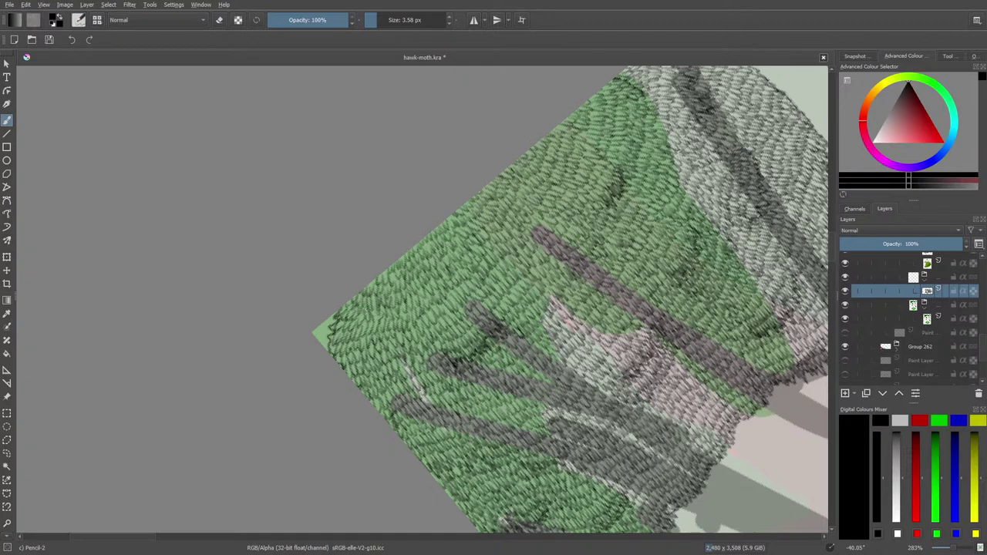
{"action": "right_click", "coordinate": [218, 417]}
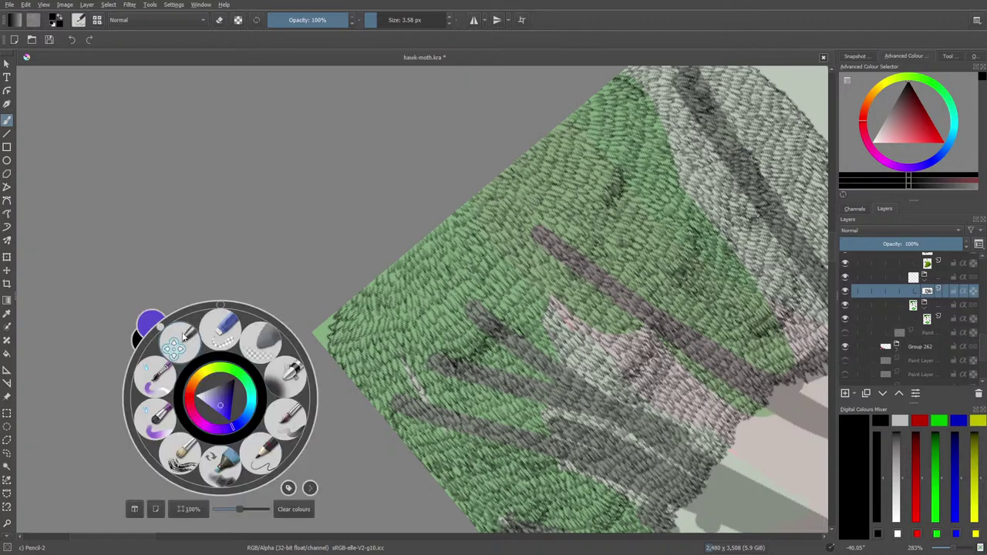
{"action": "left_click", "coordinate": [224, 310]}
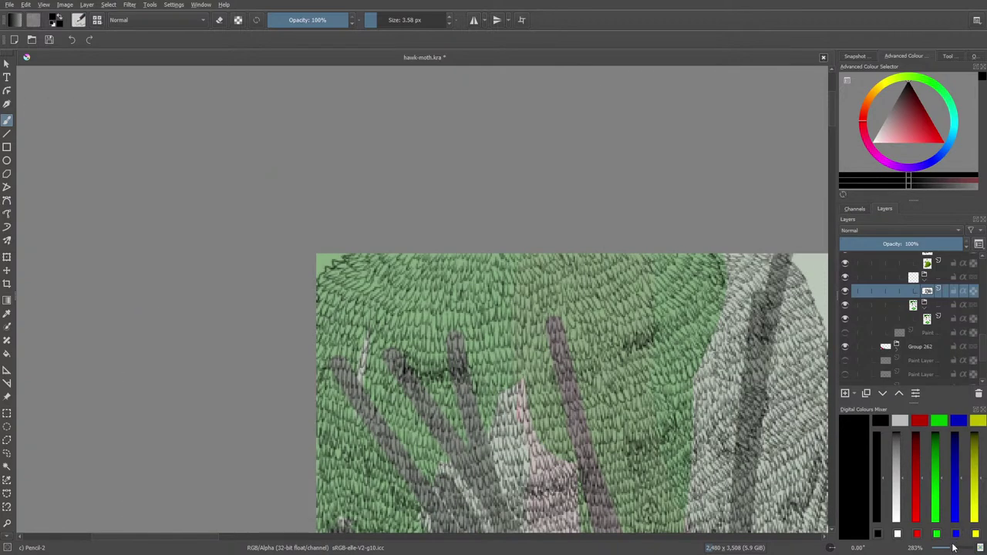
{"action": "scroll", "coordinate": [954, 548], "scroll_direction": "down", "scroll_amount": 4}
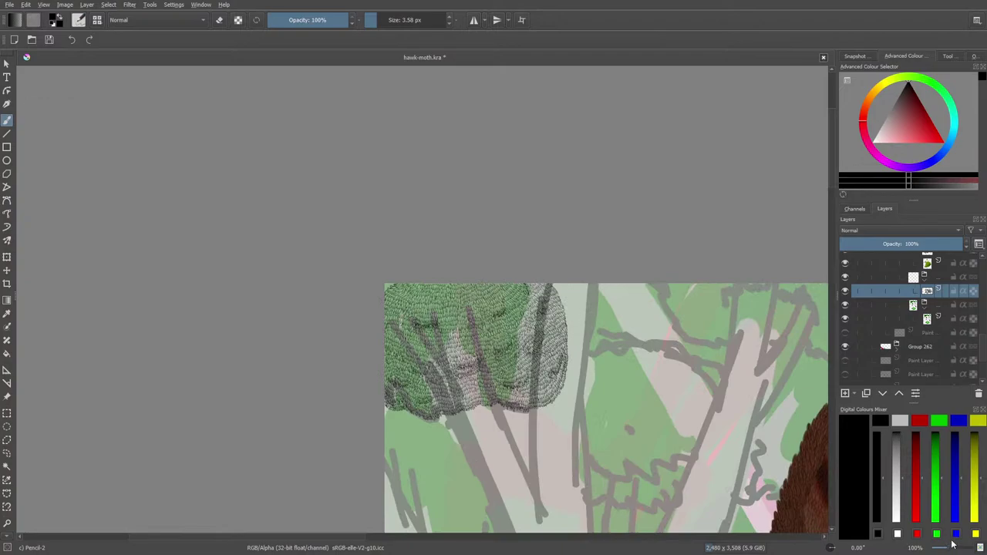
Step: Add a new paint layer directly above the hatched linework layer and sample the creature's brown wing colour for painting
{"action": "scroll", "coordinate": [833, 183], "scroll_direction": "down", "scroll_amount": 3}
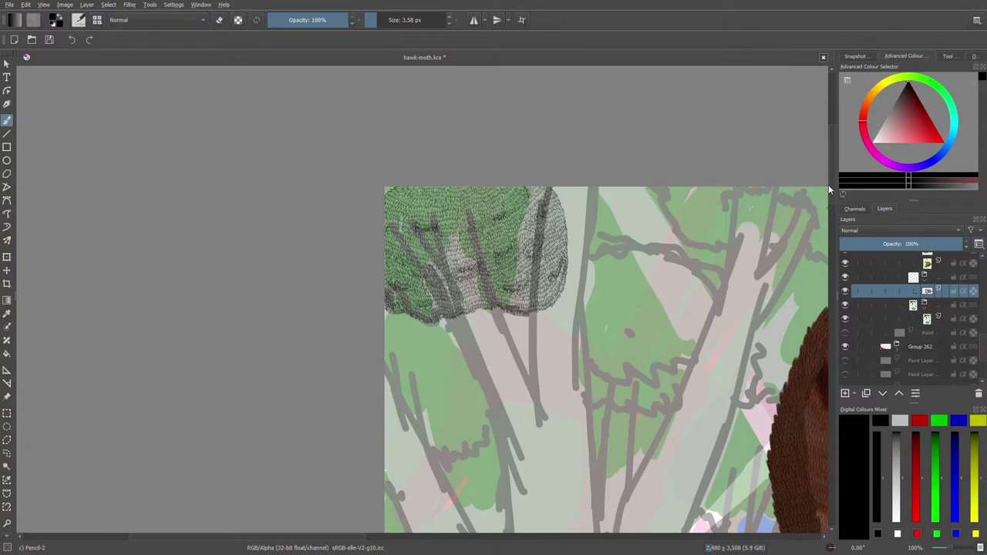
{"action": "scroll", "coordinate": [831, 177], "scroll_direction": "up", "scroll_amount": 2}
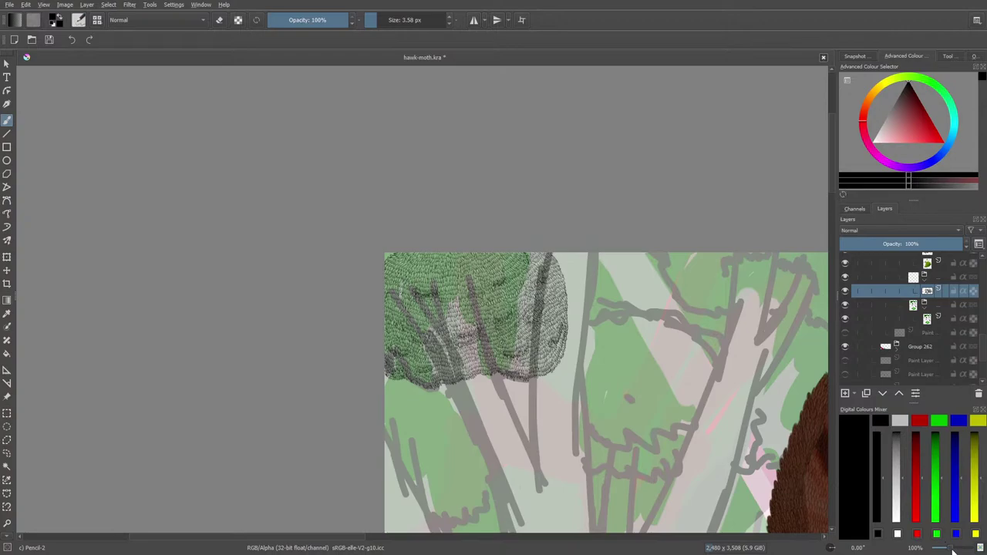
{"action": "left_click_drag", "start_coordinate": [953, 550], "coordinate": [958, 548]}
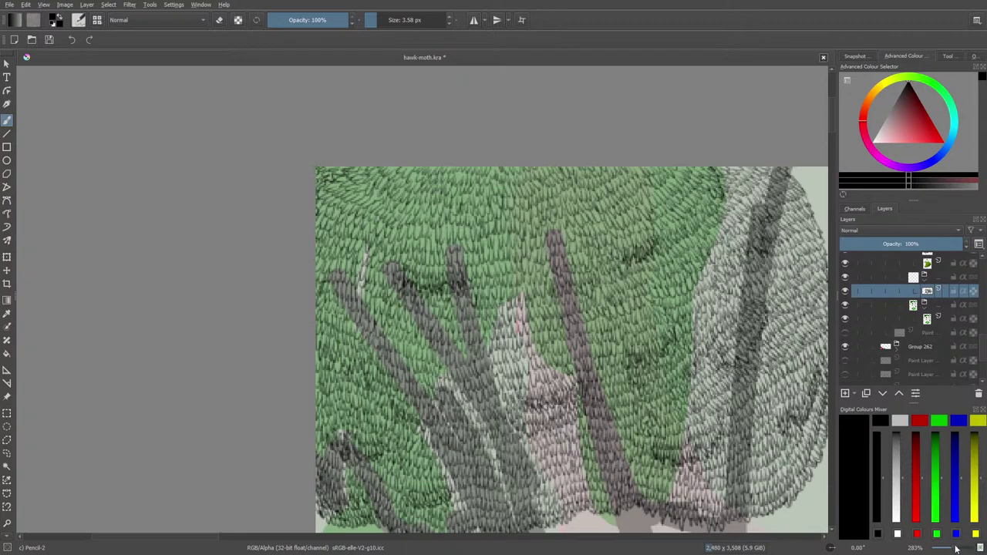
{"action": "left_click_drag", "start_coordinate": [958, 548], "coordinate": [951, 550]}
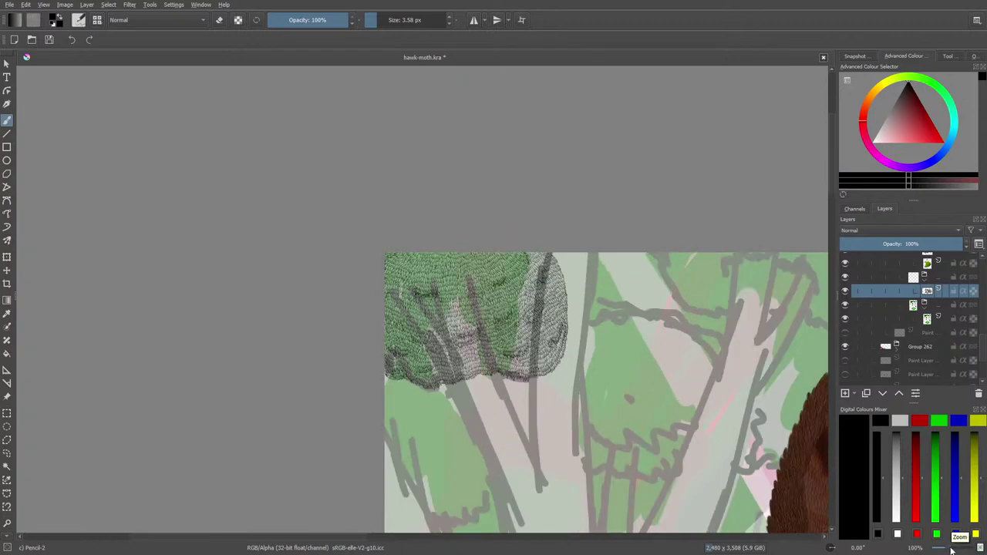
{"action": "left_click", "coordinate": [845, 394]}
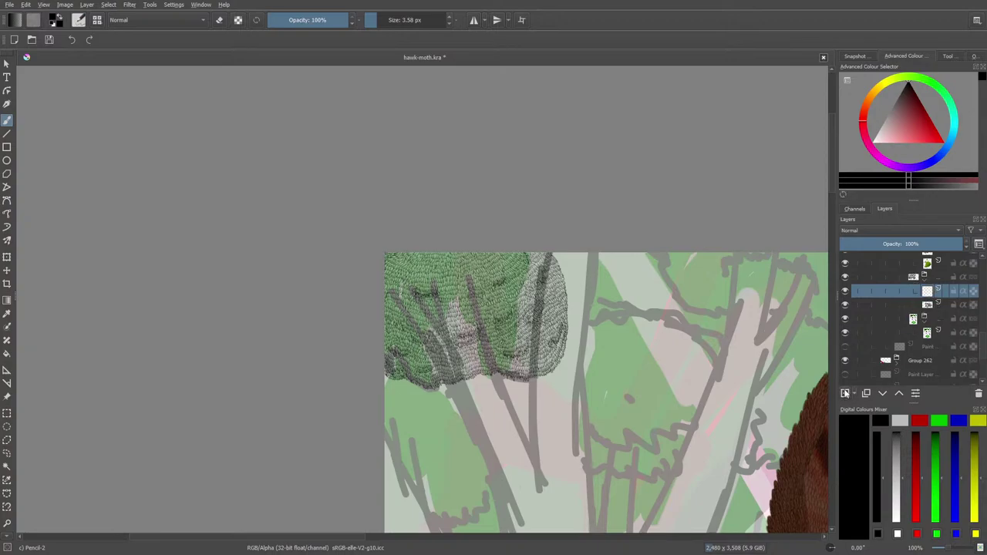
{"action": "right_click", "coordinate": [387, 495]}
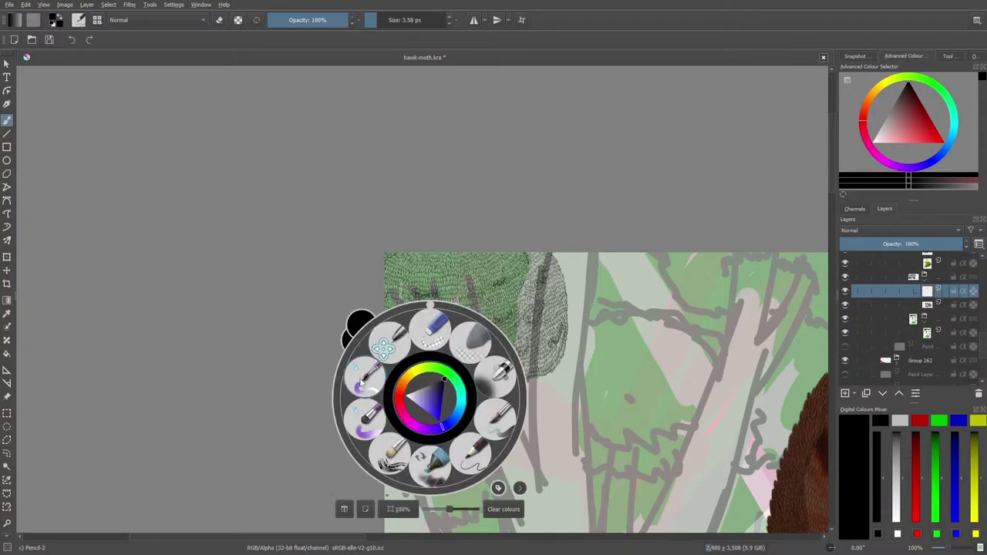
{"action": "right_click", "coordinate": [387, 495]}
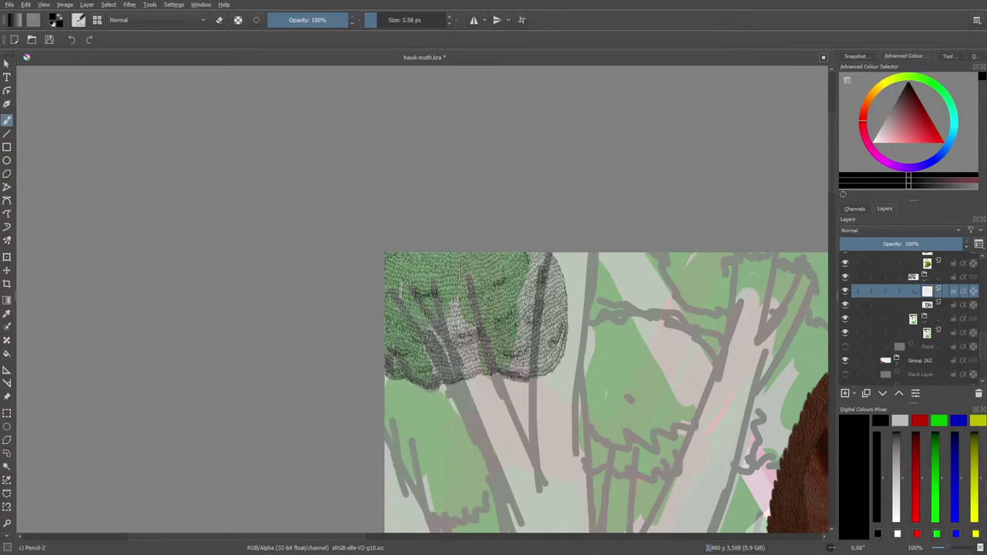
{"action": "left_click", "coordinate": [7, 313]}
{"action": "left_click", "coordinate": [816, 496]}
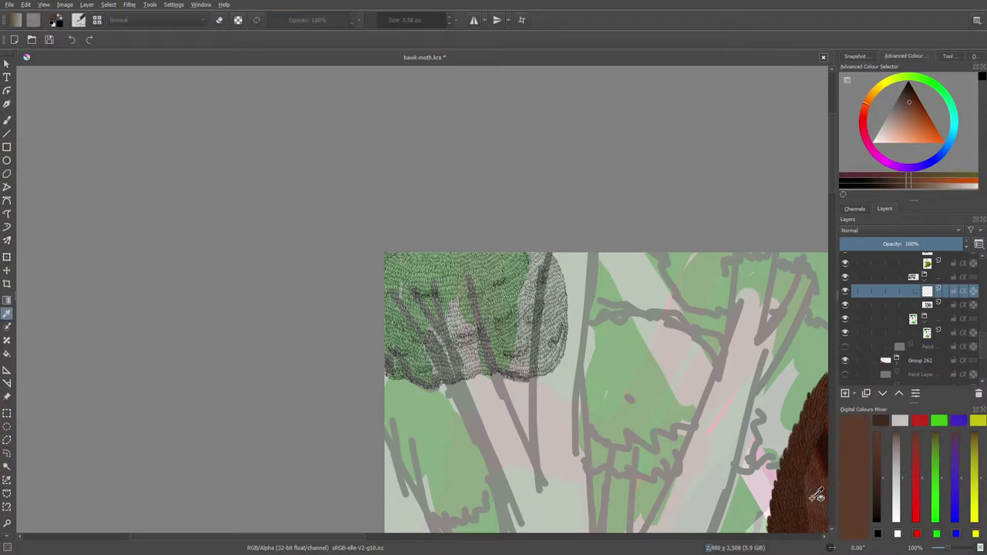
Step: With the Basic-1 brush at 40 px, block in two forked branches and a taller brown branch reaching the page's top edge
{"action": "left_click", "coordinate": [6, 121]}
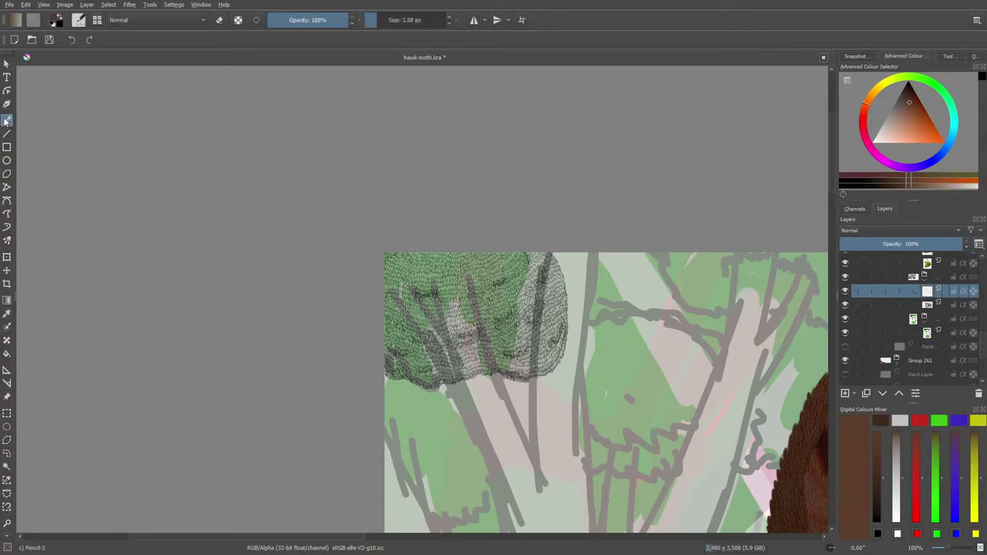
{"action": "left_click", "coordinate": [79, 20]}
{"action": "left_click", "coordinate": [142, 132]}
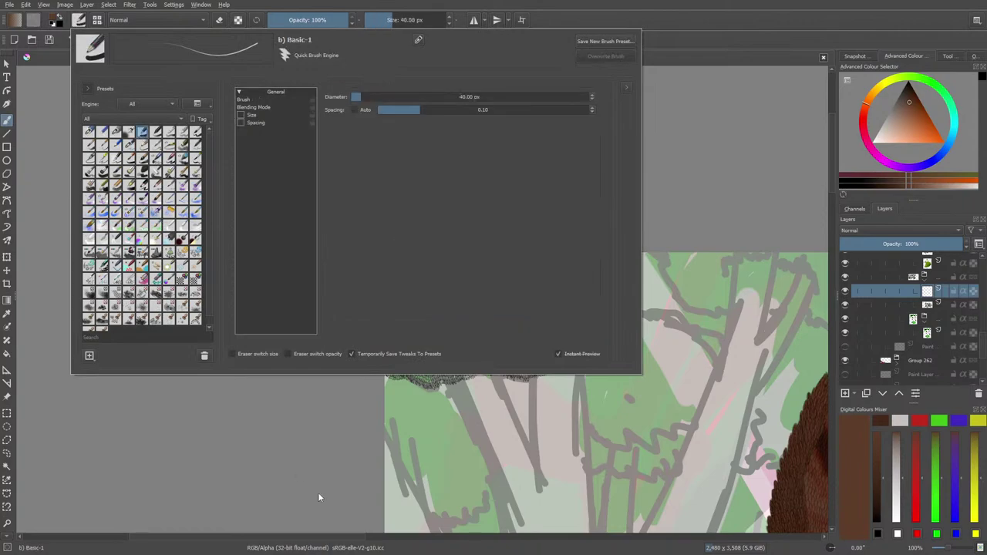
{"action": "right_click", "coordinate": [319, 498]}
{"action": "right_click", "coordinate": [319, 498]}
{"action": "mouse_move", "coordinate": [500, 410]}
{"action": "left_mouse_down"}
{"action": "mouse_move", "coordinate": [524, 463]}
{"action": "mouse_move", "coordinate": [472, 383]}
{"action": "mouse_move", "coordinate": [479, 376]}
{"action": "mouse_move", "coordinate": [504, 417]}
{"action": "mouse_move", "coordinate": [457, 282]}
{"action": "mouse_move", "coordinate": [459, 370]}
{"action": "left_mouse_up"}
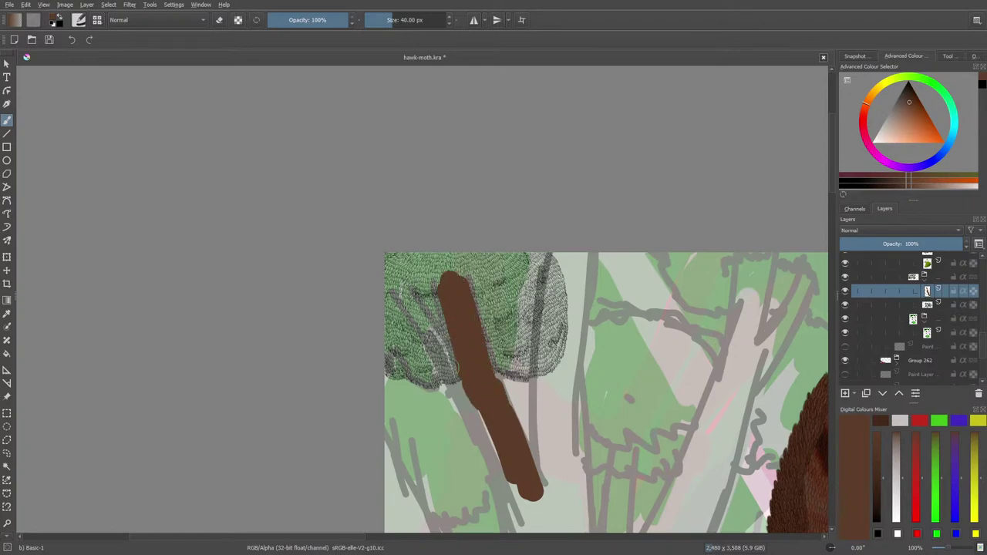
{"action": "left_click_drag", "start_coordinate": [406, 290], "coordinate": [515, 503]}
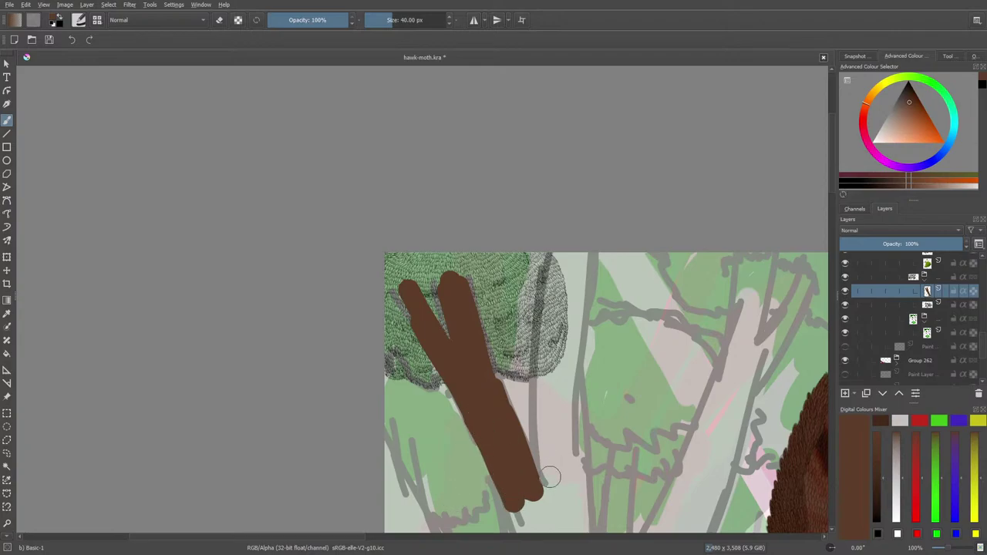
{"action": "left_click_drag", "start_coordinate": [550, 477], "coordinate": [557, 285]}
{"action": "mouse_move", "coordinate": [547, 394]}
{"action": "left_mouse_down"}
{"action": "mouse_move", "coordinate": [556, 264]}
{"action": "mouse_move", "coordinate": [548, 399]}
{"action": "mouse_move", "coordinate": [563, 373]}
{"action": "mouse_move", "coordinate": [579, 258]}
{"action": "mouse_move", "coordinate": [569, 385]}
{"action": "mouse_move", "coordinate": [565, 305]}
{"action": "mouse_move", "coordinate": [562, 409]}
{"action": "mouse_move", "coordinate": [550, 376]}
{"action": "mouse_move", "coordinate": [564, 421]}
{"action": "left_mouse_up"}
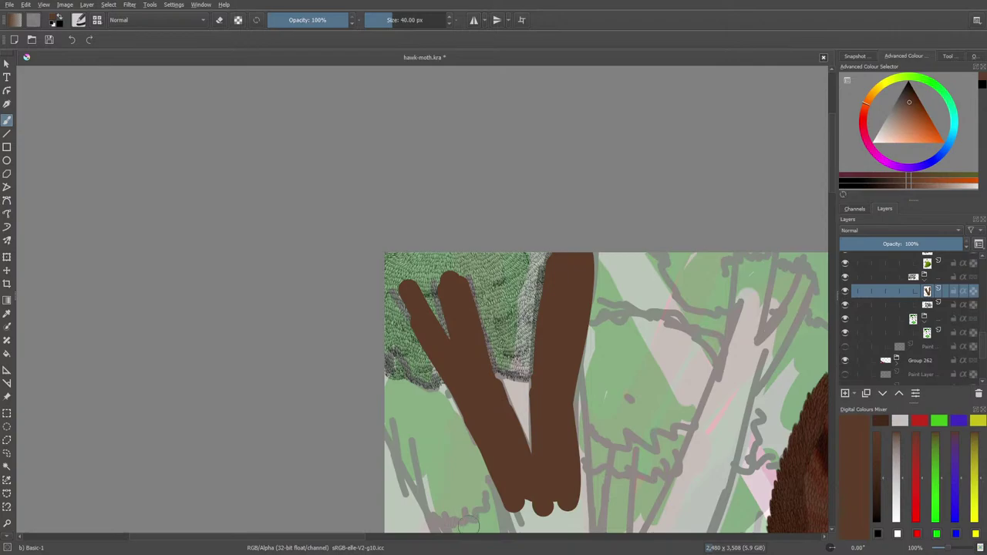
Step: Erase thin vertical streaks through the two shorter brown branch tips with the Eraser Soft brush at 6.98 px
{"action": "key", "text": "e"}
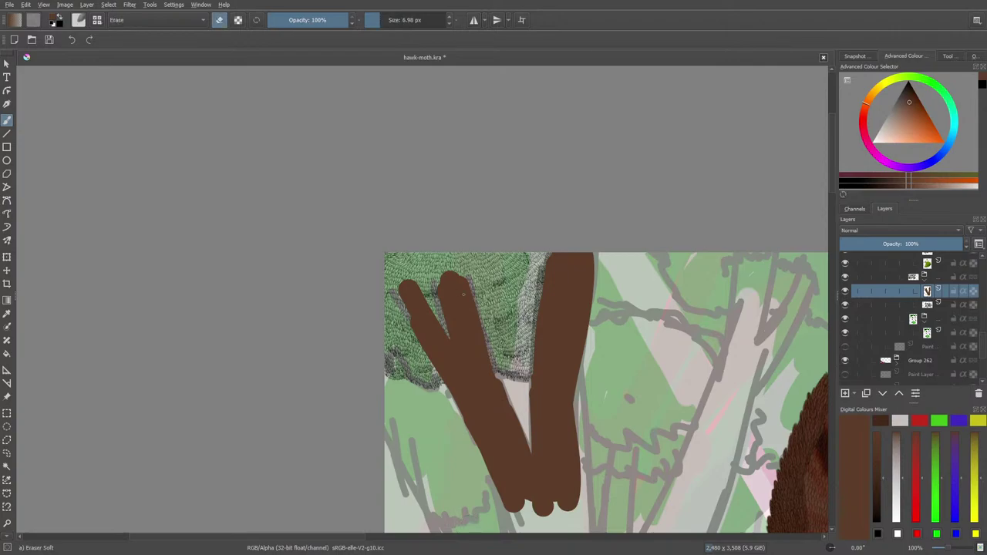
{"action": "left_click_drag", "start_coordinate": [462, 279], "coordinate": [480, 374]}
{"action": "left_click_drag", "start_coordinate": [472, 300], "coordinate": [467, 374]}
{"action": "left_click_drag", "start_coordinate": [455, 273], "coordinate": [447, 371]}
{"action": "mouse_move", "coordinate": [443, 275]}
{"action": "left_mouse_down"}
{"action": "mouse_move", "coordinate": [445, 369]}
{"action": "mouse_move", "coordinate": [435, 321]}
{"action": "left_mouse_up"}
{"action": "left_click_drag", "start_coordinate": [424, 304], "coordinate": [436, 369]}
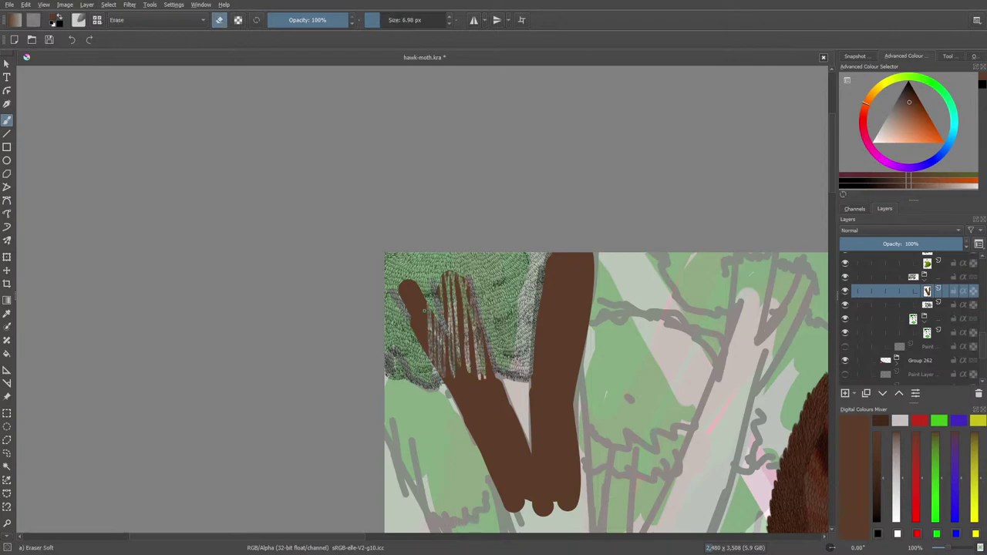
{"action": "left_click_drag", "start_coordinate": [418, 286], "coordinate": [427, 353]}
{"action": "mouse_move", "coordinate": [411, 281]}
{"action": "left_mouse_down"}
{"action": "mouse_move", "coordinate": [418, 338]}
{"action": "mouse_move", "coordinate": [409, 311]}
{"action": "left_mouse_up"}
Step: Enlarge the soft eraser to 45.38 px and clear the two shorter branches wherever they cover the hatched foliage
{"action": "left_click_drag", "start_coordinate": [374, 20], "coordinate": [423, 19]}
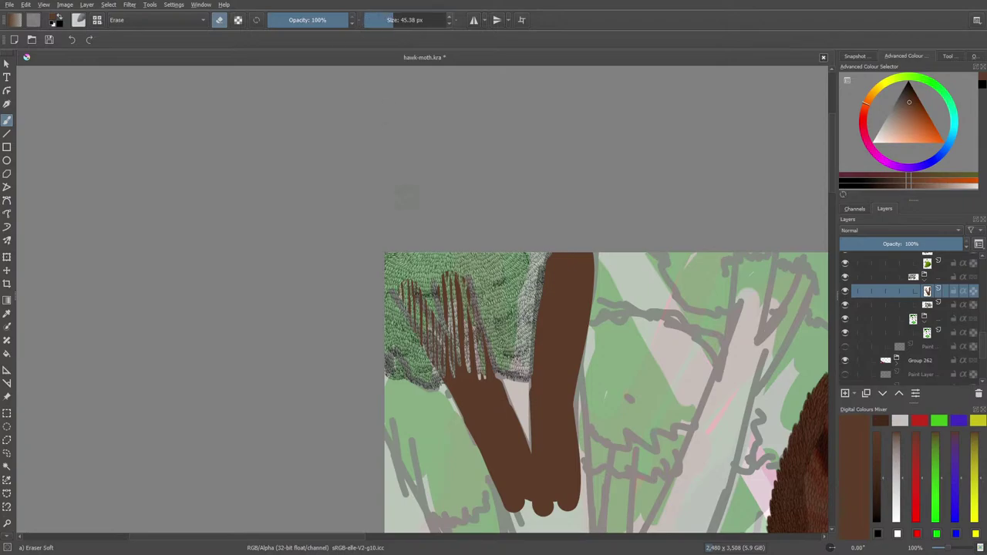
{"action": "left_click_drag", "start_coordinate": [407, 282], "coordinate": [418, 330]}
{"action": "mouse_move", "coordinate": [441, 273]}
{"action": "left_mouse_down"}
{"action": "mouse_move", "coordinate": [429, 336]}
{"action": "mouse_move", "coordinate": [437, 357]}
{"action": "left_mouse_up"}
{"action": "mouse_move", "coordinate": [468, 280]}
{"action": "left_mouse_down"}
{"action": "mouse_move", "coordinate": [458, 370]}
{"action": "mouse_move", "coordinate": [480, 377]}
{"action": "left_mouse_up"}
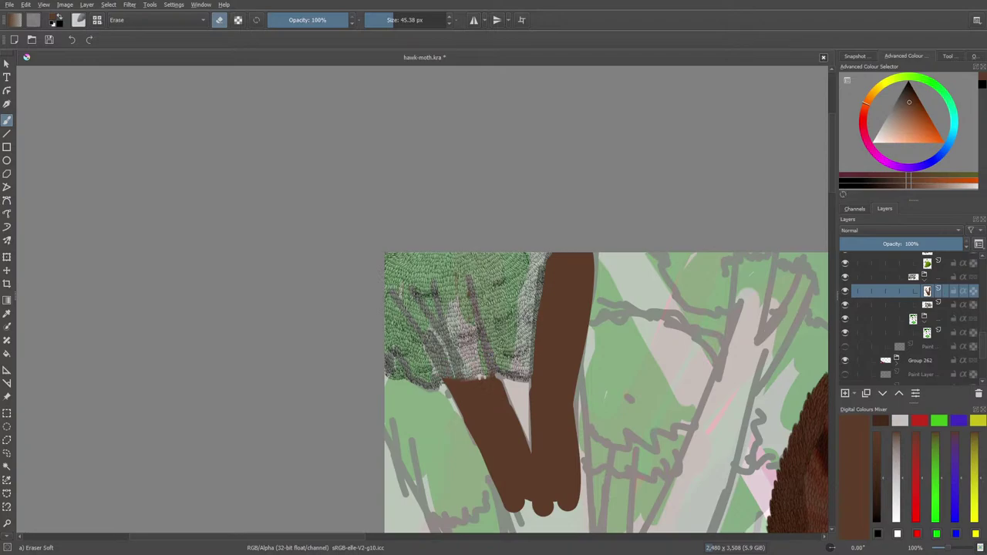
{"action": "left_click", "coordinate": [491, 380]}
Step: Erase the part of the tall brown branch that covers the round hatched leaf cluster beside it
{"action": "left_click_drag", "start_coordinate": [540, 262], "coordinate": [548, 355]}
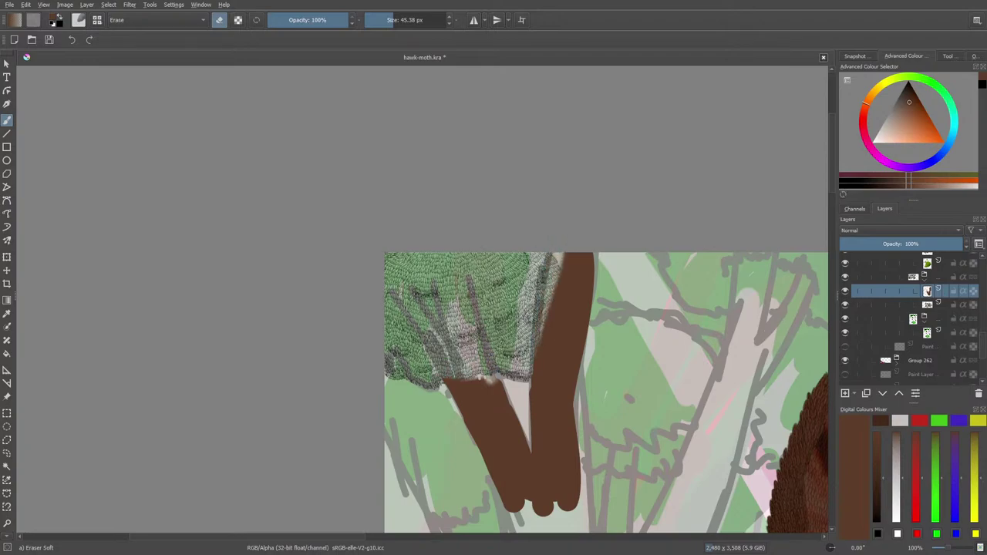
{"action": "left_click_drag", "start_coordinate": [548, 301], "coordinate": [549, 353]}
{"action": "left_click_drag", "start_coordinate": [557, 278], "coordinate": [552, 355]}
{"action": "left_click_drag", "start_coordinate": [555, 299], "coordinate": [545, 375]}
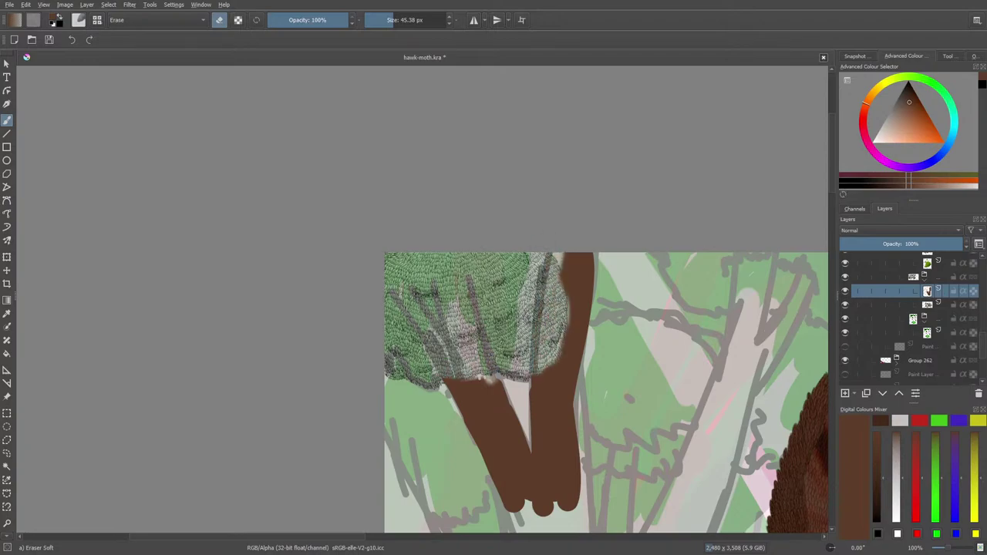
{"action": "mouse_move", "coordinate": [561, 264]}
{"action": "left_mouse_down"}
{"action": "mouse_move", "coordinate": [560, 285]}
{"action": "mouse_move", "coordinate": [555, 256]}
{"action": "mouse_move", "coordinate": [573, 305]}
{"action": "mouse_move", "coordinate": [568, 285]}
{"action": "mouse_move", "coordinate": [550, 363]}
{"action": "mouse_move", "coordinate": [527, 384]}
{"action": "mouse_move", "coordinate": [543, 356]}
{"action": "mouse_move", "coordinate": [551, 287]}
{"action": "left_mouse_up"}
Step: Rework the tall branch's soft-erased edge so it follows the leaf cluster's rounded outline up to the page's top edge
{"action": "key", "text": "e"}
{"action": "key", "text": "e"}
{"action": "mouse_move", "coordinate": [529, 376]}
{"action": "left_mouse_down"}
{"action": "mouse_move", "coordinate": [556, 279]}
{"action": "mouse_move", "coordinate": [531, 381]}
{"action": "left_mouse_up"}
{"action": "left_click_drag", "start_coordinate": [546, 301], "coordinate": [540, 256]}
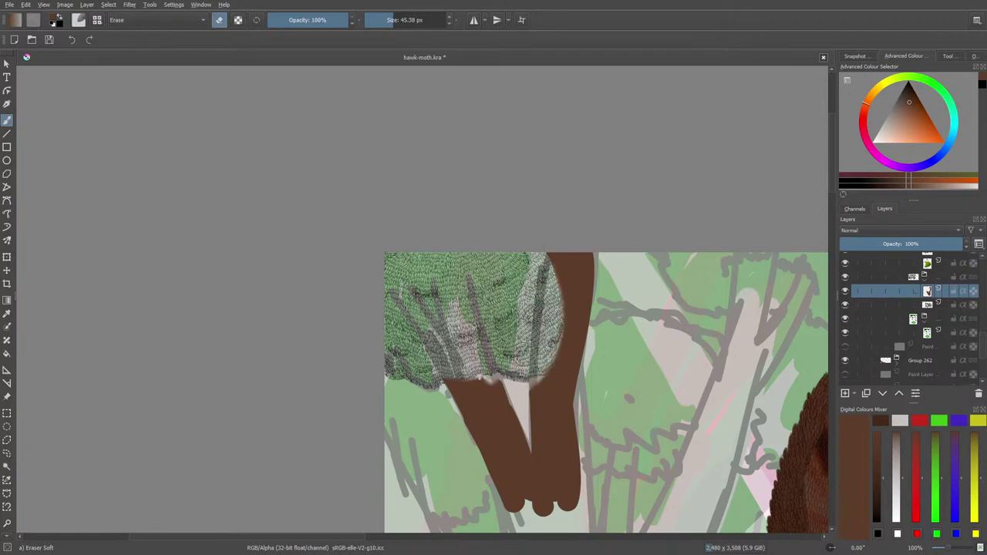
{"action": "left_click_drag", "start_coordinate": [523, 348], "coordinate": [557, 261]}
{"action": "left_click_drag", "start_coordinate": [568, 347], "coordinate": [563, 258]}
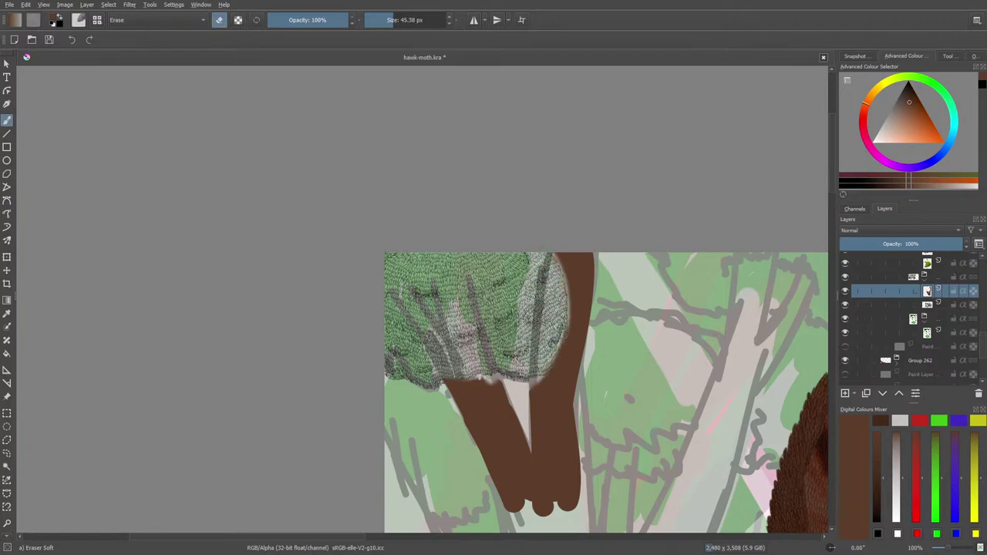
{"action": "left_click_drag", "start_coordinate": [561, 339], "coordinate": [542, 376]}
Step: Thin the tall branch by erasing its outer edge near the page's top edge
{"action": "mouse_move", "coordinate": [938, 550]}
{"action": "left_mouse_down"}
{"action": "mouse_move", "coordinate": [925, 550]}
{"action": "mouse_move", "coordinate": [945, 550]}
{"action": "left_mouse_up"}
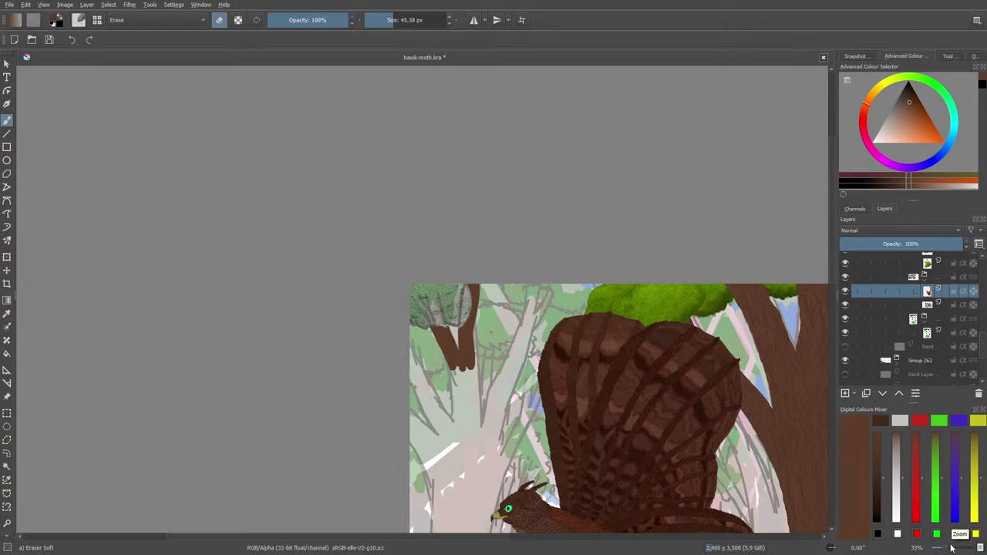
{"action": "left_click", "coordinate": [951, 550]}
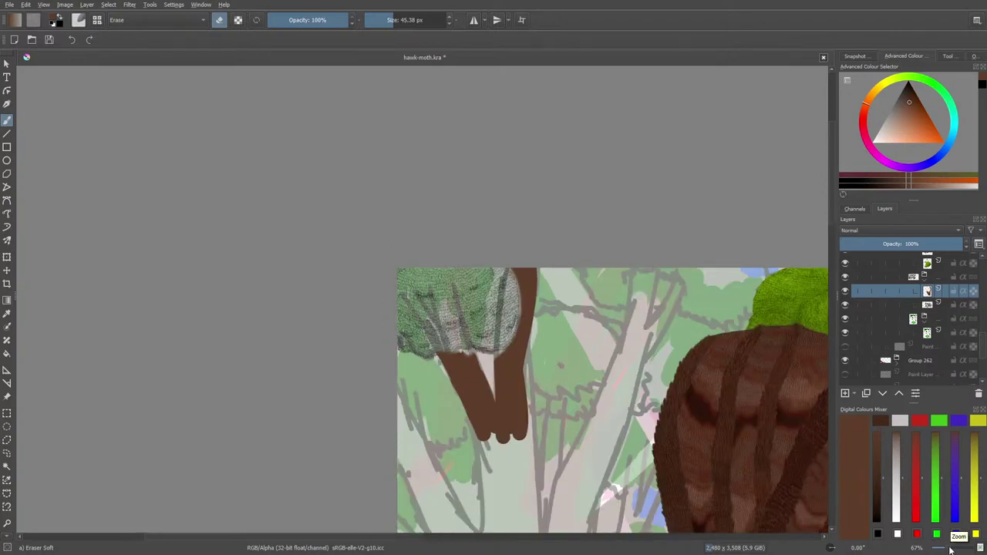
{"action": "mouse_move", "coordinate": [533, 287]}
{"action": "left_mouse_down"}
{"action": "mouse_move", "coordinate": [523, 379]}
{"action": "mouse_move", "coordinate": [534, 278]}
{"action": "mouse_move", "coordinate": [533, 300]}
{"action": "left_mouse_up"}
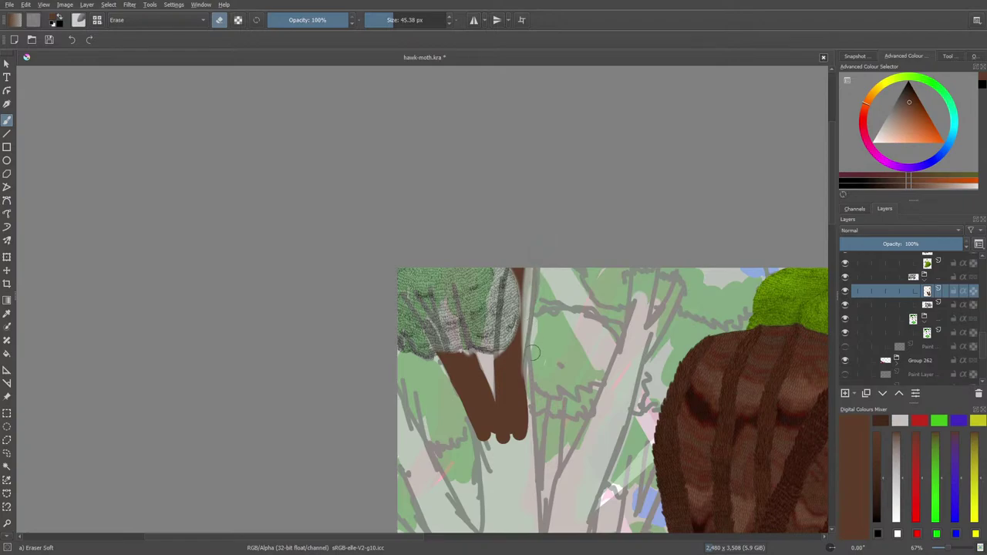
{"action": "key", "text": "slash"}
{"action": "mouse_move", "coordinate": [519, 270]}
{"action": "left_mouse_down"}
{"action": "mouse_move", "coordinate": [539, 287]}
{"action": "mouse_move", "coordinate": [560, 276]}
{"action": "mouse_move", "coordinate": [537, 272]}
{"action": "mouse_move", "coordinate": [528, 283]}
{"action": "mouse_move", "coordinate": [560, 287]}
{"action": "mouse_move", "coordinate": [550, 271]}
{"action": "left_mouse_up"}
{"action": "key", "text": "slash"}
Step: With the Basic-1 brush, block in a thick diagonal brown branch with a forked tip between the tall branch and the creature's wing
{"action": "key", "text": "slash"}
{"action": "left_click_drag", "start_coordinate": [642, 272], "coordinate": [586, 463]}
{"action": "left_click_drag", "start_coordinate": [618, 364], "coordinate": [552, 510]}
{"action": "mouse_move", "coordinate": [583, 441]}
{"action": "left_mouse_down"}
{"action": "mouse_move", "coordinate": [557, 530]}
{"action": "mouse_move", "coordinate": [611, 406]}
{"action": "mouse_move", "coordinate": [594, 457]}
{"action": "left_mouse_up"}
{"action": "left_click_drag", "start_coordinate": [643, 335], "coordinate": [676, 292]}
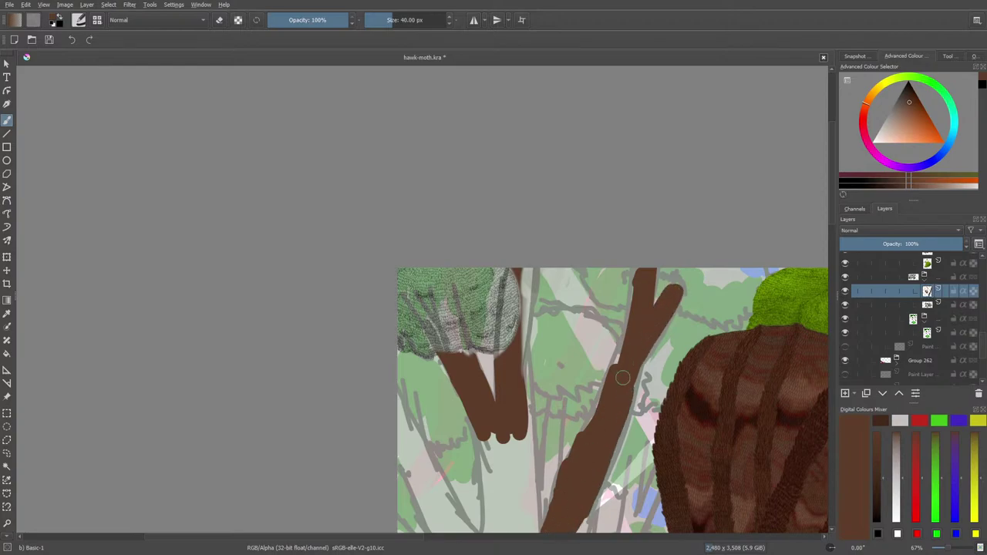
Step: Join the brown branches into one broad trunk below and add a forked side branch reaching the page's left edge
{"action": "scroll", "coordinate": [830, 198], "scroll_direction": "down", "scroll_amount": 3}
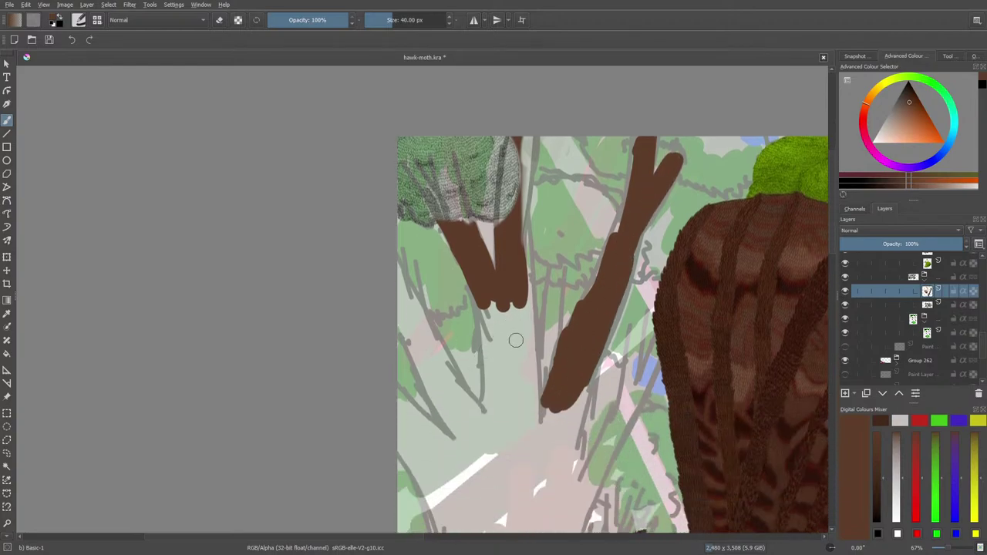
{"action": "mouse_move", "coordinate": [515, 303]}
{"action": "left_mouse_down"}
{"action": "mouse_move", "coordinate": [528, 441]}
{"action": "mouse_move", "coordinate": [499, 327]}
{"action": "mouse_move", "coordinate": [500, 478]}
{"action": "mouse_move", "coordinate": [500, 403]}
{"action": "mouse_move", "coordinate": [529, 377]}
{"action": "mouse_move", "coordinate": [525, 485]}
{"action": "mouse_move", "coordinate": [536, 482]}
{"action": "left_mouse_up"}
{"action": "mouse_move", "coordinate": [463, 452]}
{"action": "left_mouse_down"}
{"action": "mouse_move", "coordinate": [469, 418]}
{"action": "mouse_move", "coordinate": [420, 311]}
{"action": "mouse_move", "coordinate": [460, 419]}
{"action": "mouse_move", "coordinate": [404, 291]}
{"action": "mouse_move", "coordinate": [436, 390]}
{"action": "mouse_move", "coordinate": [419, 330]}
{"action": "mouse_move", "coordinate": [494, 472]}
{"action": "left_mouse_up"}
{"action": "left_click_drag", "start_coordinate": [413, 306], "coordinate": [406, 248]}
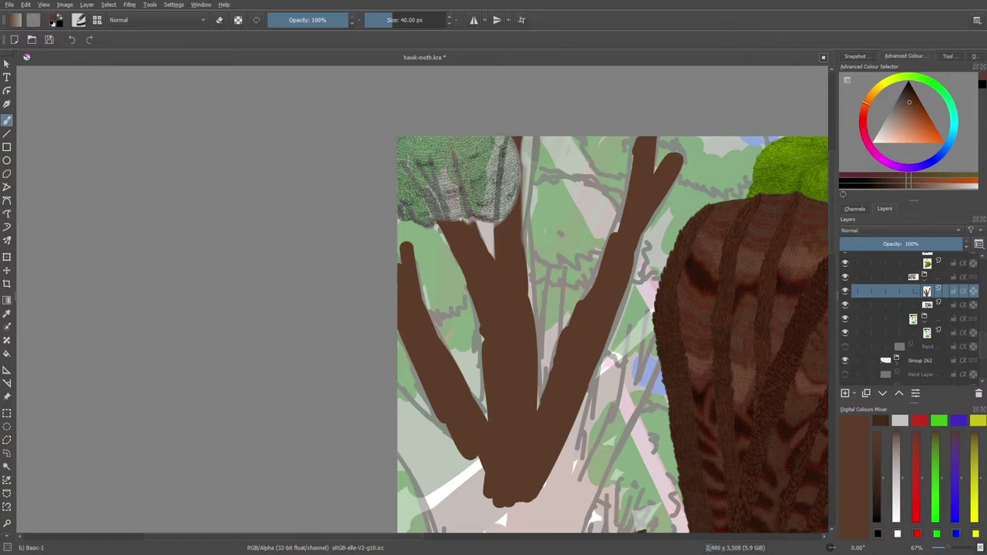
Step: Choose a bright green and cover the hatched canopy in the page's upper-left corner with flat colour
{"action": "right_click", "coordinate": [439, 322]}
{"action": "left_click_drag", "start_coordinate": [412, 320], "coordinate": [433, 316]}
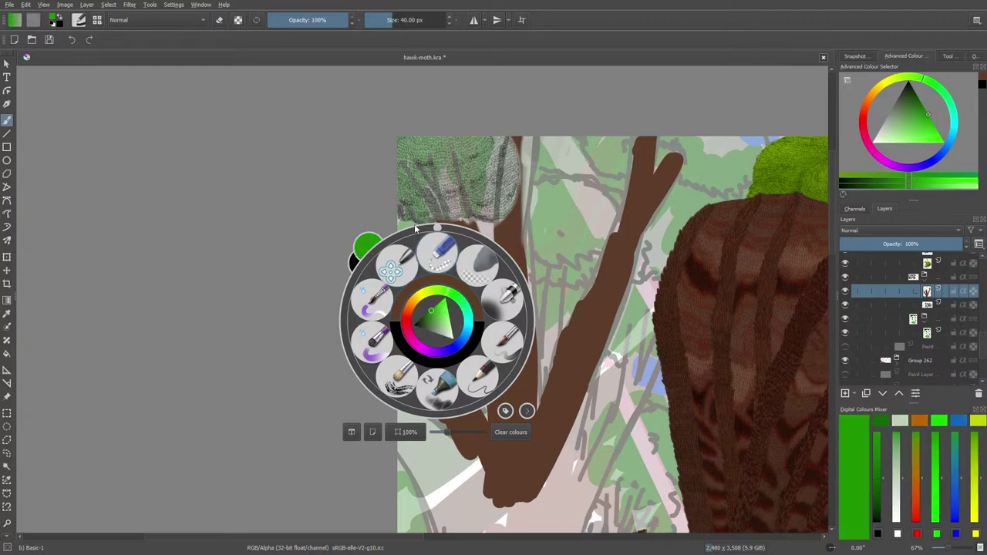
{"action": "key", "text": "Escape"}
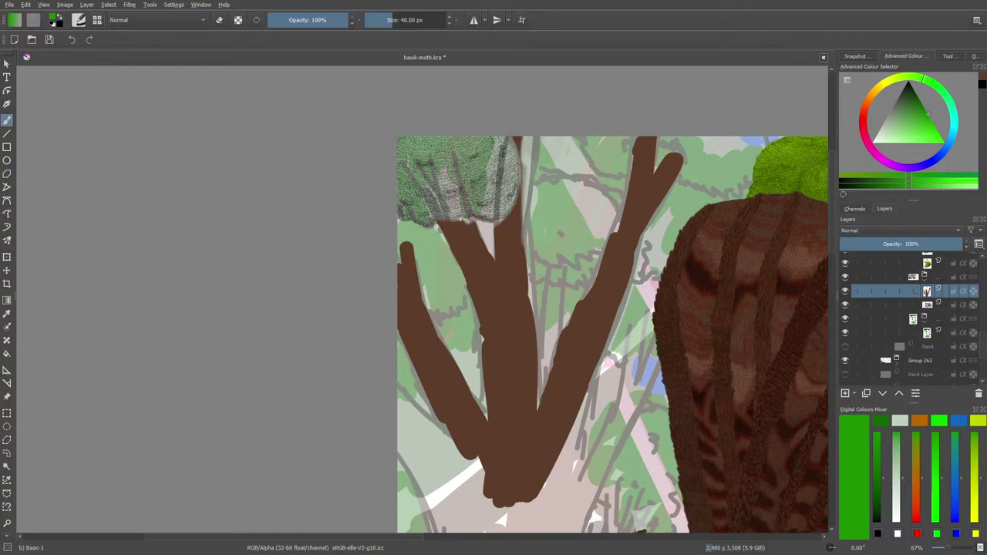
{"action": "mouse_move", "coordinate": [507, 139]}
{"action": "left_mouse_down"}
{"action": "mouse_move", "coordinate": [526, 191]}
{"action": "mouse_move", "coordinate": [499, 228]}
{"action": "mouse_move", "coordinate": [511, 208]}
{"action": "mouse_move", "coordinate": [503, 193]}
{"action": "mouse_move", "coordinate": [488, 202]}
{"action": "mouse_move", "coordinate": [478, 189]}
{"action": "mouse_move", "coordinate": [462, 207]}
{"action": "mouse_move", "coordinate": [421, 203]}
{"action": "mouse_move", "coordinate": [402, 151]}
{"action": "left_mouse_up"}
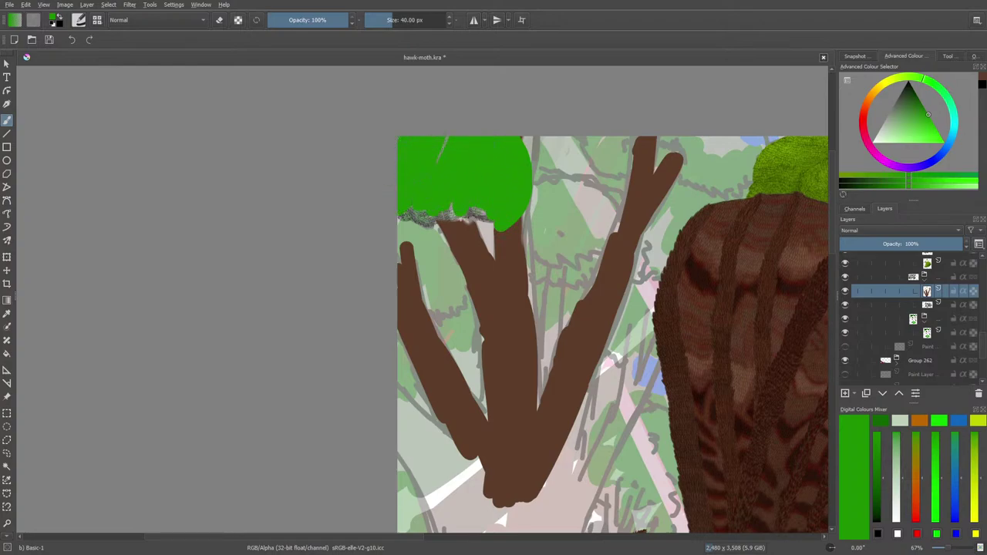
{"action": "mouse_move", "coordinate": [403, 215]}
{"action": "left_mouse_down"}
{"action": "mouse_move", "coordinate": [486, 222]}
{"action": "mouse_move", "coordinate": [443, 151]}
{"action": "left_mouse_up"}
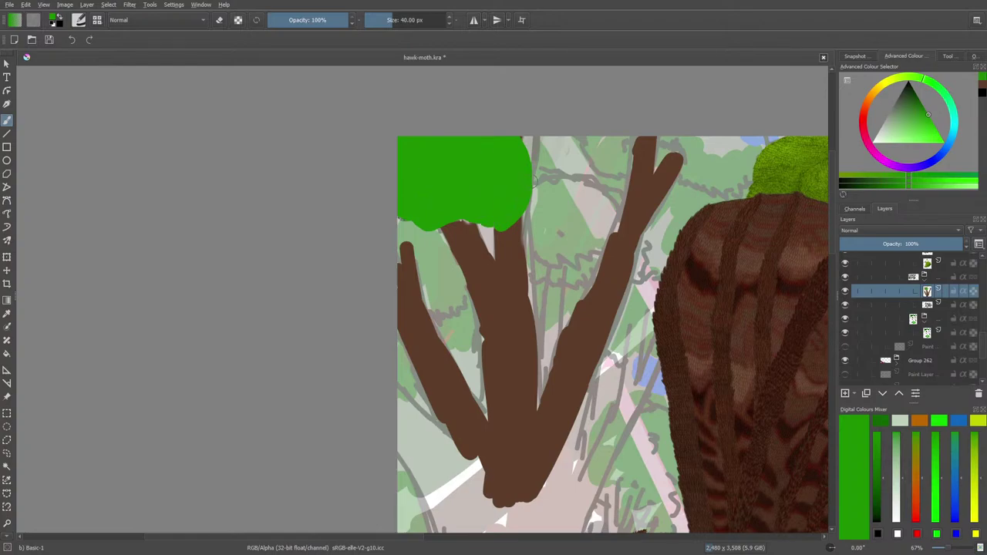
Step: Widen the green canopy past the tall branch and paint a rounded leaf cluster between the trunk and the diagonal branch
{"action": "mouse_move", "coordinate": [534, 182]}
{"action": "left_mouse_down"}
{"action": "mouse_move", "coordinate": [535, 142]}
{"action": "mouse_move", "coordinate": [542, 166]}
{"action": "left_mouse_up"}
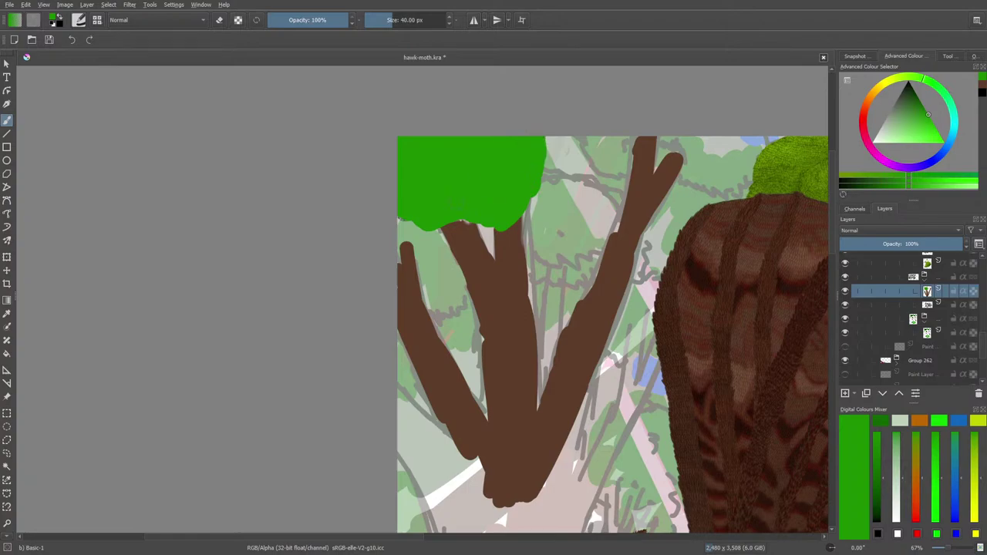
{"action": "left_click_drag", "start_coordinate": [546, 173], "coordinate": [549, 141]}
{"action": "mouse_move", "coordinate": [531, 253]}
{"action": "left_mouse_down"}
{"action": "mouse_move", "coordinate": [569, 265]}
{"action": "mouse_move", "coordinate": [596, 231]}
{"action": "mouse_move", "coordinate": [606, 247]}
{"action": "mouse_move", "coordinate": [613, 203]}
{"action": "mouse_move", "coordinate": [574, 195]}
{"action": "mouse_move", "coordinate": [544, 234]}
{"action": "mouse_move", "coordinate": [553, 179]}
{"action": "mouse_move", "coordinate": [595, 180]}
{"action": "mouse_move", "coordinate": [609, 202]}
{"action": "mouse_move", "coordinate": [527, 240]}
{"action": "left_mouse_up"}
{"action": "left_click_drag", "start_coordinate": [526, 207], "coordinate": [525, 256]}
Step: Fill the areas on both sides of the left side branch with flat green foliage, up to the trunk and page edge
{"action": "mouse_move", "coordinate": [432, 302]}
{"action": "left_mouse_down"}
{"action": "mouse_move", "coordinate": [463, 286]}
{"action": "mouse_move", "coordinate": [423, 284]}
{"action": "mouse_move", "coordinate": [427, 232]}
{"action": "mouse_move", "coordinate": [409, 225]}
{"action": "mouse_move", "coordinate": [409, 266]}
{"action": "left_mouse_up"}
{"action": "mouse_move", "coordinate": [433, 324]}
{"action": "left_mouse_down"}
{"action": "mouse_move", "coordinate": [459, 307]}
{"action": "mouse_move", "coordinate": [457, 315]}
{"action": "left_mouse_up"}
{"action": "mouse_move", "coordinate": [402, 376]}
{"action": "left_mouse_down"}
{"action": "mouse_move", "coordinate": [401, 356]}
{"action": "mouse_move", "coordinate": [458, 323]}
{"action": "mouse_move", "coordinate": [472, 301]}
{"action": "left_mouse_up"}
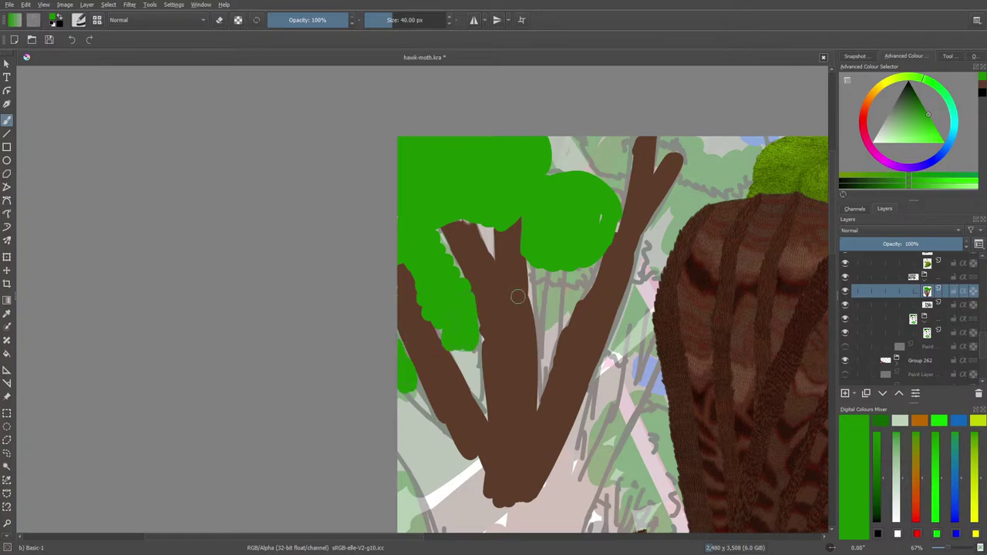
Step: Extend the rounded cluster's lower edge in green and add a patch at the page's top edge beside the diagonal branch
{"action": "left_click_drag", "start_coordinate": [540, 280], "coordinate": [594, 270]}
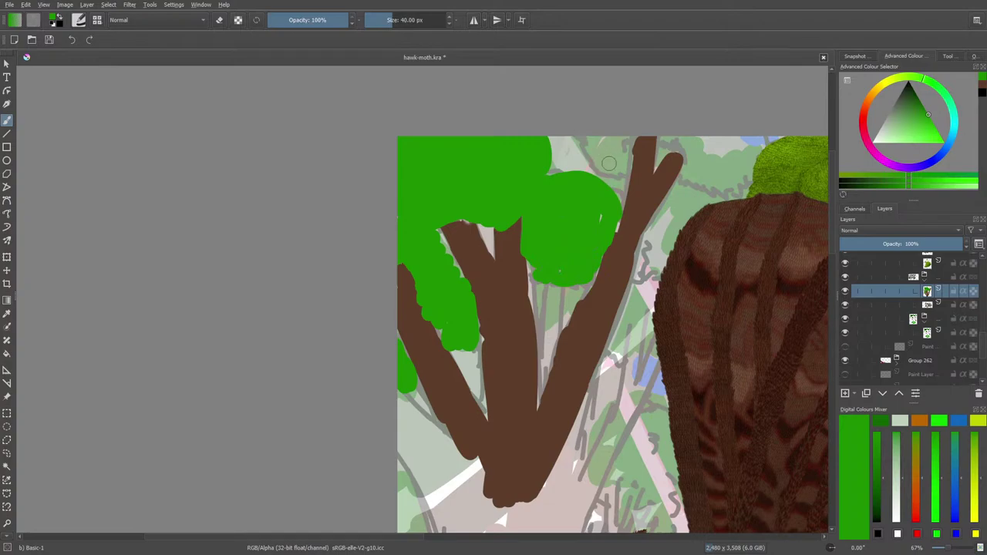
{"action": "mouse_move", "coordinate": [608, 163]}
{"action": "left_mouse_down"}
{"action": "mouse_move", "coordinate": [626, 159]}
{"action": "mouse_move", "coordinate": [591, 160]}
{"action": "left_mouse_up"}
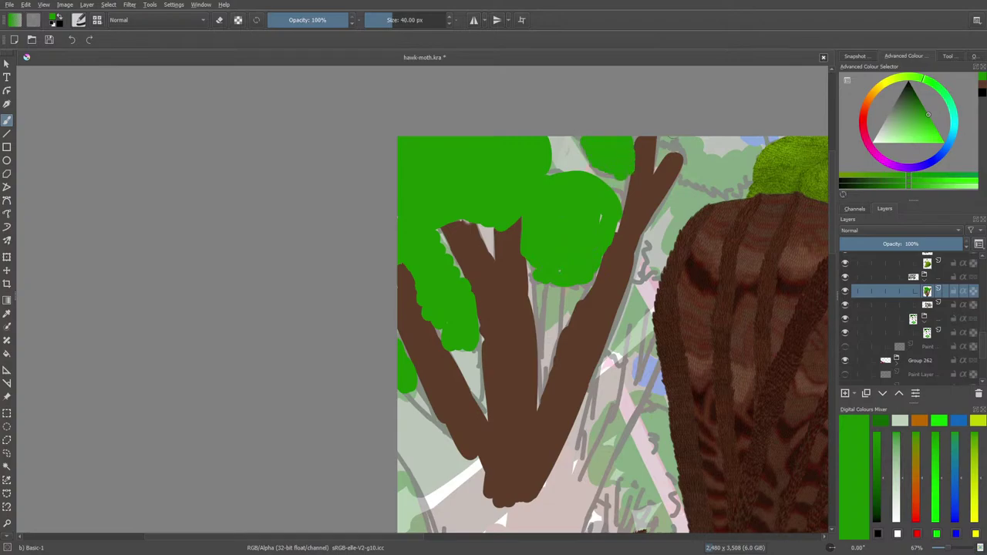
Step: Extend the flat green along the page's top edge to the creature's foliage and fill the gap between the trunk's two upper forks
{"action": "mouse_move", "coordinate": [662, 141]}
{"action": "left_mouse_down"}
{"action": "mouse_move", "coordinate": [679, 143]}
{"action": "mouse_move", "coordinate": [670, 153]}
{"action": "mouse_move", "coordinate": [691, 167]}
{"action": "mouse_move", "coordinate": [681, 170]}
{"action": "mouse_move", "coordinate": [721, 189]}
{"action": "mouse_move", "coordinate": [768, 139]}
{"action": "mouse_move", "coordinate": [729, 158]}
{"action": "mouse_move", "coordinate": [645, 141]}
{"action": "left_mouse_up"}
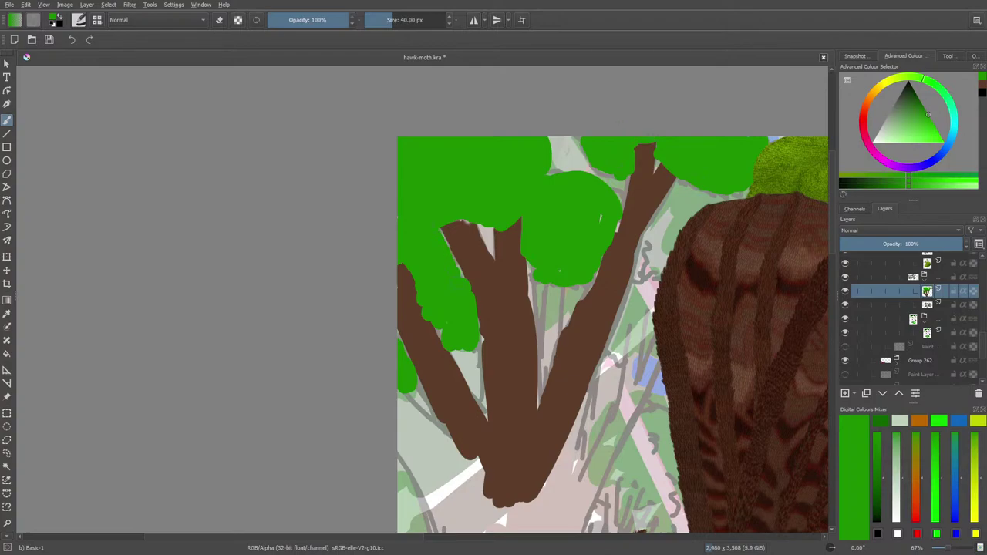
{"action": "left_click_drag", "start_coordinate": [492, 226], "coordinate": [489, 248]}
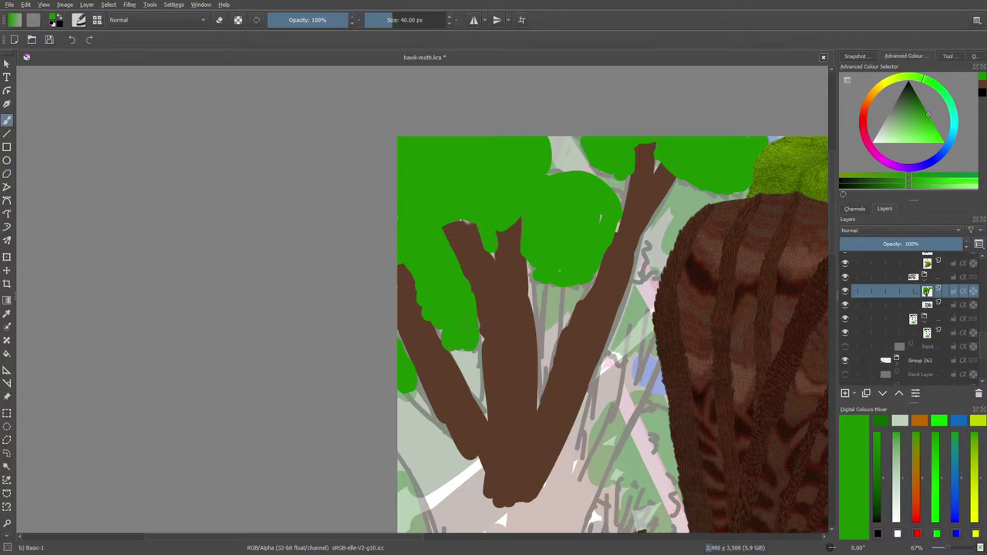
Step: Erase streaks from the green canopy and the tip of the trunk's left fork with the Eraser Soft brush
{"action": "key", "text": "e"}
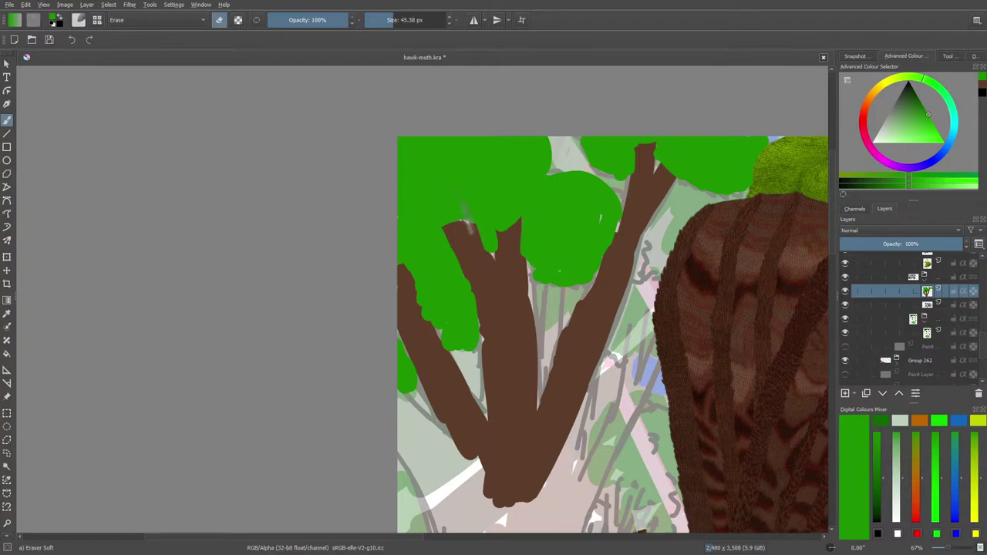
{"action": "left_click_drag", "start_coordinate": [465, 223], "coordinate": [449, 179]}
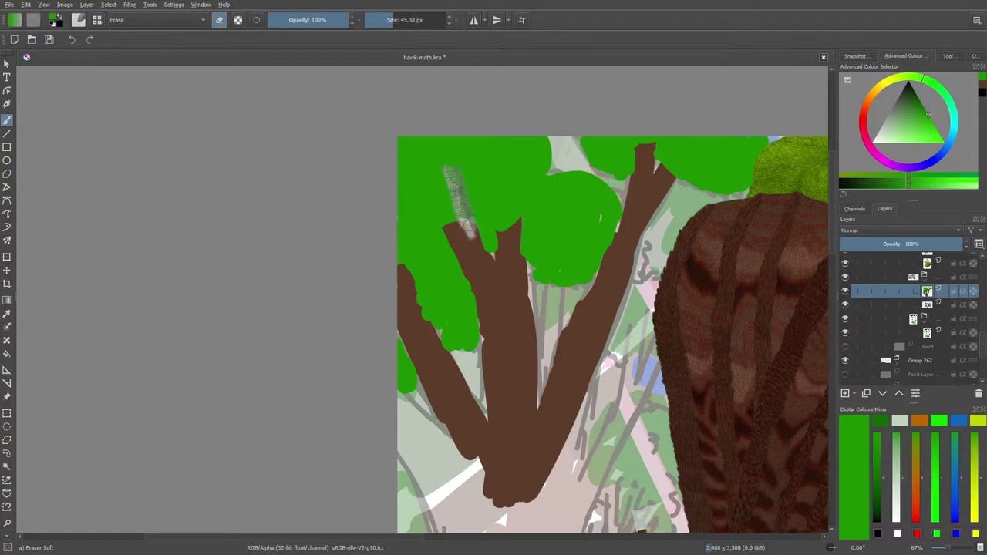
{"action": "mouse_move", "coordinate": [476, 228]}
{"action": "left_mouse_down"}
{"action": "mouse_move", "coordinate": [482, 241]}
{"action": "mouse_move", "coordinate": [453, 251]}
{"action": "mouse_move", "coordinate": [444, 189]}
{"action": "mouse_move", "coordinate": [449, 231]}
{"action": "mouse_move", "coordinate": [421, 175]}
{"action": "mouse_move", "coordinate": [463, 259]}
{"action": "left_mouse_up"}
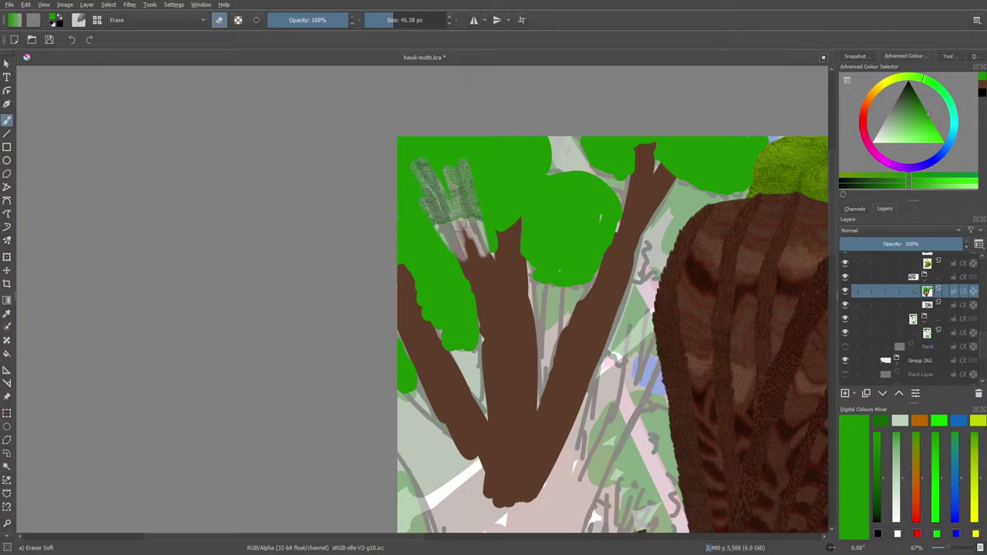
Step: Sample the trunk's brown and paint two thin branches rising from the left fork through the erased canopy area, thickening their base
{"action": "key", "text": "/"}
{"action": "right_click", "coordinate": [496, 255]}
{"action": "left_click", "coordinate": [498, 257]}
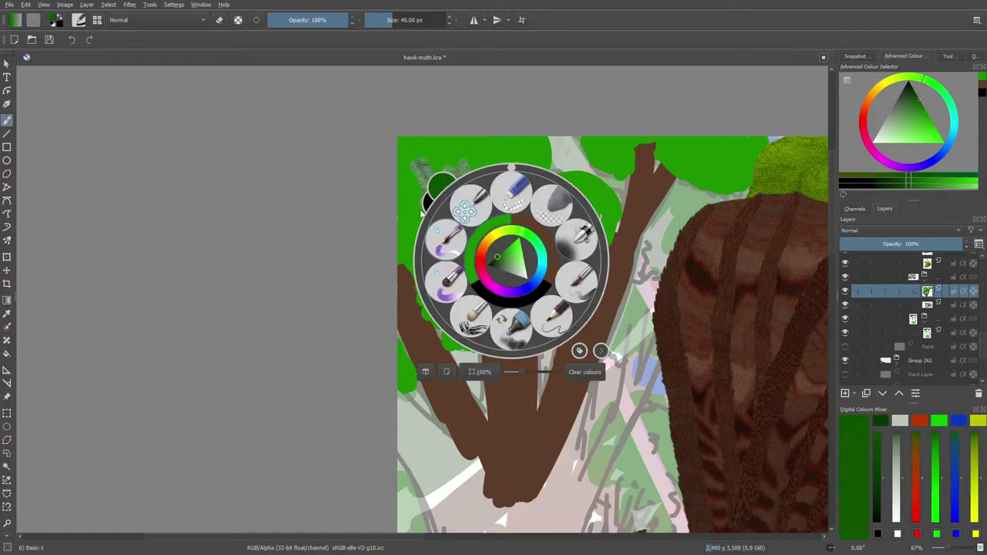
{"action": "left_click", "coordinate": [422, 214]}
{"action": "left_click", "coordinate": [7, 312]}
{"action": "left_click", "coordinate": [502, 317]}
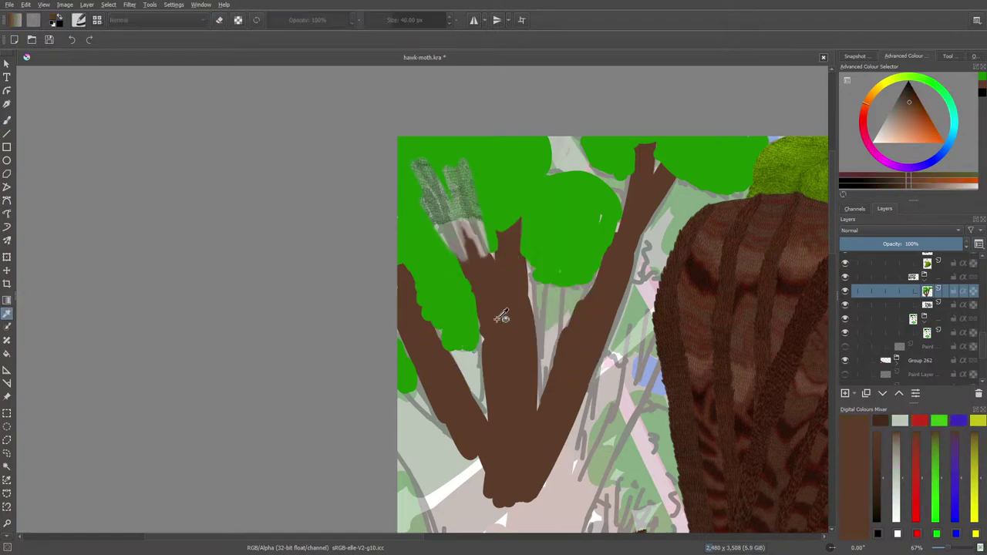
{"action": "left_click", "coordinate": [5, 117]}
{"action": "mouse_move", "coordinate": [465, 230]}
{"action": "left_mouse_down"}
{"action": "mouse_move", "coordinate": [418, 163]}
{"action": "mouse_move", "coordinate": [489, 285]}
{"action": "left_mouse_up"}
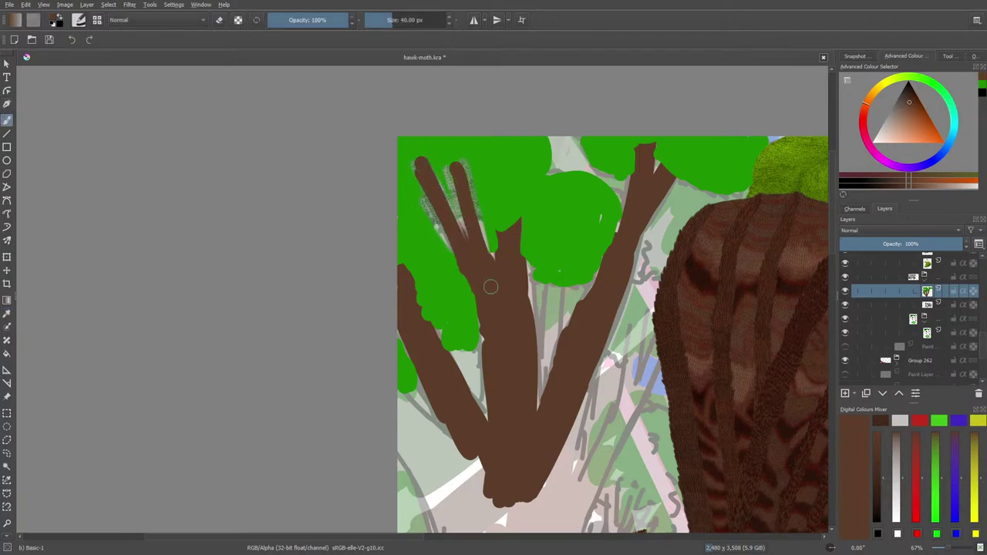
{"action": "left_click_drag", "start_coordinate": [458, 182], "coordinate": [492, 287]}
{"action": "left_click_drag", "start_coordinate": [480, 221], "coordinate": [498, 280]}
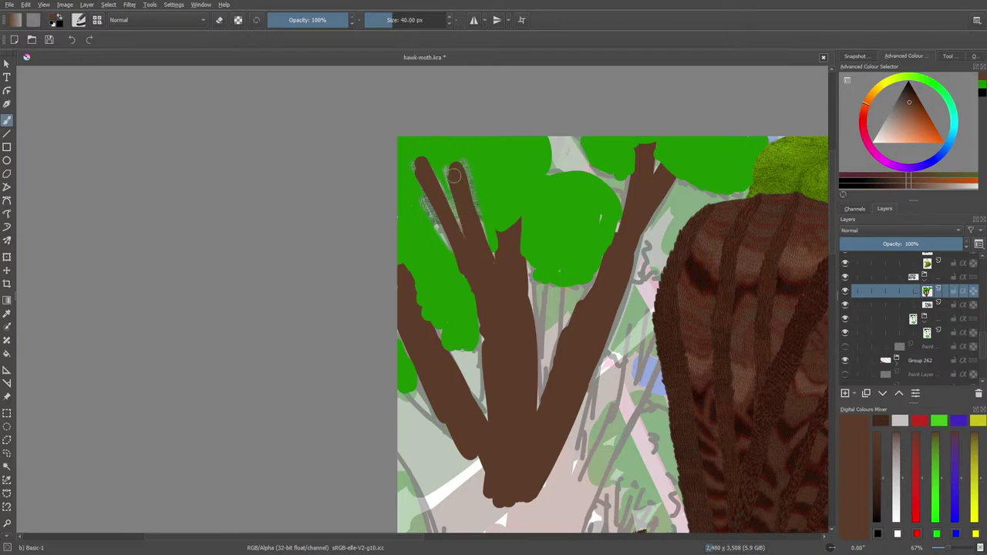
{"action": "left_click_drag", "start_coordinate": [459, 255], "coordinate": [479, 312]}
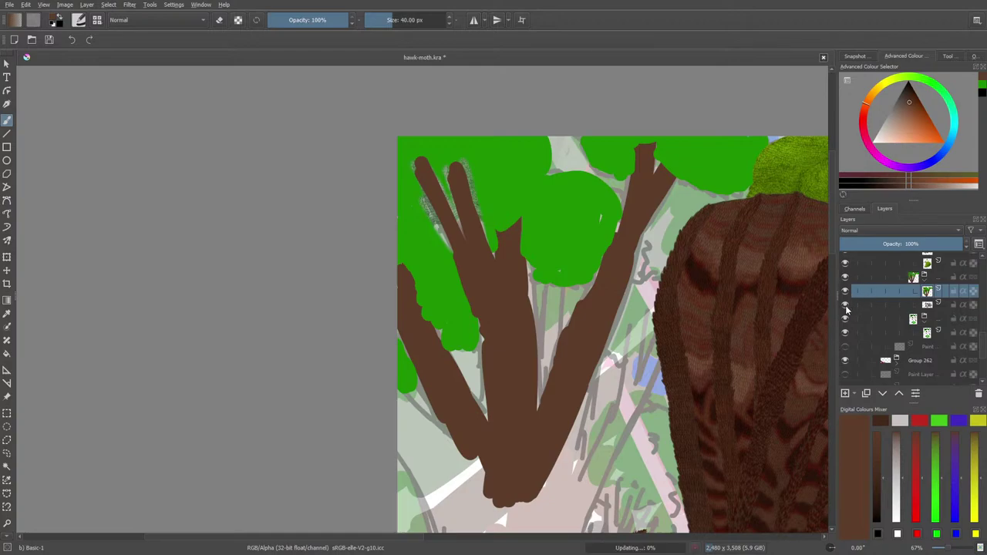
Step: Toggle the flat-colour layer's visibility to compare the painted branches with the hatched linework and sketch underneath
{"action": "left_click", "coordinate": [845, 297]}
{"action": "left_click", "coordinate": [846, 296]}
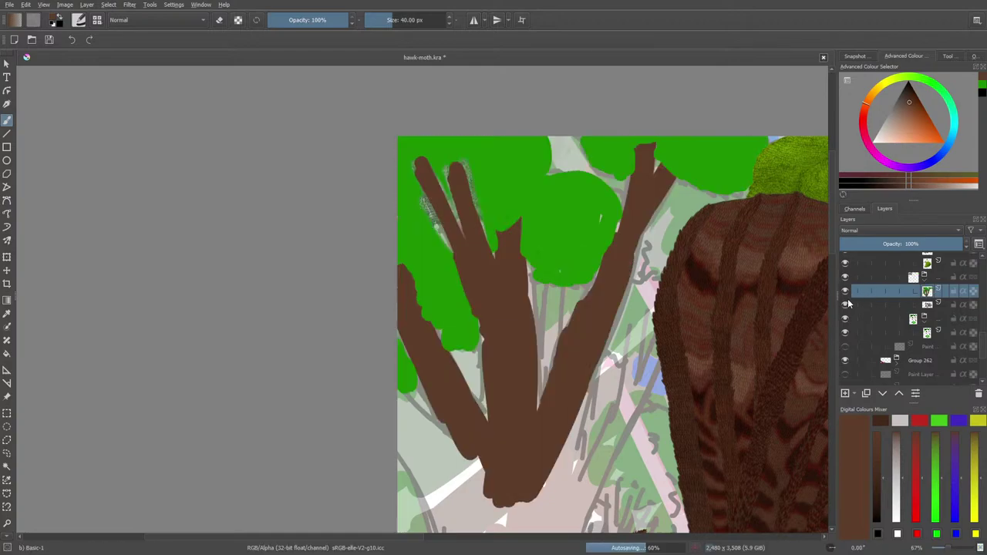
{"action": "left_click", "coordinate": [847, 298]}
{"action": "left_click", "coordinate": [846, 298]}
{"action": "left_click", "coordinate": [846, 299]}
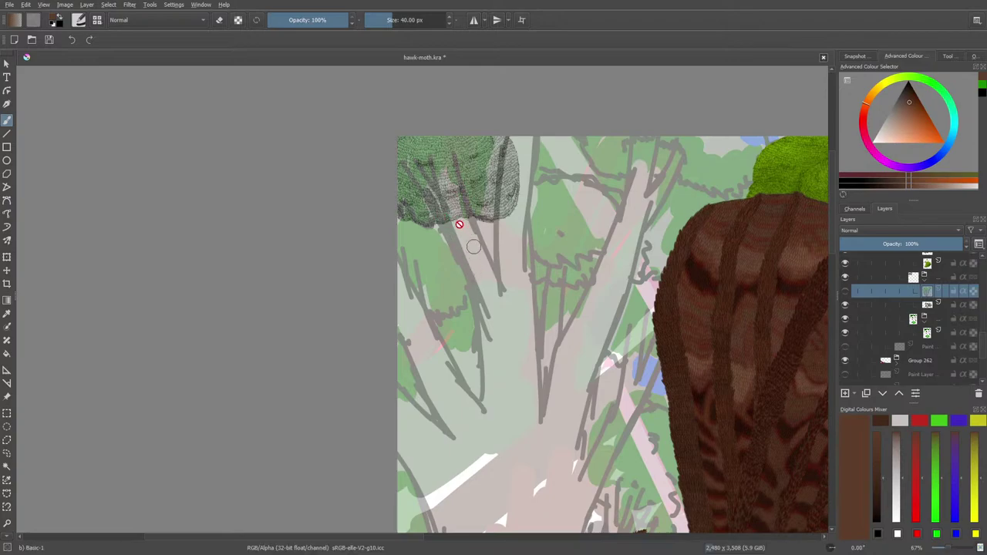
{"action": "left_click", "coordinate": [846, 291]}
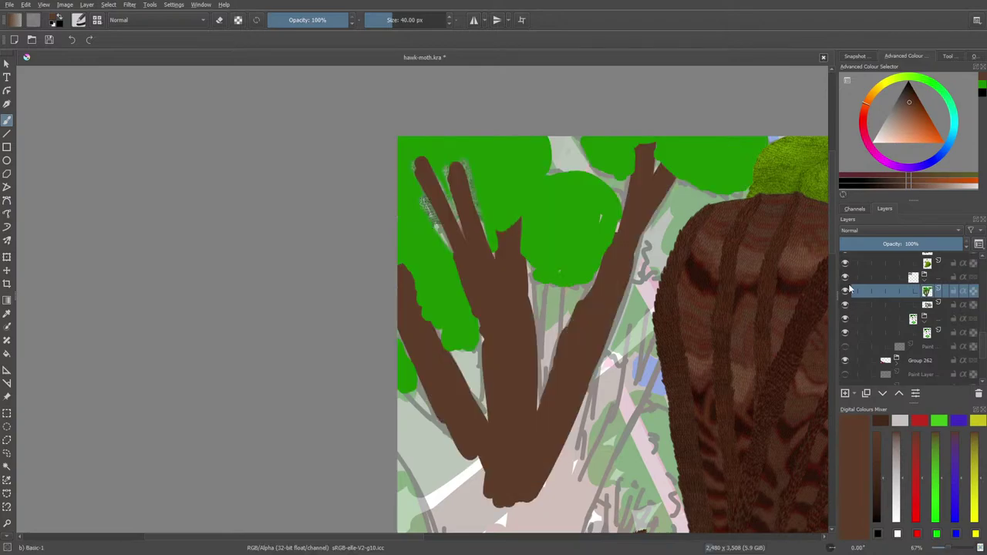
Step: Erase the two thin branches softly inside the canopy and fade the edges of the main trunk and left side branch
{"action": "key", "text": "e"}
{"action": "mouse_move", "coordinate": [425, 183]}
{"action": "left_mouse_down"}
{"action": "mouse_move", "coordinate": [420, 163]}
{"action": "mouse_move", "coordinate": [447, 227]}
{"action": "mouse_move", "coordinate": [456, 171]}
{"action": "mouse_move", "coordinate": [461, 220]}
{"action": "mouse_move", "coordinate": [464, 166]}
{"action": "left_mouse_up"}
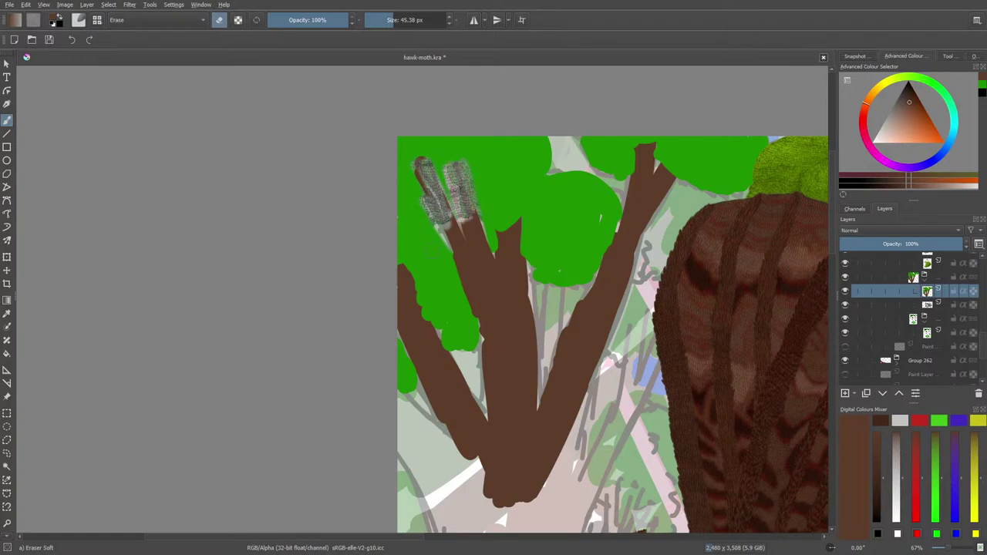
{"action": "mouse_move", "coordinate": [455, 220]}
{"action": "left_mouse_down"}
{"action": "mouse_move", "coordinate": [475, 216]}
{"action": "mouse_move", "coordinate": [455, 223]}
{"action": "left_mouse_up"}
{"action": "mouse_move", "coordinate": [453, 231]}
{"action": "left_mouse_down"}
{"action": "mouse_move", "coordinate": [469, 250]}
{"action": "mouse_move", "coordinate": [482, 226]}
{"action": "left_mouse_up"}
{"action": "key", "text": "e"}
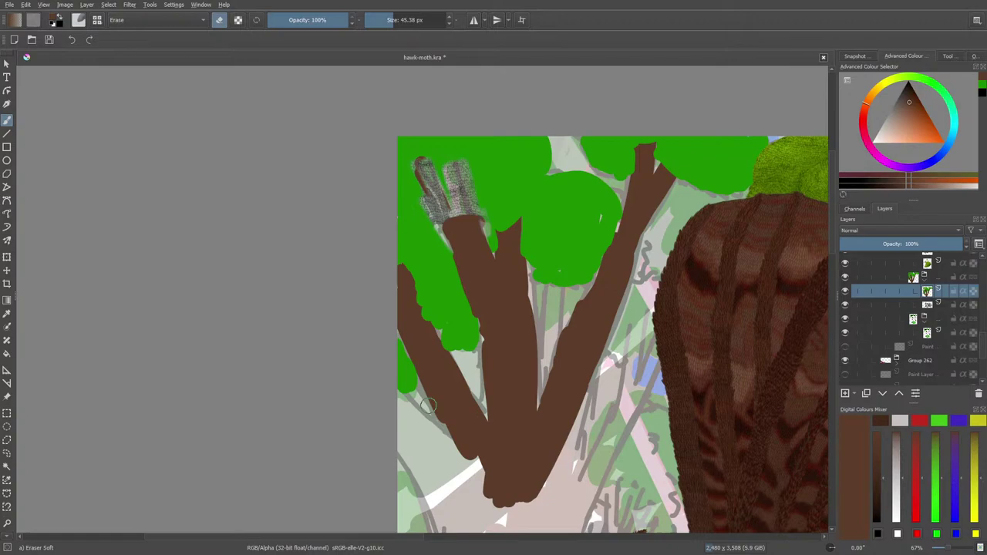
{"action": "mouse_move", "coordinate": [494, 251]}
{"action": "left_mouse_down"}
{"action": "mouse_move", "coordinate": [545, 359]}
{"action": "mouse_move", "coordinate": [520, 293]}
{"action": "mouse_move", "coordinate": [534, 382]}
{"action": "mouse_move", "coordinate": [500, 231]}
{"action": "mouse_move", "coordinate": [518, 241]}
{"action": "mouse_move", "coordinate": [535, 315]}
{"action": "mouse_move", "coordinate": [519, 226]}
{"action": "mouse_move", "coordinate": [536, 366]}
{"action": "mouse_move", "coordinate": [513, 464]}
{"action": "mouse_move", "coordinate": [502, 435]}
{"action": "mouse_move", "coordinate": [530, 298]}
{"action": "mouse_move", "coordinate": [524, 441]}
{"action": "mouse_move", "coordinate": [438, 415]}
{"action": "mouse_move", "coordinate": [407, 273]}
{"action": "mouse_move", "coordinate": [454, 371]}
{"action": "mouse_move", "coordinate": [409, 353]}
{"action": "mouse_move", "coordinate": [401, 332]}
{"action": "mouse_move", "coordinate": [462, 451]}
{"action": "left_mouse_up"}
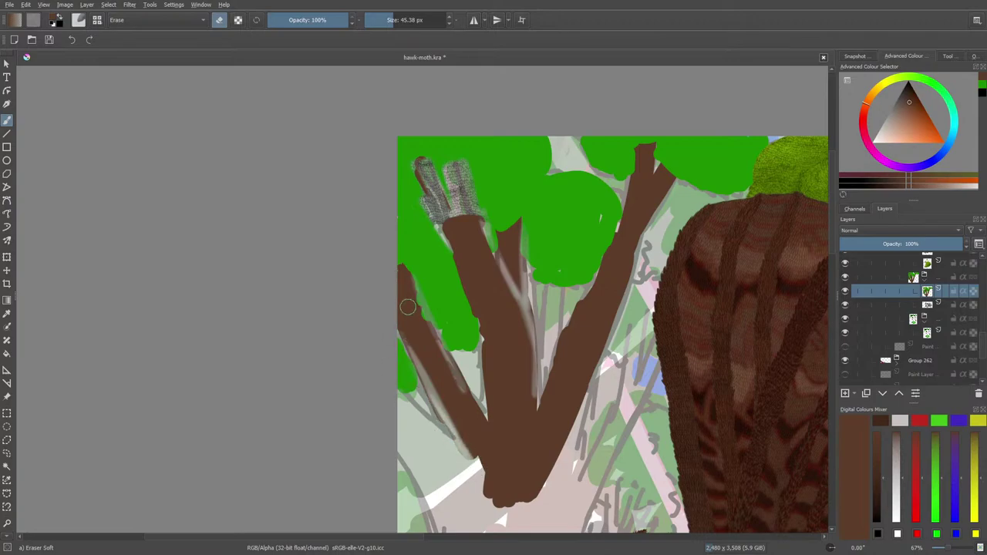
{"action": "left_click_drag", "start_coordinate": [407, 307], "coordinate": [401, 273]}
Step: Hide the flat-colour layer and add a new paint layer beneath the hatched leaf linework layer
{"action": "left_click", "coordinate": [846, 290]}
{"action": "mouse_move", "coordinate": [847, 291]}
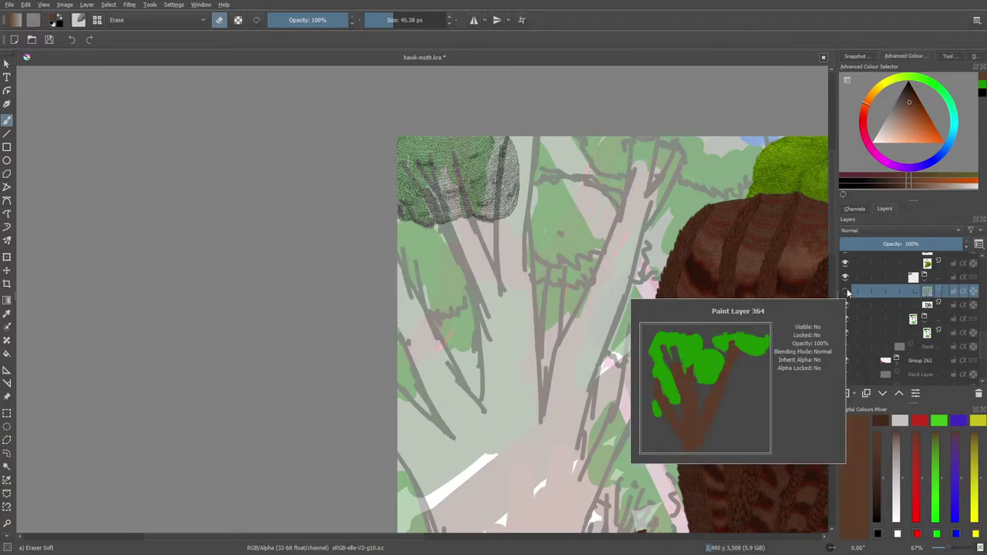
{"action": "left_click", "coordinate": [887, 305]}
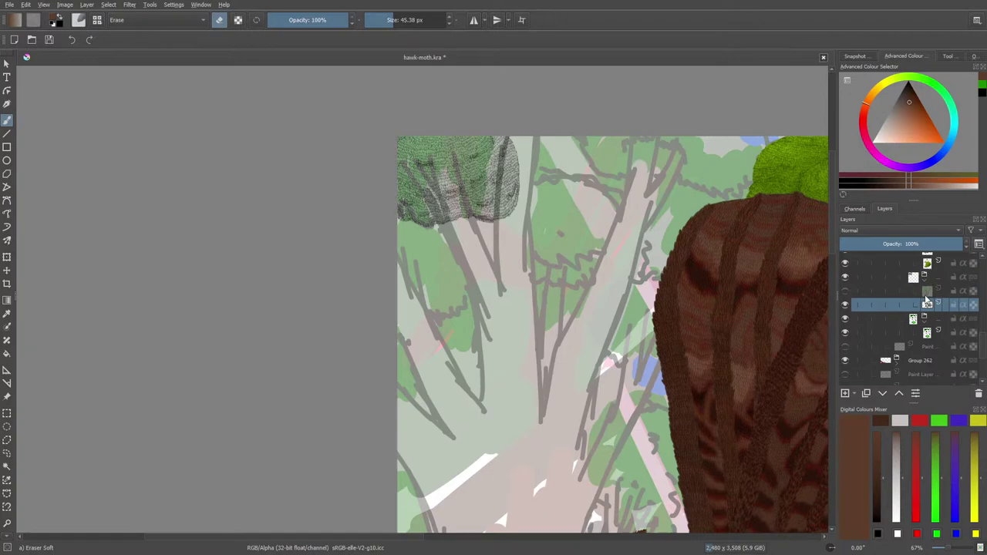
{"action": "left_click", "coordinate": [846, 394]}
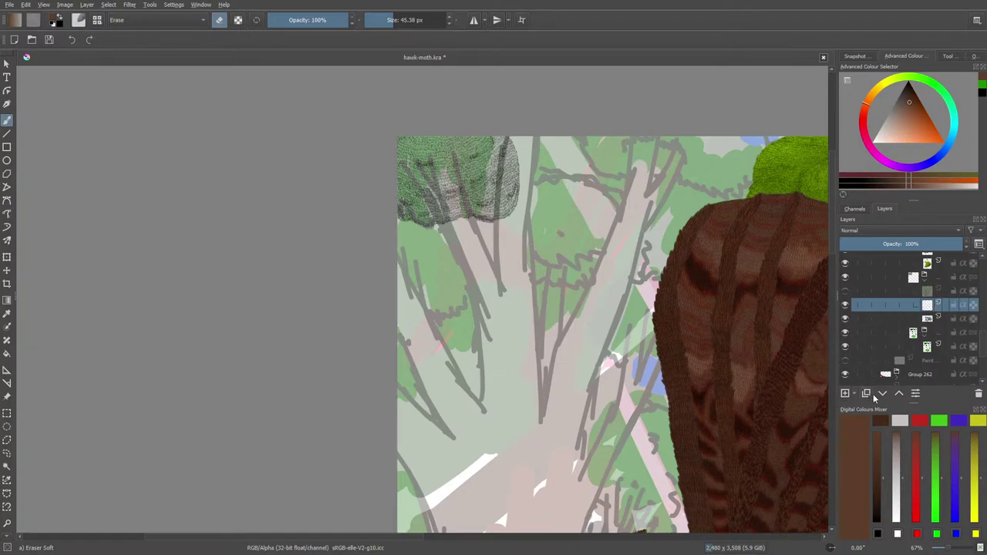
{"action": "left_click", "coordinate": [880, 395]}
Step: Sample the olive green from the finished foliage above the creature as the Basic-1 brush colour
{"action": "right_click", "coordinate": [409, 219]}
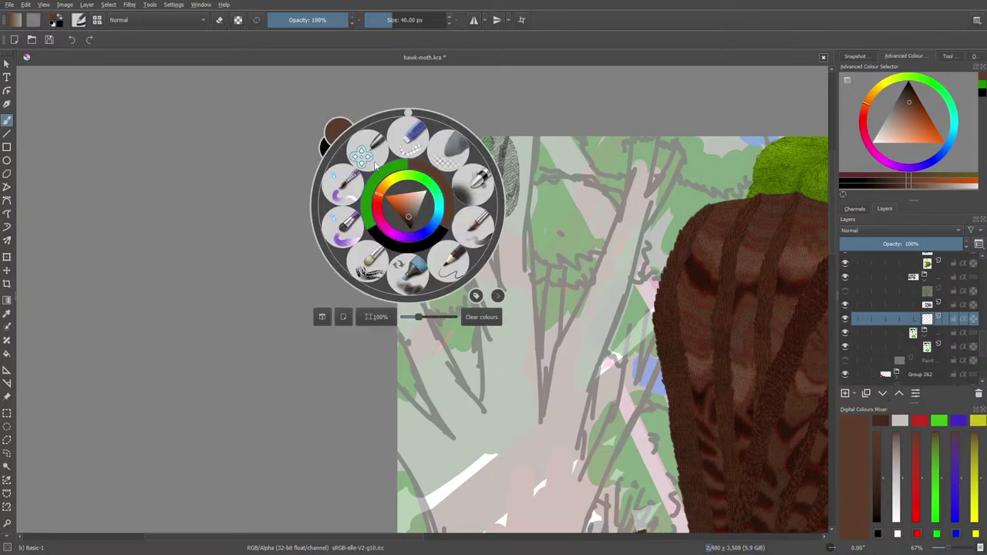
{"action": "left_click", "coordinate": [342, 183]}
{"action": "left_click_drag", "start_coordinate": [286, 537], "coordinate": [459, 536]}
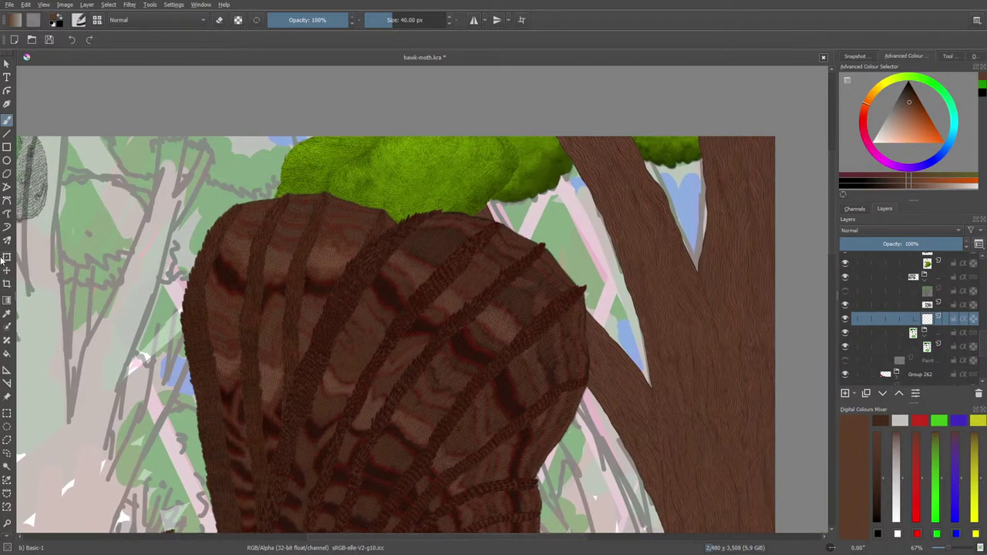
{"action": "left_click", "coordinate": [7, 313]}
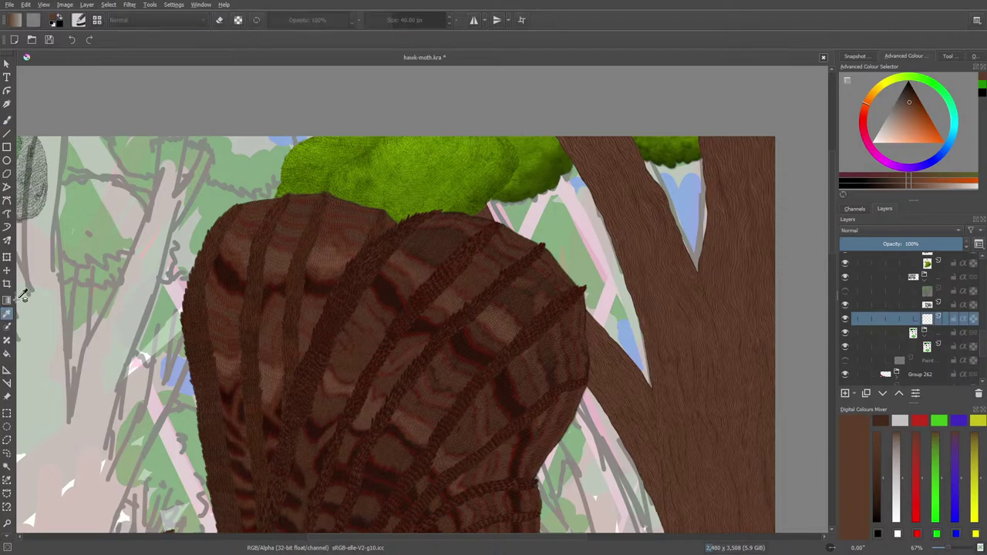
{"action": "left_click", "coordinate": [537, 156]}
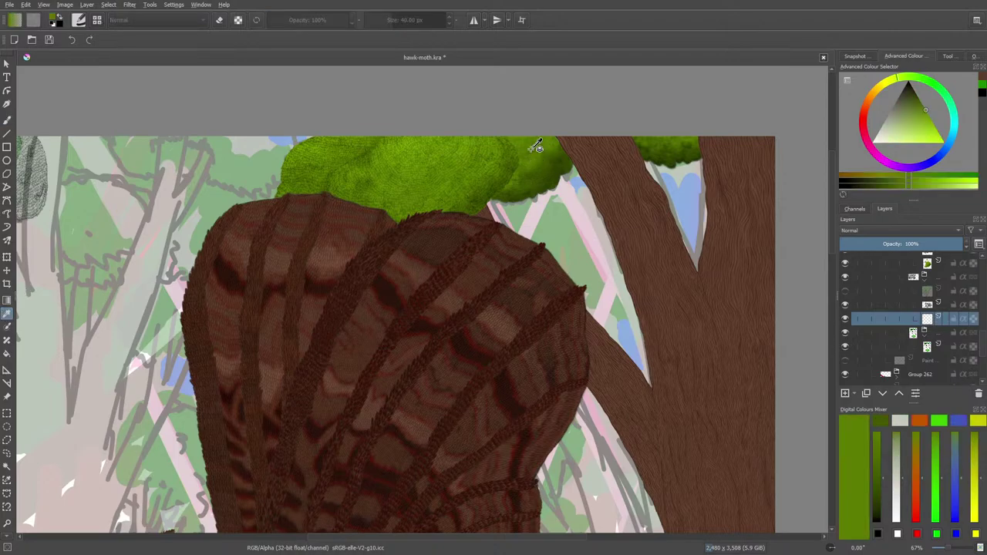
{"action": "left_click", "coordinate": [6, 121]}
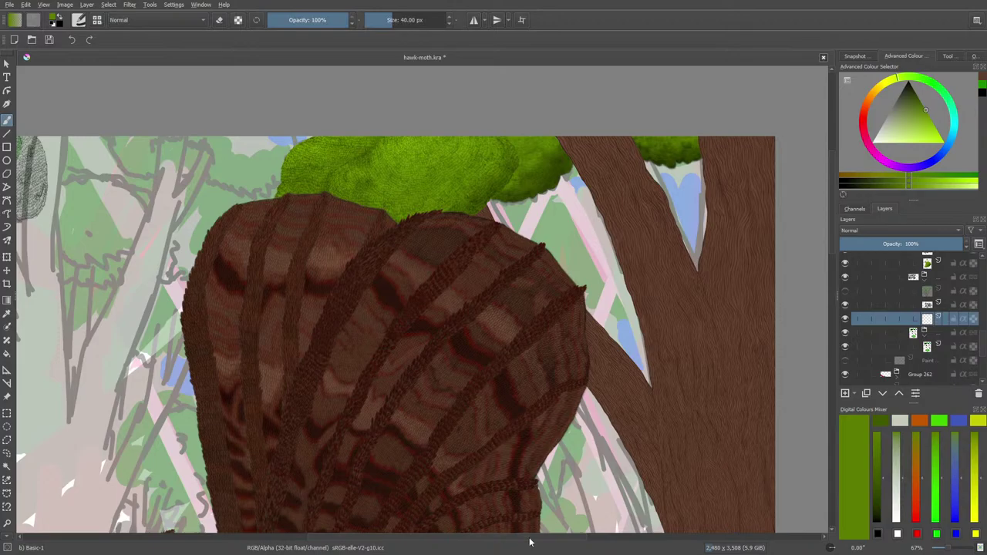
Step: Fill the hatched canopy in the page's upper-left corner with flat olive green on the new layer
{"action": "mouse_move", "coordinate": [533, 533]}
{"action": "left_mouse_down"}
{"action": "mouse_move", "coordinate": [631, 494]}
{"action": "mouse_move", "coordinate": [898, 351]}
{"action": "left_mouse_up"}
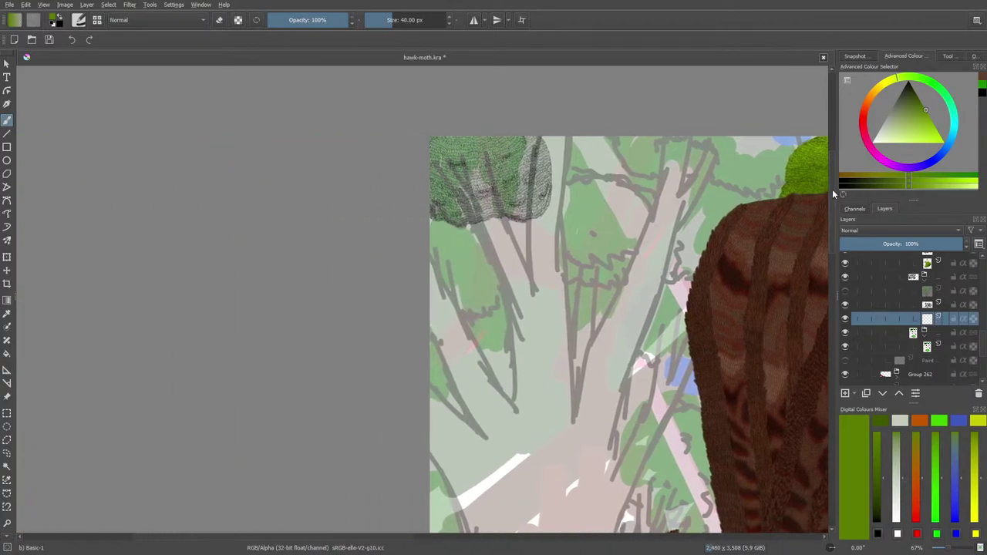
{"action": "scroll", "coordinate": [837, 189], "scroll_direction": "up", "scroll_amount": 3}
{"action": "left_click", "coordinate": [955, 547]}
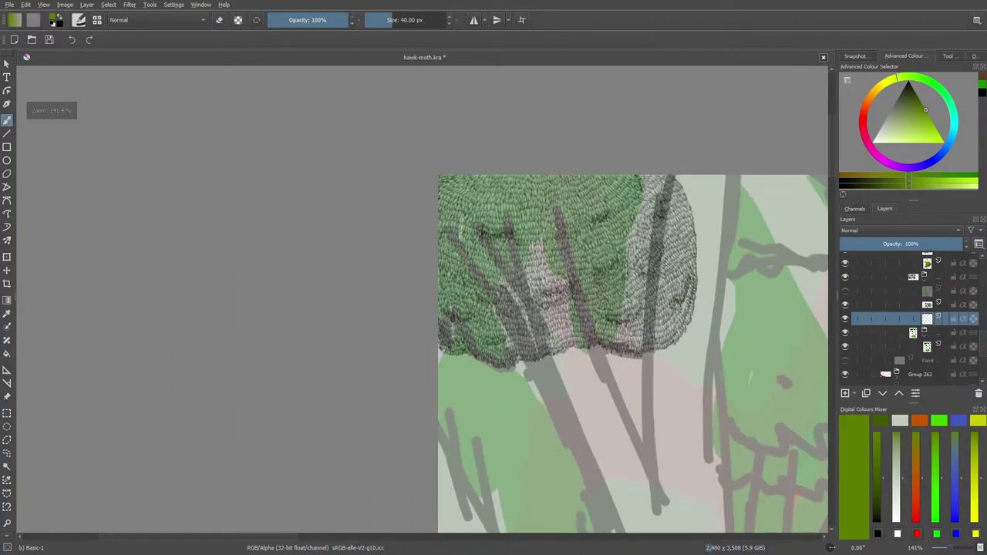
{"action": "mouse_move", "coordinate": [646, 184]}
{"action": "left_mouse_down"}
{"action": "mouse_move", "coordinate": [681, 212]}
{"action": "mouse_move", "coordinate": [674, 210]}
{"action": "mouse_move", "coordinate": [686, 235]}
{"action": "mouse_move", "coordinate": [684, 307]}
{"action": "mouse_move", "coordinate": [675, 239]}
{"action": "mouse_move", "coordinate": [652, 293]}
{"action": "mouse_move", "coordinate": [633, 255]}
{"action": "mouse_move", "coordinate": [507, 230]}
{"action": "mouse_move", "coordinate": [456, 287]}
{"action": "mouse_move", "coordinate": [448, 332]}
{"action": "mouse_move", "coordinate": [509, 355]}
{"action": "mouse_move", "coordinate": [665, 331]}
{"action": "mouse_move", "coordinate": [653, 334]}
{"action": "mouse_move", "coordinate": [611, 292]}
{"action": "mouse_move", "coordinate": [618, 339]}
{"action": "mouse_move", "coordinate": [586, 328]}
{"action": "mouse_move", "coordinate": [576, 299]}
{"action": "mouse_move", "coordinate": [510, 337]}
{"action": "mouse_move", "coordinate": [517, 287]}
{"action": "mouse_move", "coordinate": [483, 256]}
{"action": "left_mouse_up"}
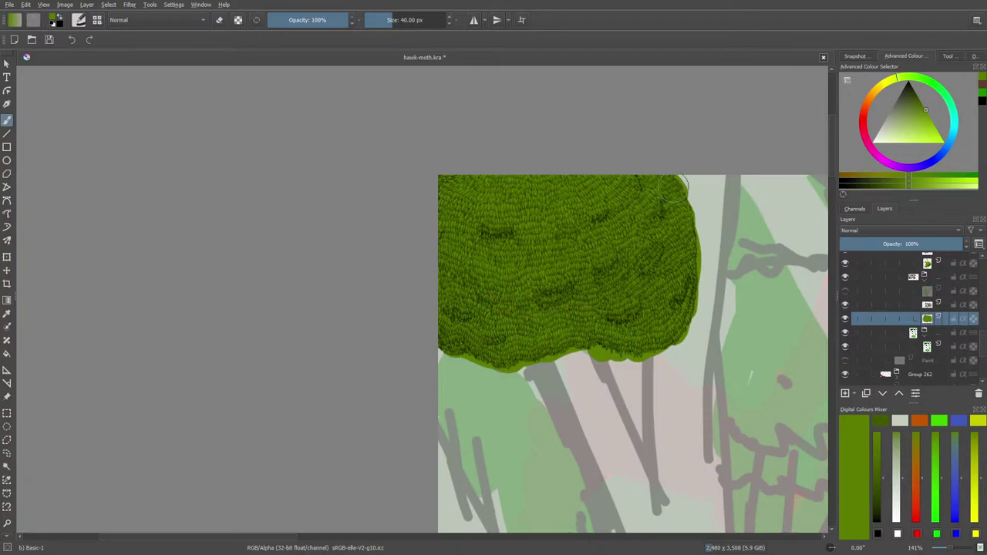
Step: Switch the eraser from Eraser Soft to the Eraser Circle preset for trimming the olive canopy colour
{"action": "key", "text": "e"}
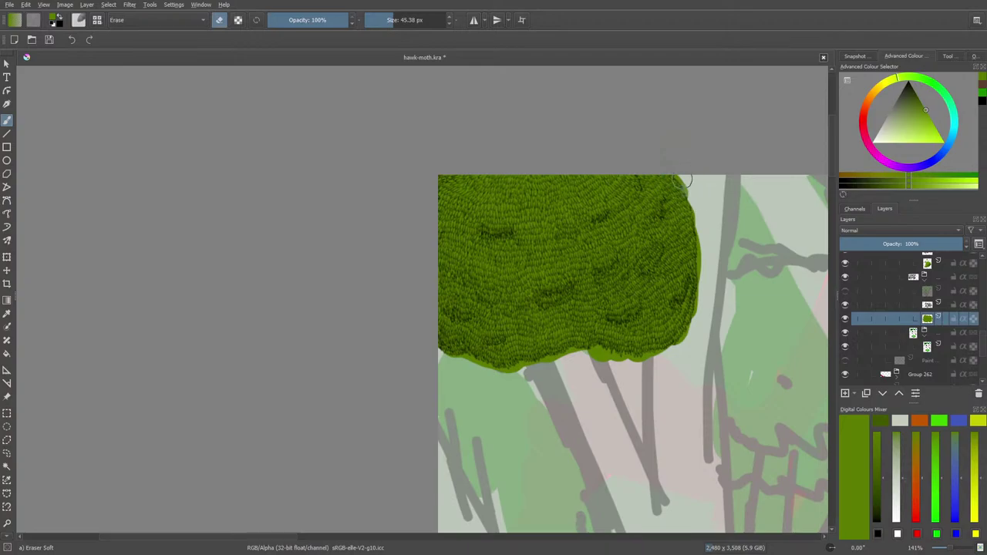
{"action": "left_click", "coordinate": [78, 21]}
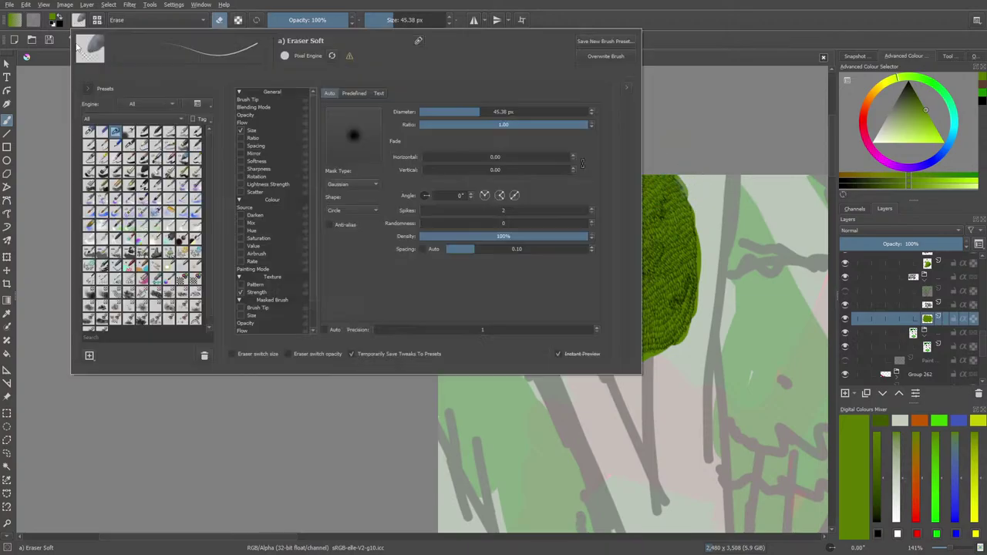
{"action": "left_click", "coordinate": [91, 138]}
{"action": "left_click", "coordinate": [79, 20]}
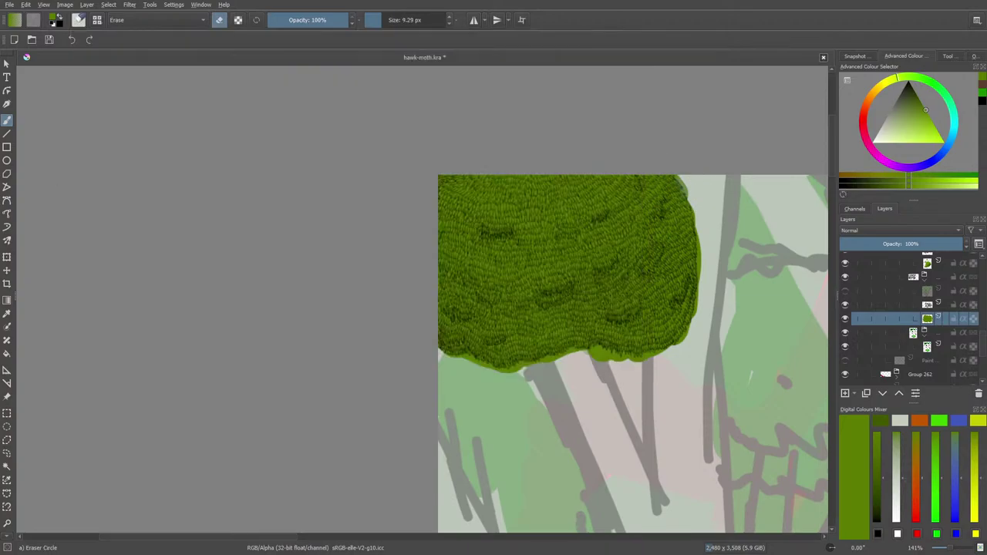
{"action": "key", "text": "e"}
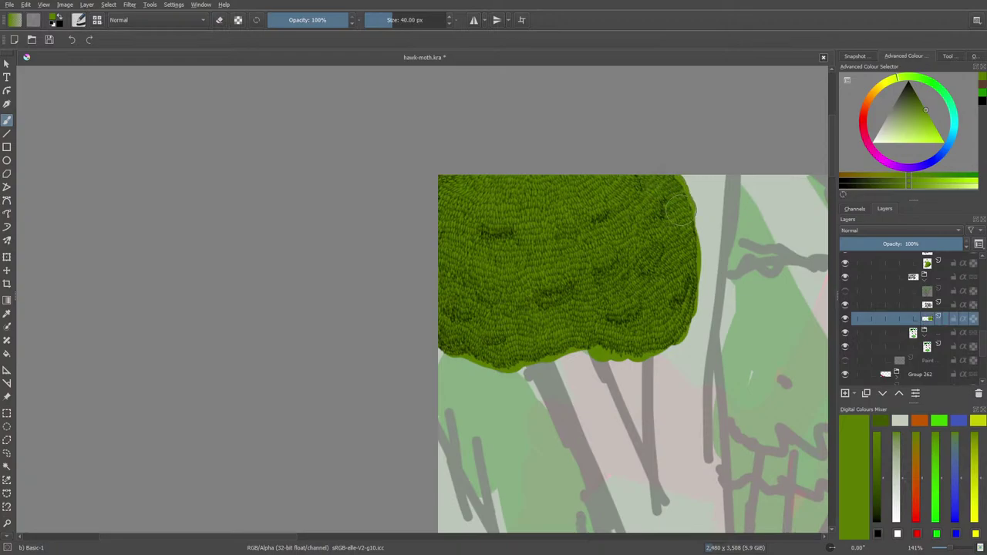
{"action": "key", "text": "e"}
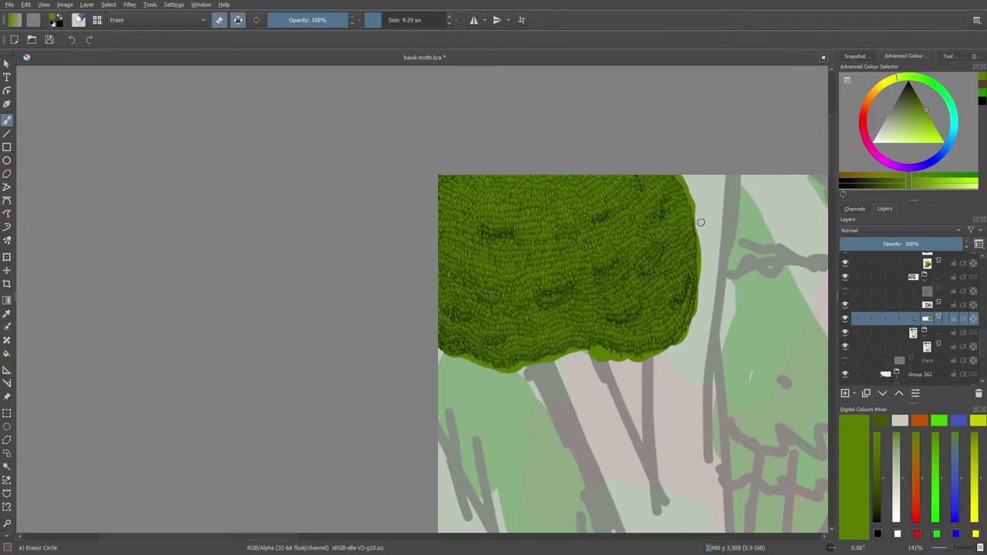
Step: Erase the olive colour that spills past the leaf hatching along the canopy's right edge
{"action": "left_click_drag", "start_coordinate": [690, 187], "coordinate": [701, 221]}
{"action": "left_click_drag", "start_coordinate": [702, 274], "coordinate": [695, 209]}
{"action": "left_click_drag", "start_coordinate": [951, 551], "coordinate": [955, 549]}
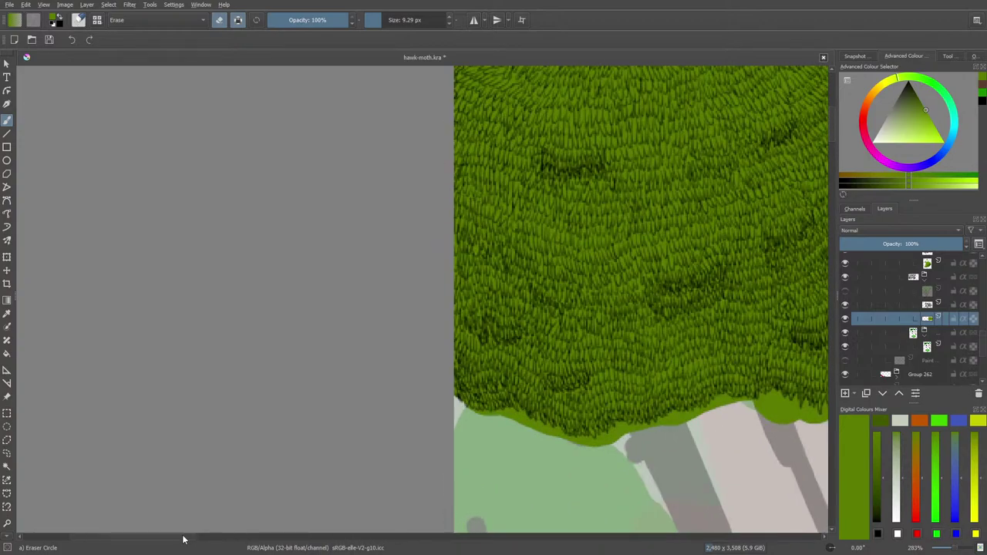
{"action": "left_click_drag", "start_coordinate": [185, 540], "coordinate": [280, 519]}
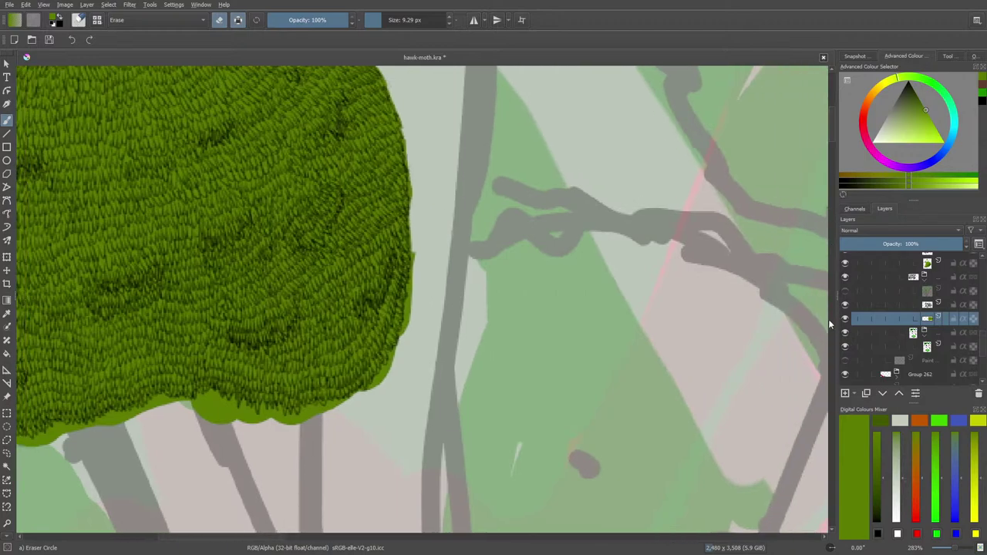
{"action": "left_click_drag", "start_coordinate": [833, 124], "coordinate": [832, 113]}
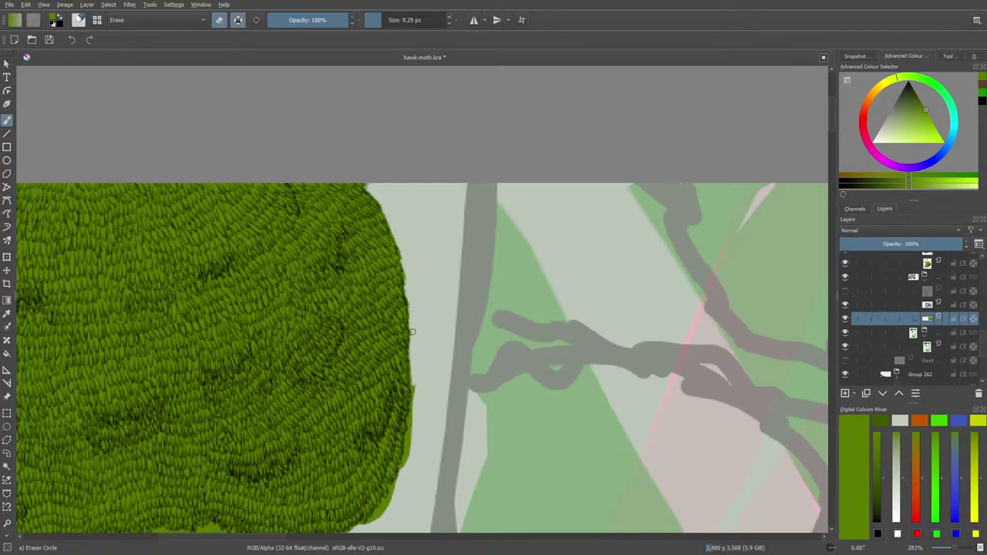
{"action": "mouse_move", "coordinate": [411, 434]}
{"action": "left_mouse_down"}
{"action": "mouse_move", "coordinate": [410, 415]}
{"action": "mouse_move", "coordinate": [403, 465]}
{"action": "mouse_move", "coordinate": [400, 453]}
{"action": "left_mouse_up"}
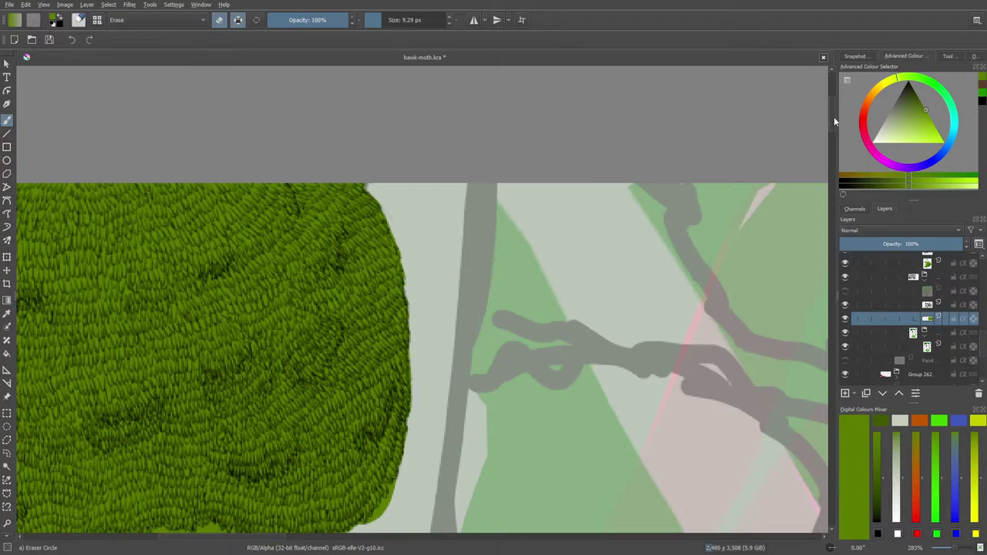
Step: Erase the excess olive around the canopy's lower-right corner up to the leaf tips
{"action": "mouse_move", "coordinate": [834, 116]}
{"action": "left_mouse_down"}
{"action": "mouse_move", "coordinate": [840, 138]}
{"action": "mouse_move", "coordinate": [836, 125]}
{"action": "left_mouse_up"}
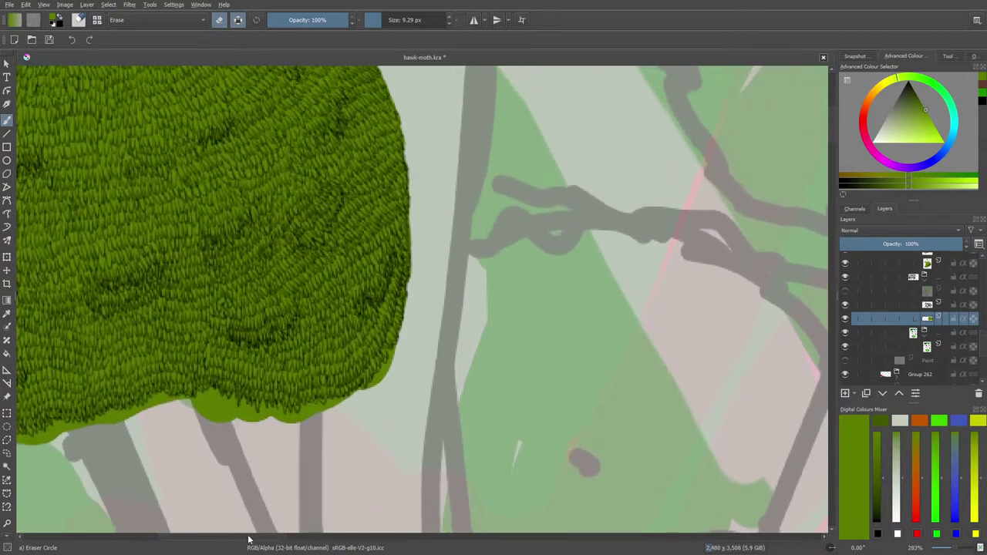
{"action": "left_click_drag", "start_coordinate": [248, 538], "coordinate": [231, 536]}
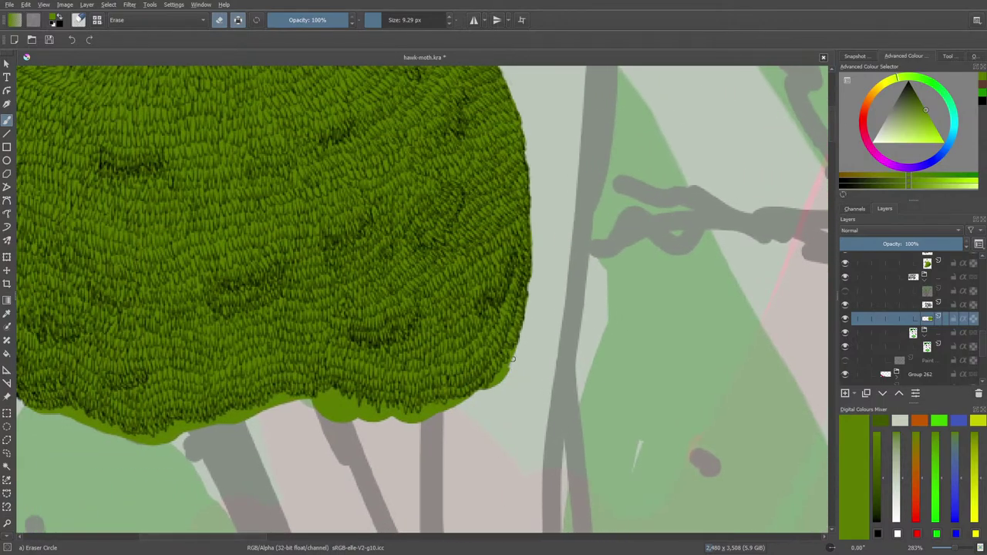
{"action": "mouse_move", "coordinate": [512, 358]}
{"action": "left_mouse_down"}
{"action": "mouse_move", "coordinate": [510, 349]}
{"action": "mouse_move", "coordinate": [494, 386]}
{"action": "mouse_move", "coordinate": [498, 376]}
{"action": "mouse_move", "coordinate": [480, 395]}
{"action": "mouse_move", "coordinate": [439, 403]}
{"action": "mouse_move", "coordinate": [427, 421]}
{"action": "left_mouse_up"}
Step: Try the Basic-6 Details brush preset at the canopy's lower edge
{"action": "key", "text": "slash"}
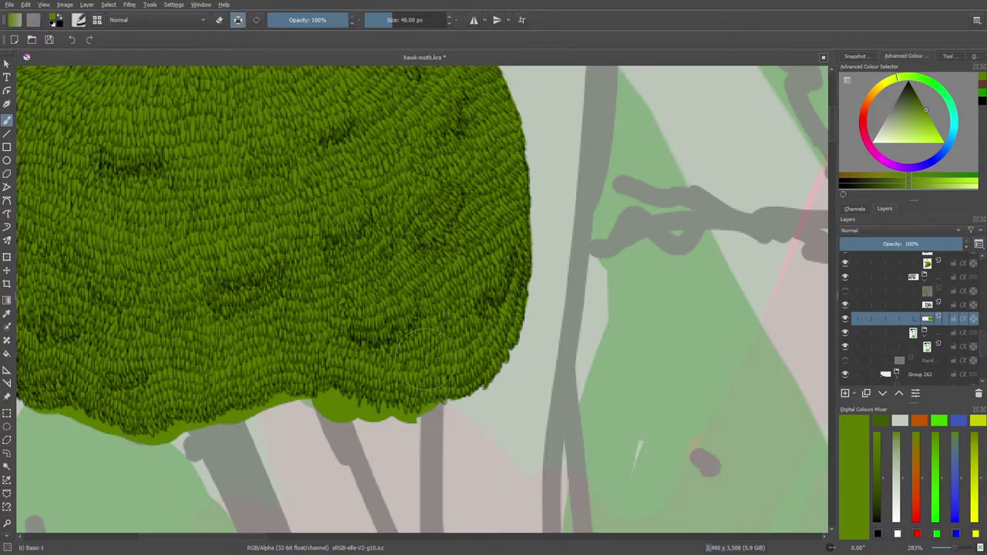
{"action": "left_click", "coordinate": [78, 20]}
{"action": "left_click", "coordinate": [108, 155]}
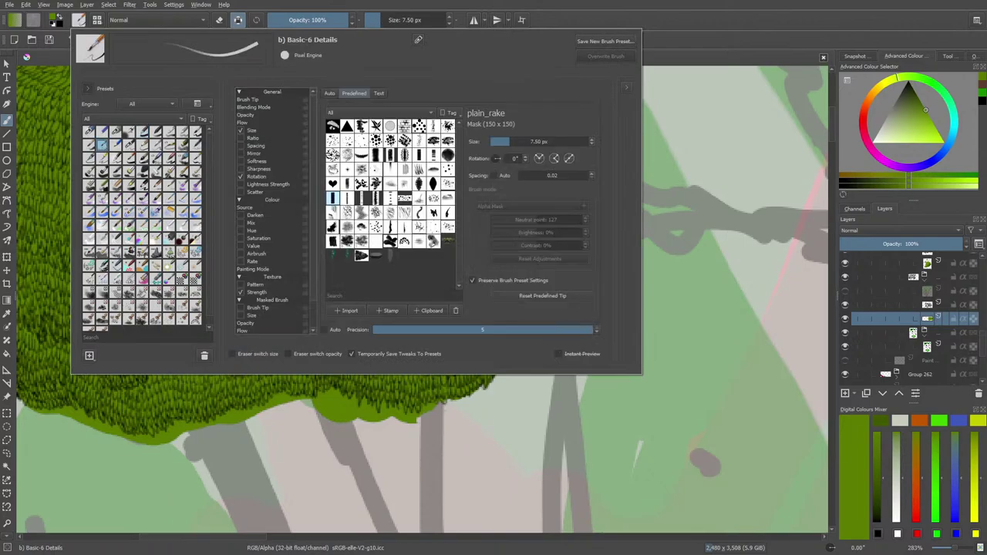
{"action": "right_click", "coordinate": [436, 413]}
{"action": "left_click", "coordinate": [390, 253]}
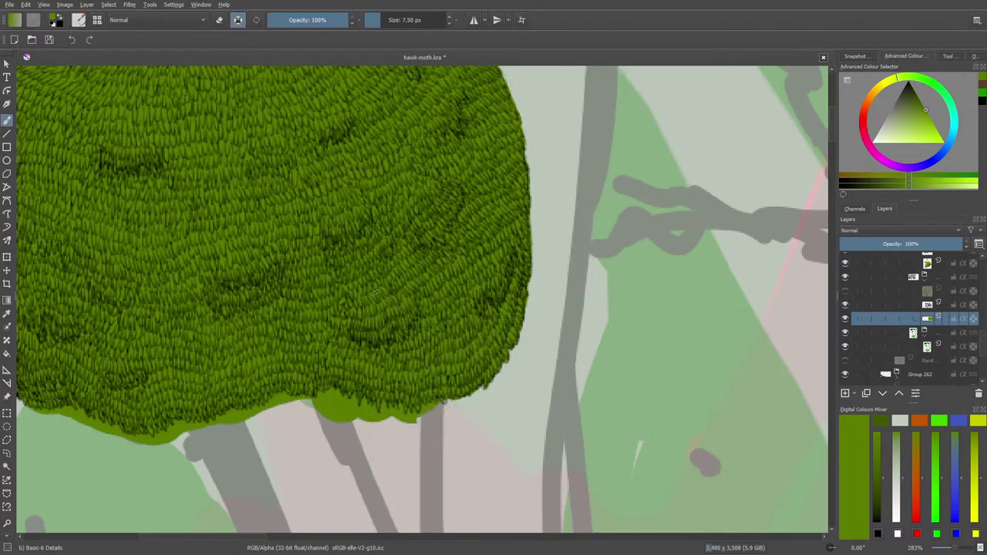
Step: Choose the Ink-3 Gpen brush preset and turn off Preserve Alpha
{"action": "left_click", "coordinate": [78, 19]}
{"action": "left_click", "coordinate": [103, 159]}
{"action": "left_click", "coordinate": [411, 442]}
{"action": "left_click", "coordinate": [238, 19]}
Step: Erase the olive overhang along the canopy's whole underside with Eraser Circle, following the ragged leaf tips
{"action": "key", "text": "e"}
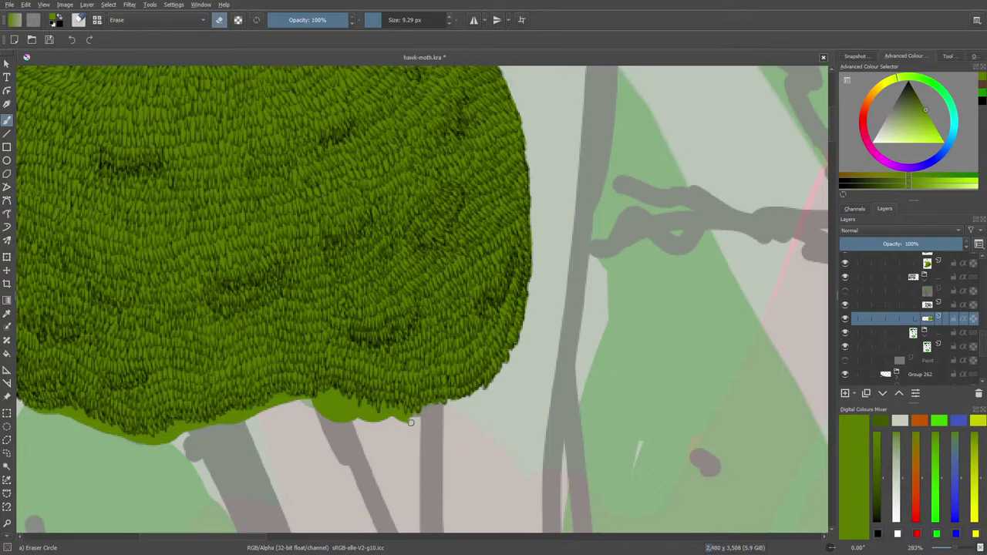
{"action": "left_click_drag", "start_coordinate": [405, 422], "coordinate": [404, 408]}
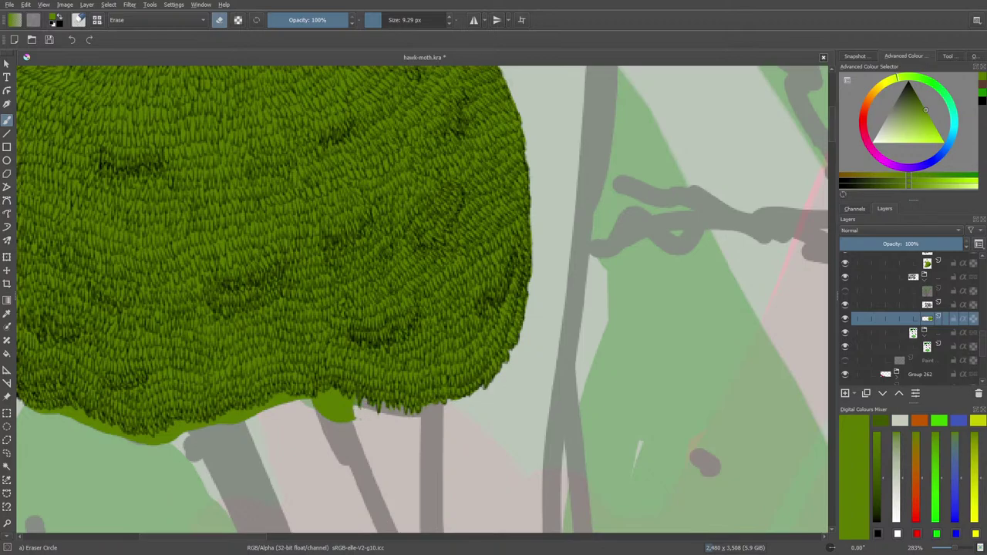
{"action": "left_click_drag", "start_coordinate": [356, 410], "coordinate": [312, 405]}
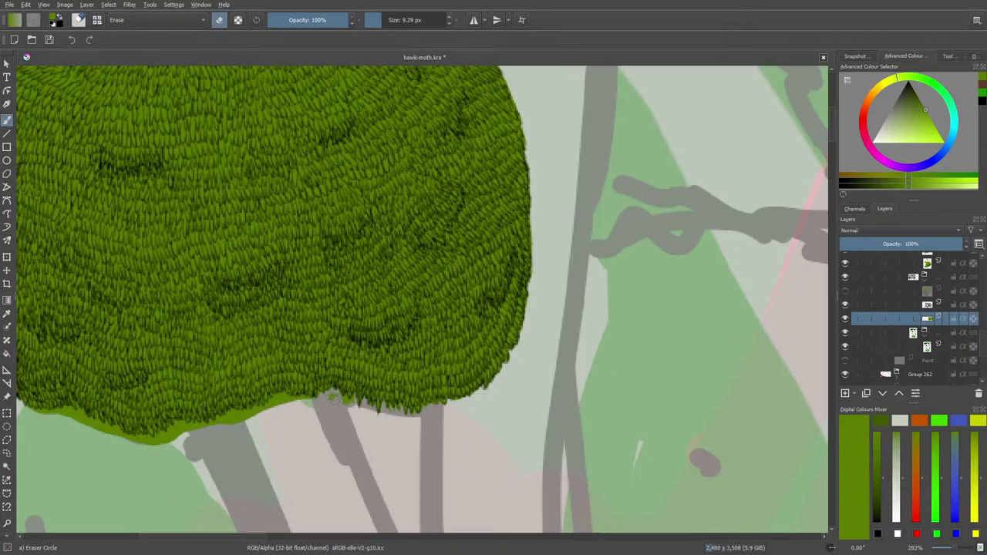
{"action": "left_click_drag", "start_coordinate": [339, 402], "coordinate": [345, 397]}
{"action": "mouse_move", "coordinate": [209, 538]}
{"action": "left_mouse_down"}
{"action": "mouse_move", "coordinate": [147, 538]}
{"action": "mouse_move", "coordinate": [166, 538]}
{"action": "left_mouse_up"}
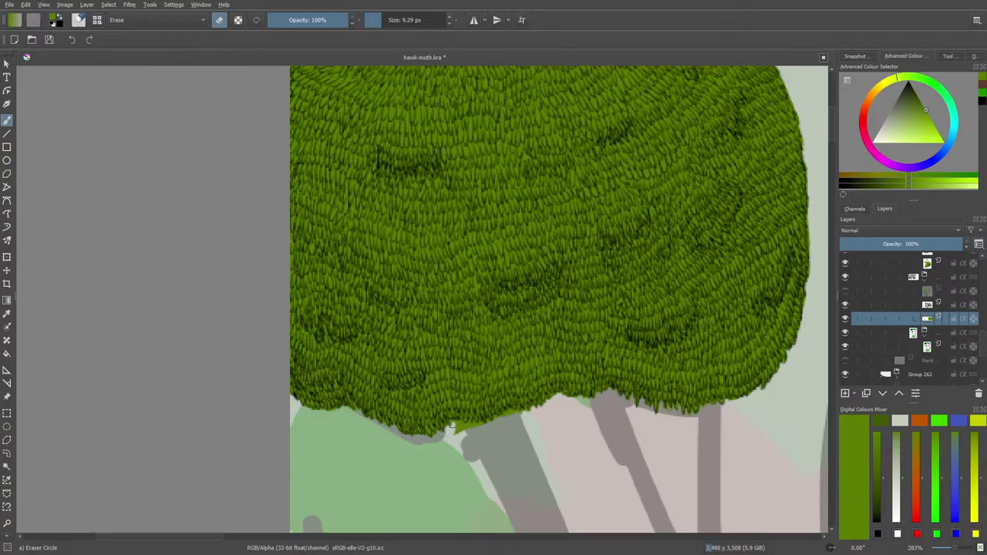
{"action": "left_click_drag", "start_coordinate": [452, 425], "coordinate": [459, 429]}
Step: Save the painting with the trimmed olive canopy
{"action": "left_click_drag", "start_coordinate": [955, 548], "coordinate": [954, 550]}
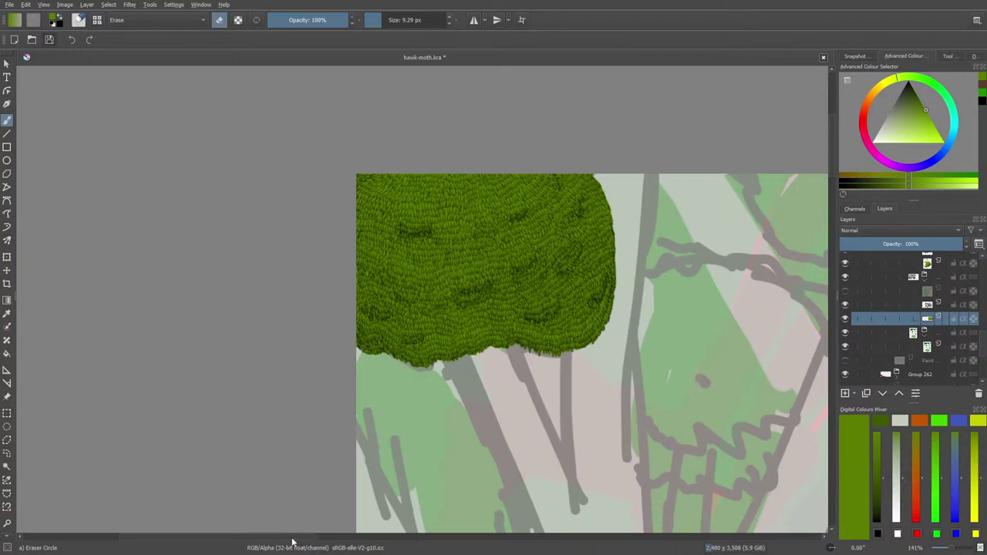
{"action": "scroll", "coordinate": [294, 538], "scroll_direction": "right", "scroll_amount": 3}
{"action": "key", "text": "ctrl+s"}
Step: Compare the corner canopy with the finished foliage above the wings and with the whole composition
{"action": "scroll", "coordinate": [294, 538], "scroll_direction": "right", "scroll_amount": 8}
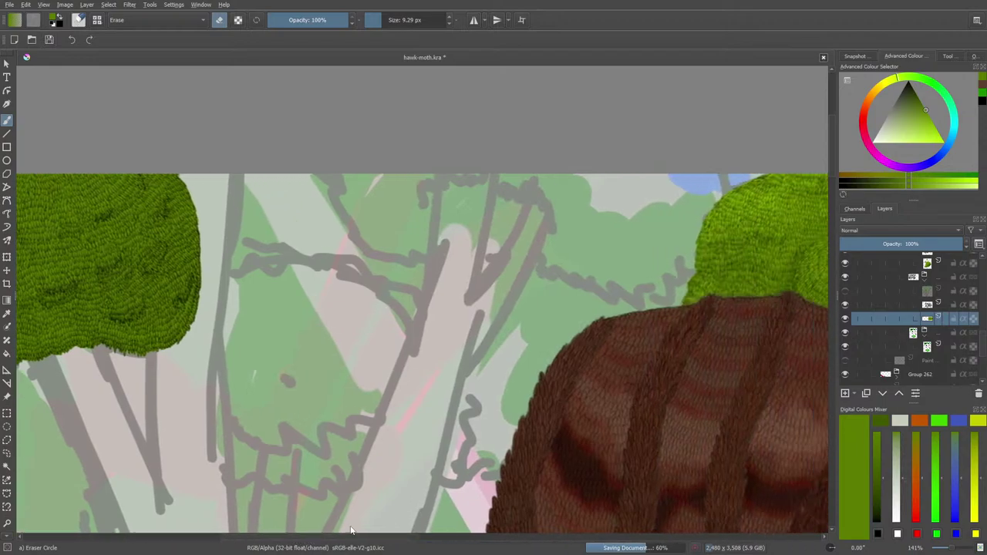
{"action": "scroll", "coordinate": [429, 531], "scroll_direction": "right", "scroll_amount": 1}
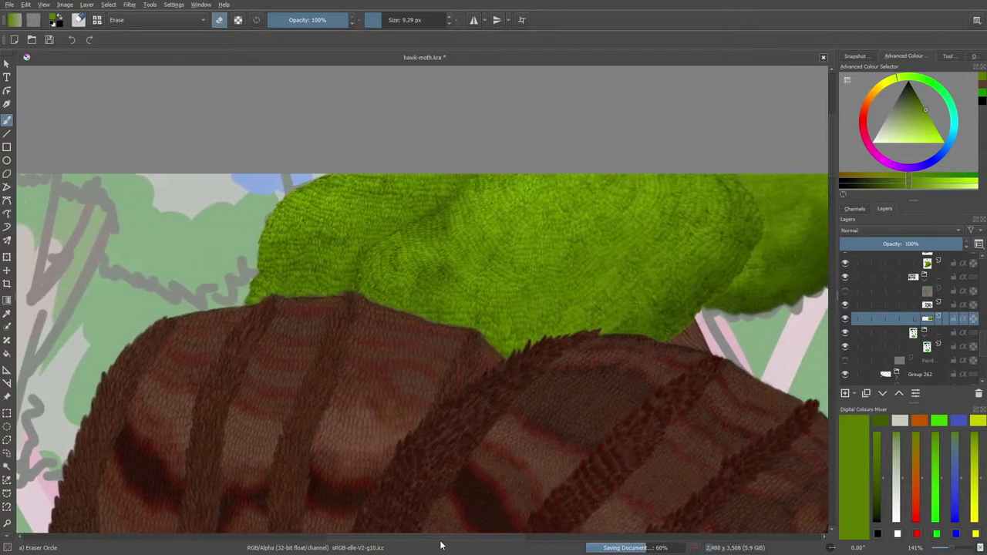
{"action": "key", "text": "/"}
{"action": "scroll", "coordinate": [264, 508], "scroll_direction": "left", "scroll_amount": 6}
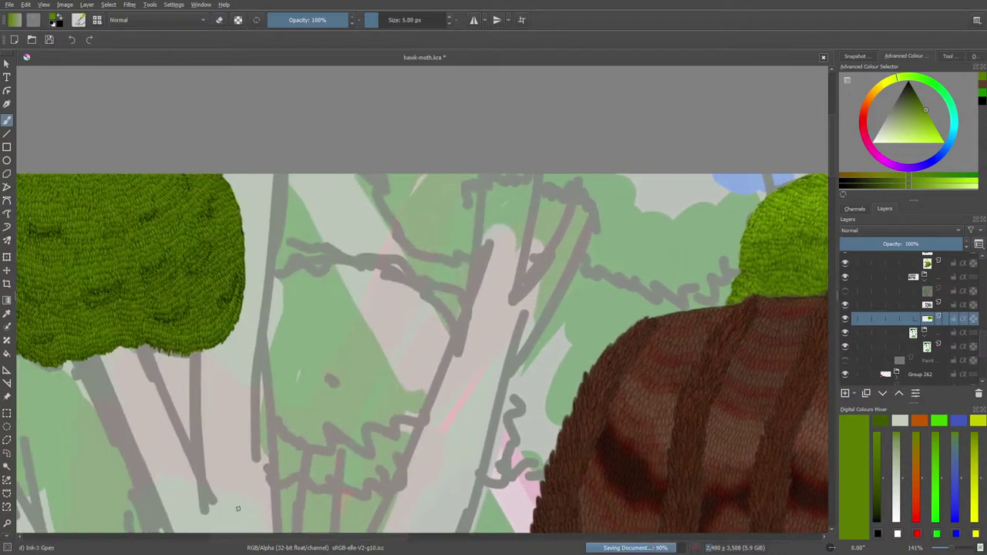
{"action": "scroll", "coordinate": [275, 533], "scroll_direction": "left", "scroll_amount": 3}
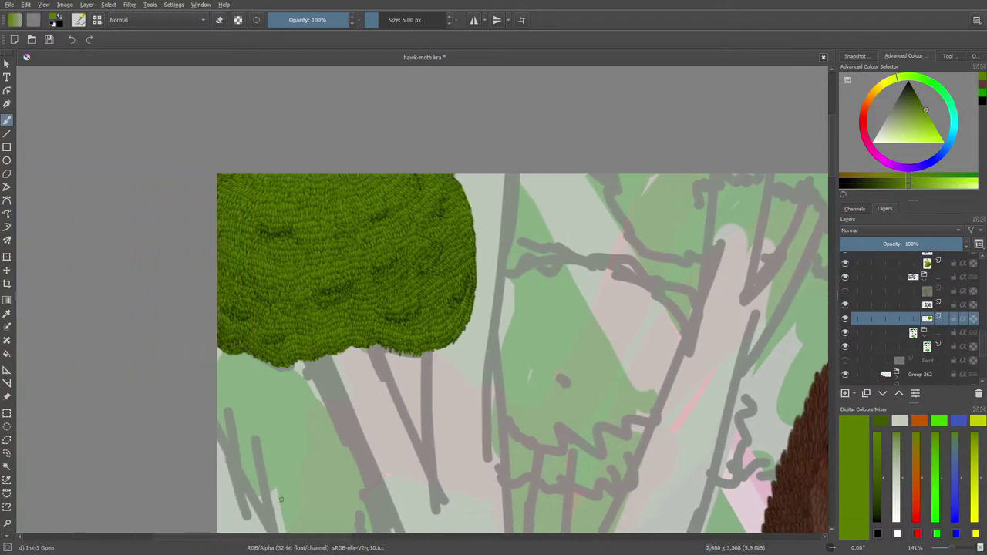
{"action": "scroll", "coordinate": [946, 549], "scroll_direction": "down", "scroll_amount": 6}
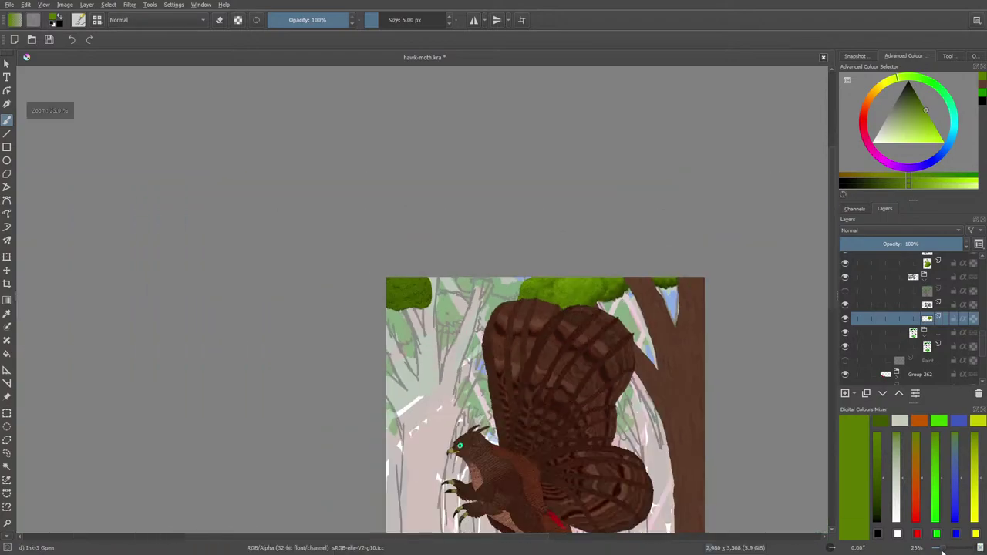
{"action": "scroll", "coordinate": [945, 549], "scroll_direction": "up", "scroll_amount": 6}
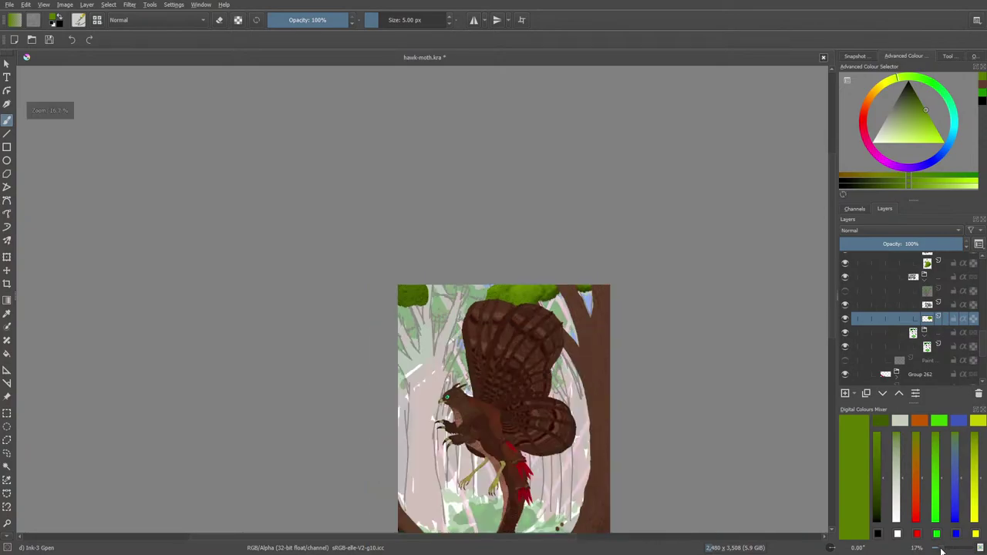
{"action": "scroll", "coordinate": [953, 549], "scroll_direction": "down", "scroll_amount": 2}
{"action": "scroll", "coordinate": [953, 549], "scroll_direction": "up", "scroll_amount": 1}
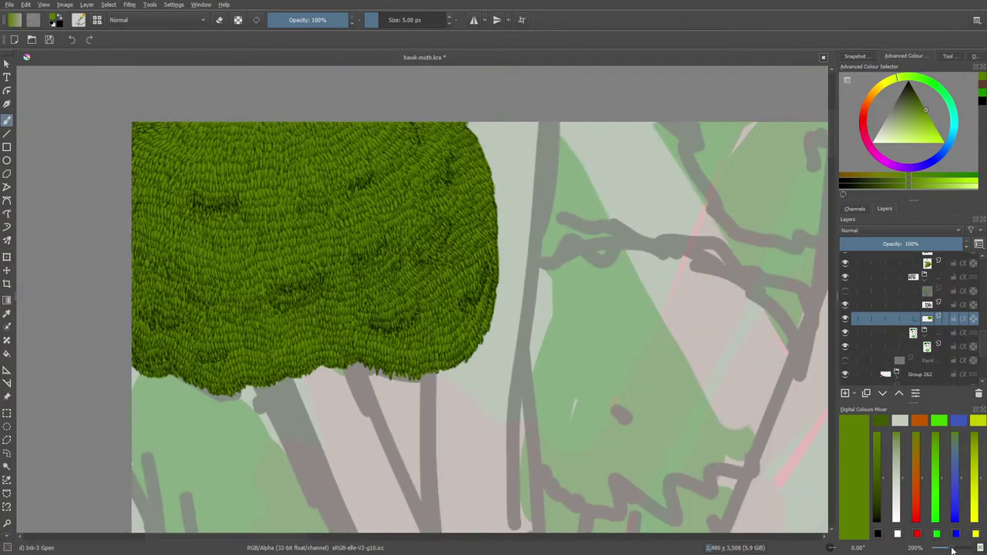
{"action": "scroll", "coordinate": [953, 549], "scroll_direction": "down", "scroll_amount": 4}
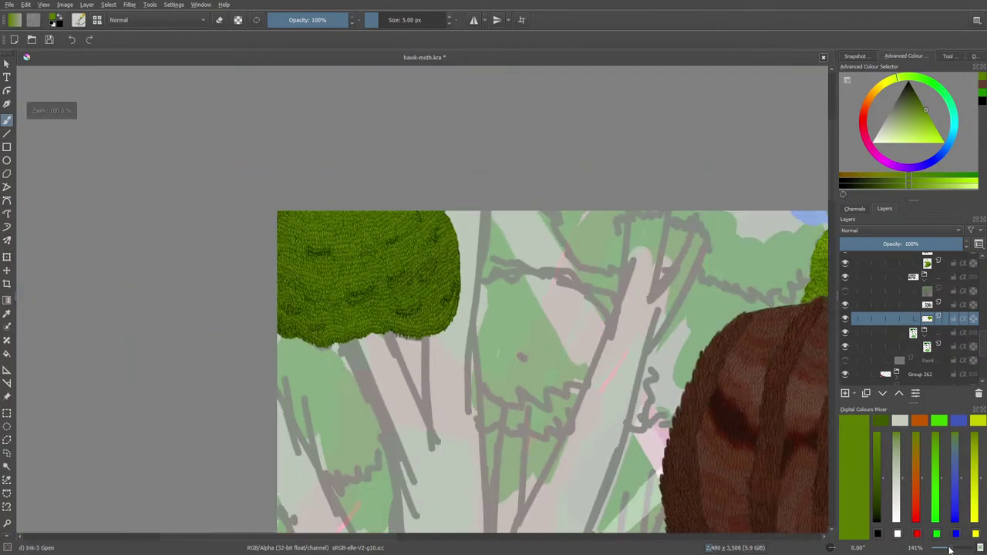
Step: Save the hawk-moth document again
{"action": "scroll", "coordinate": [949, 549], "scroll_direction": "up", "scroll_amount": 1}
{"action": "scroll", "coordinate": [949, 549], "scroll_direction": "up", "scroll_amount": 3}
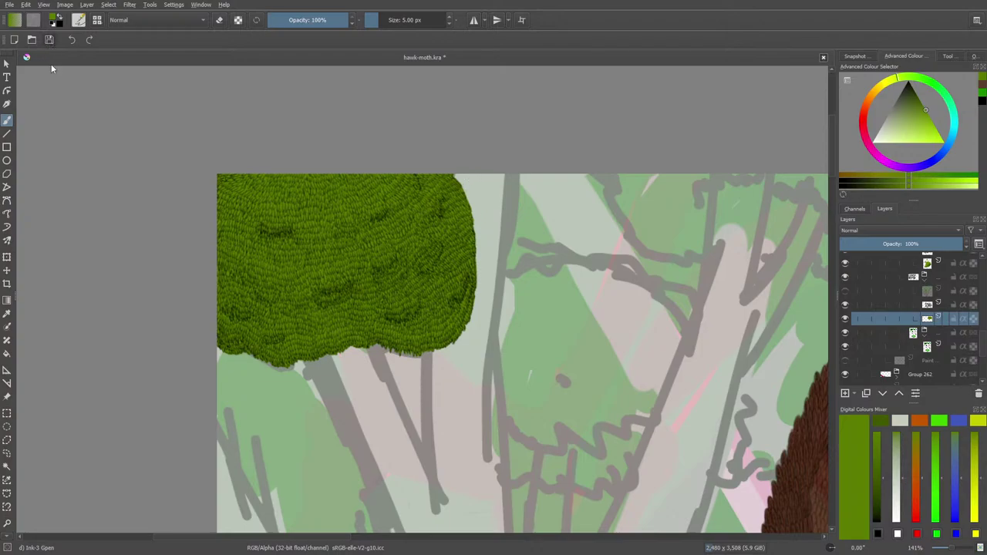
{"action": "left_click", "coordinate": [49, 39]}
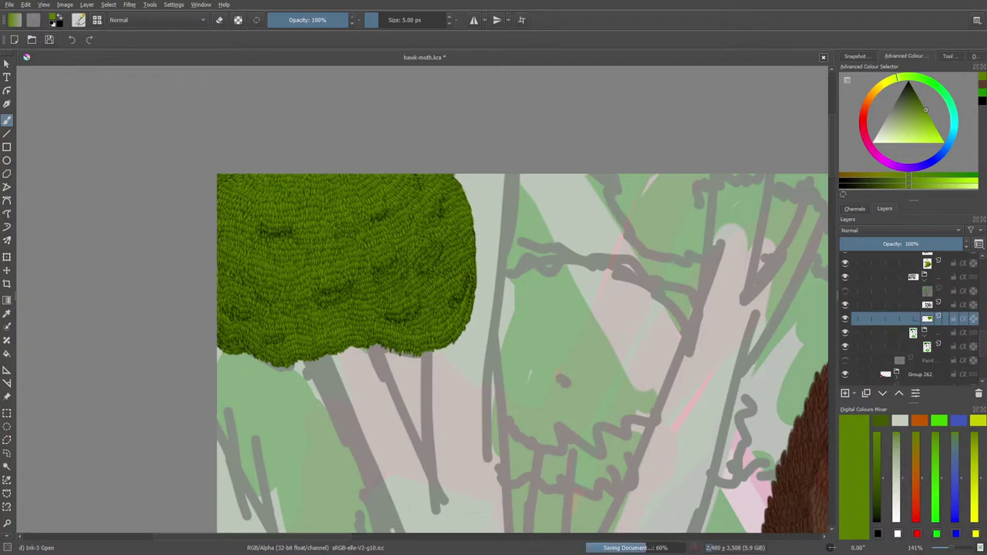